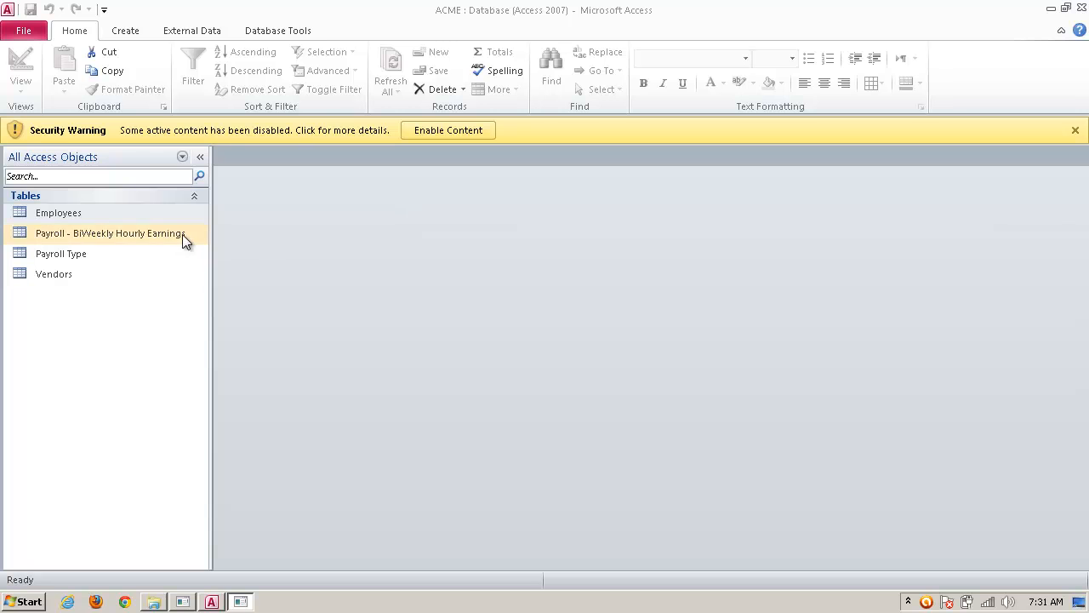
{"action": "left_click", "coordinate": [79, 213]}
{"action": "left_click", "coordinate": [81, 232]}
{"action": "left_click", "coordinate": [78, 252]}
{"action": "left_click", "coordinate": [58, 274]}
Step: Start a new query with the Simple Query Wizard
{"action": "left_click", "coordinate": [128, 31]}
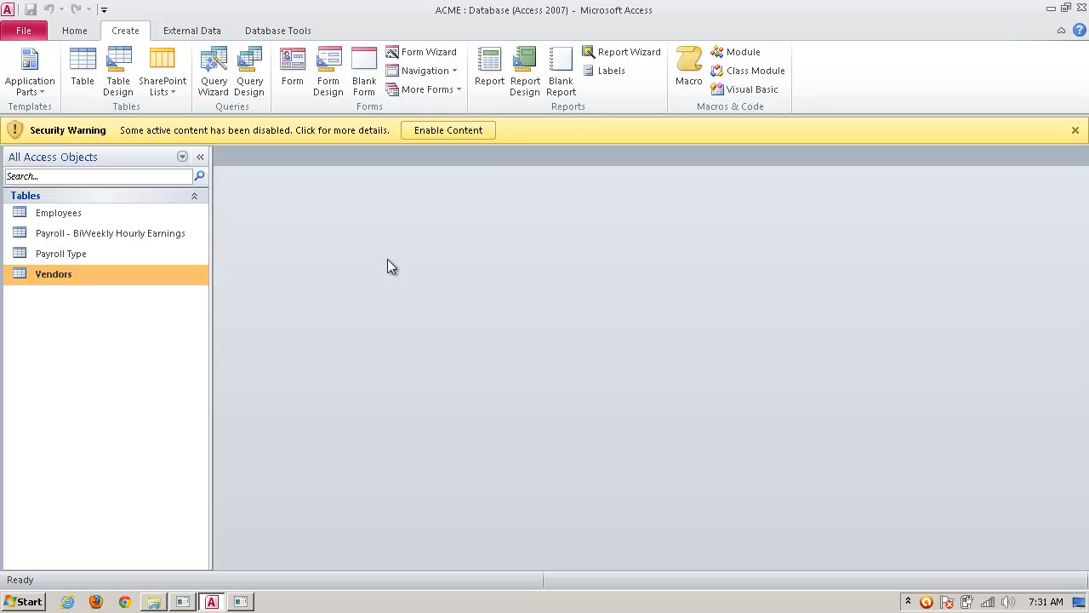
{"action": "left_click", "coordinate": [215, 75]}
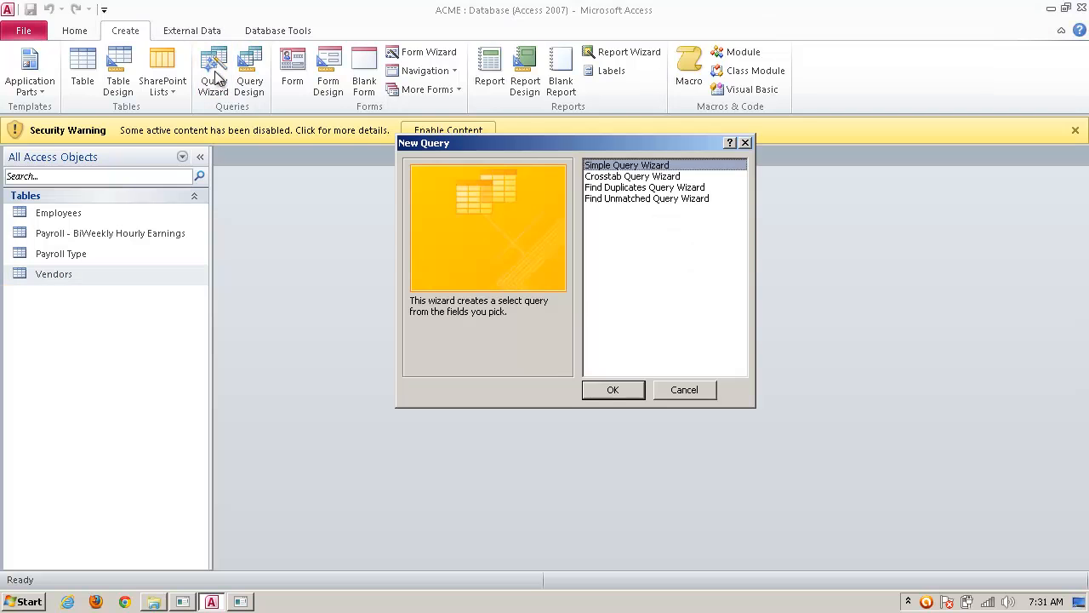
{"action": "left_click_drag", "start_coordinate": [655, 140], "coordinate": [620, 141]}
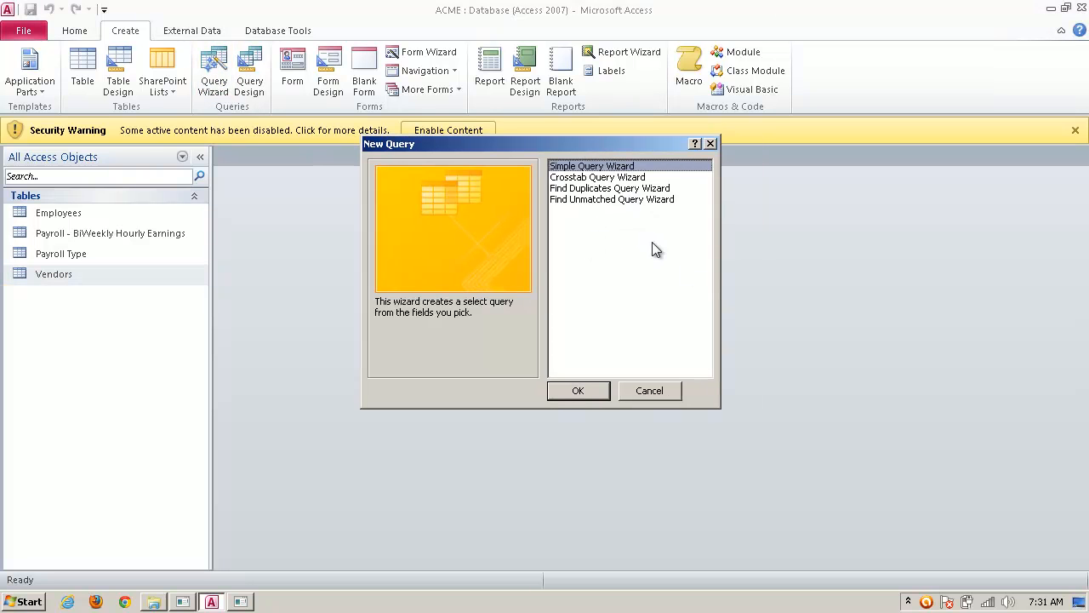
{"action": "left_click", "coordinate": [598, 388]}
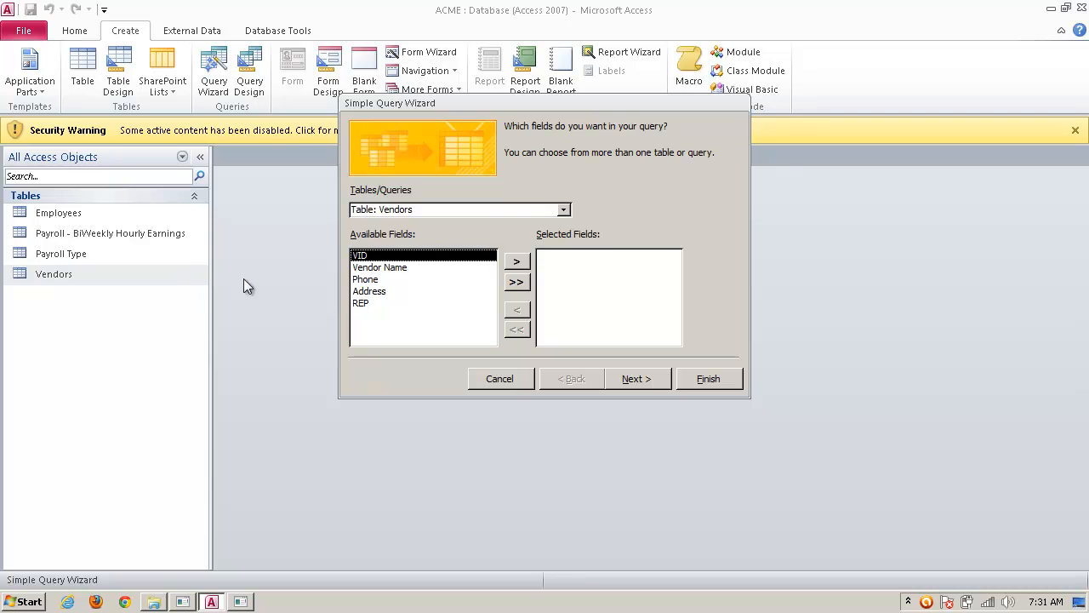
Step: Include all available fields of the Vendors table in the wizard's query
{"action": "left_click", "coordinate": [570, 212]}
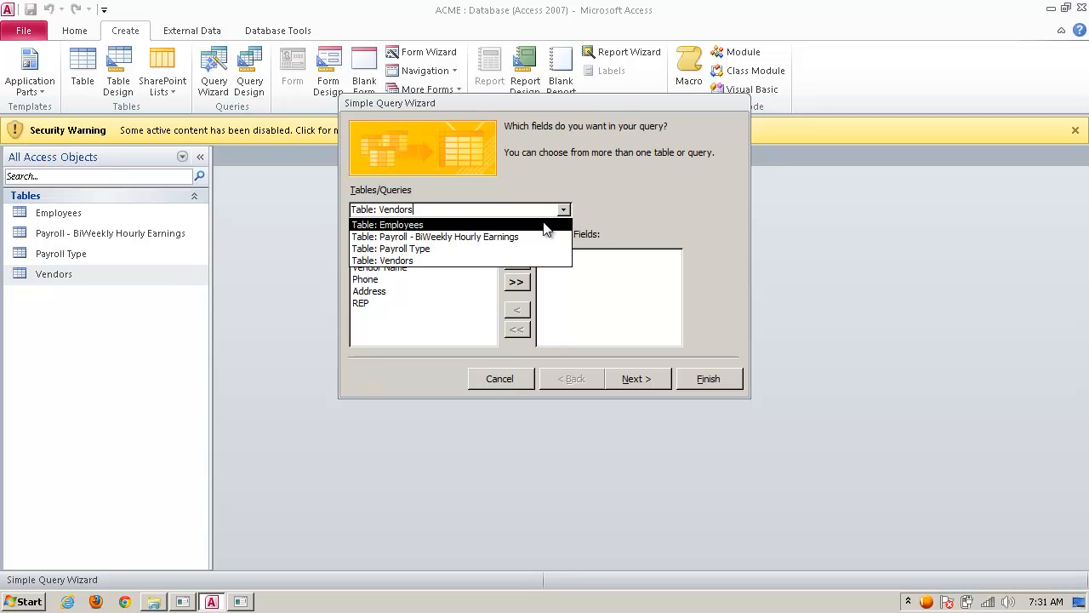
{"action": "left_click", "coordinate": [535, 225]}
{"action": "left_click", "coordinate": [565, 210]}
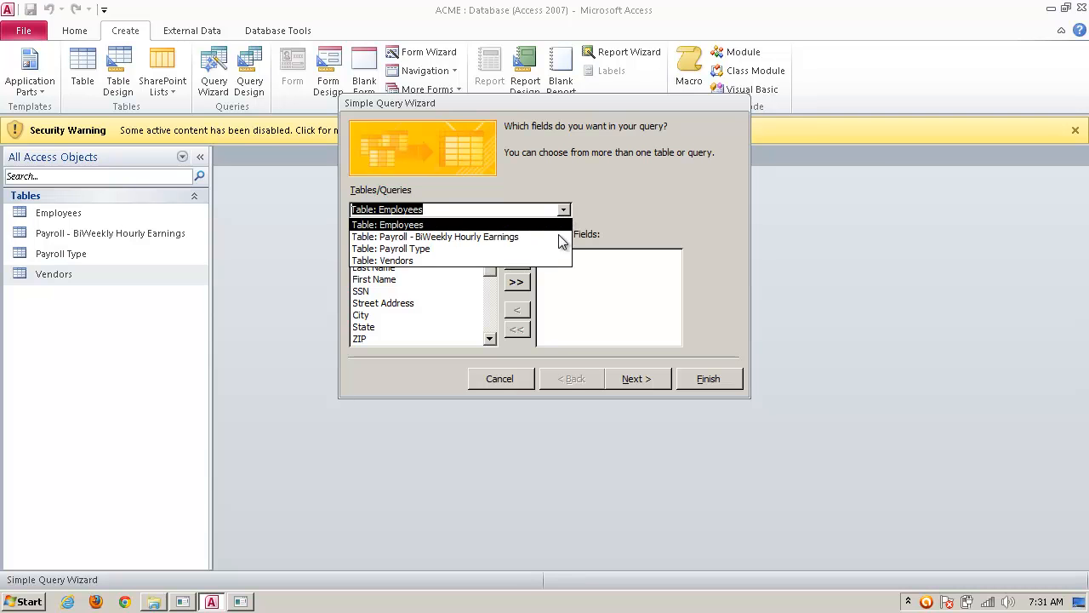
{"action": "left_click", "coordinate": [545, 261]}
{"action": "left_click", "coordinate": [517, 281]}
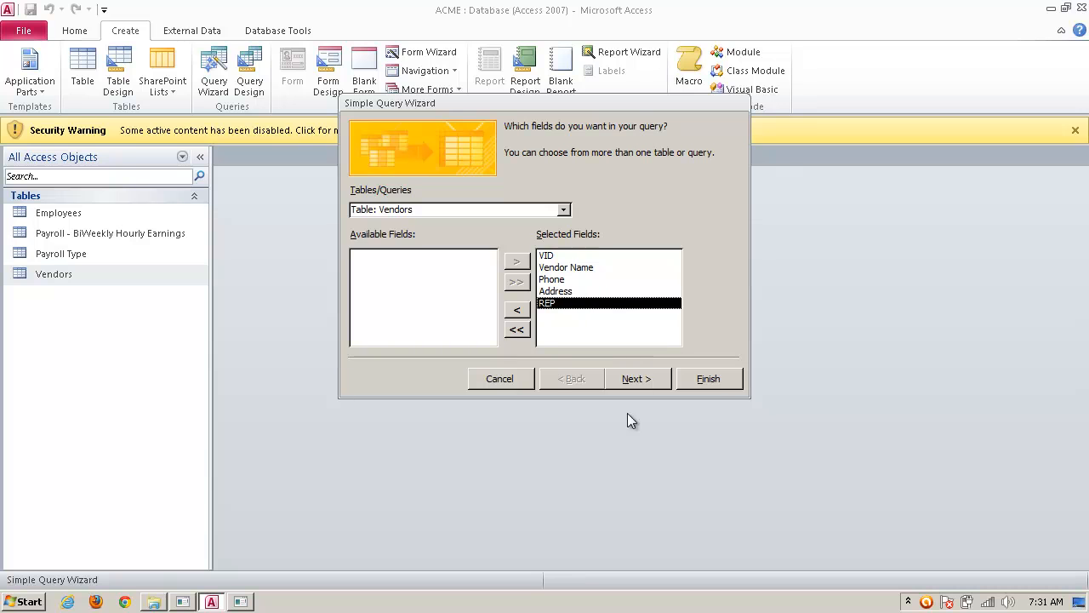
Step: Finish the wizard with the title Vendors Query, opening it to view information, and close the resulting datasheet
{"action": "left_click", "coordinate": [653, 383]}
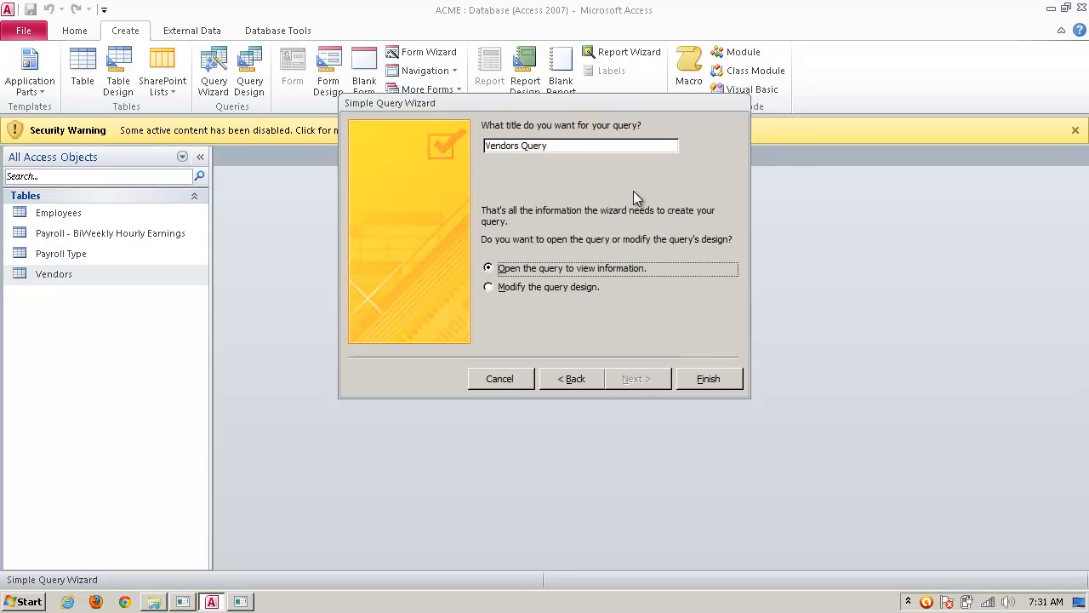
{"action": "left_click", "coordinate": [579, 147]}
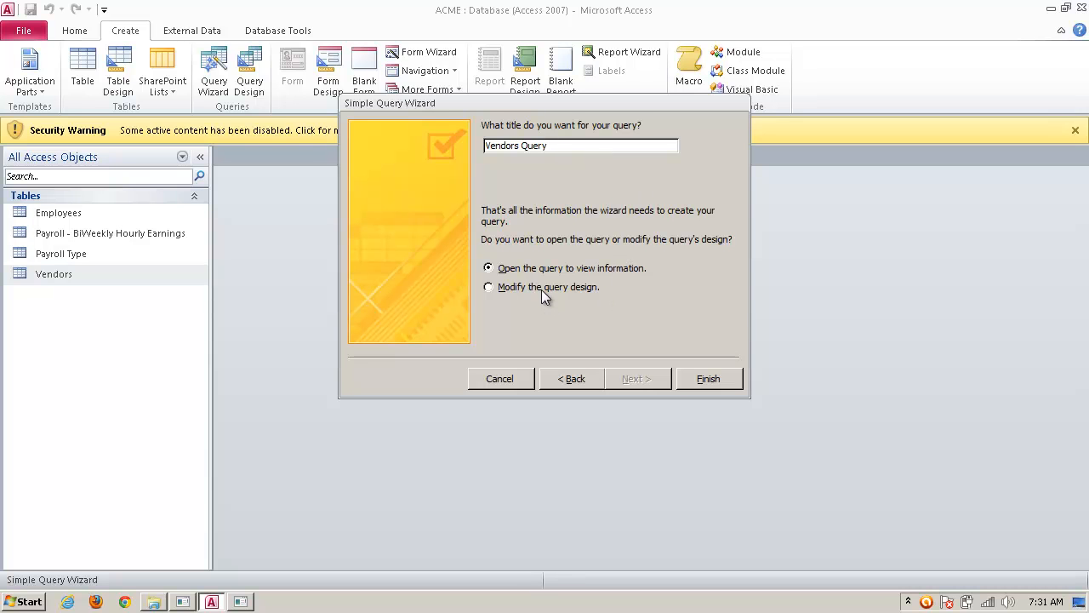
{"action": "left_click", "coordinate": [715, 378]}
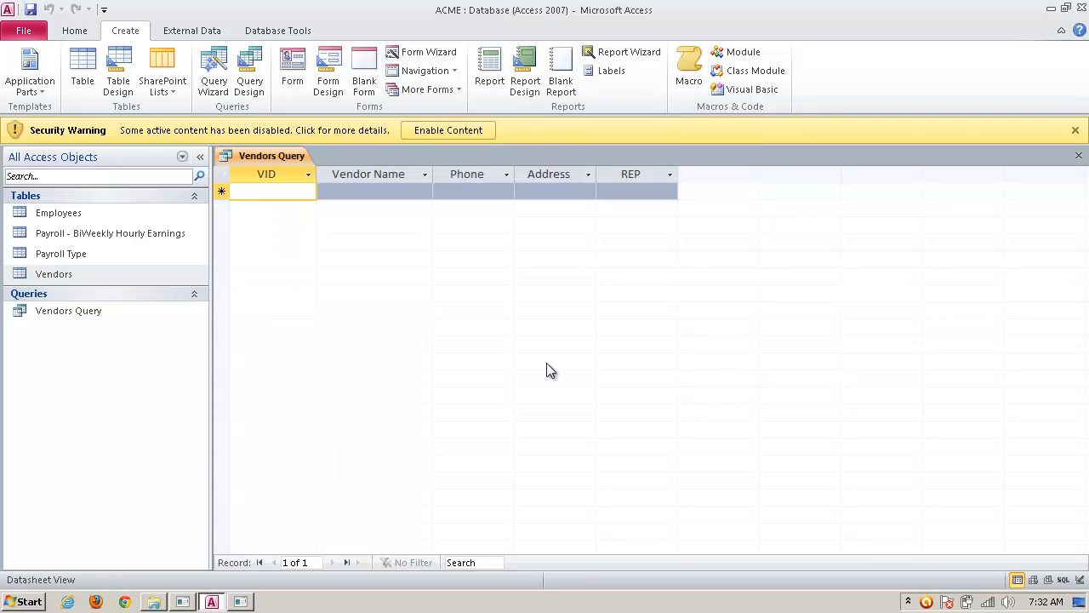
{"action": "left_click", "coordinate": [1080, 156]}
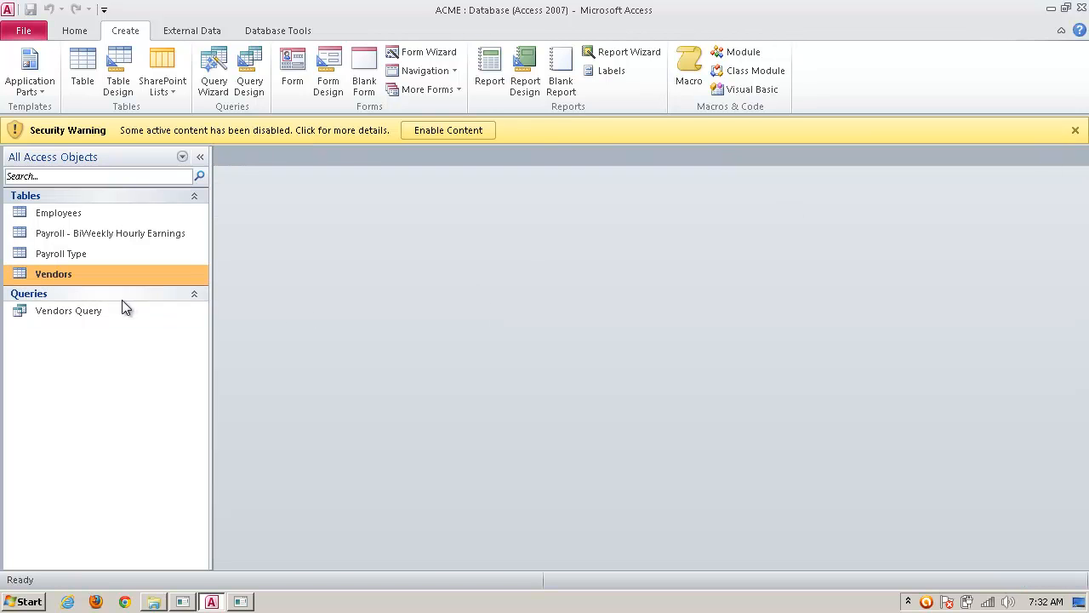
Step: Delete the Vendors Query from the database
{"action": "left_click", "coordinate": [98, 312]}
{"action": "right_click", "coordinate": [99, 314]}
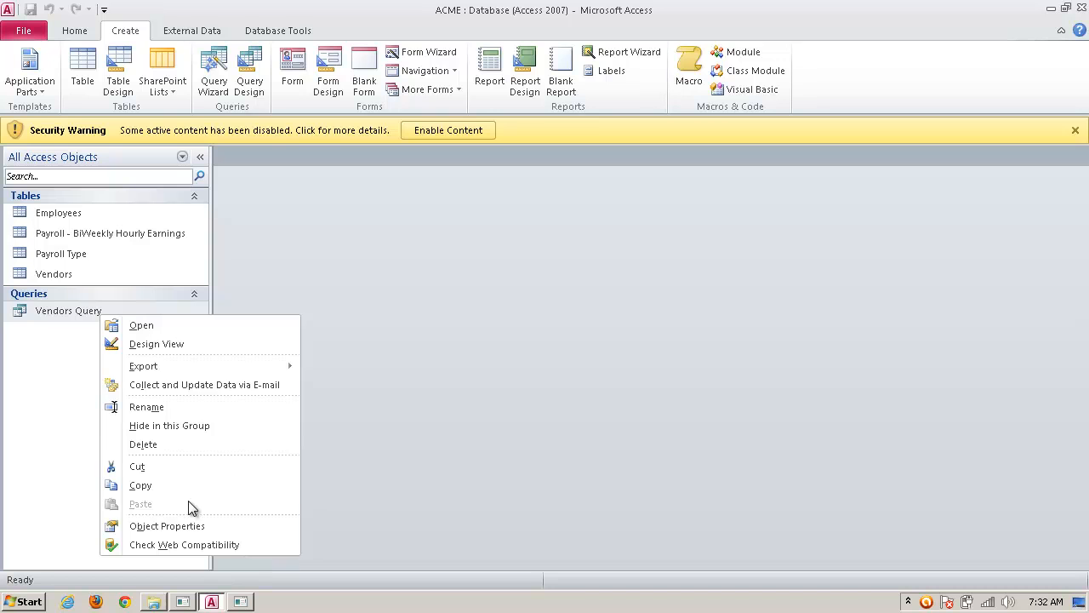
{"action": "left_click", "coordinate": [183, 449]}
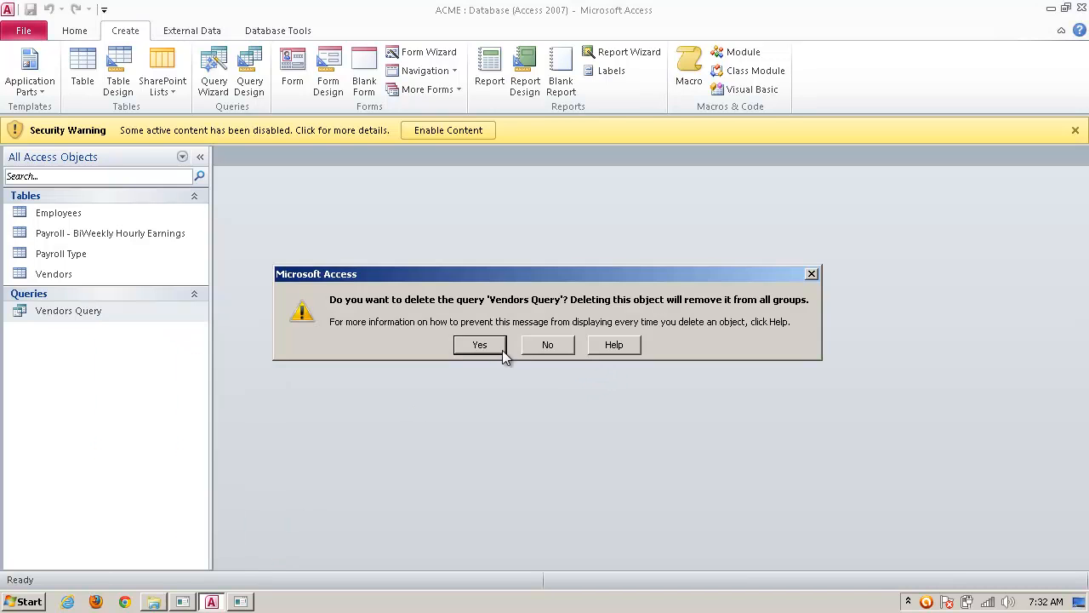
{"action": "left_click", "coordinate": [482, 344]}
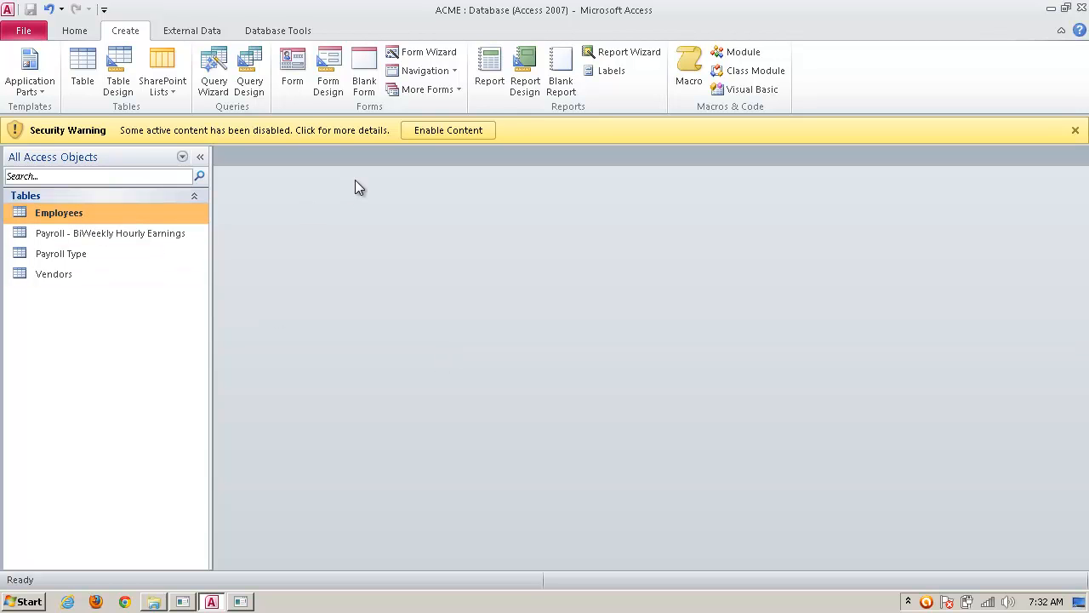
Step: Start a new query in Design view, keeping the table selection dialog within easy reach
{"action": "left_click", "coordinate": [251, 81]}
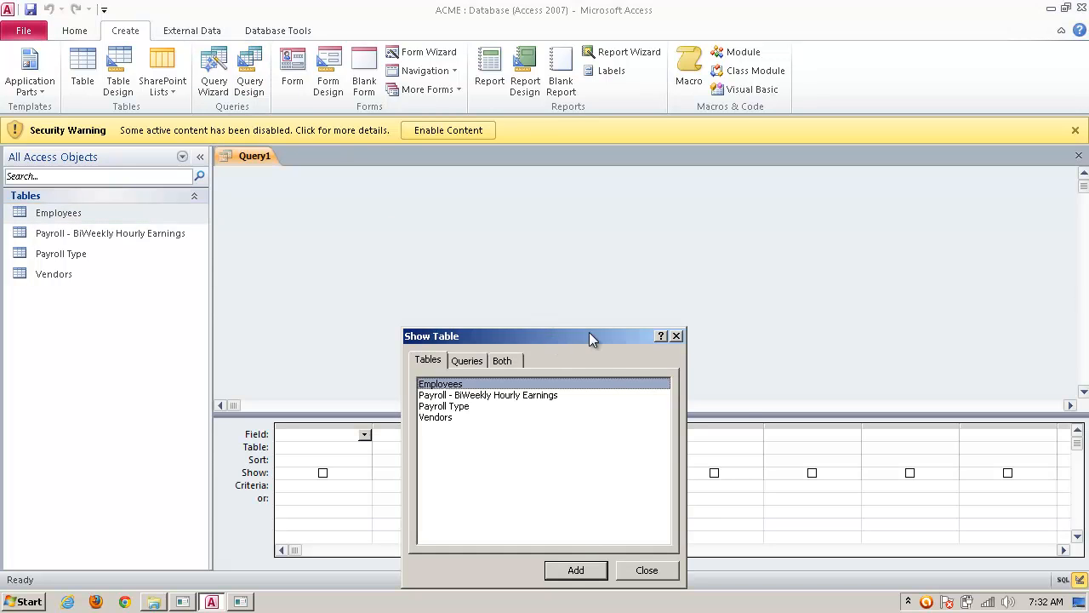
{"action": "left_click_drag", "start_coordinate": [549, 335], "coordinate": [615, 229]}
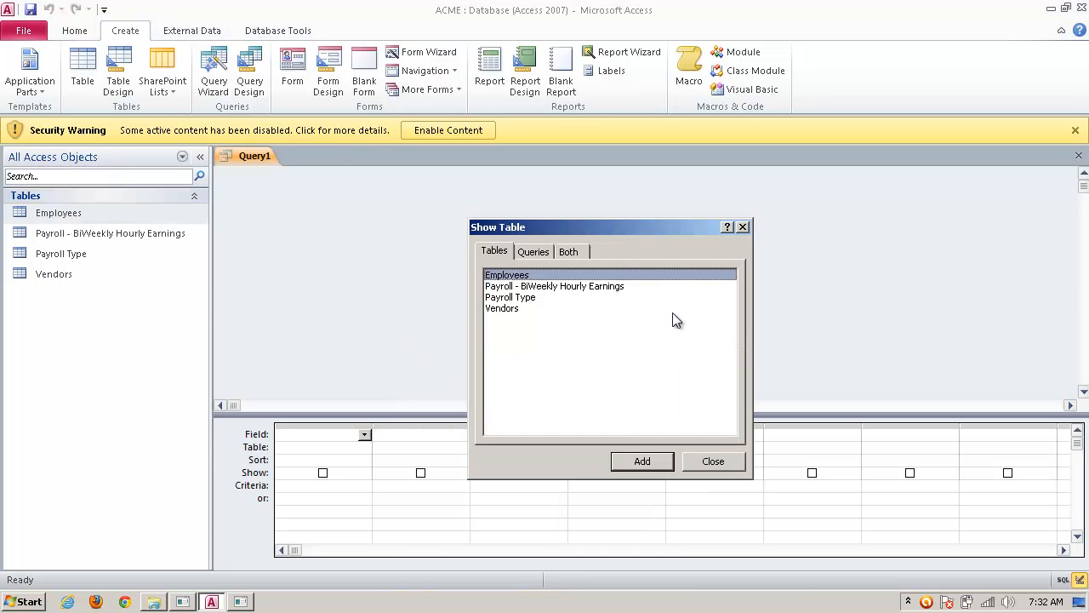
Step: Try selecting the tables offered for the query singly, by adding them one at a time, and as one continuous range
{"action": "left_click", "coordinate": [540, 286]}
{"action": "left_click", "coordinate": [527, 299]}
{"action": "left_click", "coordinate": [519, 309]}
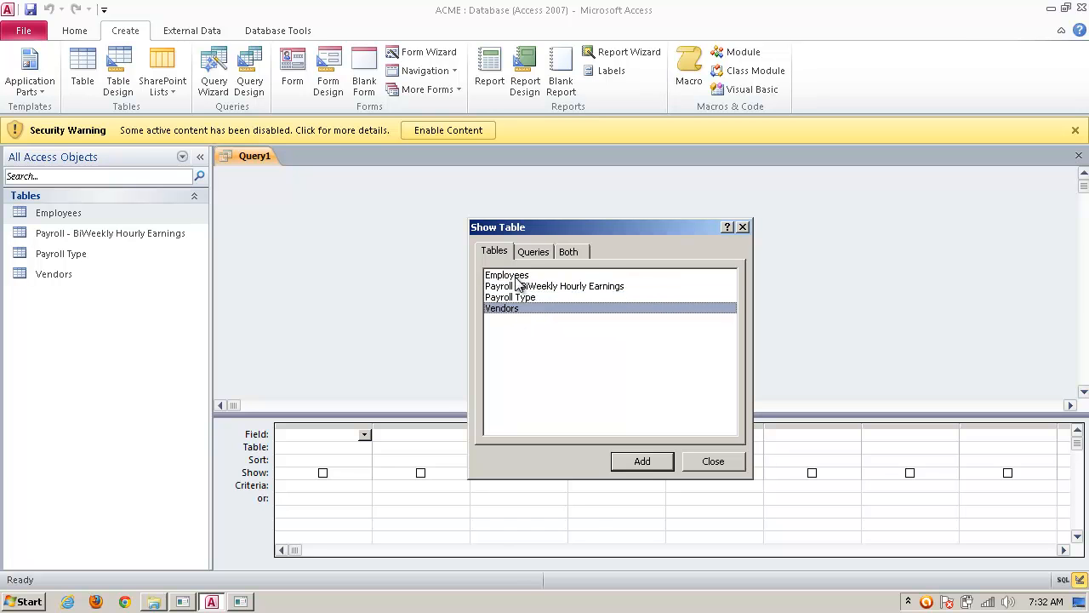
{"action": "left_click", "coordinate": [517, 278]}
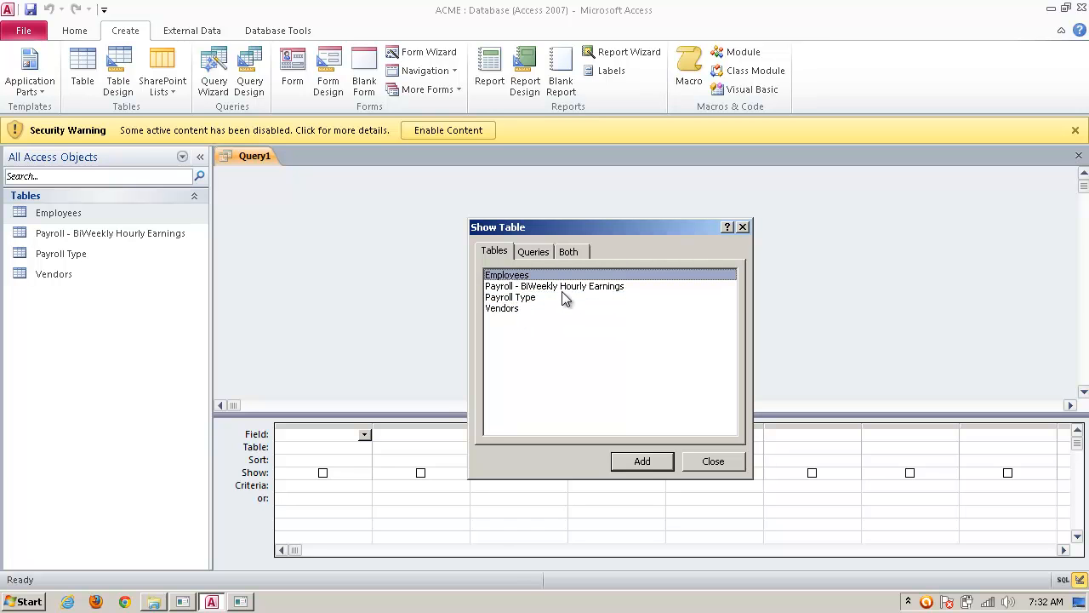
{"action": "left_click", "coordinate": [558, 286], "text": "ctrl"}
{"action": "left_click", "coordinate": [528, 298], "text": "ctrl"}
{"action": "left_click", "coordinate": [522, 310], "text": "ctrl"}
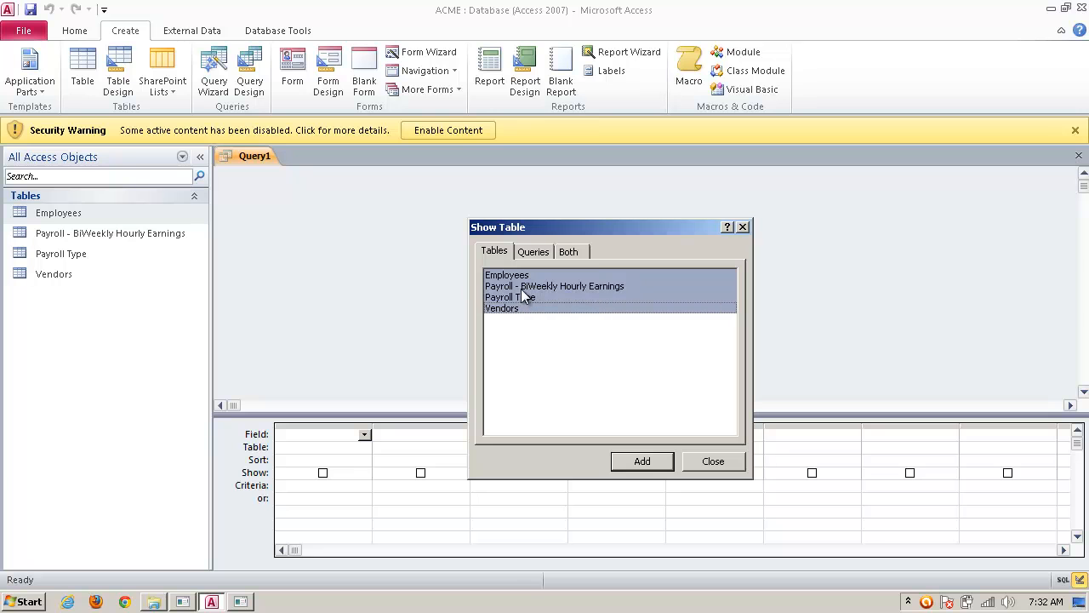
{"action": "left_click", "coordinate": [521, 286], "text": "ctrl"}
{"action": "left_click", "coordinate": [523, 298], "text": "ctrl"}
{"action": "left_click", "coordinate": [516, 309], "text": "ctrl"}
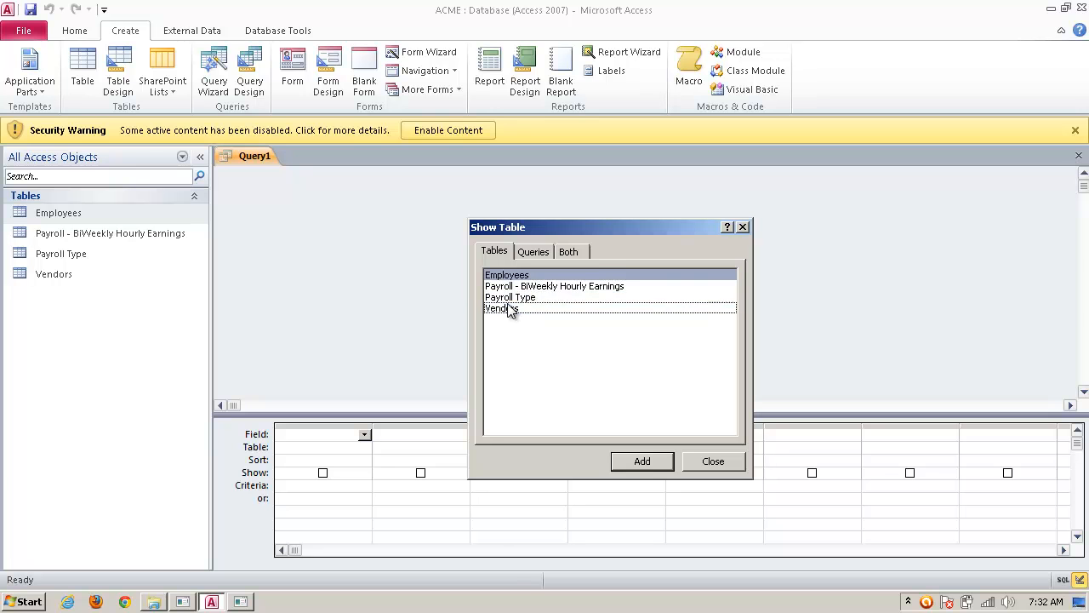
{"action": "left_click", "coordinate": [513, 276], "text": "ctrl"}
{"action": "left_click", "coordinate": [531, 277]}
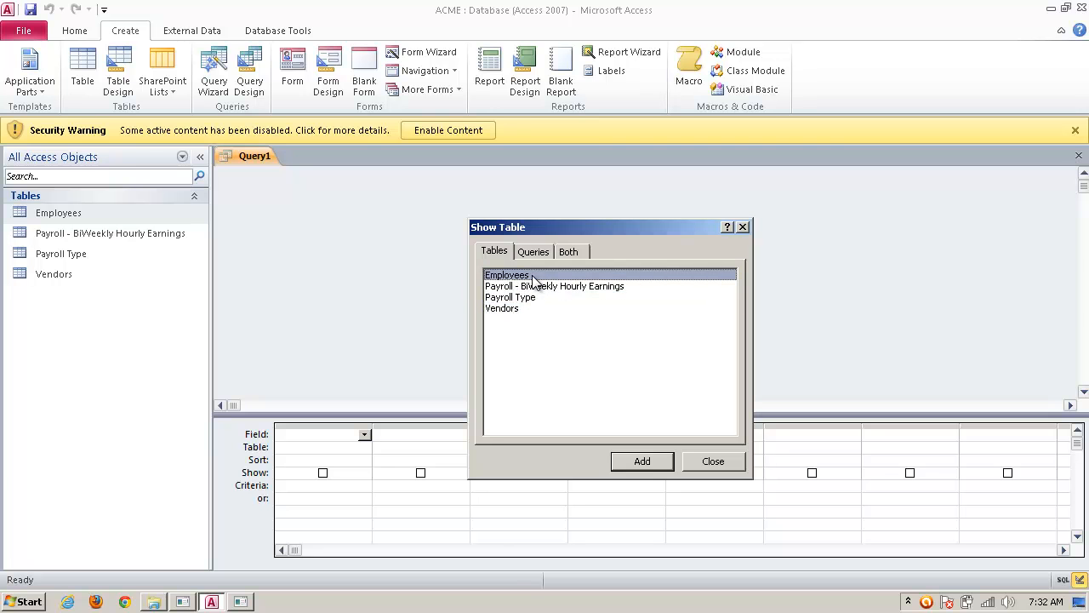
{"action": "left_click", "coordinate": [519, 310], "text": "shift"}
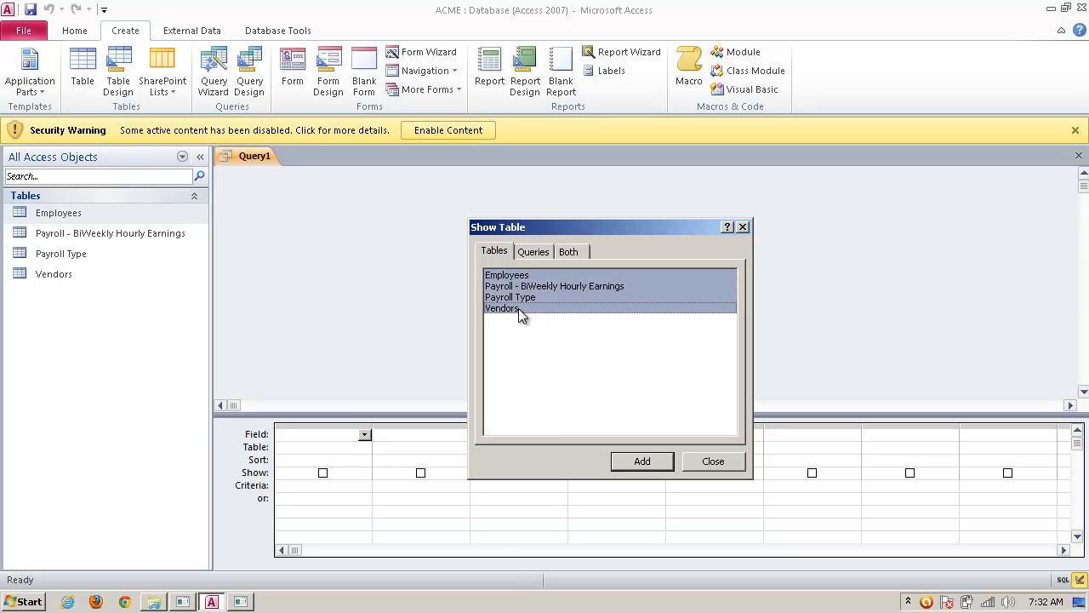
{"action": "left_click", "coordinate": [532, 278]}
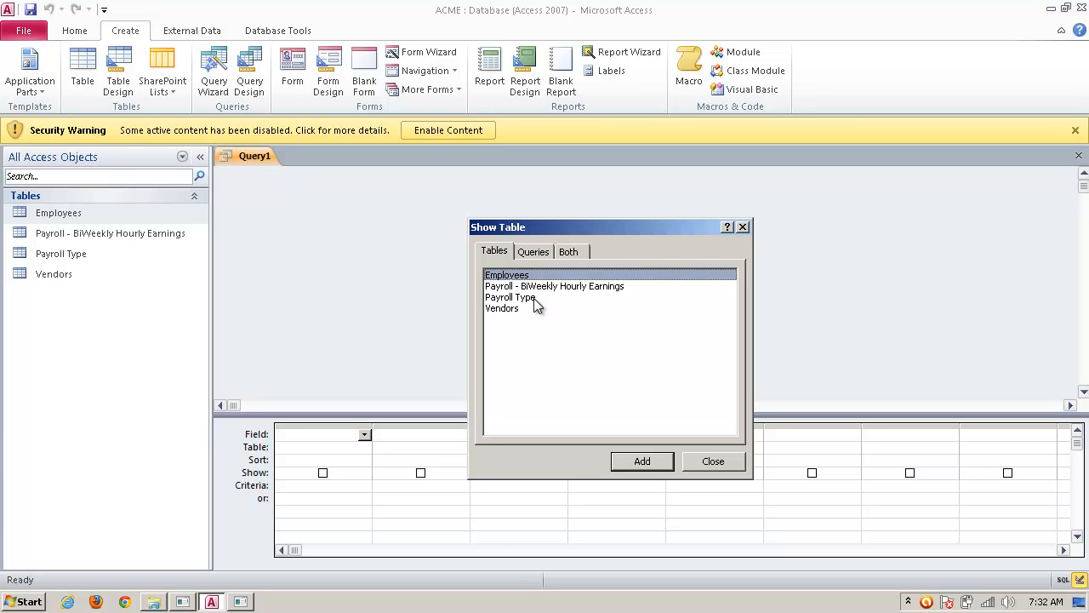
Step: Add the Payroll Type table to the query and enlarge its field list in the design area
{"action": "left_click", "coordinate": [536, 298]}
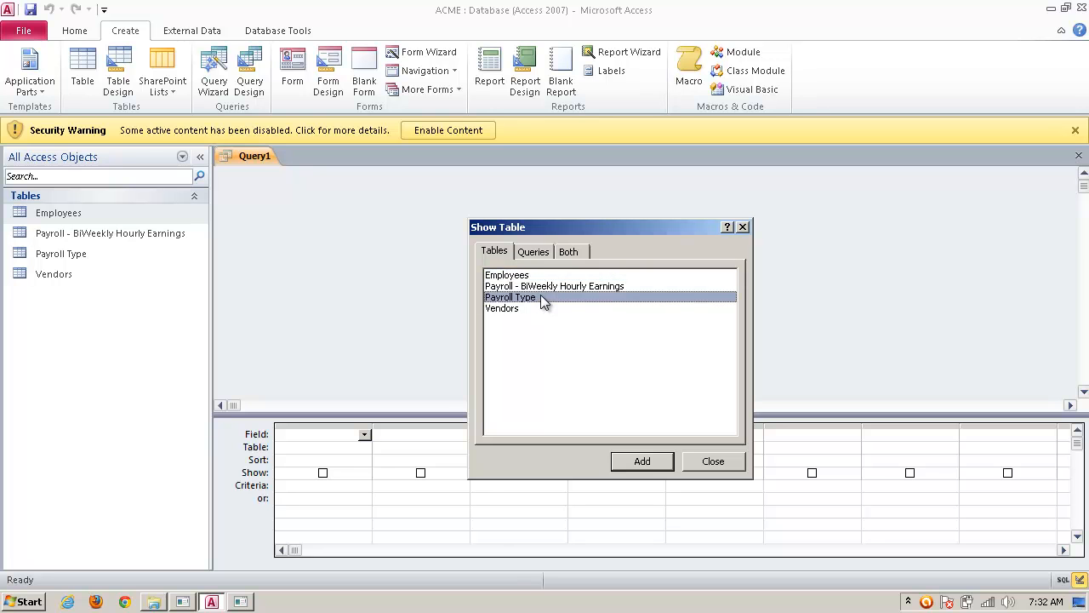
{"action": "left_click", "coordinate": [647, 461]}
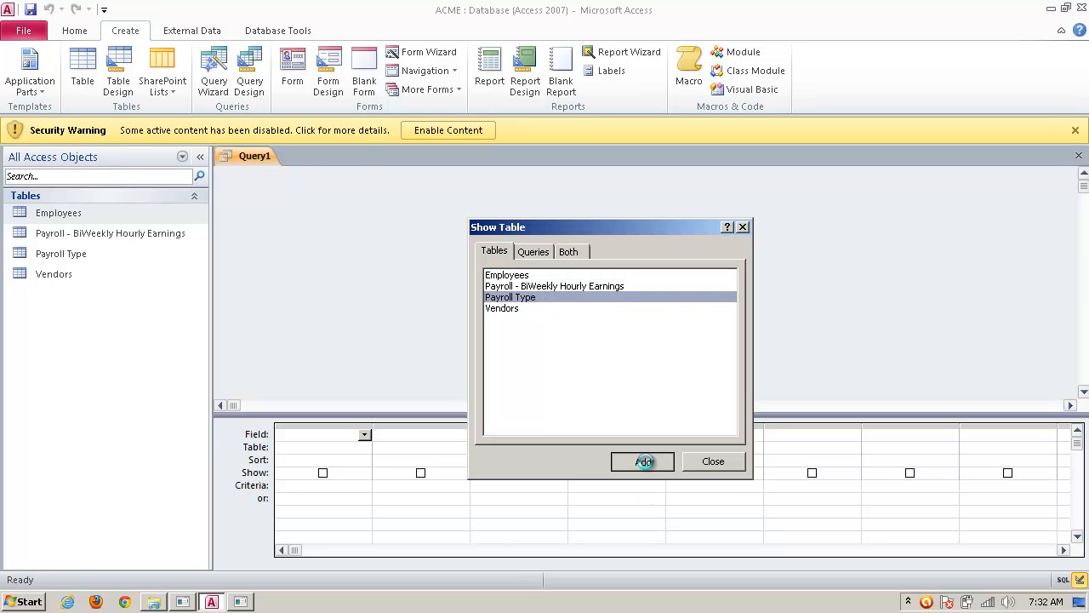
{"action": "left_click", "coordinate": [713, 461]}
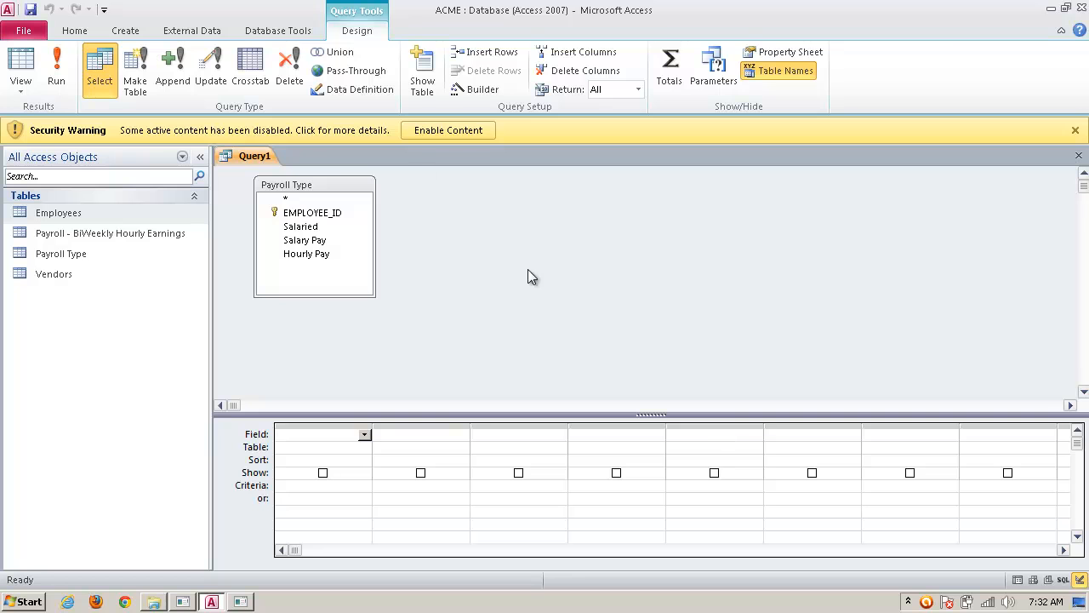
{"action": "left_click", "coordinate": [327, 186]}
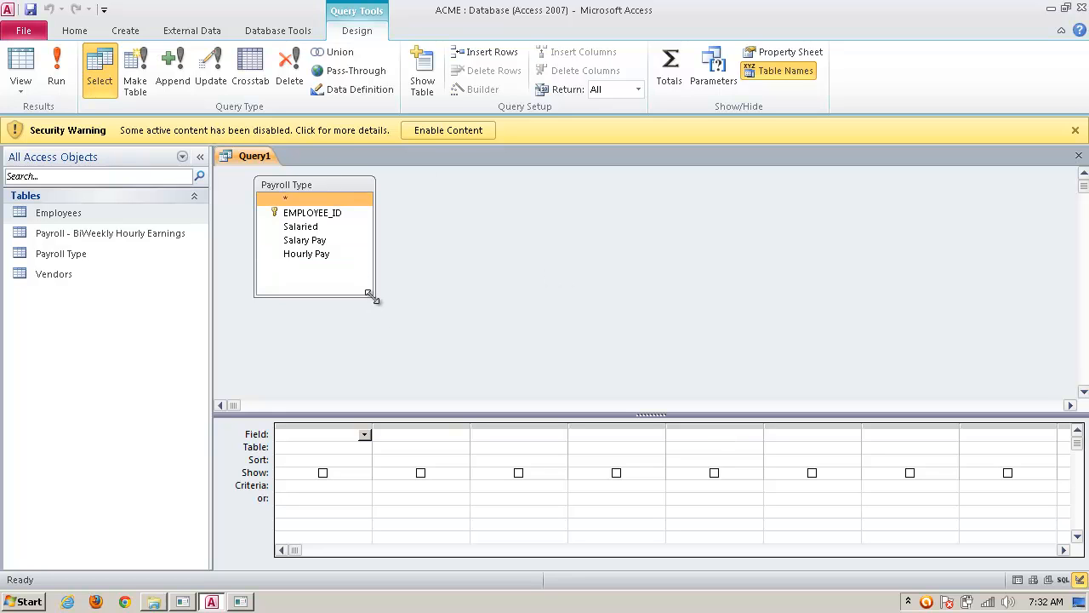
{"action": "left_click_drag", "start_coordinate": [372, 296], "coordinate": [394, 339]}
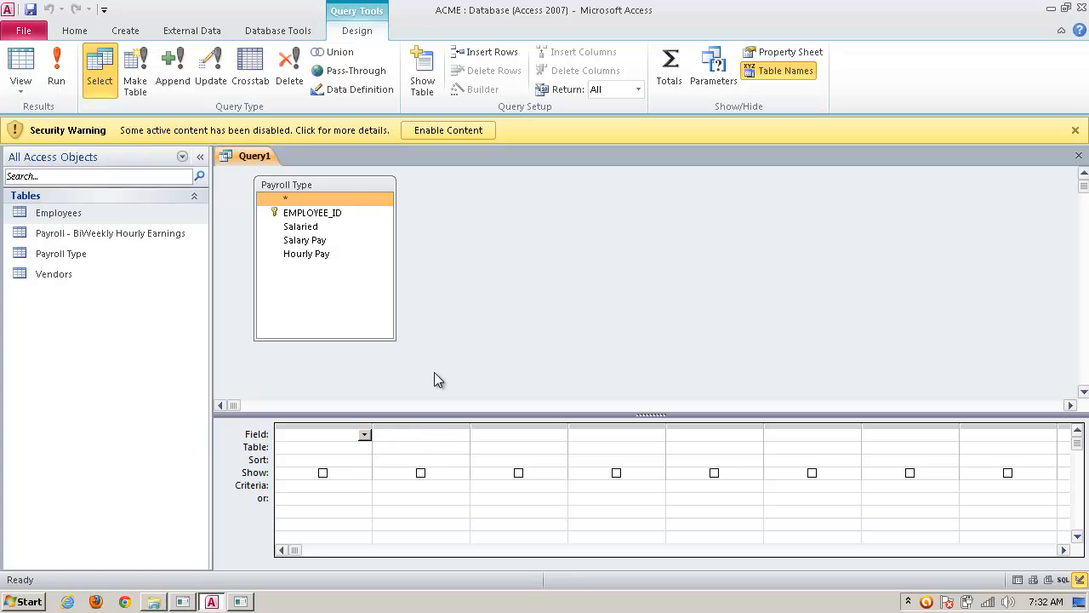
Step: Add the Employees table to the query, and place its field list apart from Payroll Type, tall enough to show every field
{"action": "right_click", "coordinate": [565, 238]}
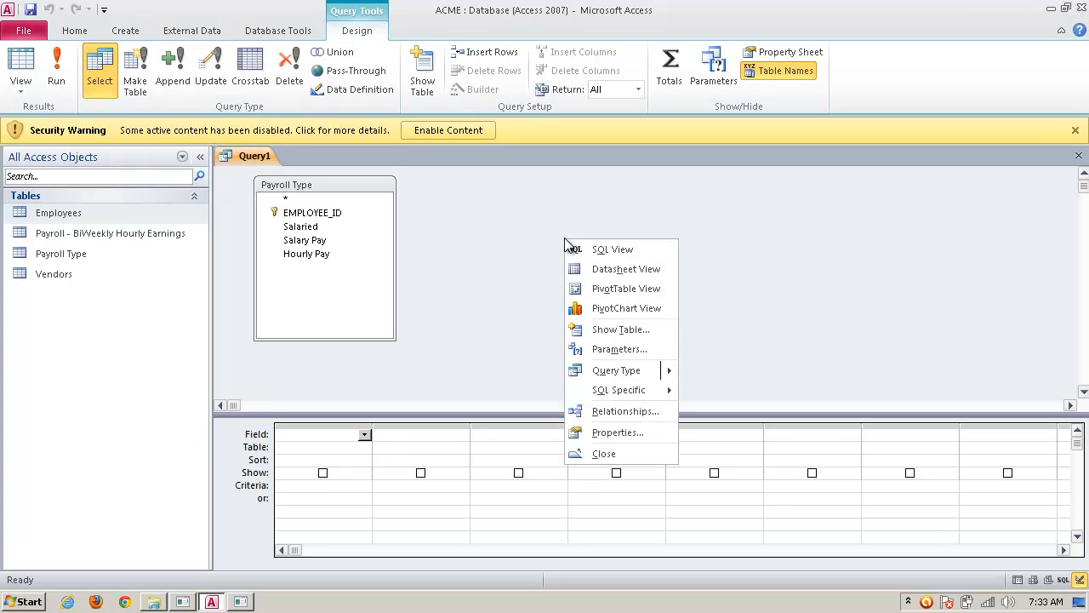
{"action": "left_click", "coordinate": [596, 330]}
{"action": "left_click_drag", "start_coordinate": [593, 333], "coordinate": [738, 195]}
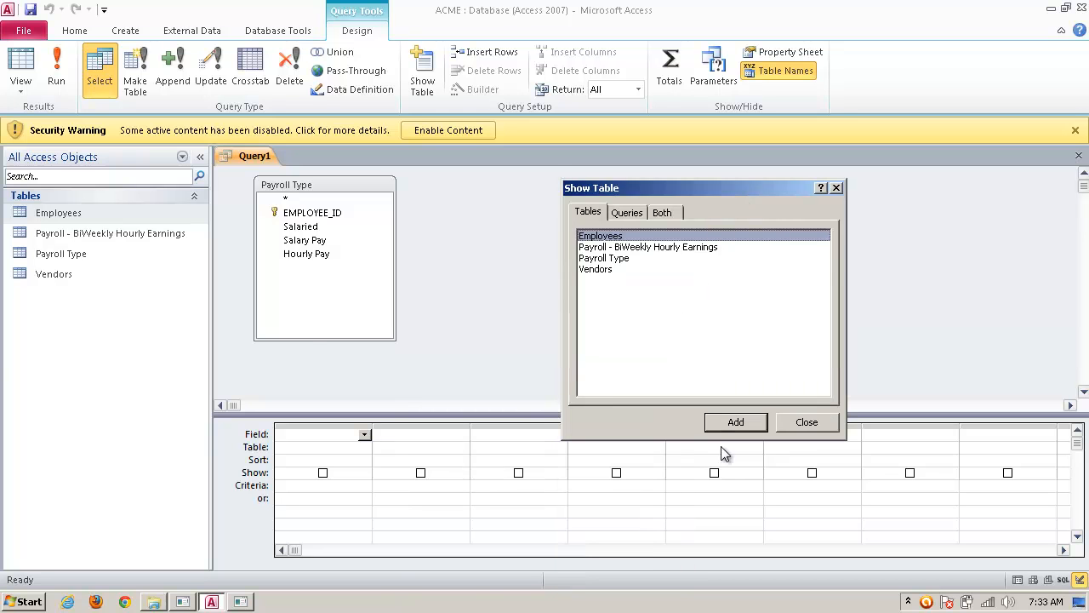
{"action": "left_click", "coordinate": [735, 423]}
{"action": "left_click", "coordinate": [805, 422]}
{"action": "left_click_drag", "start_coordinate": [497, 189], "coordinate": [554, 194]}
{"action": "left_click_drag", "start_coordinate": [554, 302], "coordinate": [554, 393]}
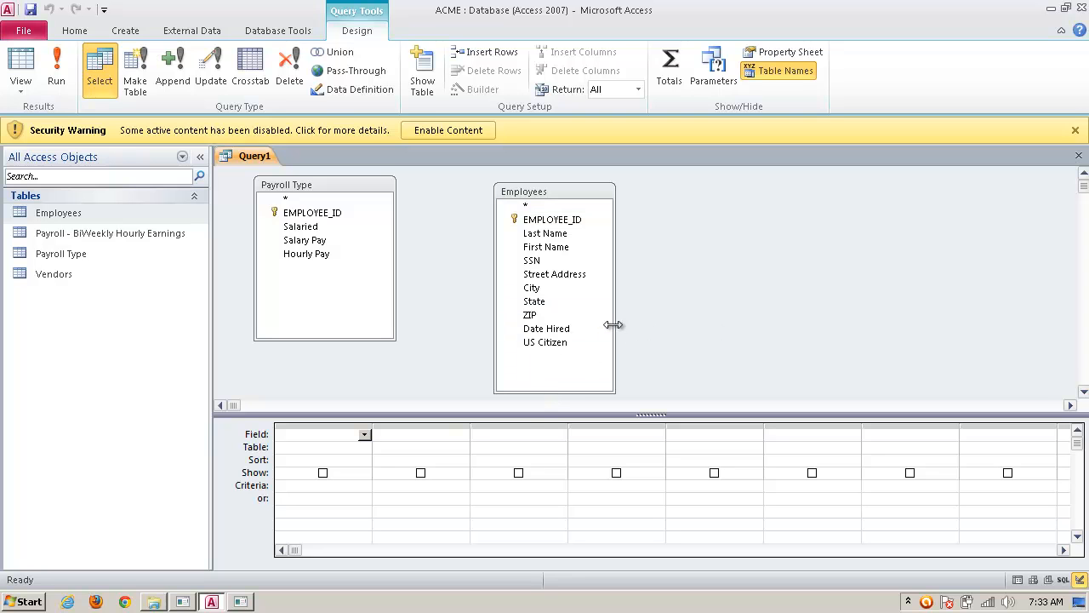
Step: Set the source table of the first query column to Payroll Type and of the second column to Employees
{"action": "left_click", "coordinate": [365, 447]}
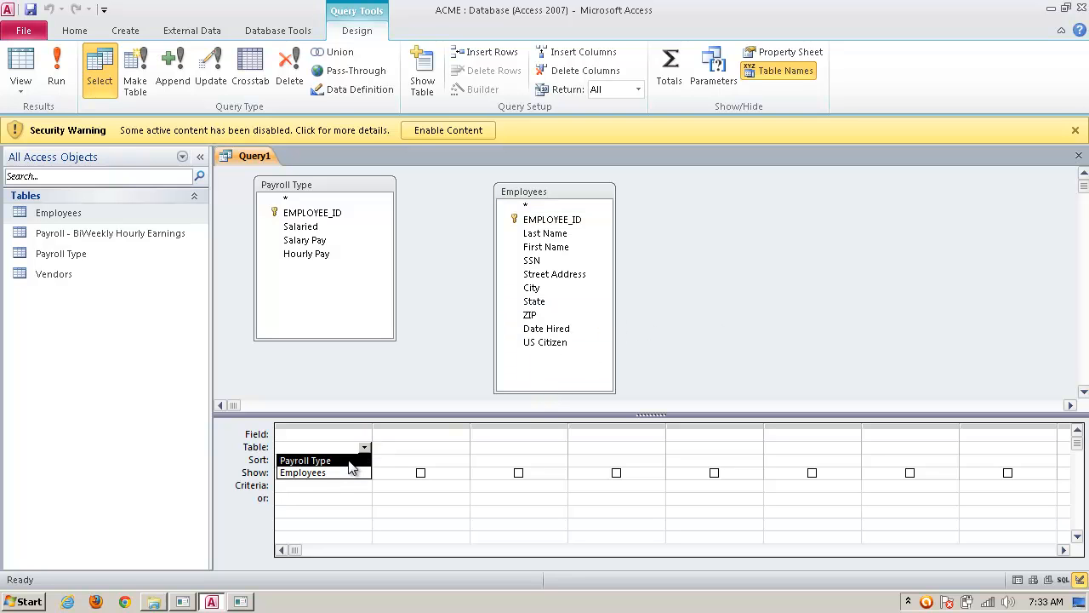
{"action": "left_click", "coordinate": [349, 461]}
{"action": "left_click", "coordinate": [463, 447]}
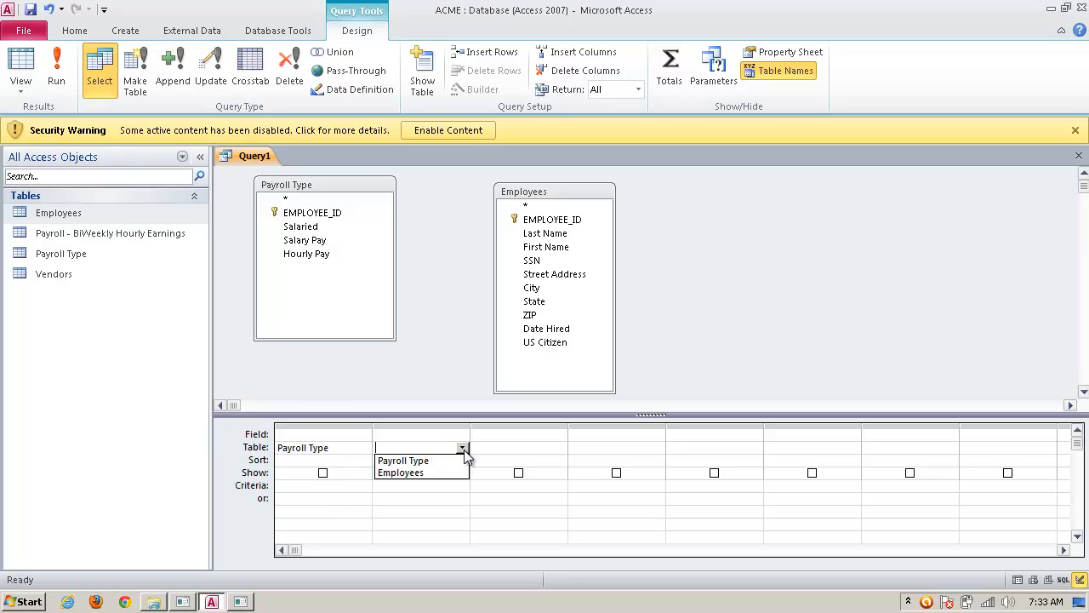
{"action": "left_click", "coordinate": [452, 473]}
Step: Set the first query column's field to Salary Pay and the second column's field to First Name
{"action": "left_click", "coordinate": [351, 435]}
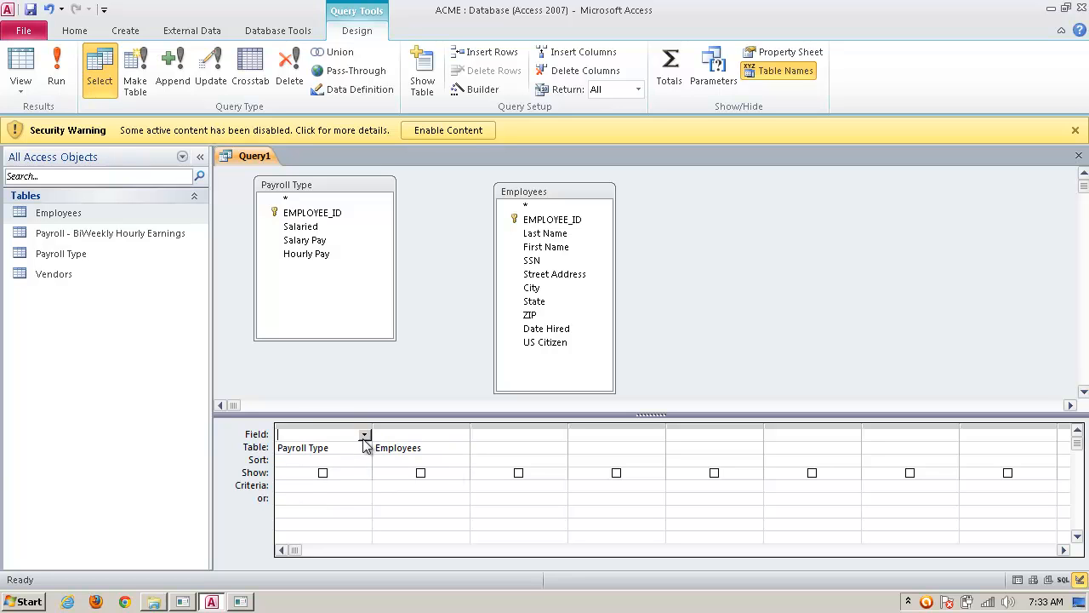
{"action": "left_click", "coordinate": [365, 434]}
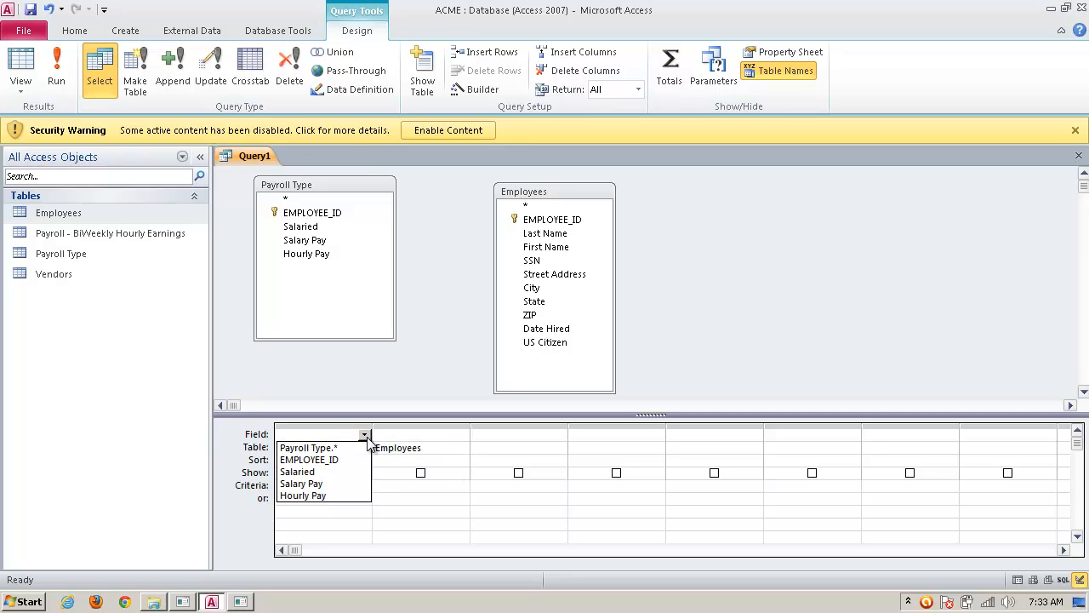
{"action": "left_click", "coordinate": [349, 483]}
{"action": "left_click", "coordinate": [456, 431]}
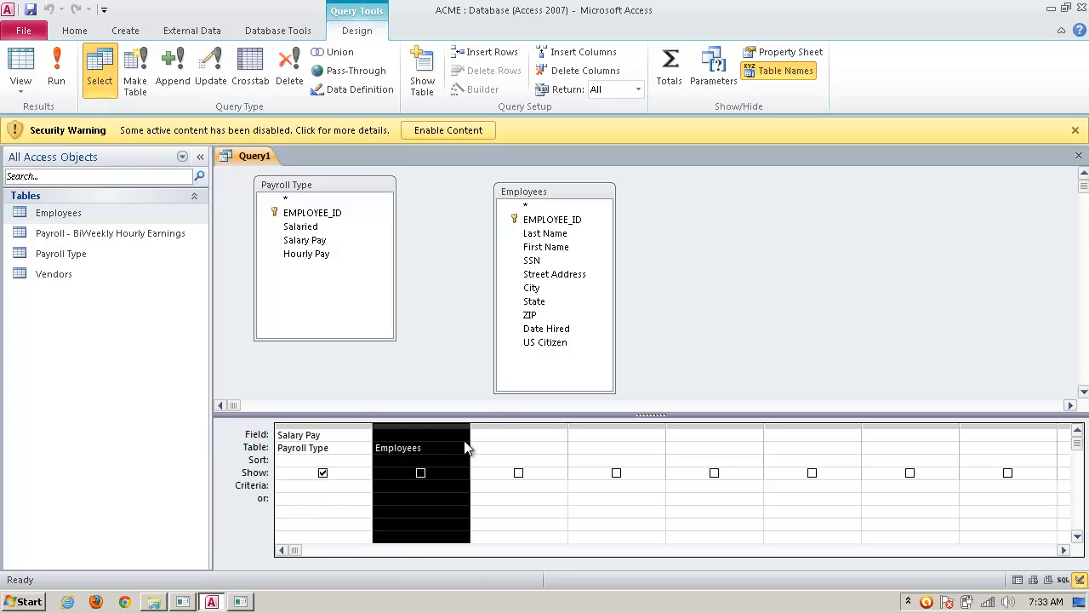
{"action": "left_click", "coordinate": [462, 435]}
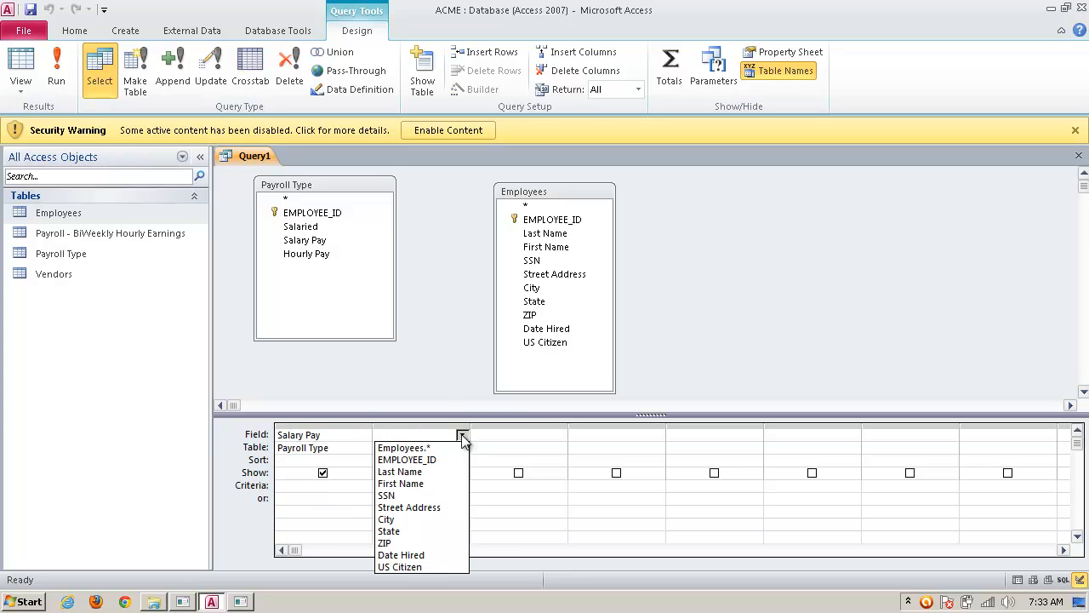
{"action": "left_click", "coordinate": [407, 483]}
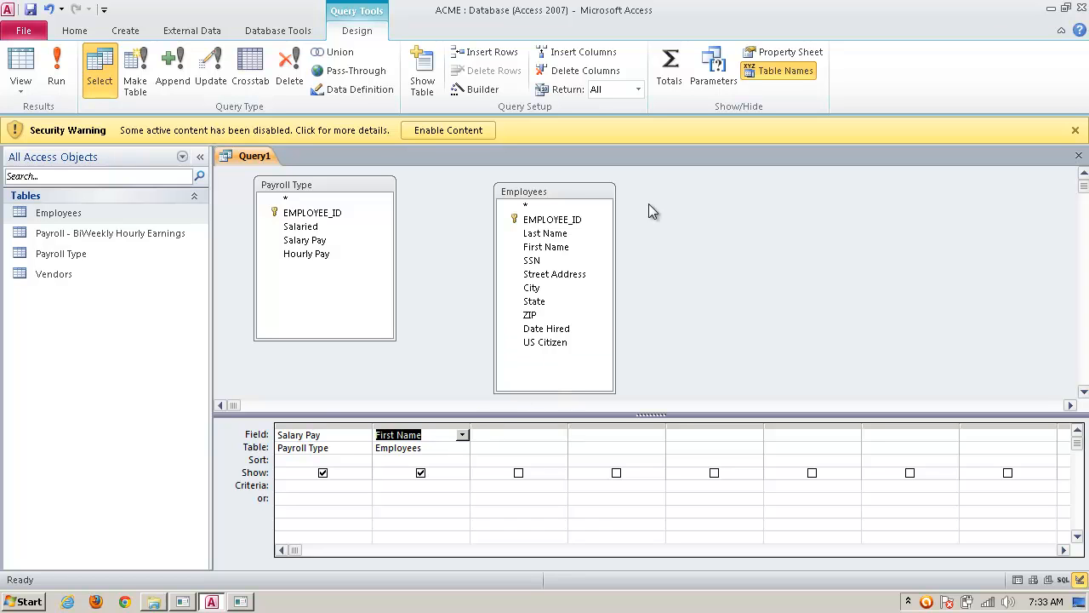
Step: Remove the Employees table from the query and move the Payroll Type field list toward the middle of the design area
{"action": "right_click", "coordinate": [570, 195]}
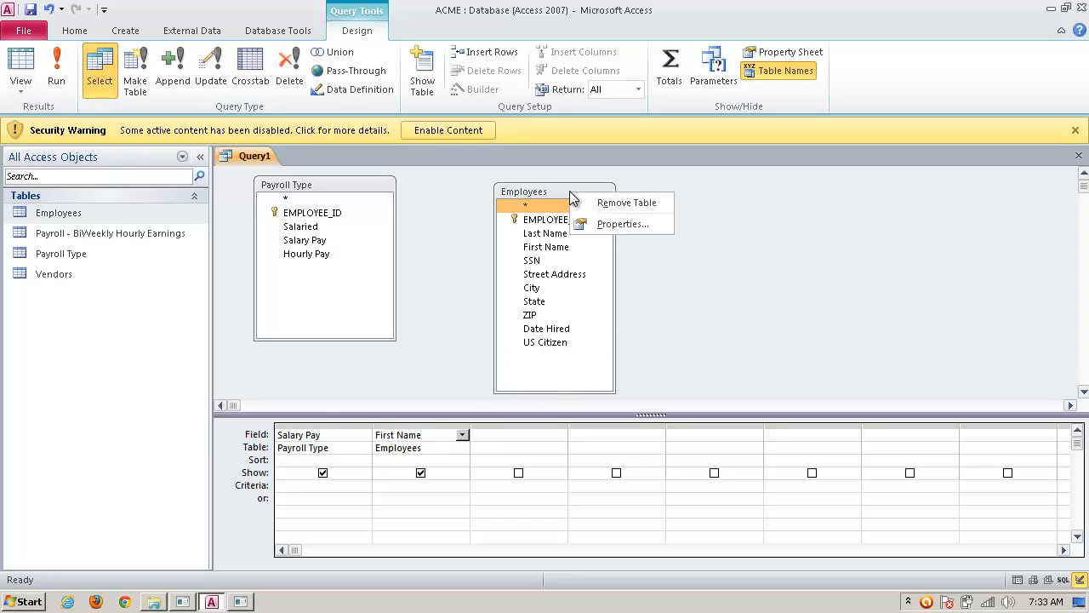
{"action": "left_click", "coordinate": [615, 205]}
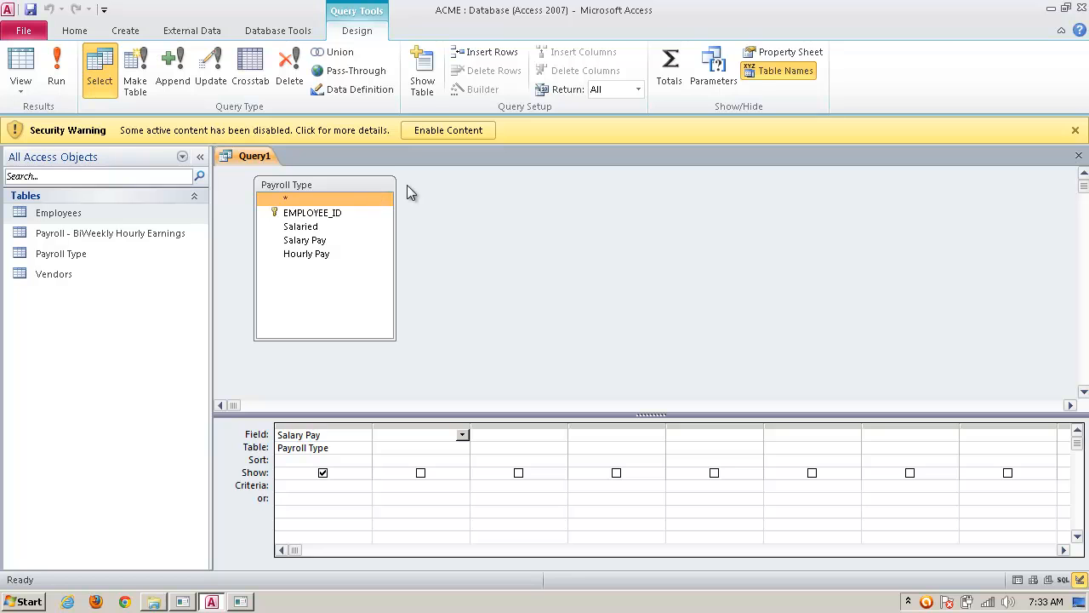
{"action": "left_click_drag", "start_coordinate": [346, 181], "coordinate": [466, 192]}
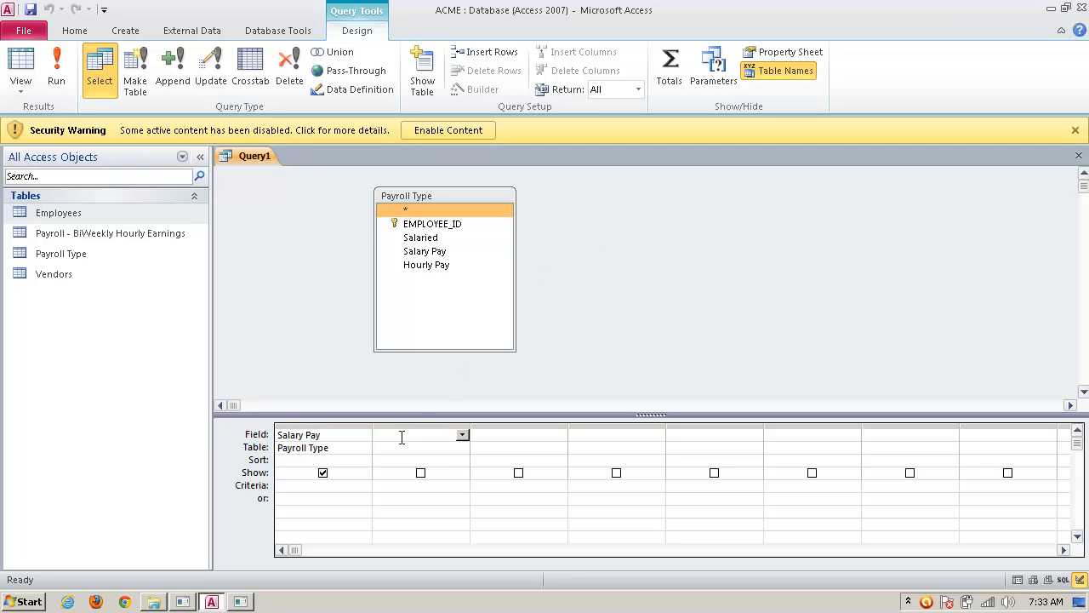
Step: Set the fields of the first three query columns to EMPLOYEE_ID, Salaried and Hourly Pay from Payroll Type
{"action": "left_click", "coordinate": [364, 435]}
{"action": "left_click", "coordinate": [351, 458]}
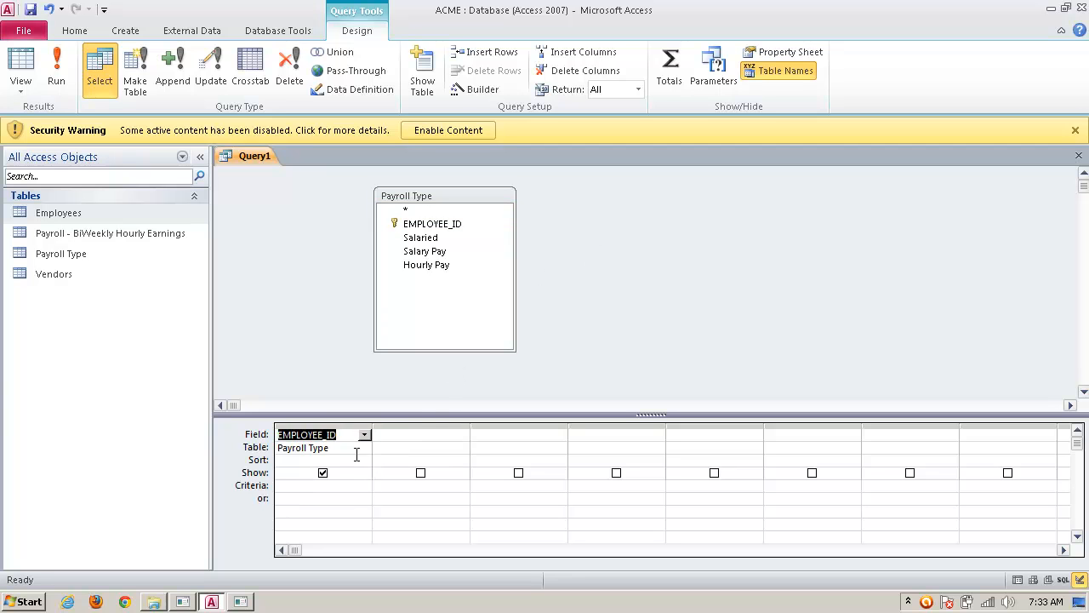
{"action": "left_click", "coordinate": [417, 437]}
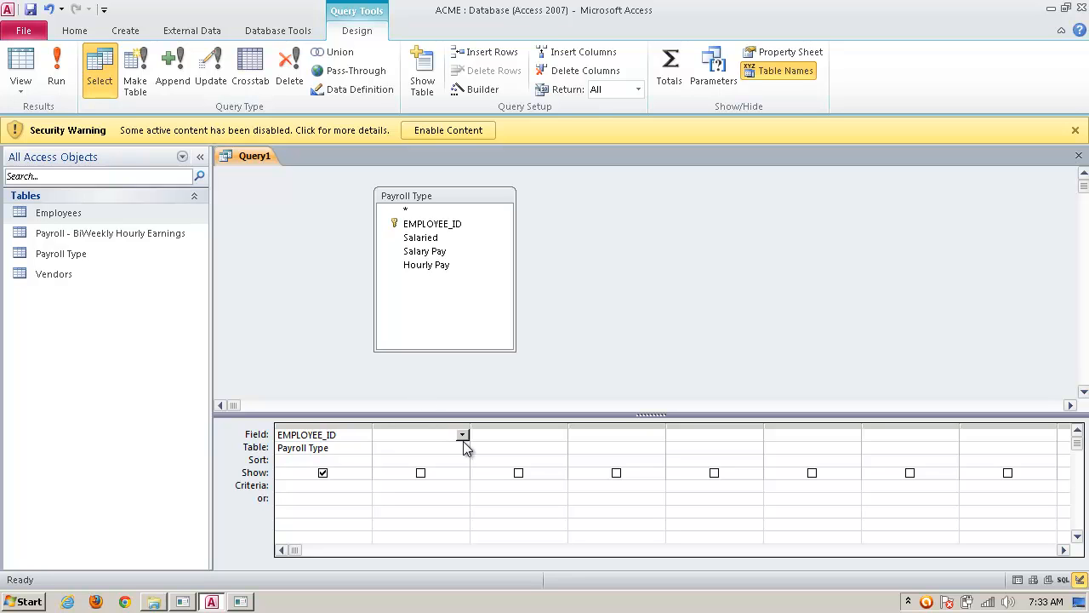
{"action": "left_click", "coordinate": [462, 436]}
{"action": "left_click", "coordinate": [443, 473]}
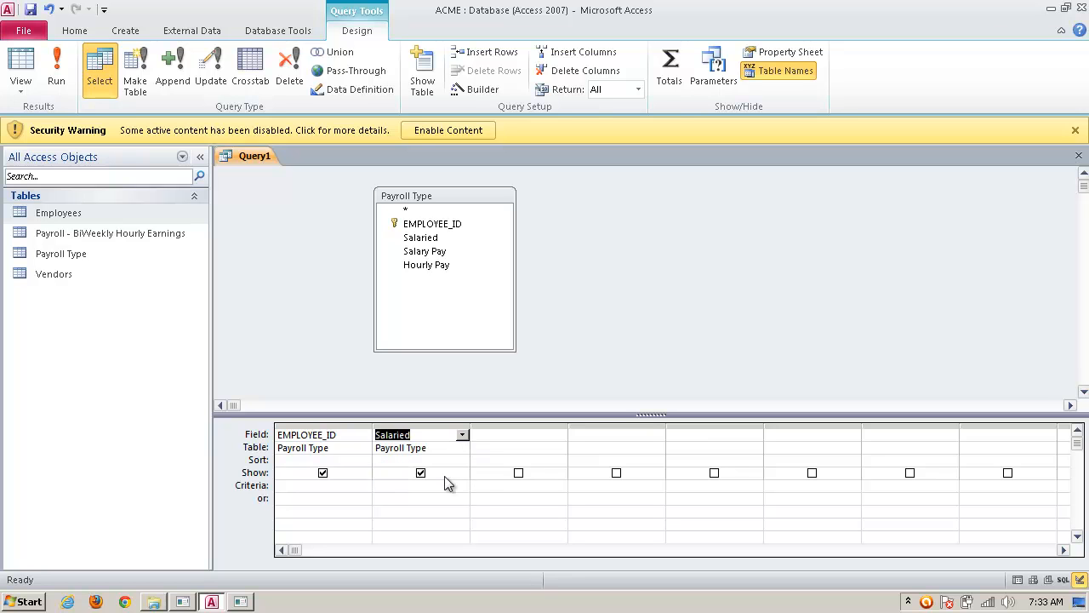
{"action": "left_click", "coordinate": [548, 438]}
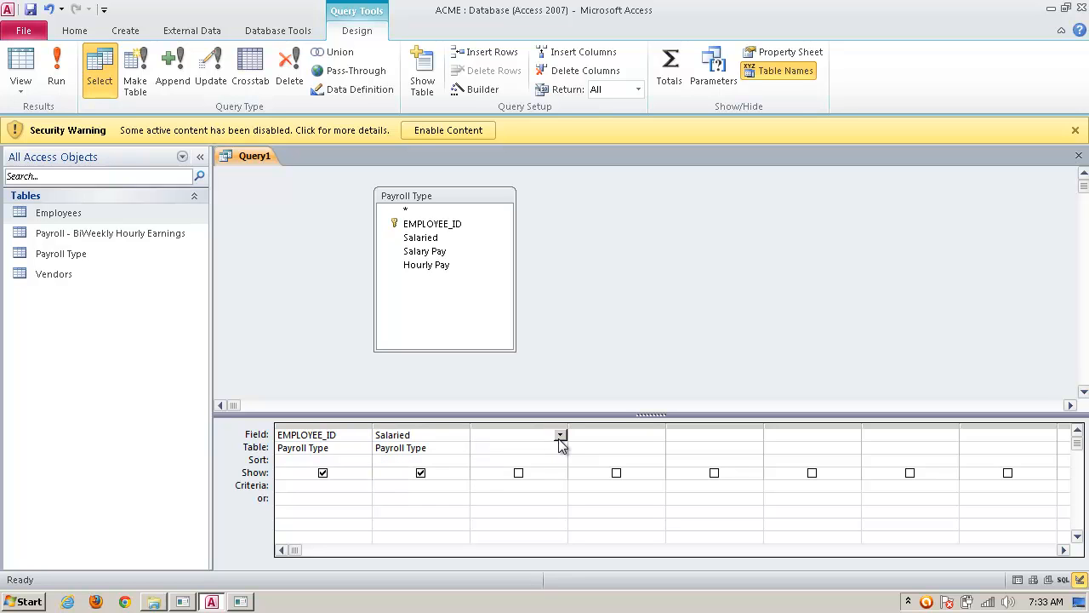
{"action": "left_click", "coordinate": [560, 436]}
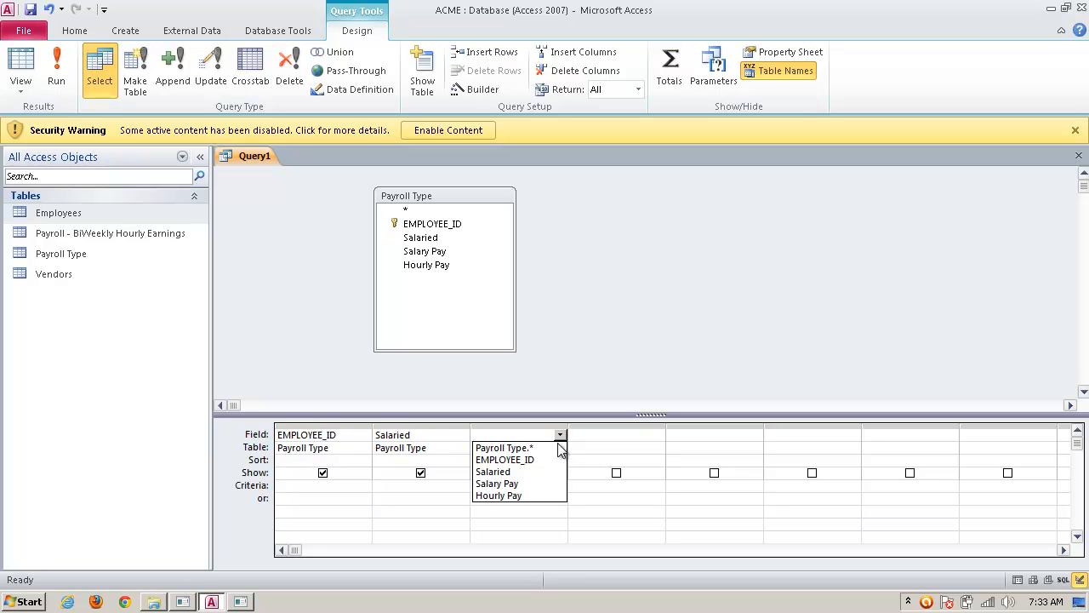
{"action": "left_click", "coordinate": [523, 496]}
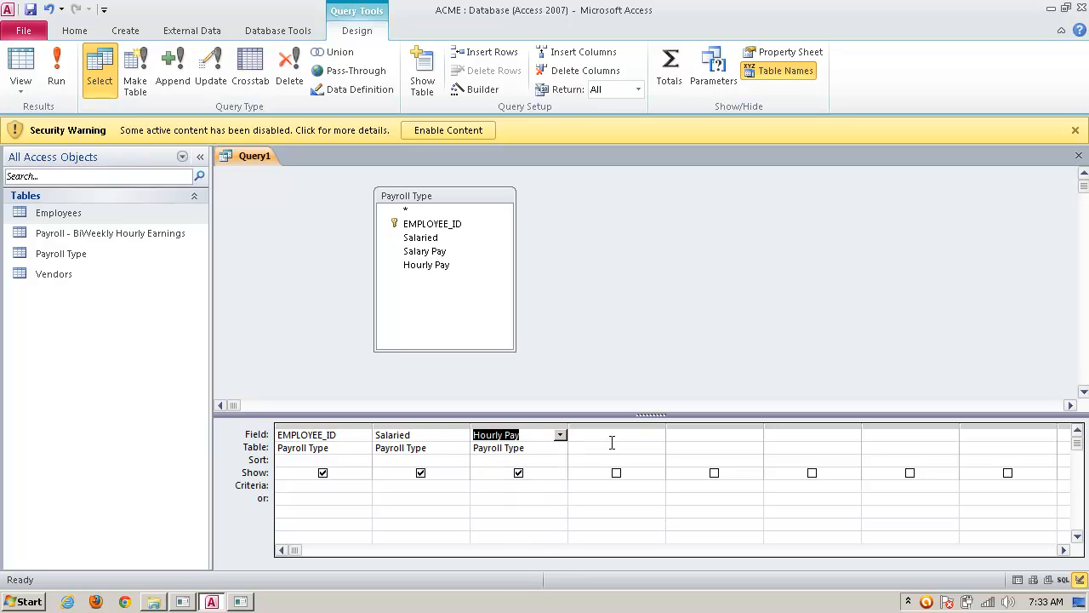
Step: Widen the fourth query column and enter the calculated field New Hourly Rate: [Hourly Pay] in it
{"action": "left_click", "coordinate": [616, 437]}
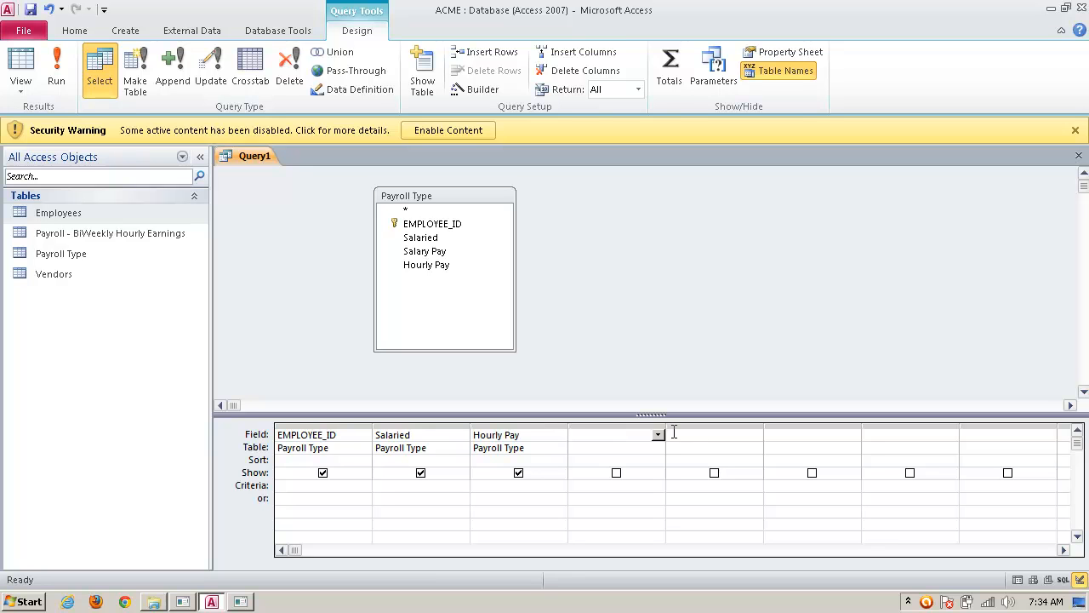
{"action": "left_click_drag", "start_coordinate": [665, 427], "coordinate": [708, 425]}
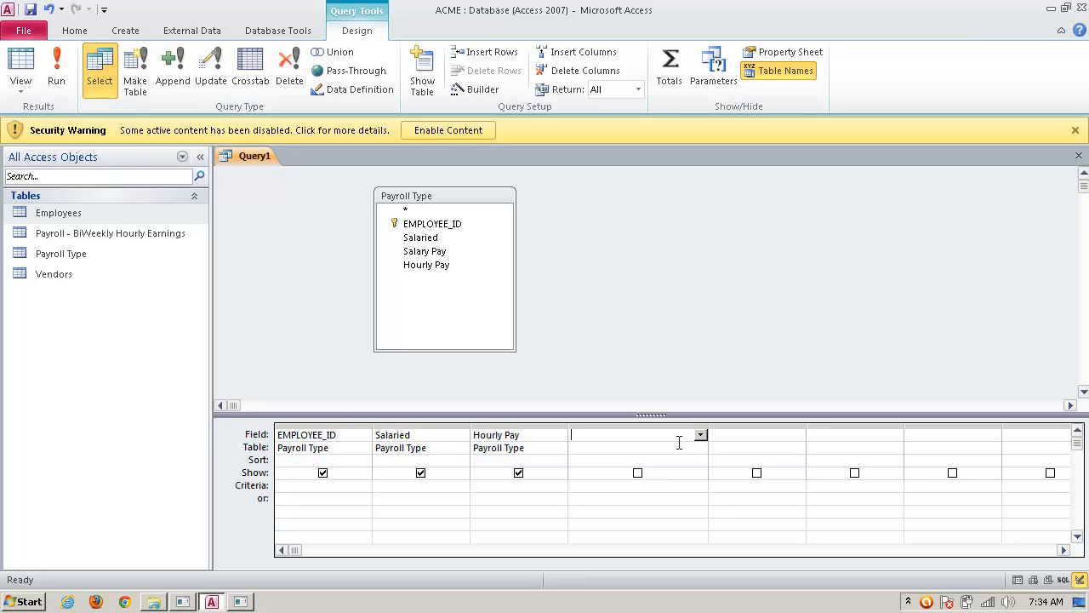
{"action": "type", "text": "New Hourly"}
{"action": "type", "text": " Rate"}
{"action": "type", "text": ":"}
{"action": "type", "text": "["}
{"action": "type", "text": "Hourly Pa"}
{"action": "type", "text": "y]"}
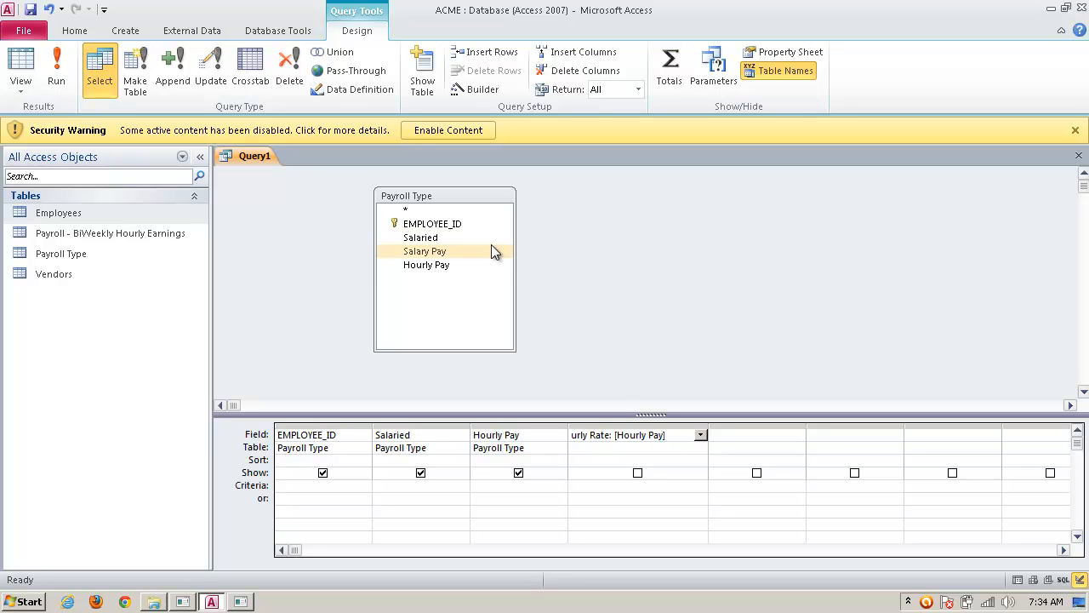
Step: Extend the New Hourly Rate expression to multiply [Hourly Pay] by 1.25, and widen its column slightly
{"action": "left_click", "coordinate": [440, 268]}
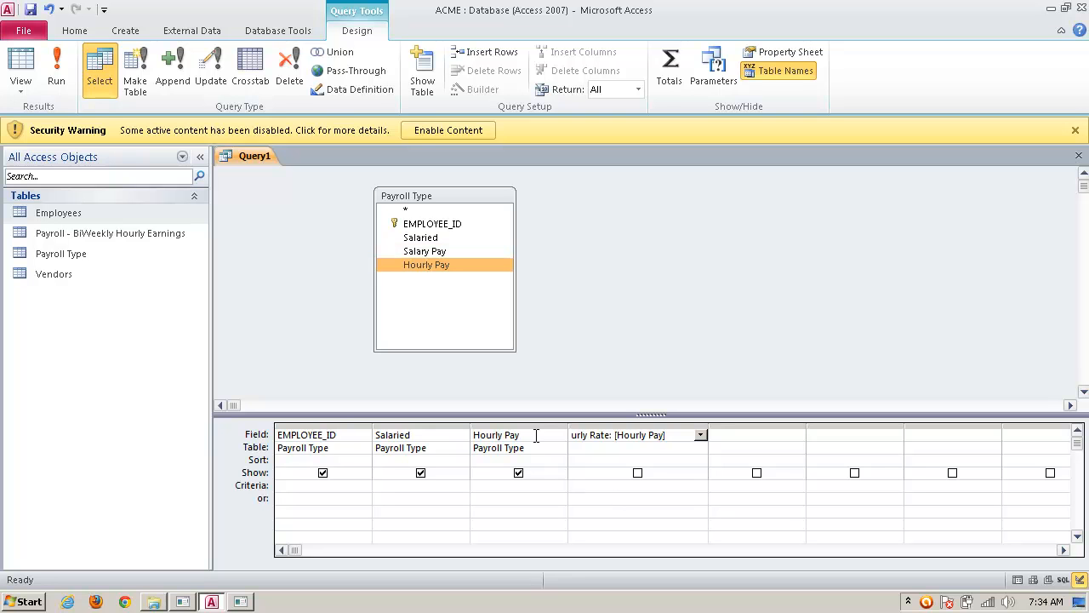
{"action": "left_click", "coordinate": [674, 436]}
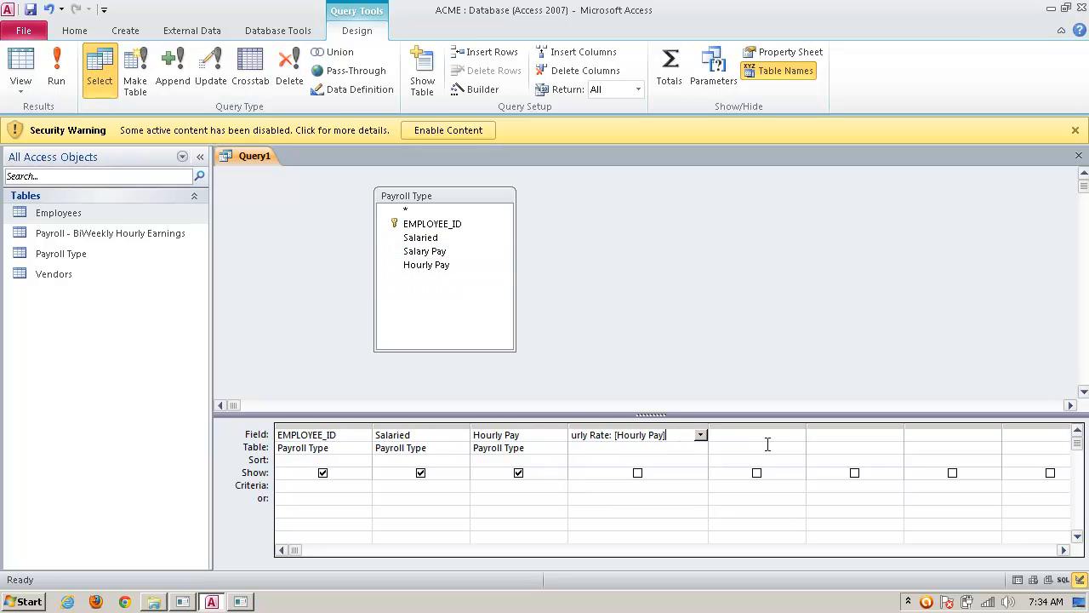
{"action": "type", "text": "*"}
{"action": "key", "text": "Num_Lock"}
{"action": "type", "text": "1.25"}
{"action": "left_click_drag", "start_coordinate": [708, 426], "coordinate": [722, 428]}
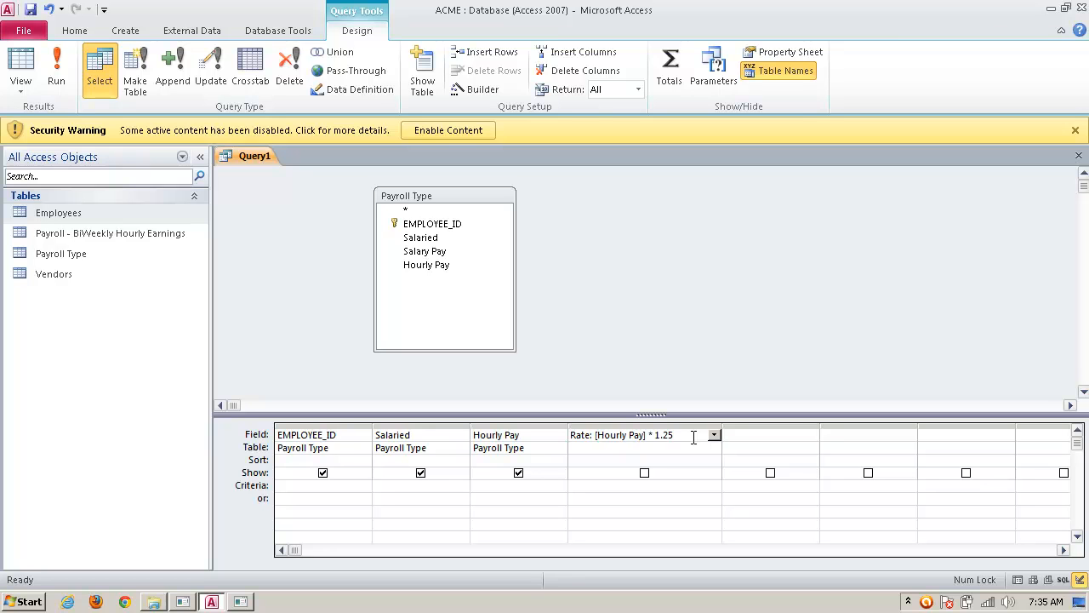
Step: Hide the Salaried column from the query results, and widen the New Hourly Rate column to fit its whole expression
{"action": "left_click", "coordinate": [422, 474]}
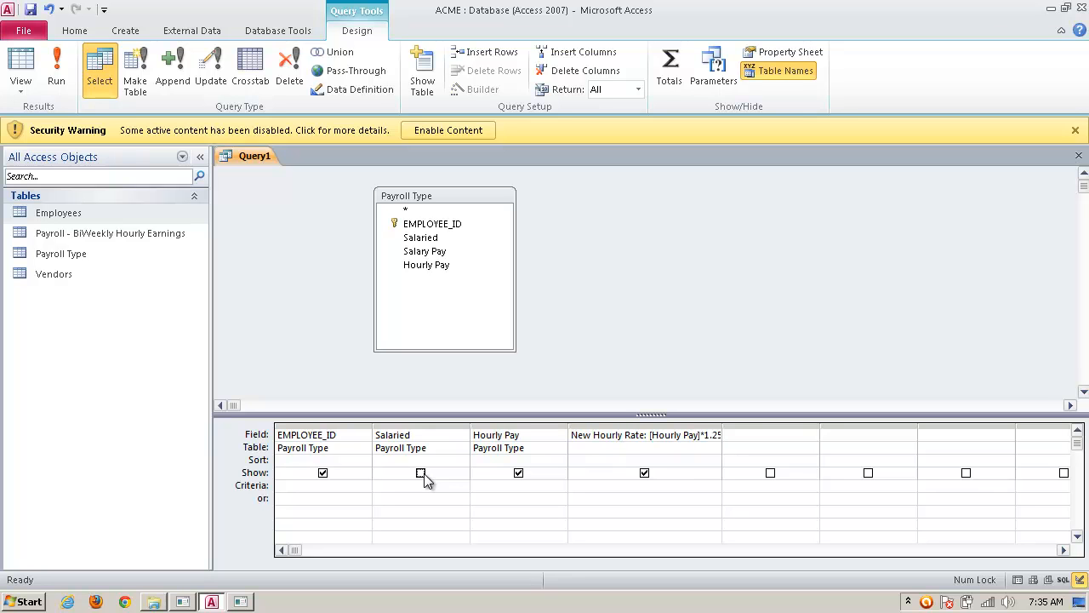
{"action": "left_click_drag", "start_coordinate": [723, 425], "coordinate": [750, 427]}
{"action": "left_click", "coordinate": [658, 473]}
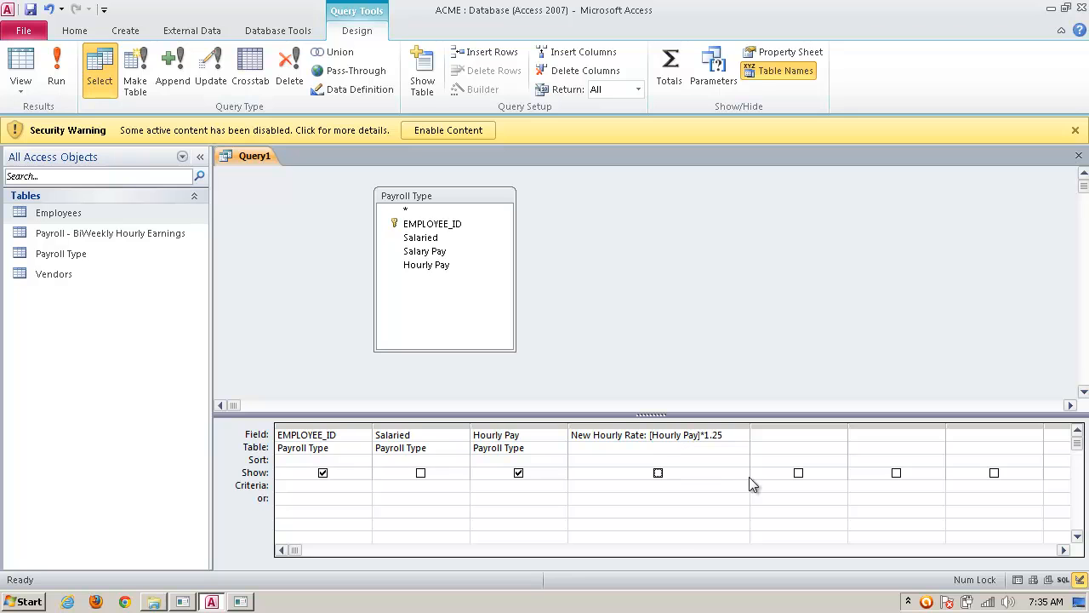
{"action": "left_click", "coordinate": [658, 474]}
{"action": "left_click", "coordinate": [421, 474]}
{"action": "left_click", "coordinate": [420, 473]}
Step: Set the criterion of the Salaried column to =No
{"action": "left_click", "coordinate": [413, 486]}
{"action": "type", "text": "="}
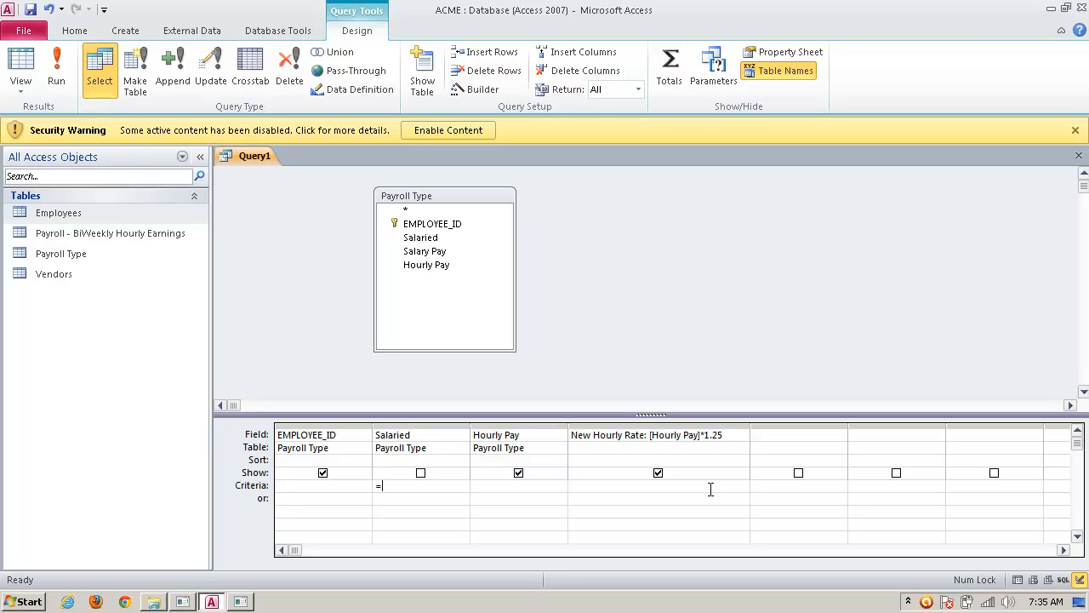
{"action": "type", "text": "No"}
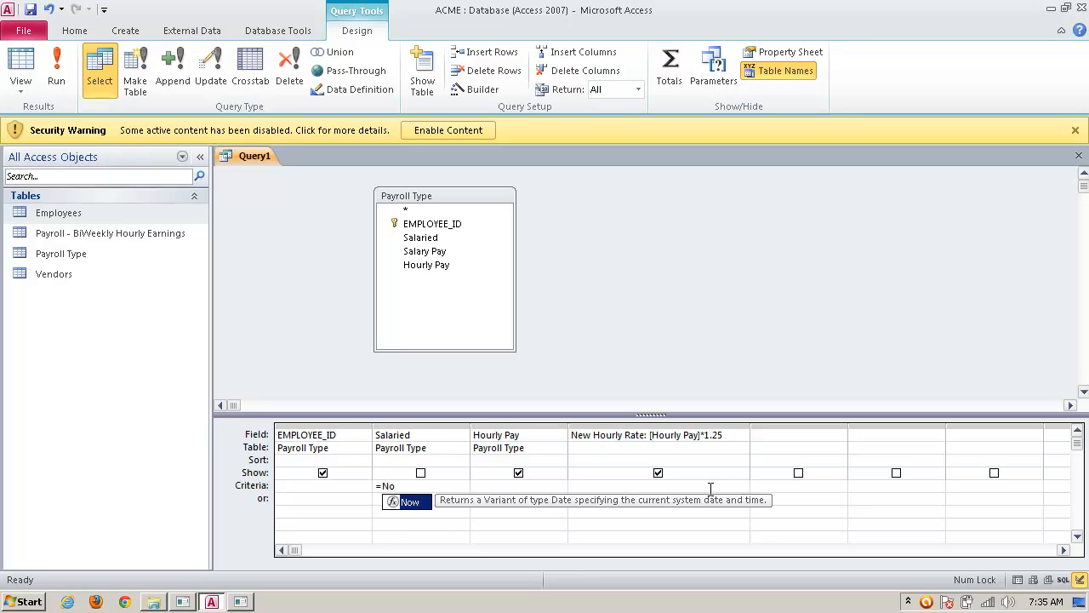
{"action": "left_click", "coordinate": [715, 486]}
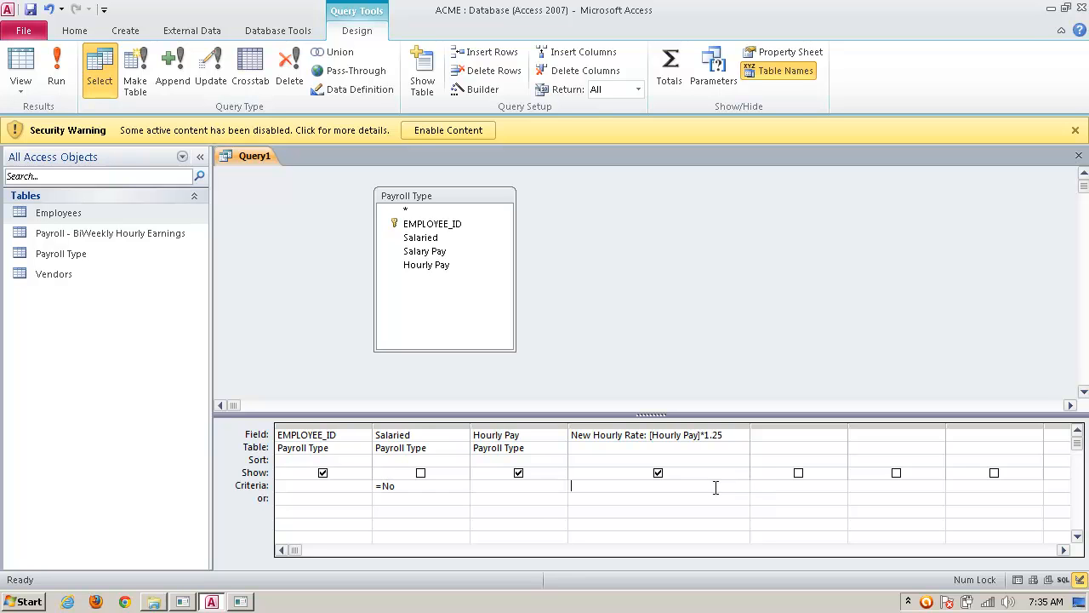
{"action": "left_click", "coordinate": [730, 435]}
Step: Close the query and save it under the name Query - New Hourly Rate Projection
{"action": "left_click", "coordinate": [1079, 156]}
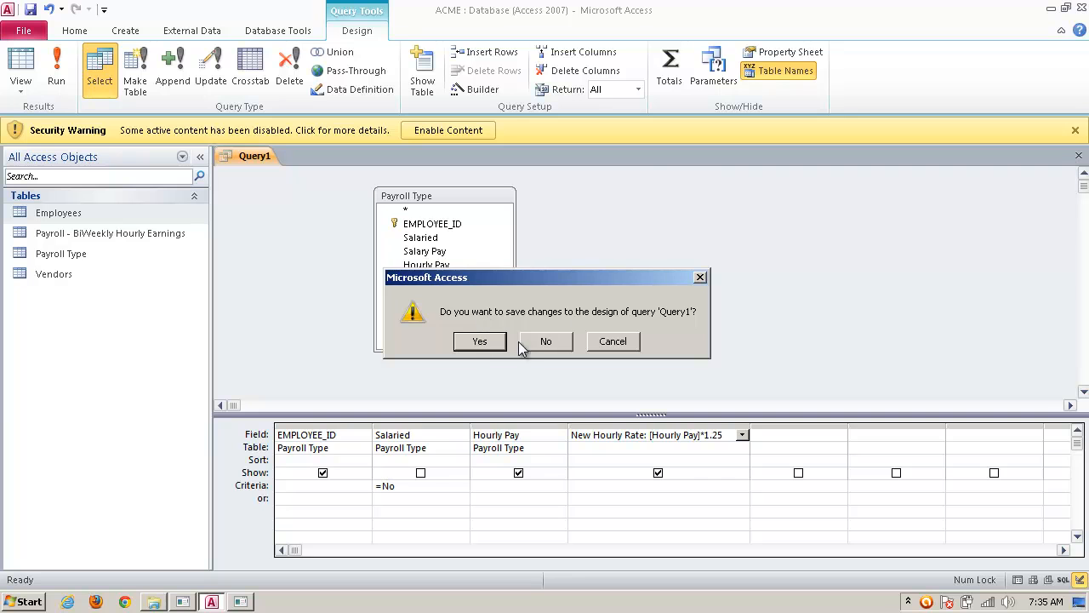
{"action": "left_click", "coordinate": [481, 342]}
{"action": "left_click_drag", "start_coordinate": [516, 175], "coordinate": [523, 298]}
{"action": "left_click", "coordinate": [502, 330]}
{"action": "key", "text": "BackSpace"}
{"action": "type", "text": "- "}
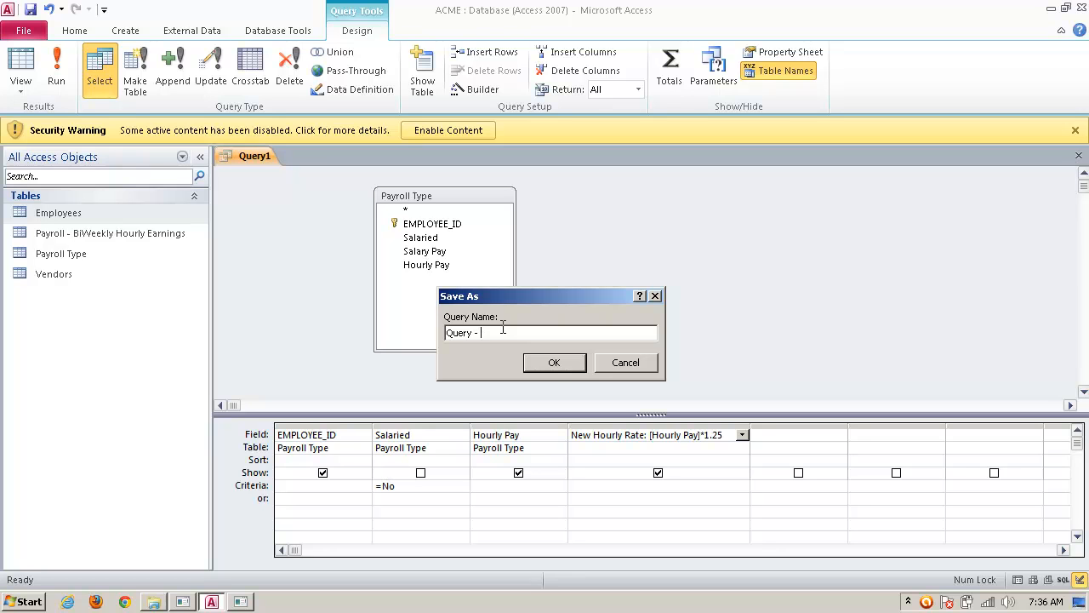
{"action": "type", "text": "New Hourly Rate Projection"}
{"action": "left_click", "coordinate": [554, 362]}
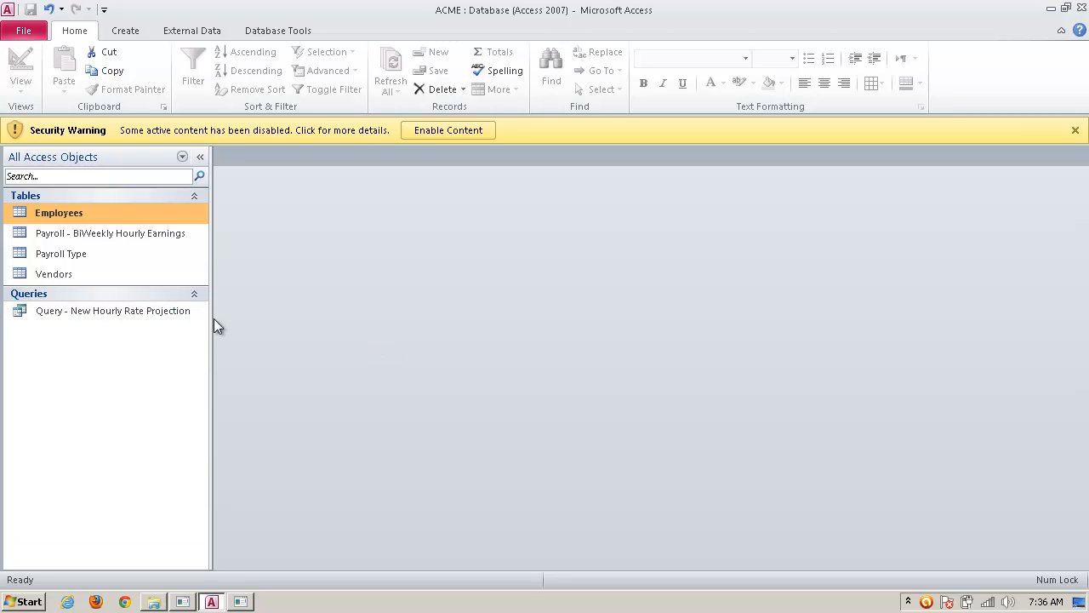
Step: Widen the object list slightly and open the saved New Hourly Rate Projection query in Design view
{"action": "left_click_drag", "start_coordinate": [211, 320], "coordinate": [220, 320]}
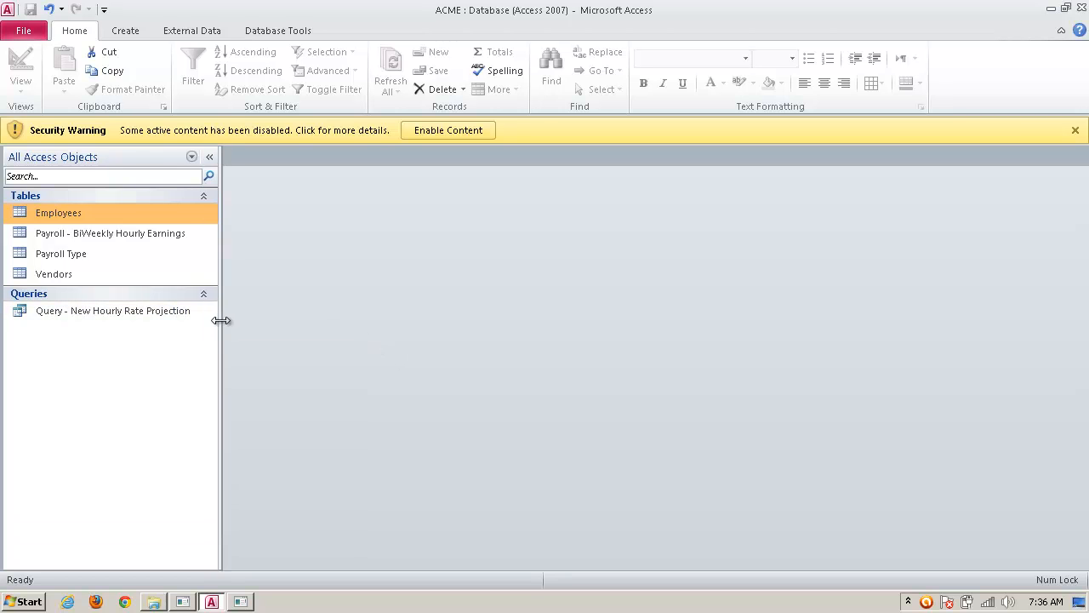
{"action": "right_click", "coordinate": [182, 317]}
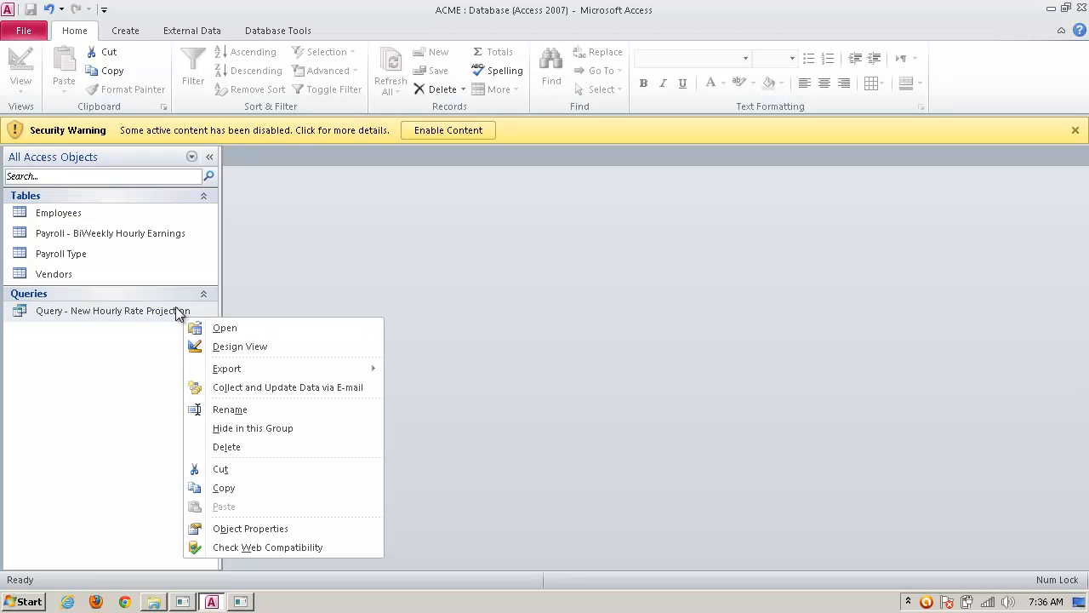
{"action": "right_click", "coordinate": [171, 308]}
{"action": "left_click", "coordinate": [221, 340]}
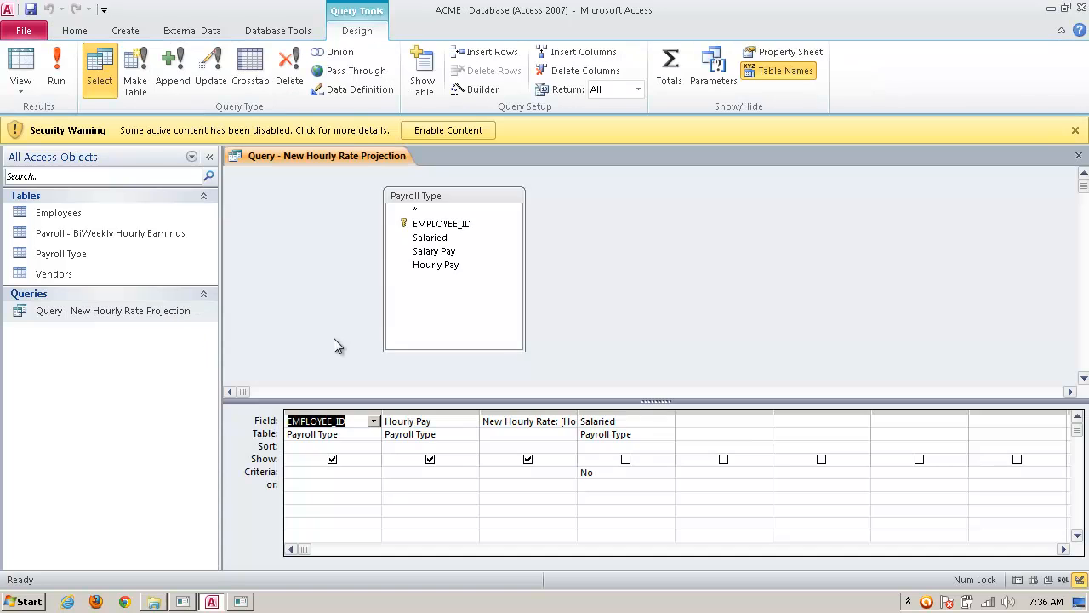
Step: Switch the query to SQL view and examine its complete SELECT statement
{"action": "left_click", "coordinate": [21, 83]}
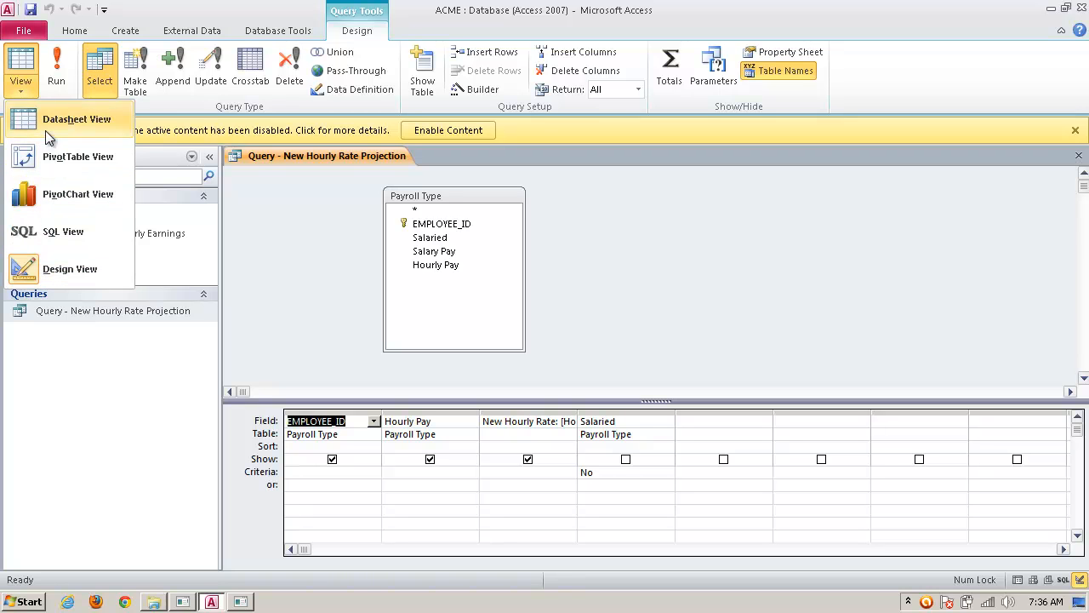
{"action": "left_click", "coordinate": [45, 233]}
{"action": "left_click", "coordinate": [472, 201]}
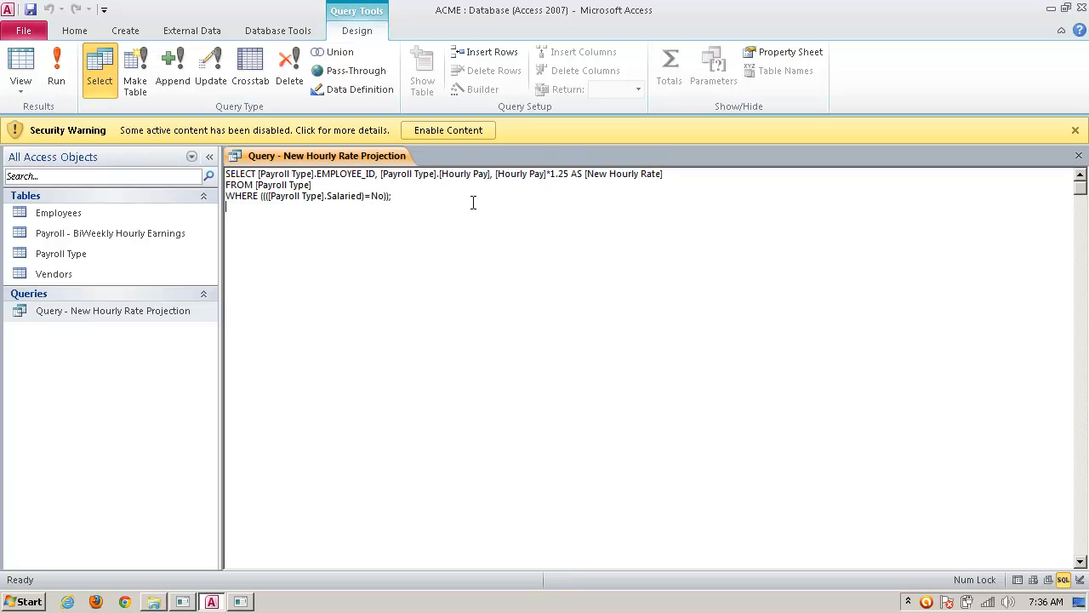
{"action": "left_click_drag", "start_coordinate": [436, 198], "coordinate": [219, 166]}
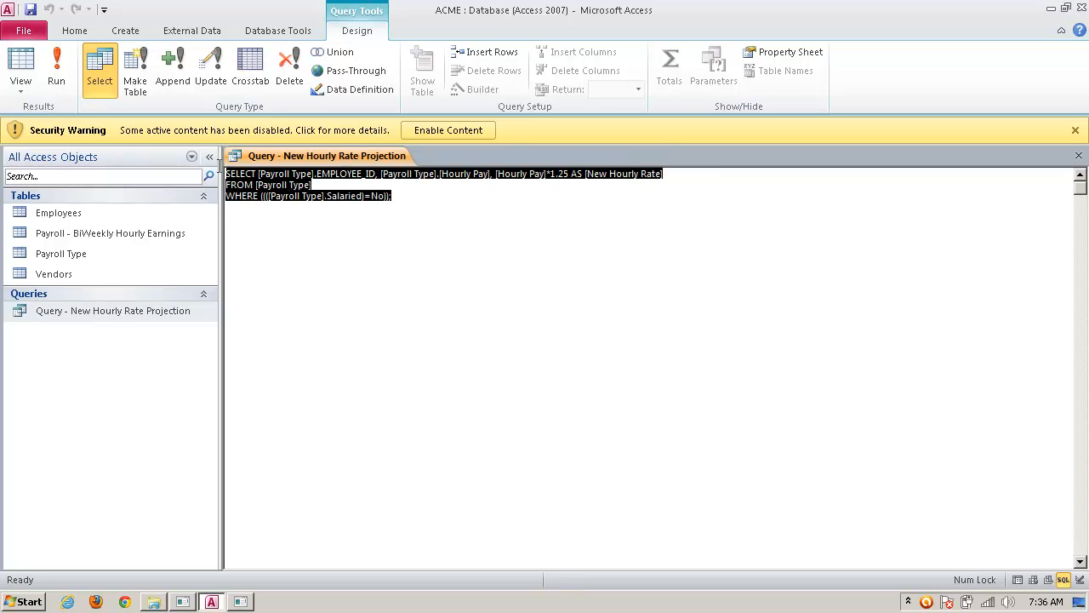
{"action": "left_click", "coordinate": [460, 204]}
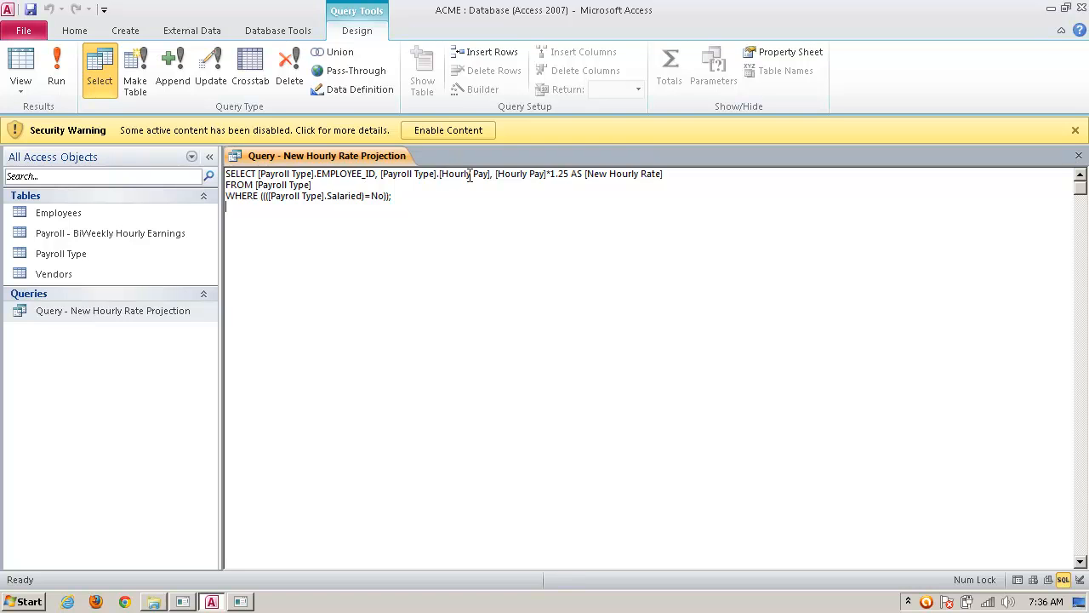
Step: Examine the calculated New Hourly Rate expression and the WHERE clause in the query's SQL statement
{"action": "left_click_drag", "start_coordinate": [504, 174], "coordinate": [585, 172]}
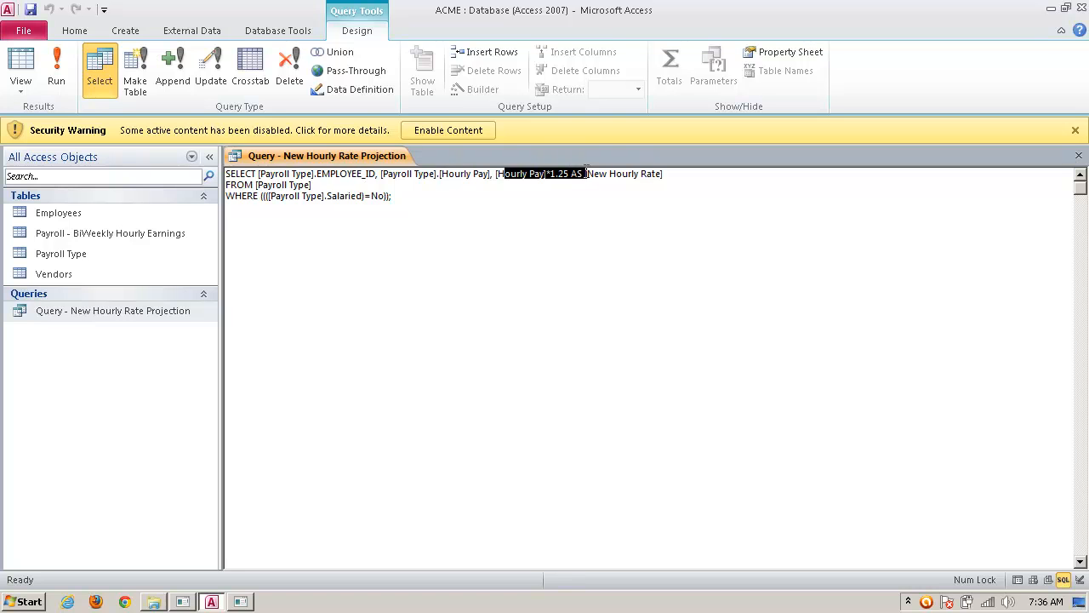
{"action": "left_click", "coordinate": [328, 188]}
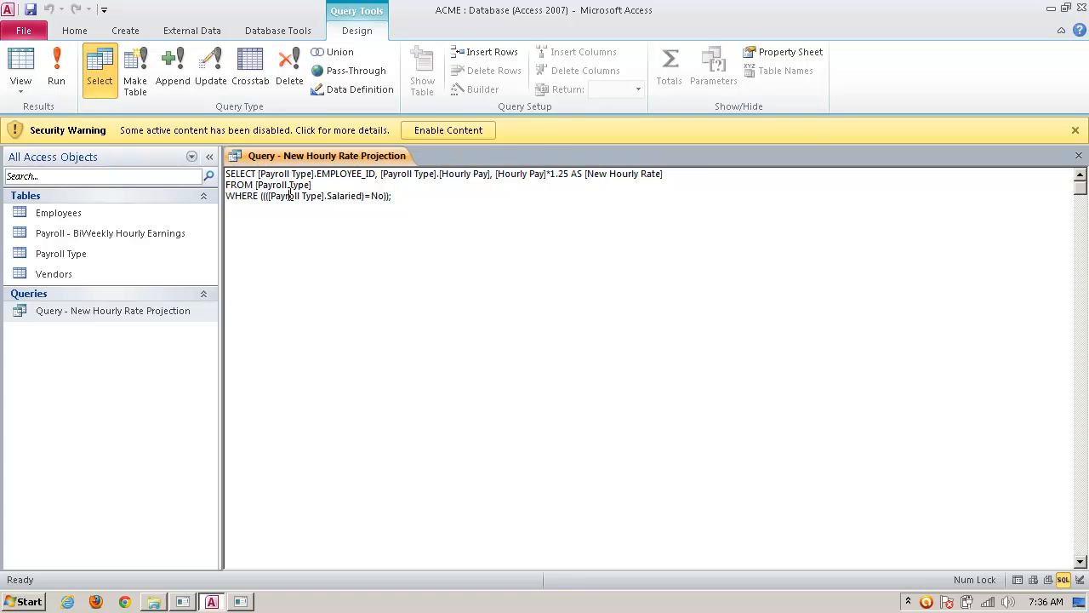
{"action": "left_click", "coordinate": [411, 198]}
Step: Leave the SQL view, open the saved New Hourly Rate Projection query to review its datasheet, and close it
{"action": "left_click", "coordinate": [1079, 156]}
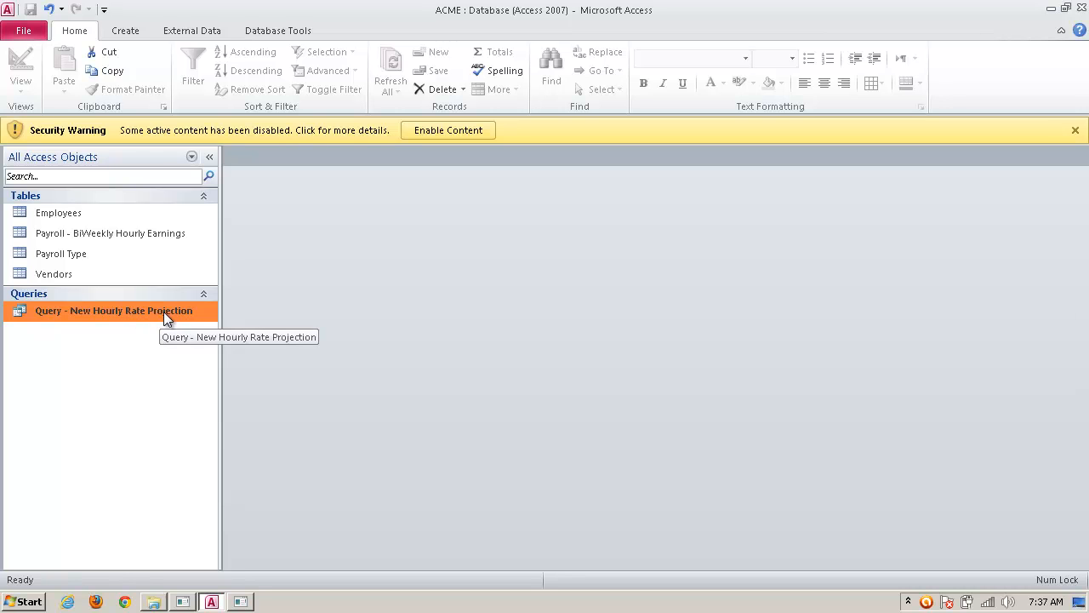
{"action": "double_click", "coordinate": [137, 312]}
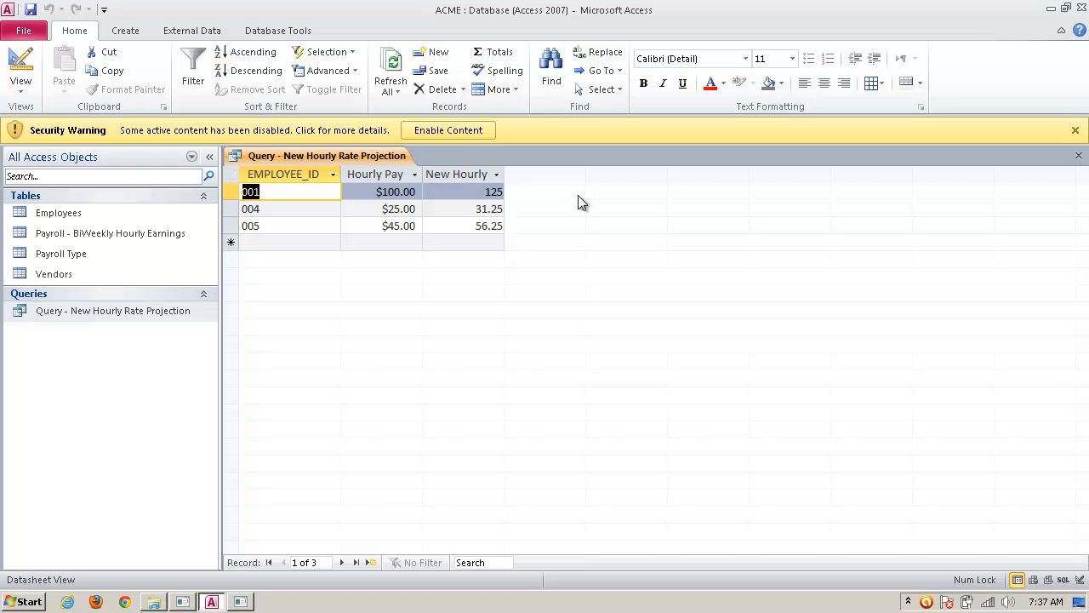
{"action": "left_click", "coordinate": [1079, 156]}
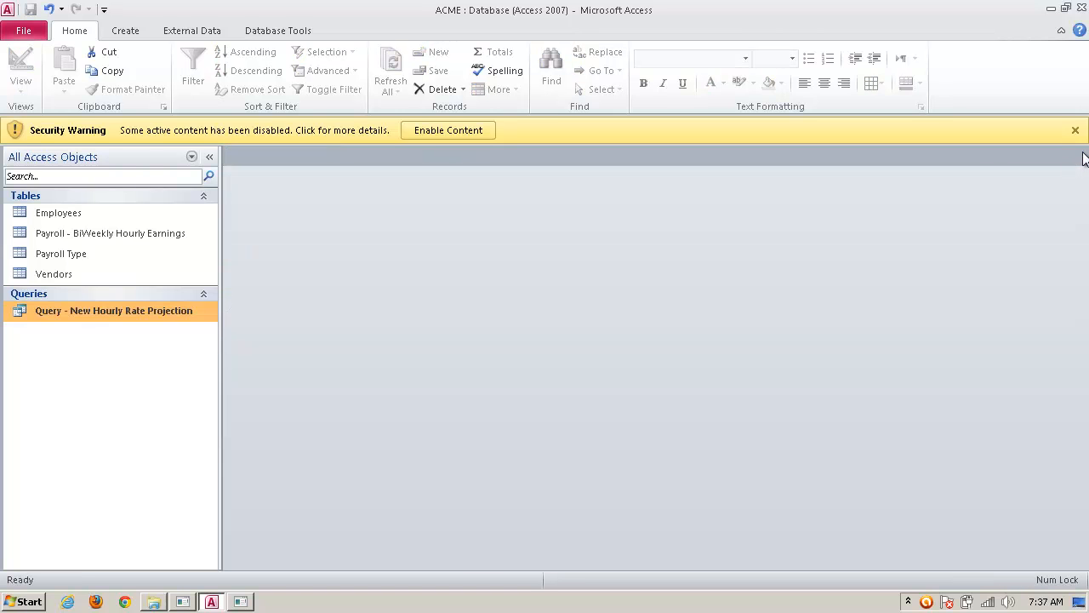
Step: Open the New Hourly Rate Projection query in Design view and widen the New Hourly Rate column to fit its expression
{"action": "right_click", "coordinate": [196, 312]}
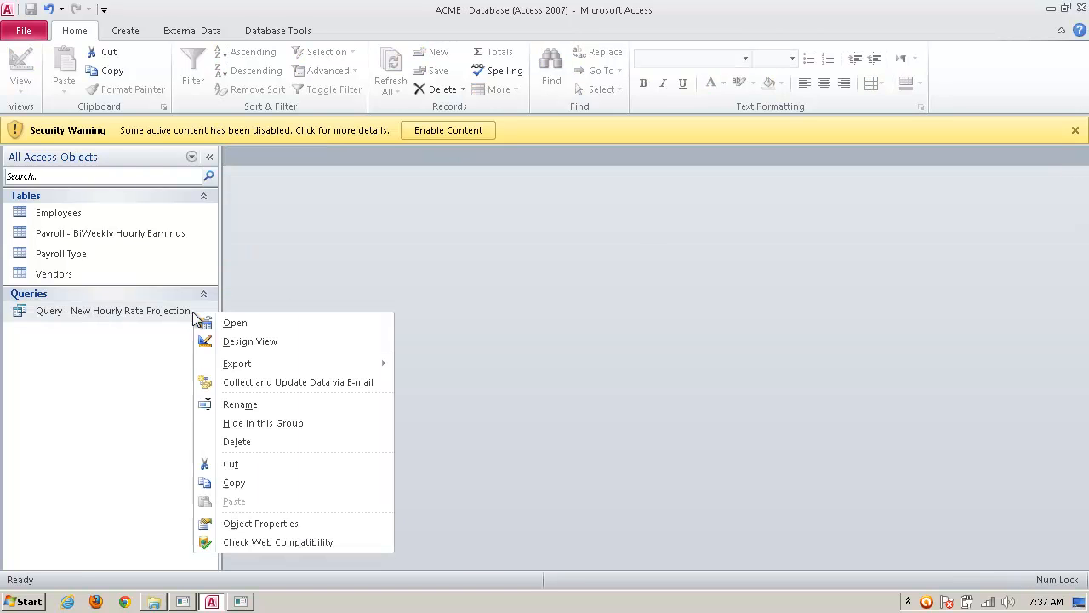
{"action": "left_click", "coordinate": [281, 342]}
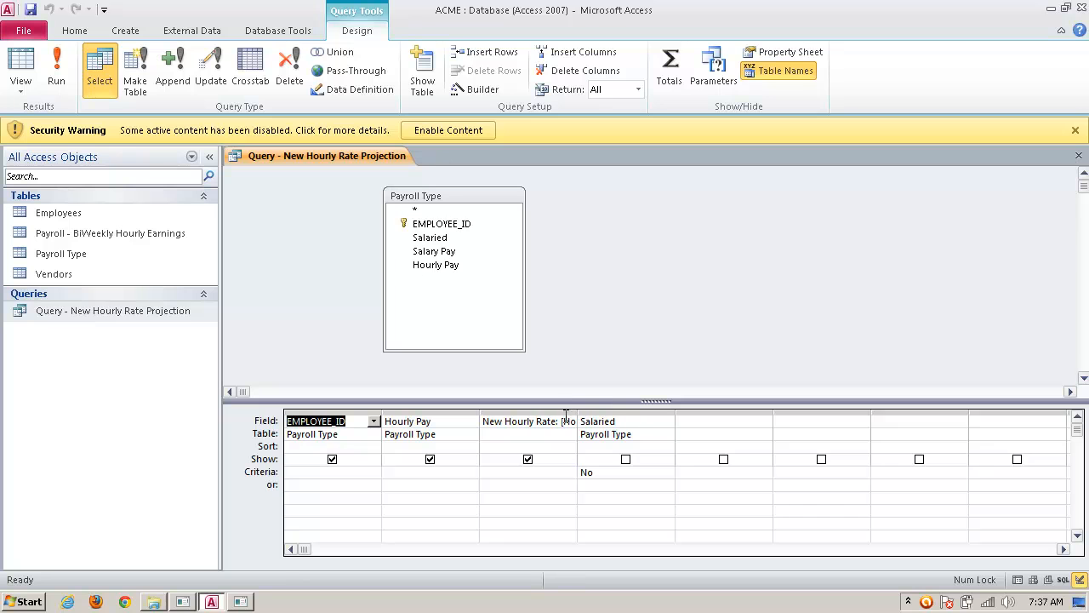
{"action": "left_click_drag", "start_coordinate": [578, 411], "coordinate": [638, 411]}
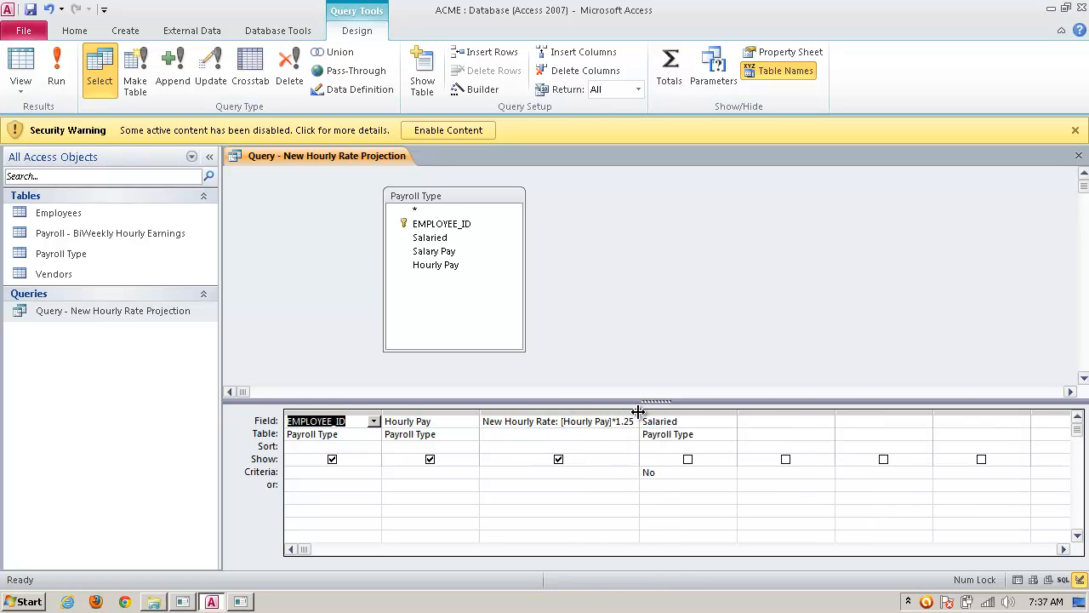
Step: Set the Format property of the calculated New Hourly Rate field to Currency and look at its lookup properties
{"action": "right_click", "coordinate": [581, 414]}
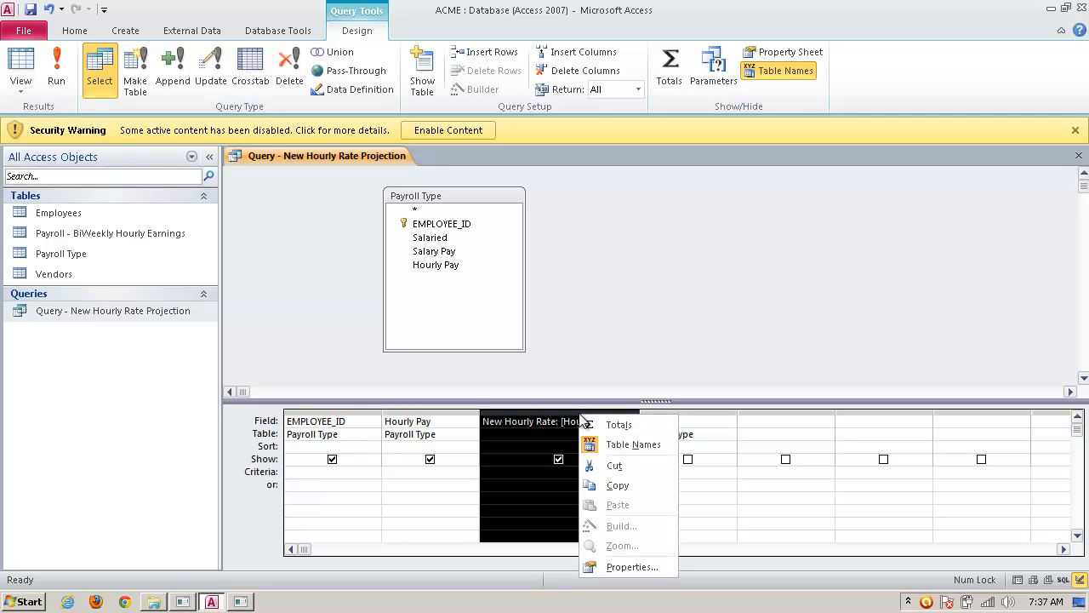
{"action": "left_click", "coordinate": [631, 567]}
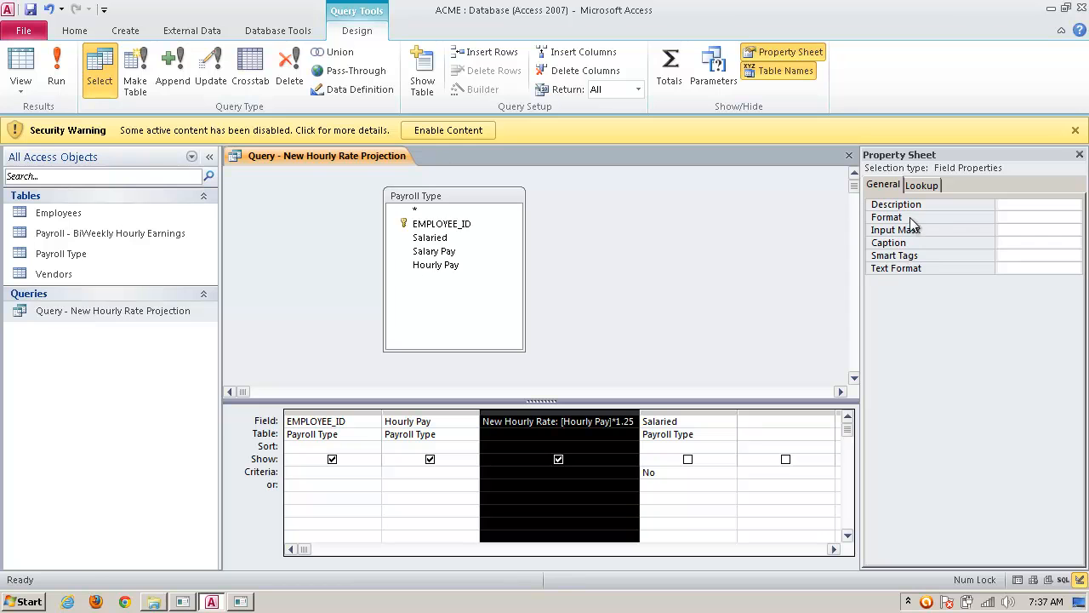
{"action": "left_click", "coordinate": [1021, 218]}
{"action": "left_click", "coordinate": [1074, 218]}
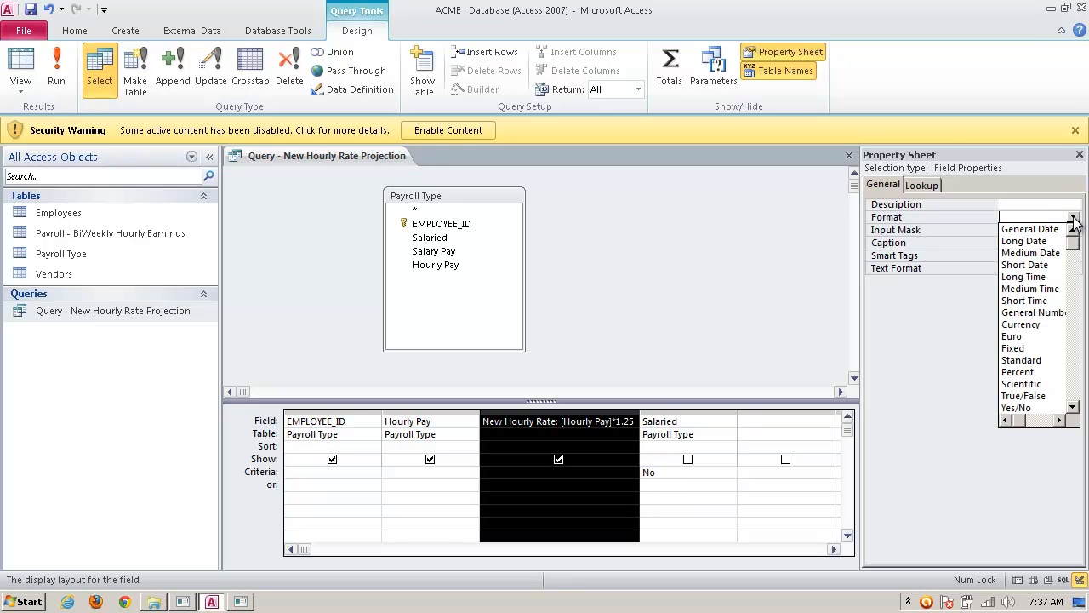
{"action": "left_click", "coordinate": [1026, 324]}
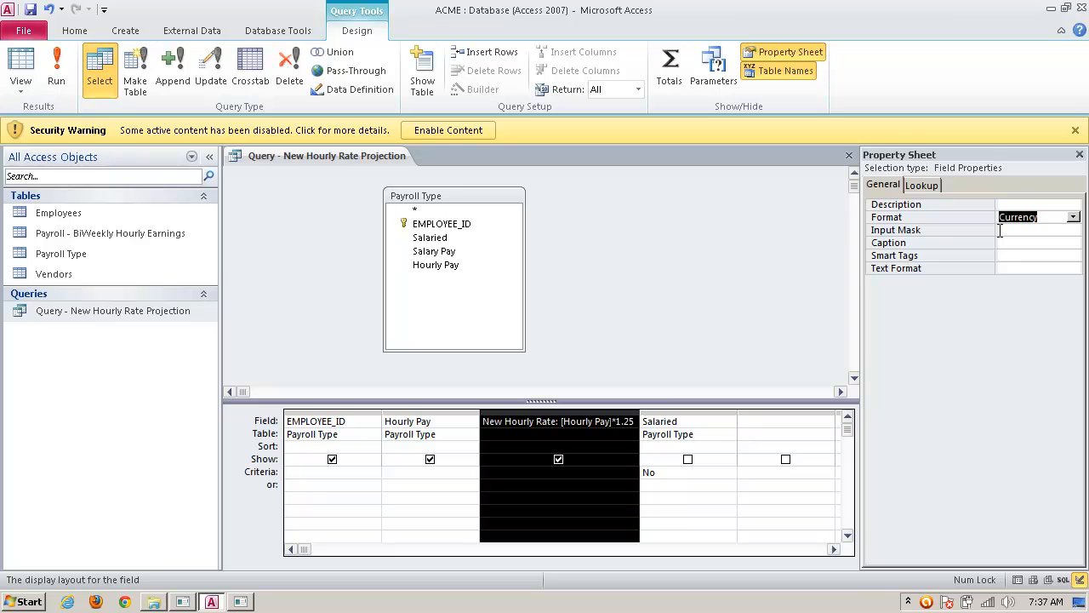
{"action": "left_click", "coordinate": [926, 183]}
{"action": "left_click", "coordinate": [887, 187]}
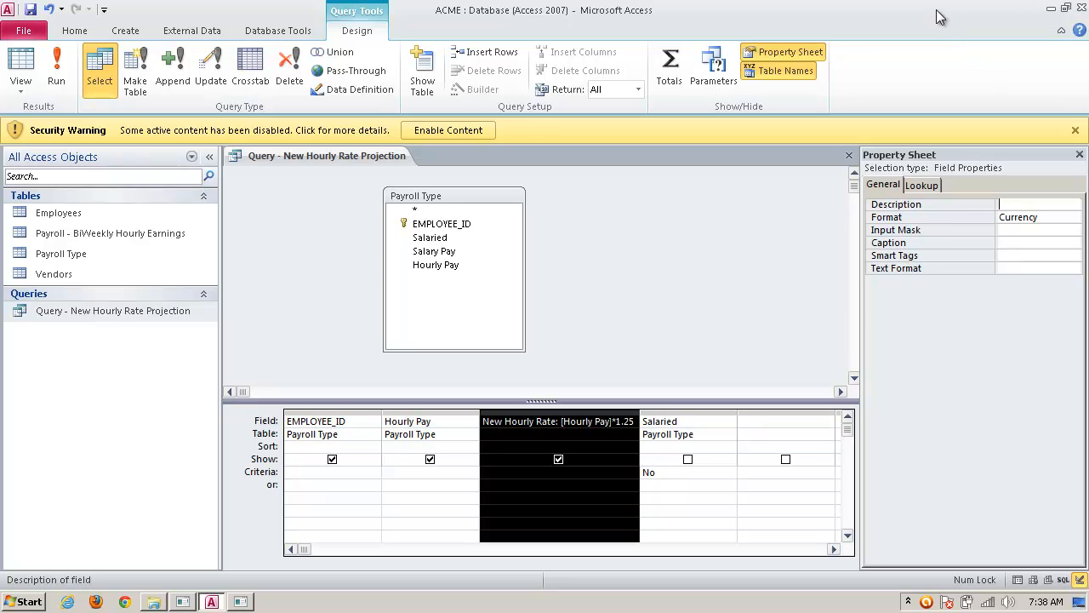
Step: Close the query with its changes saved and reopen it to view the results
{"action": "left_click", "coordinate": [1080, 153]}
{"action": "left_click", "coordinate": [1079, 159]}
{"action": "left_click", "coordinate": [480, 341]}
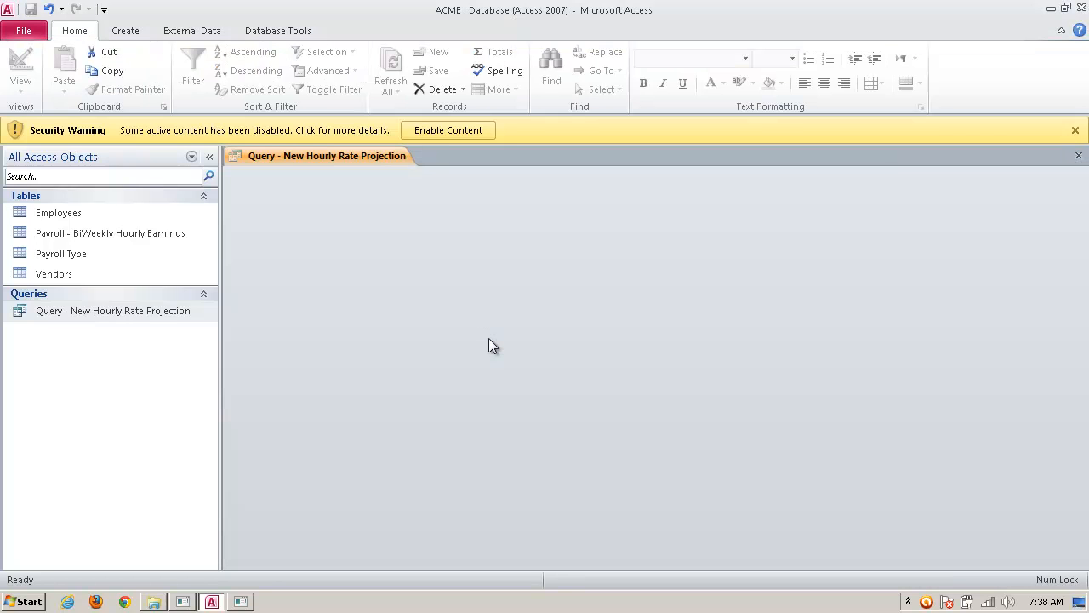
{"action": "double_click", "coordinate": [143, 309]}
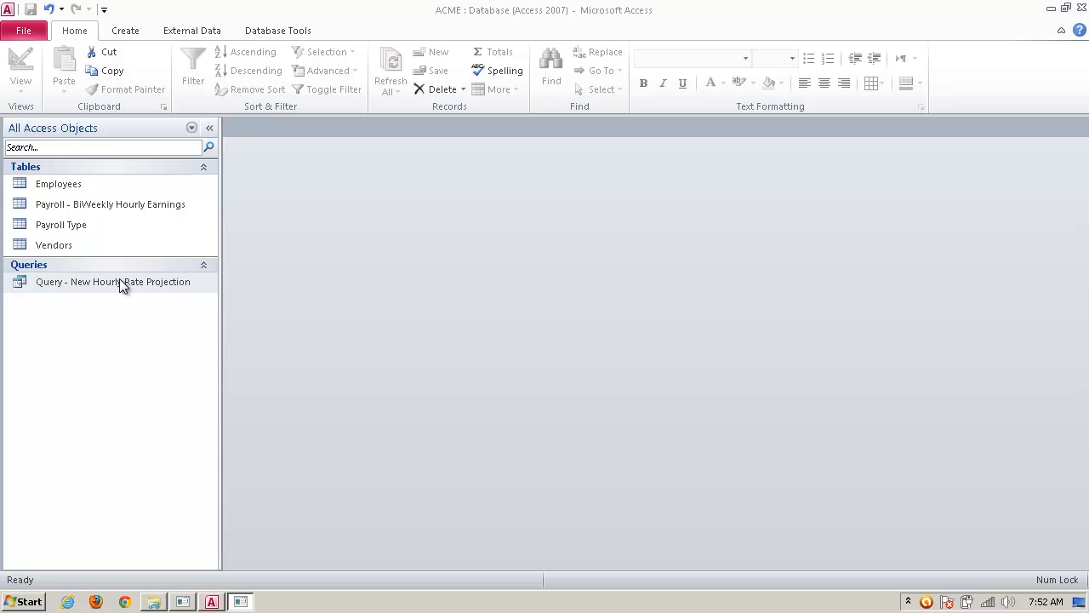
Step: Create a new query in Design view containing the Employees and Payroll Type tables
{"action": "left_click", "coordinate": [89, 183]}
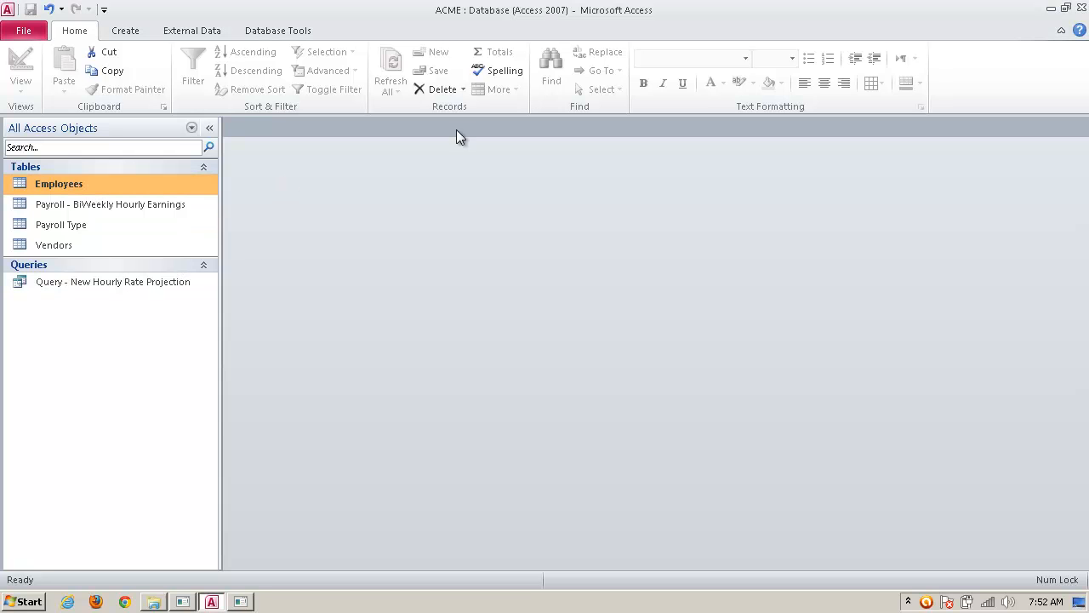
{"action": "left_click", "coordinate": [127, 32]}
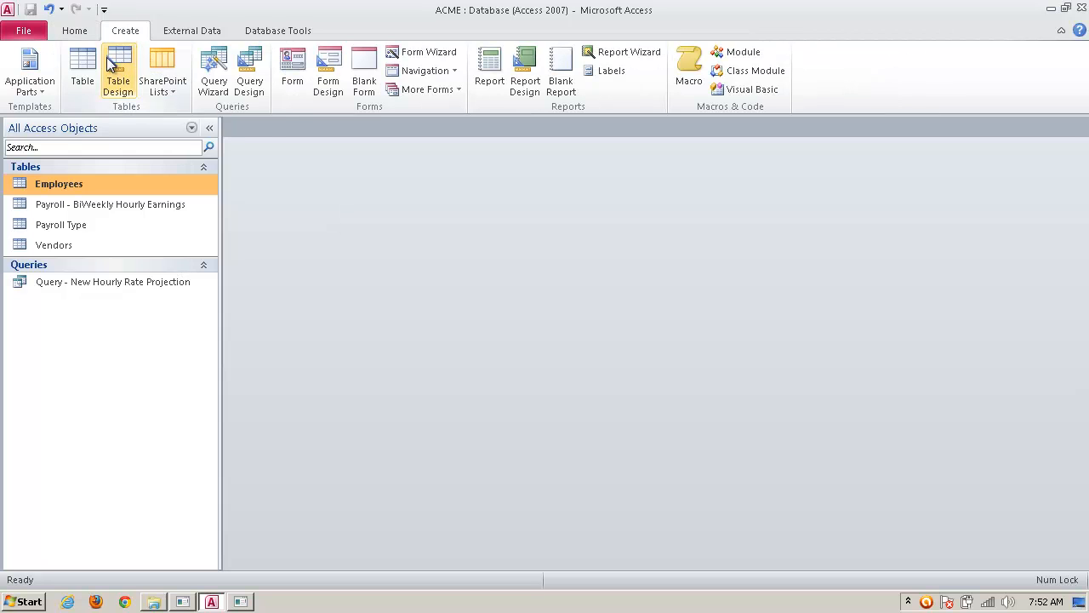
{"action": "left_click", "coordinate": [249, 70]}
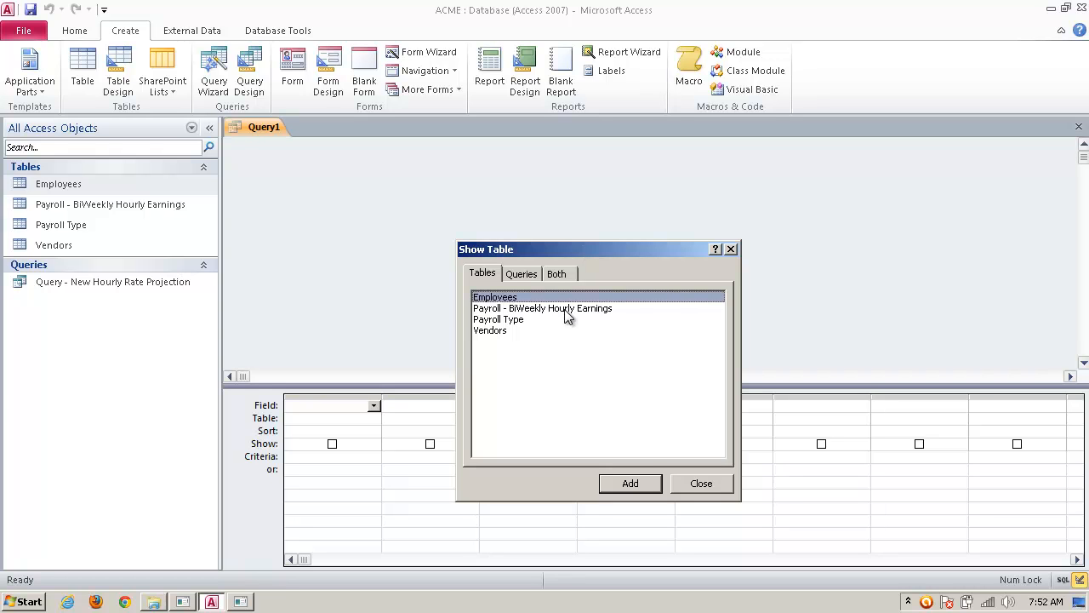
{"action": "left_click", "coordinate": [517, 327], "text": "ctrl"}
{"action": "left_click", "coordinate": [645, 483]}
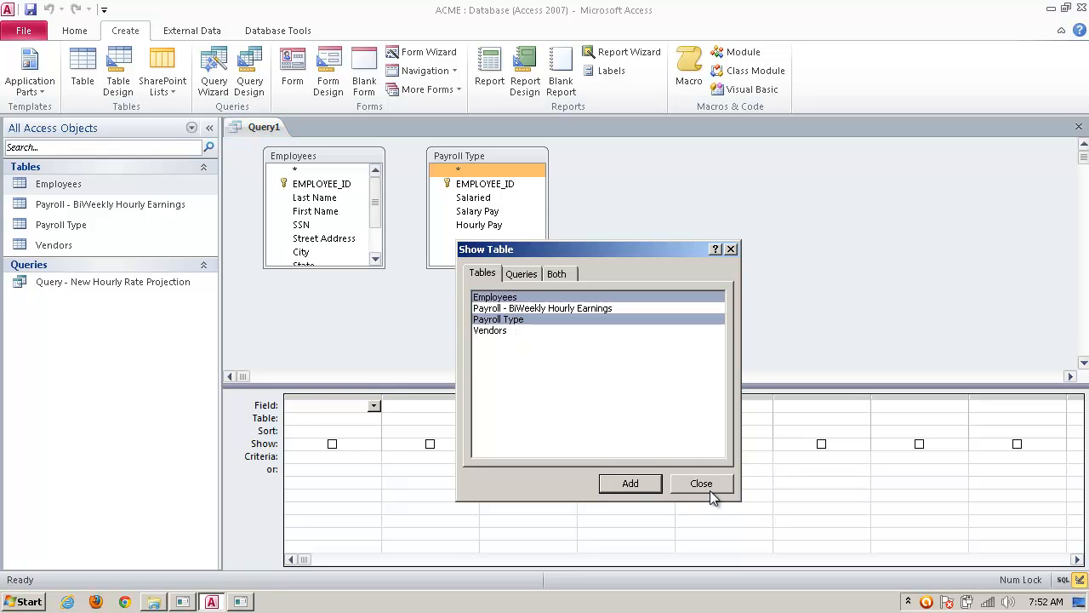
{"action": "left_click", "coordinate": [702, 483]}
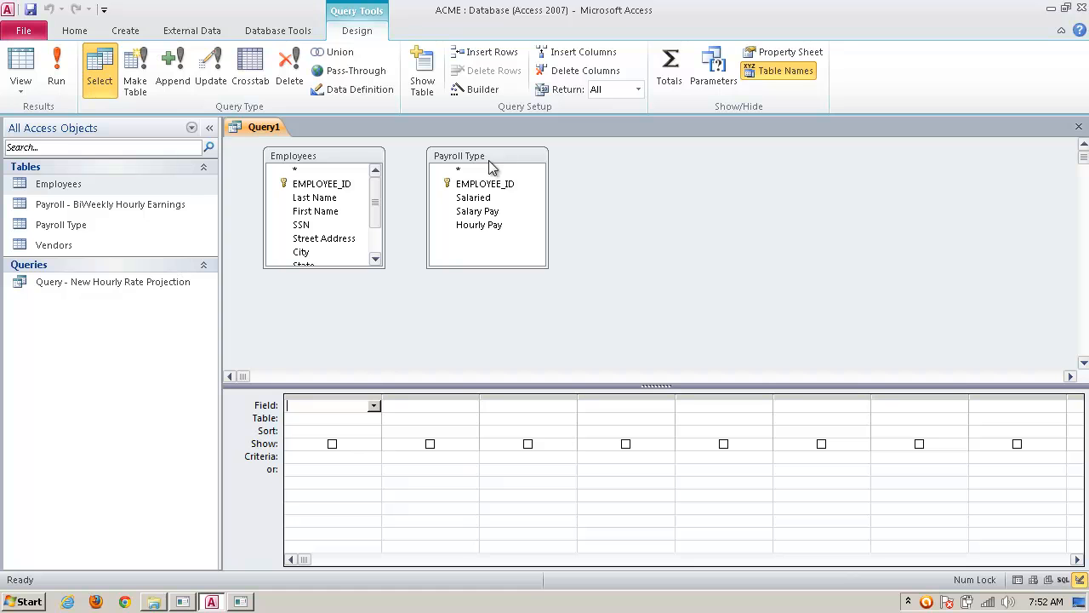
Step: Lengthen the Employees field list to show all its fields and shift the Payroll Type field list slightly away from it
{"action": "left_click_drag", "start_coordinate": [344, 268], "coordinate": [349, 361]}
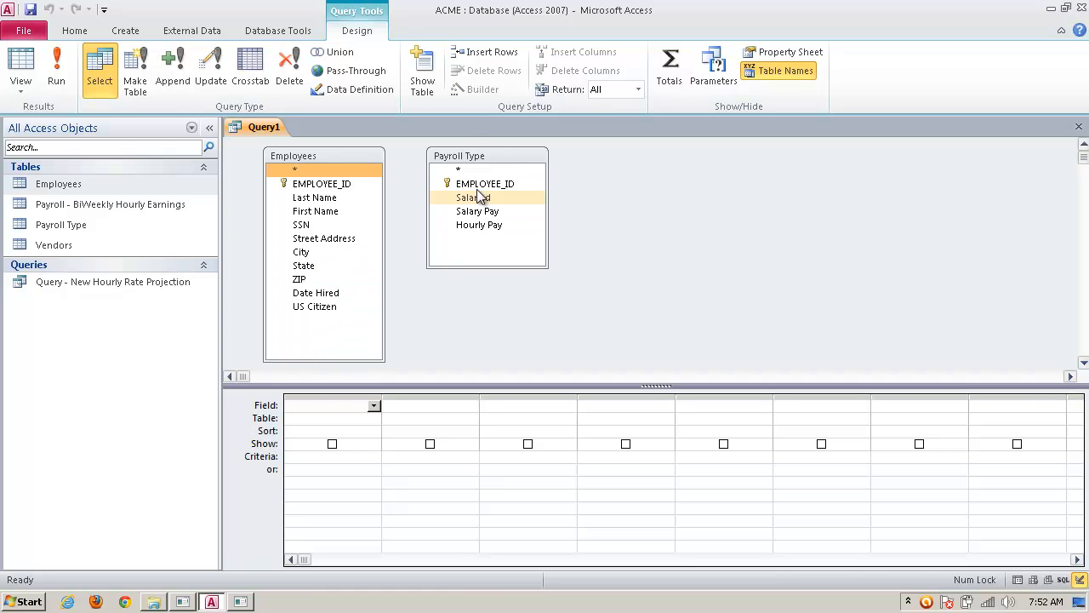
{"action": "left_click", "coordinate": [514, 161]}
{"action": "left_click_drag", "start_coordinate": [513, 154], "coordinate": [515, 154]}
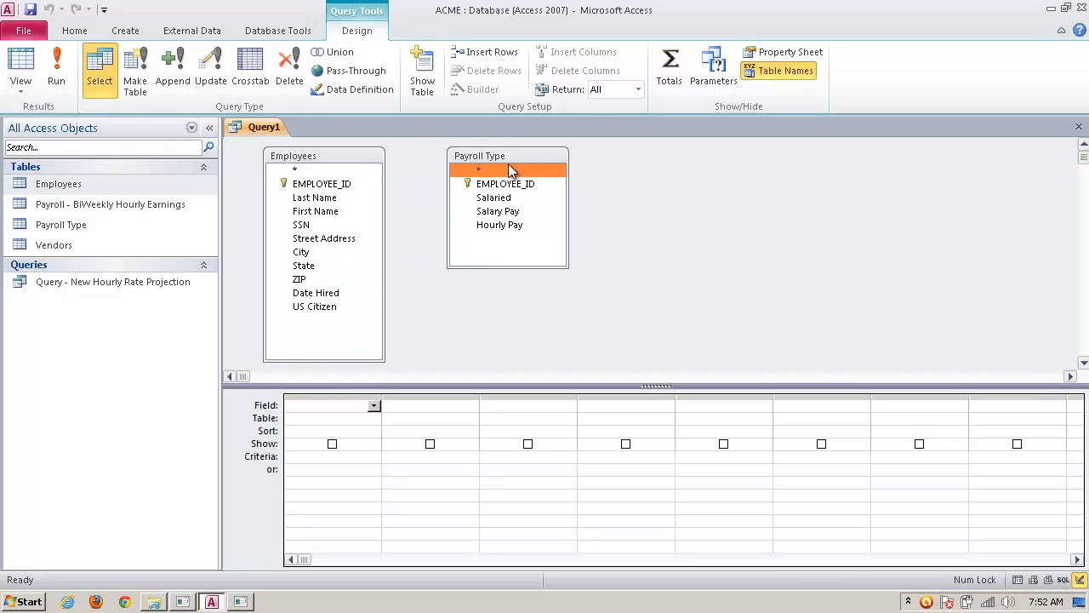
Step: Try joining Employees to Payroll Type on EMPLOYEE_ID, inspect the join line, and delete it
{"action": "left_click", "coordinate": [345, 186]}
{"action": "left_click_drag", "start_coordinate": [341, 185], "coordinate": [493, 189]}
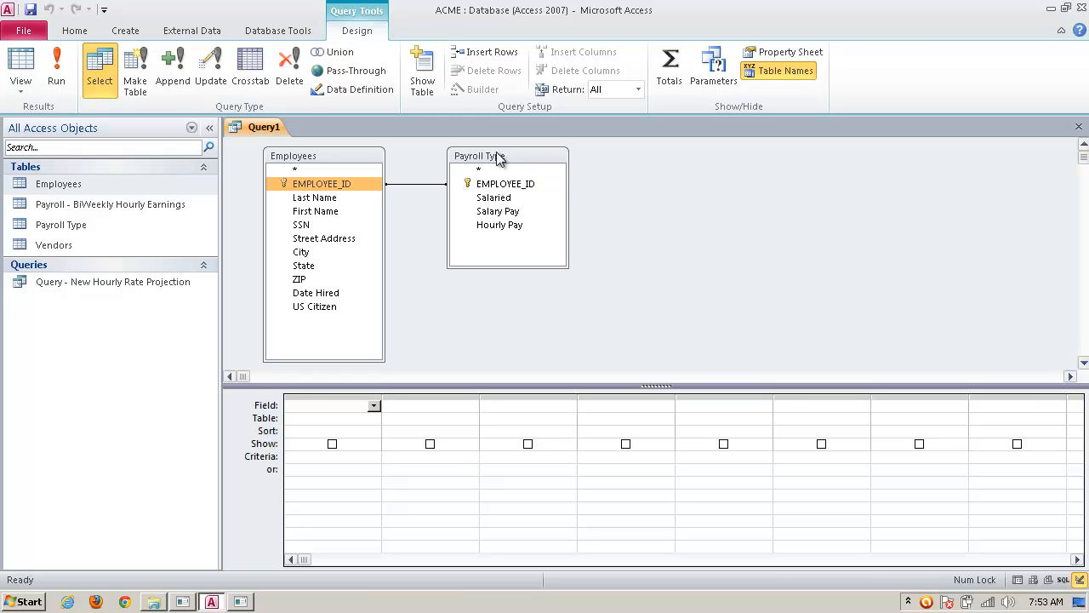
{"action": "left_click", "coordinate": [522, 171]}
{"action": "left_click_drag", "start_coordinate": [524, 160], "coordinate": [543, 159]}
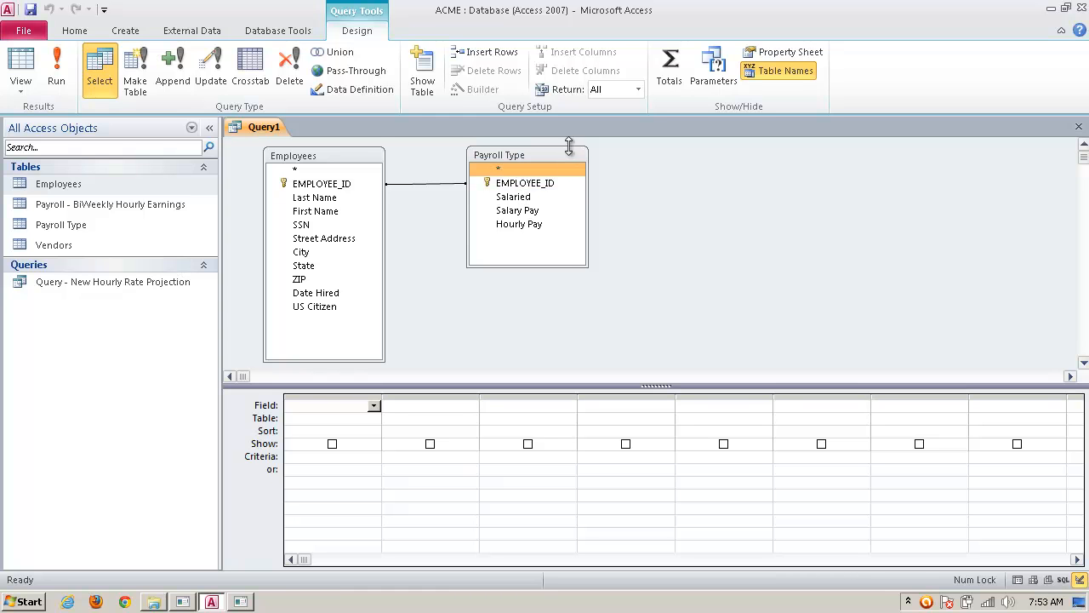
{"action": "left_click_drag", "start_coordinate": [566, 156], "coordinate": [568, 158]}
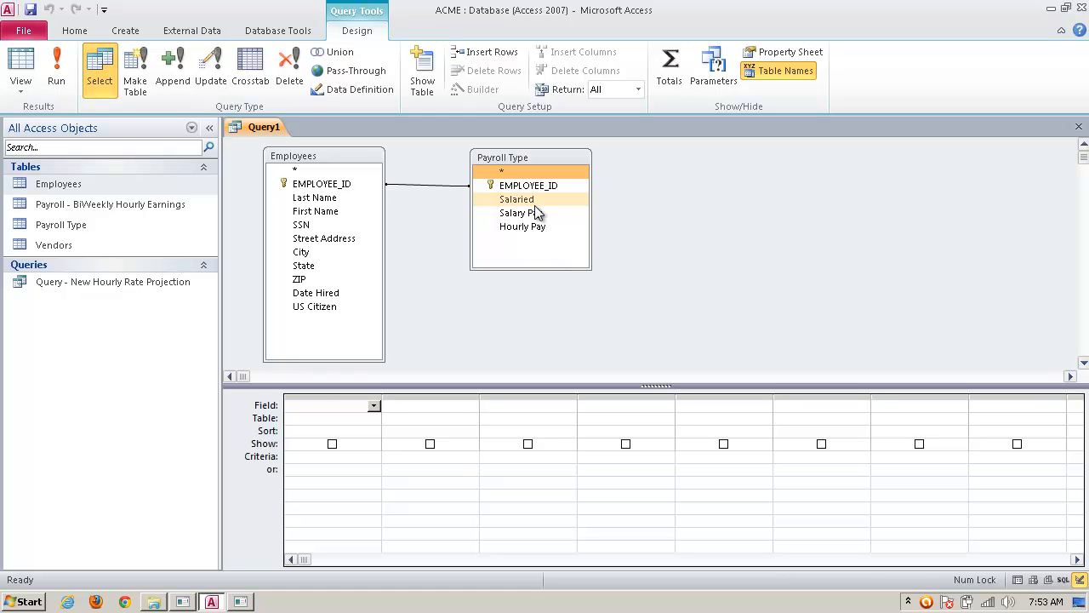
{"action": "right_click", "coordinate": [456, 185]}
{"action": "left_click", "coordinate": [493, 219]}
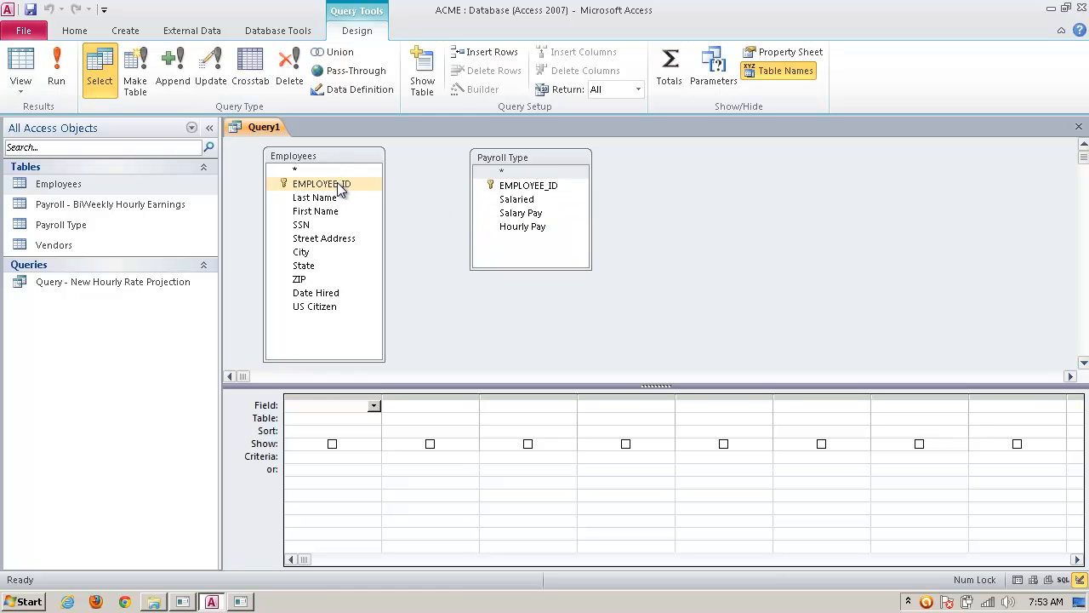
Step: Try joining EMPLOYEE_ID in Employees to Salary Pay in Payroll Type and delete that join line
{"action": "left_click_drag", "start_coordinate": [338, 185], "coordinate": [524, 213]}
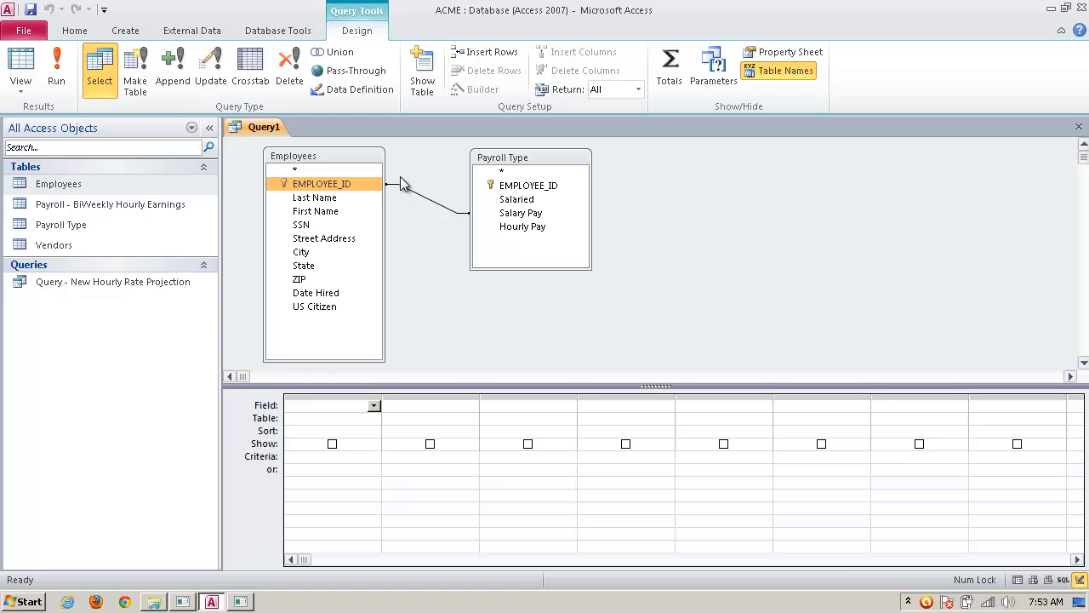
{"action": "right_click", "coordinate": [434, 206]}
{"action": "left_click", "coordinate": [465, 244]}
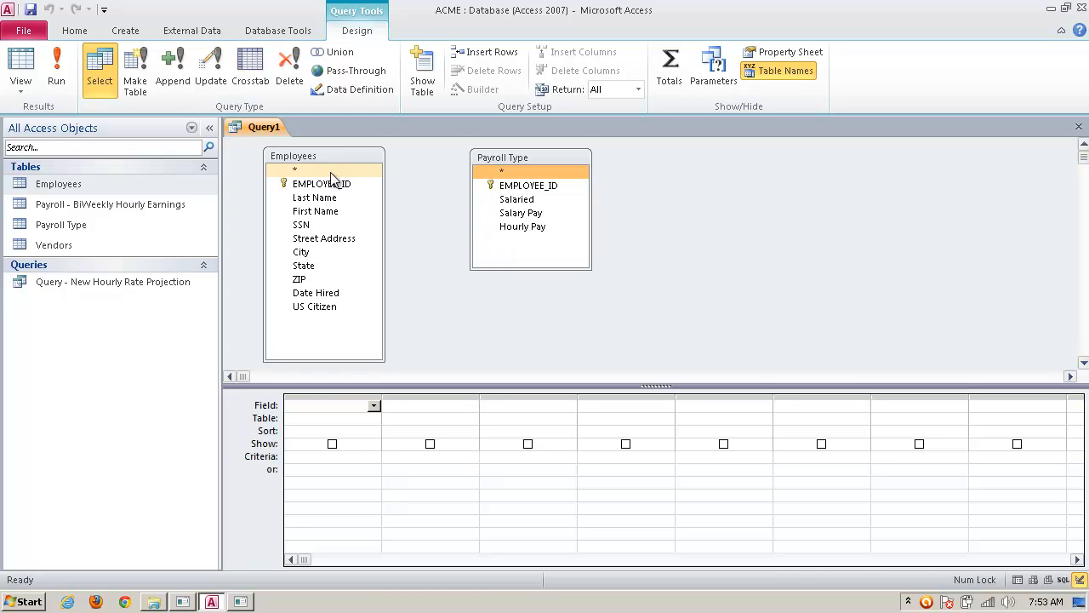
Step: Join Employees and Payroll Type on their EMPLOYEE_ID fields and move the Payroll Type field list slightly lower
{"action": "left_click_drag", "start_coordinate": [333, 186], "coordinate": [565, 198]}
{"action": "left_click", "coordinate": [559, 171]}
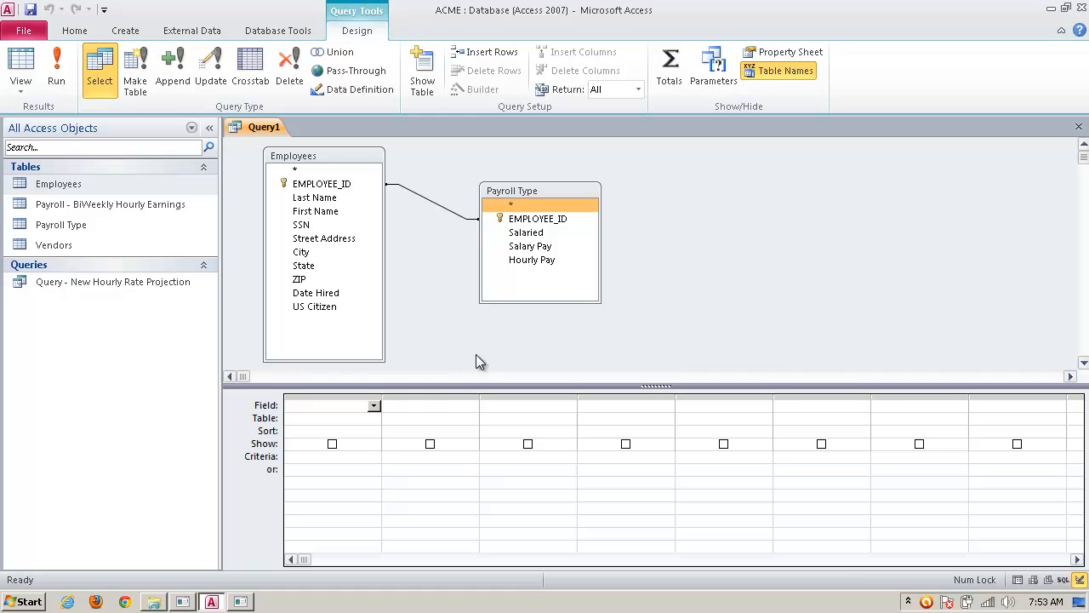
Step: Set the source table of the first two query columns to Employees
{"action": "left_click", "coordinate": [373, 418]}
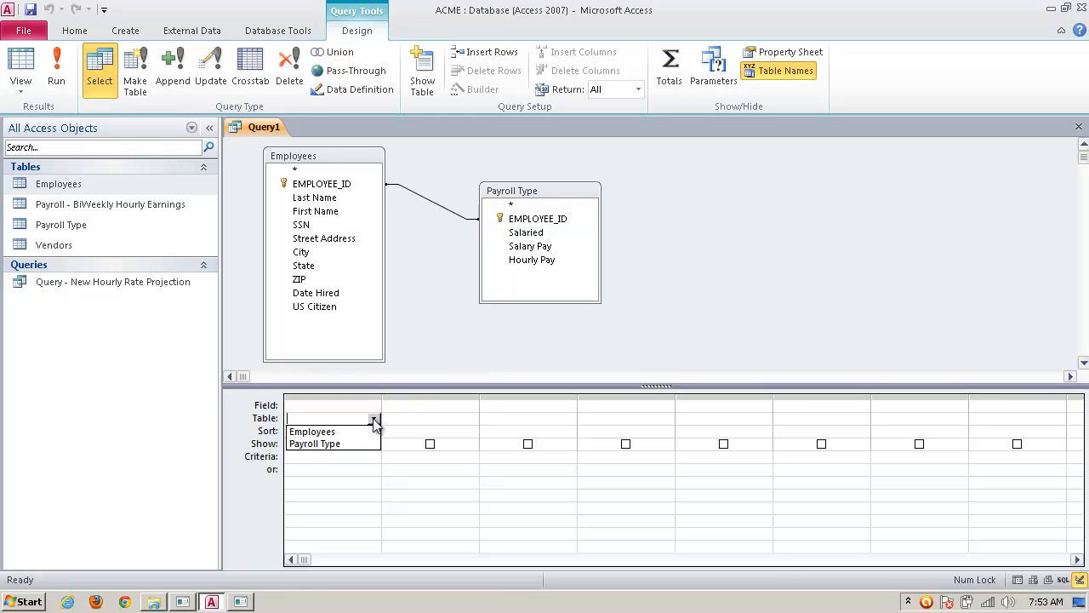
{"action": "left_click", "coordinate": [315, 431]}
{"action": "left_click", "coordinate": [471, 418]}
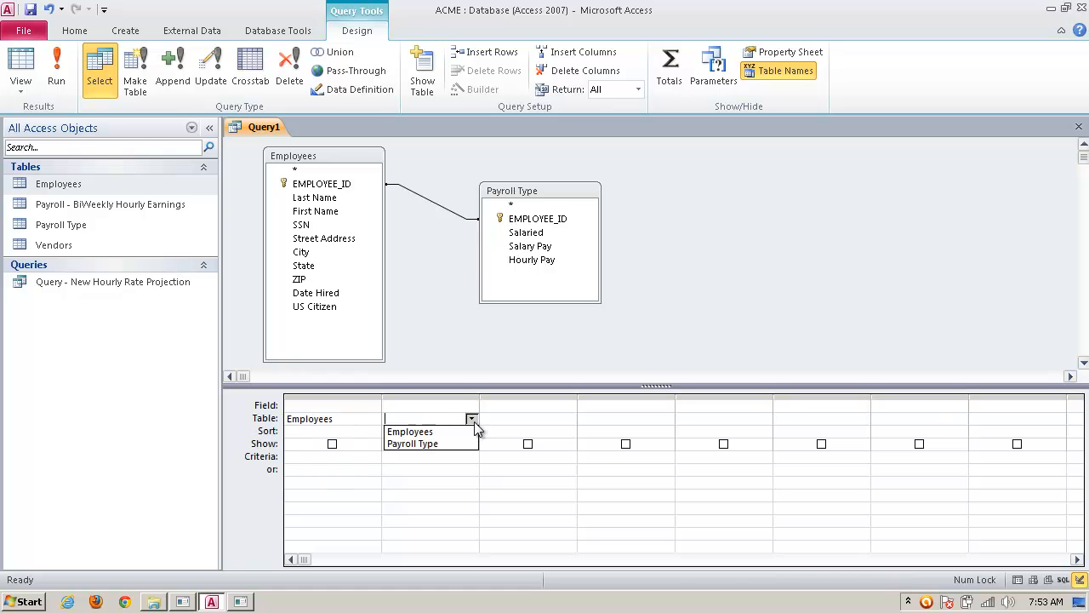
{"action": "left_click", "coordinate": [412, 432]}
Step: Assign the Last Name field to the first query column and First Name to the second
{"action": "left_click", "coordinate": [371, 409]}
{"action": "left_click", "coordinate": [374, 405]}
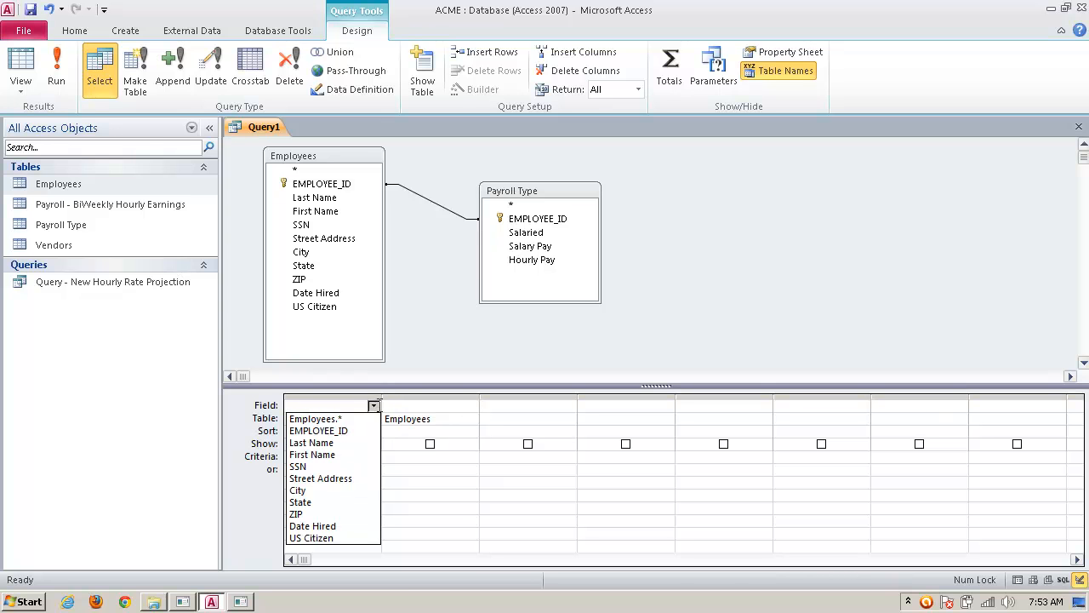
{"action": "left_click", "coordinate": [340, 446]}
{"action": "left_click", "coordinate": [443, 405]}
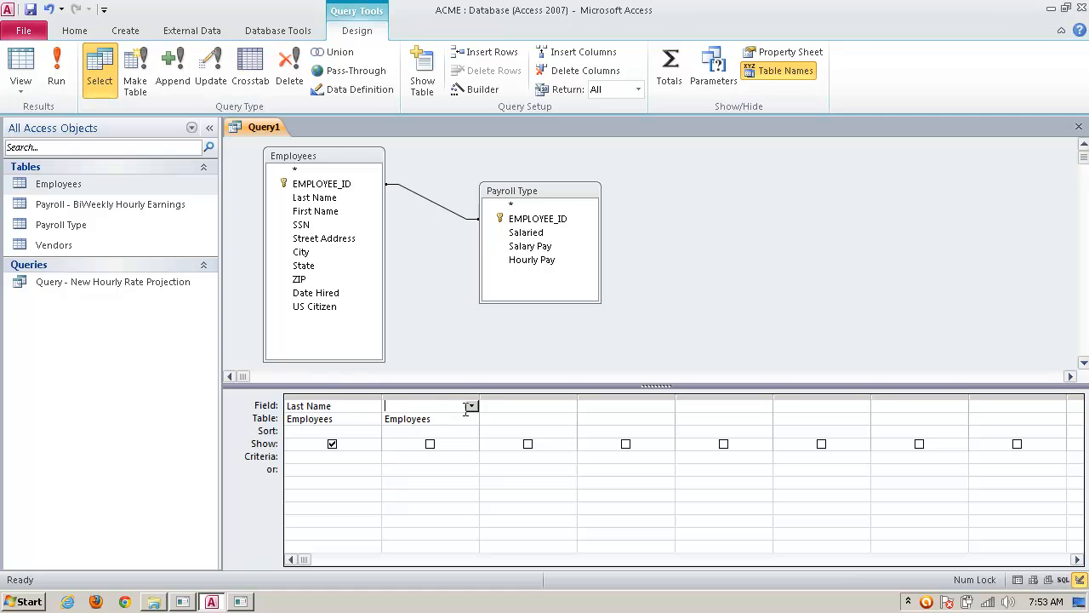
{"action": "left_click", "coordinate": [470, 405]}
{"action": "left_click", "coordinate": [443, 454]}
Step: Reassign the first three query columns to the Employees fields EMPLOYEE_ID, Last Name and First Name, in that order
{"action": "left_click", "coordinate": [509, 405]}
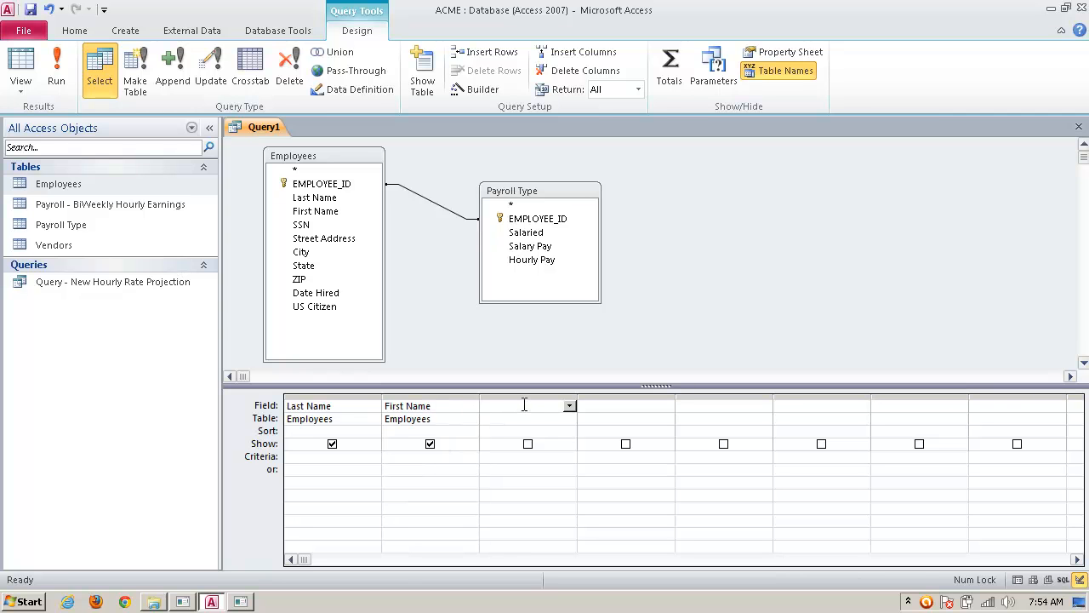
{"action": "left_click", "coordinate": [373, 407]}
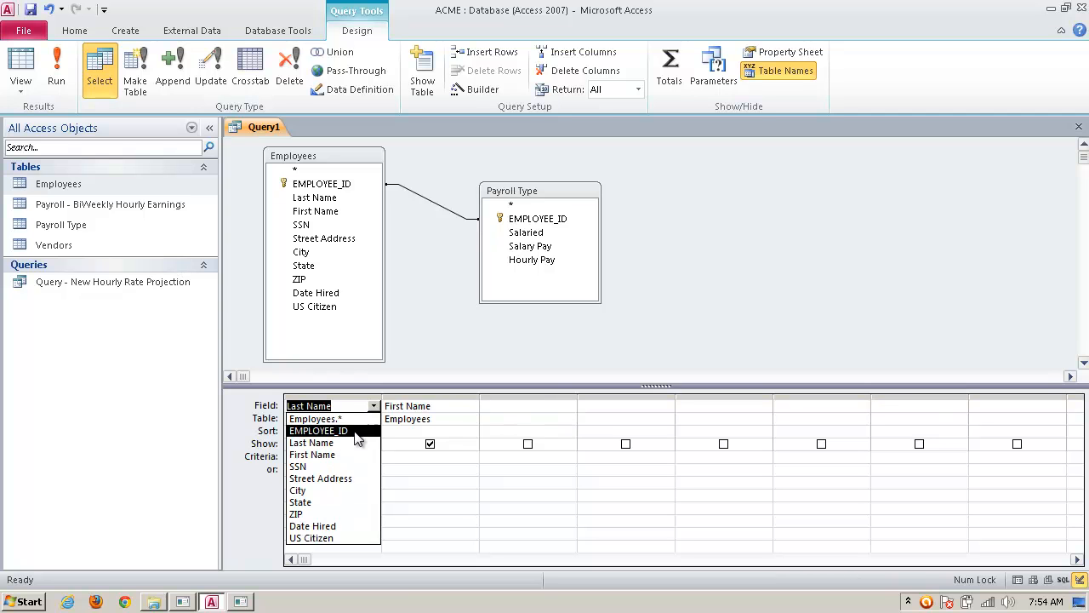
{"action": "left_click", "coordinate": [350, 431]}
{"action": "left_click", "coordinate": [451, 407]}
{"action": "left_click", "coordinate": [472, 406]}
{"action": "left_click", "coordinate": [455, 442]}
{"action": "left_click", "coordinate": [523, 409]}
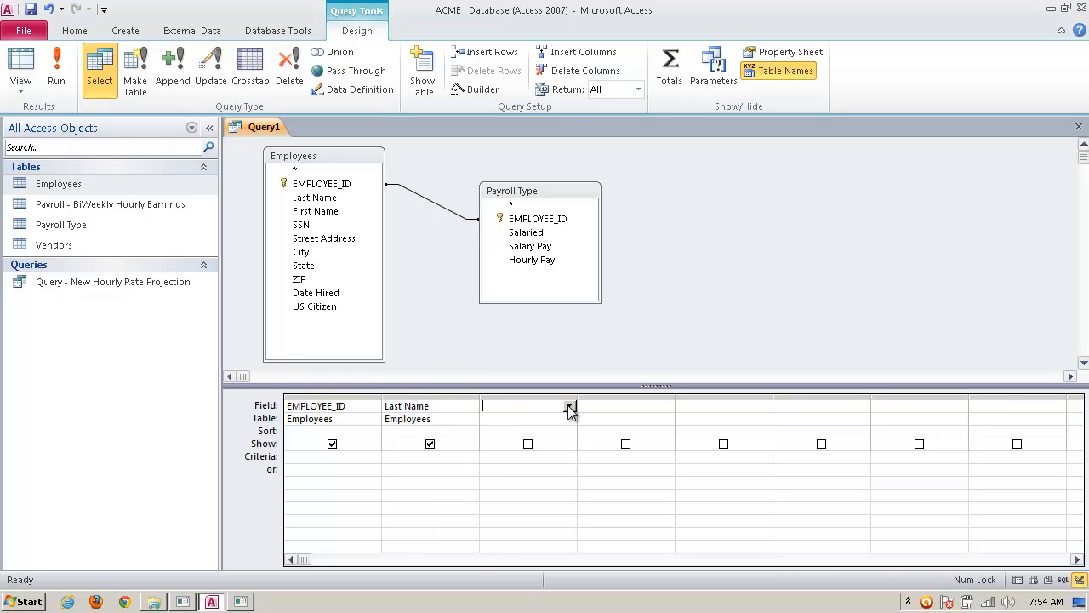
{"action": "left_click", "coordinate": [570, 407]}
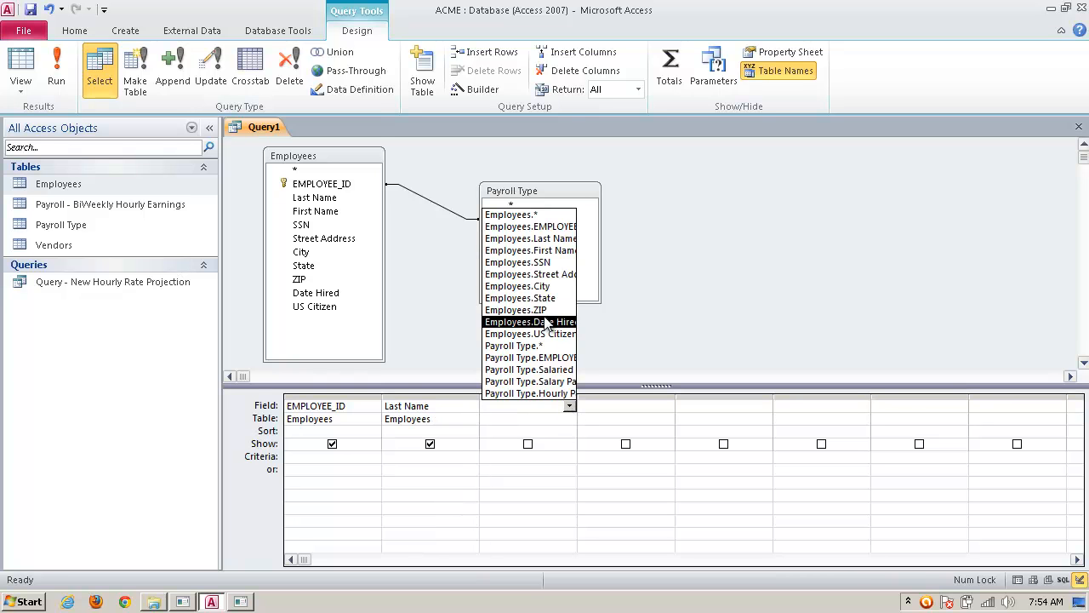
{"action": "left_click", "coordinate": [569, 248]}
{"action": "left_click", "coordinate": [593, 407]}
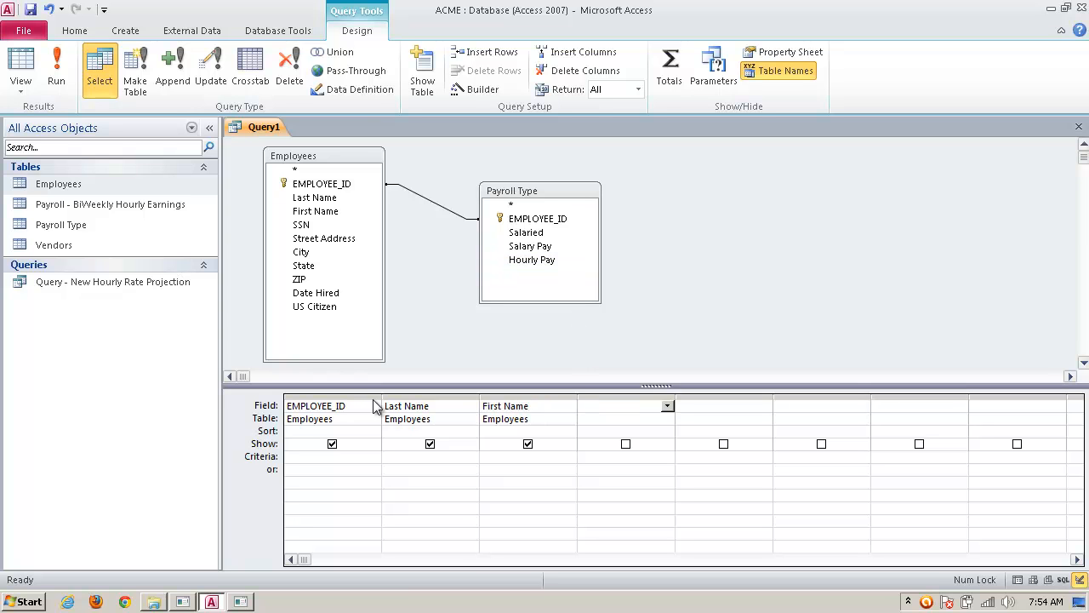
Step: Narrow the EMPLOYEE_ID, Last Name and First Name columns of the design grid to fit their field names
{"action": "left_click_drag", "start_coordinate": [382, 397], "coordinate": [352, 395]}
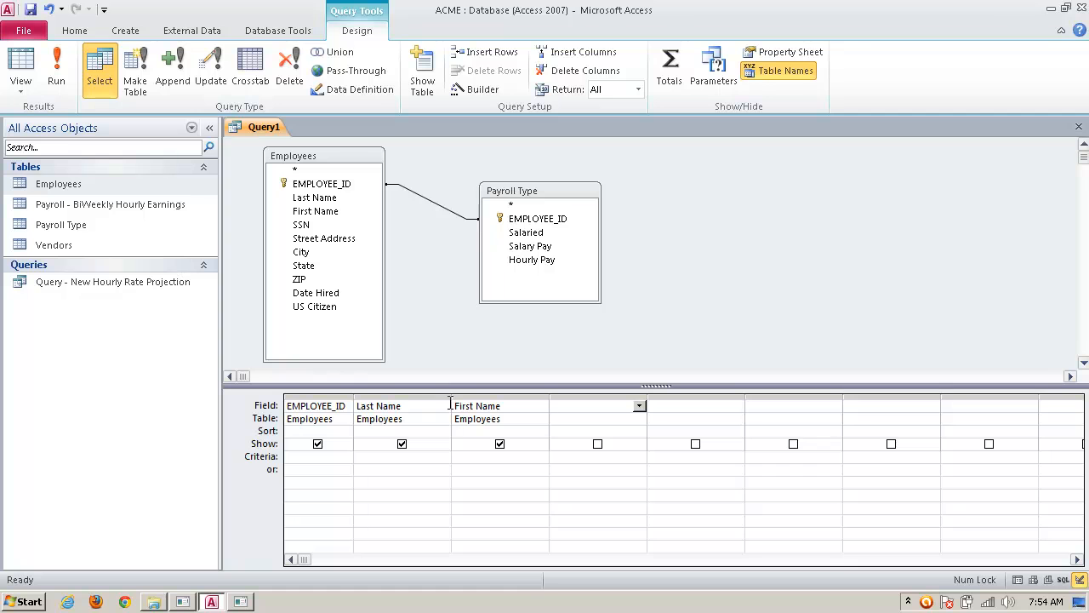
{"action": "left_click_drag", "start_coordinate": [451, 397], "coordinate": [414, 396]}
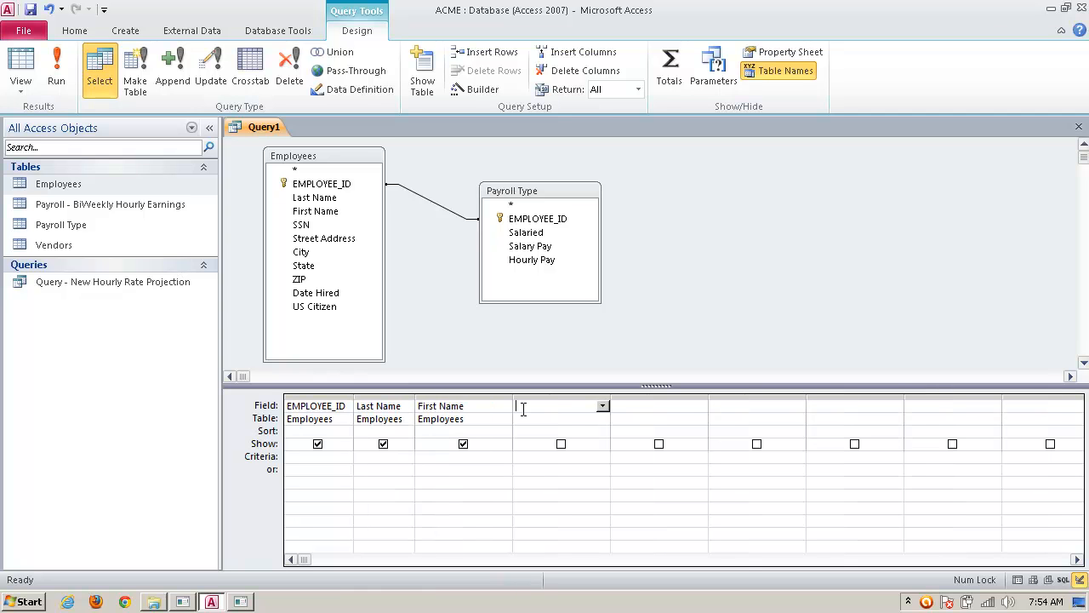
{"action": "left_click_drag", "start_coordinate": [511, 400], "coordinate": [482, 400]}
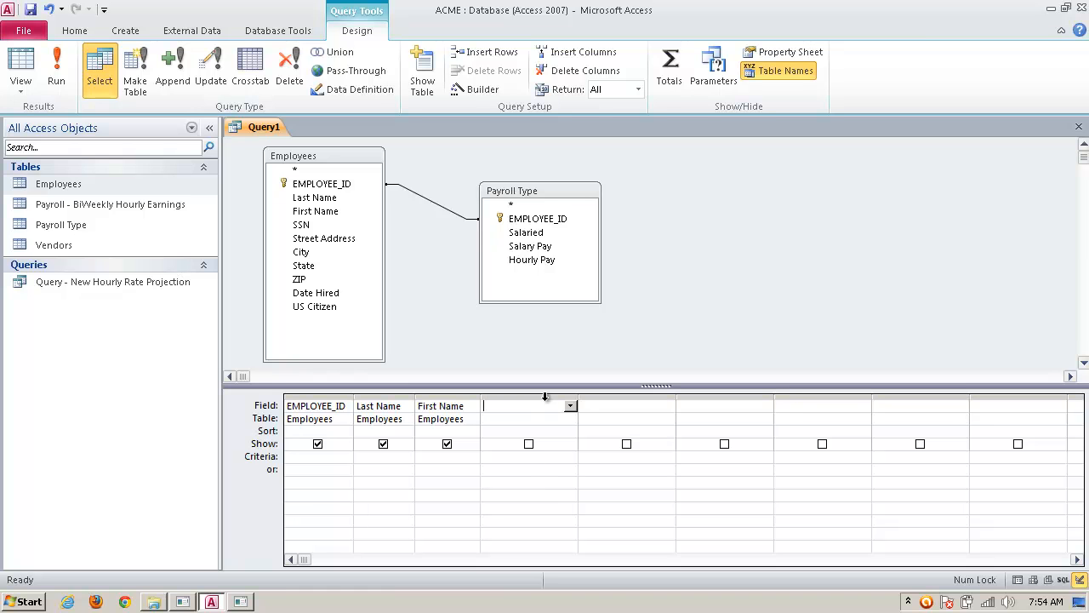
Step: Add the US Citizen field from Employees as the fourth query column and narrow that column to fit
{"action": "left_click", "coordinate": [570, 419]}
{"action": "left_click", "coordinate": [545, 431]}
{"action": "left_click", "coordinate": [570, 407]}
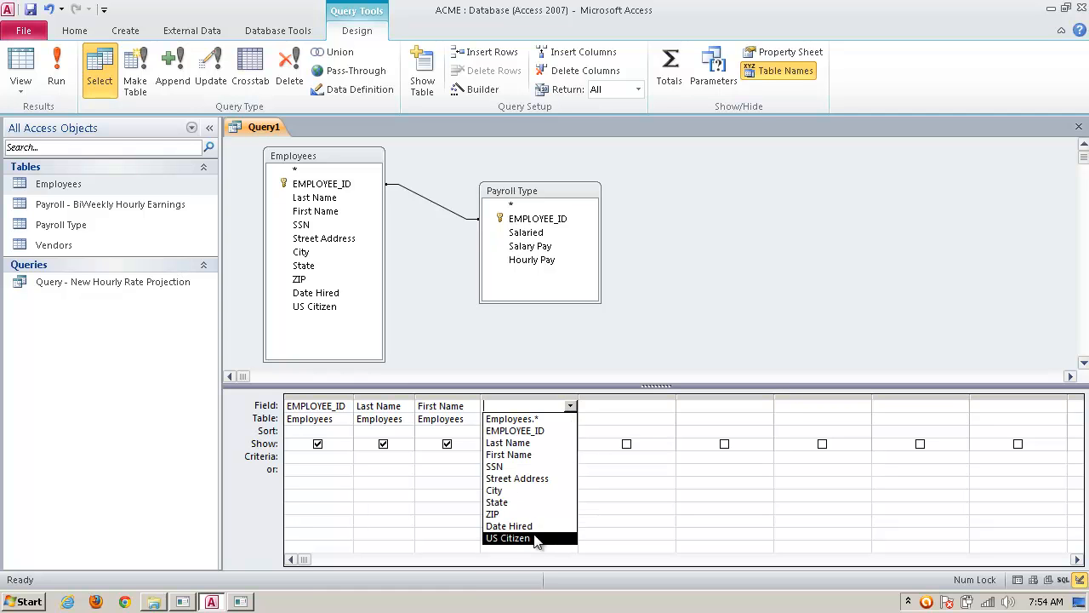
{"action": "left_click", "coordinate": [536, 538]}
{"action": "left_click", "coordinate": [592, 405]}
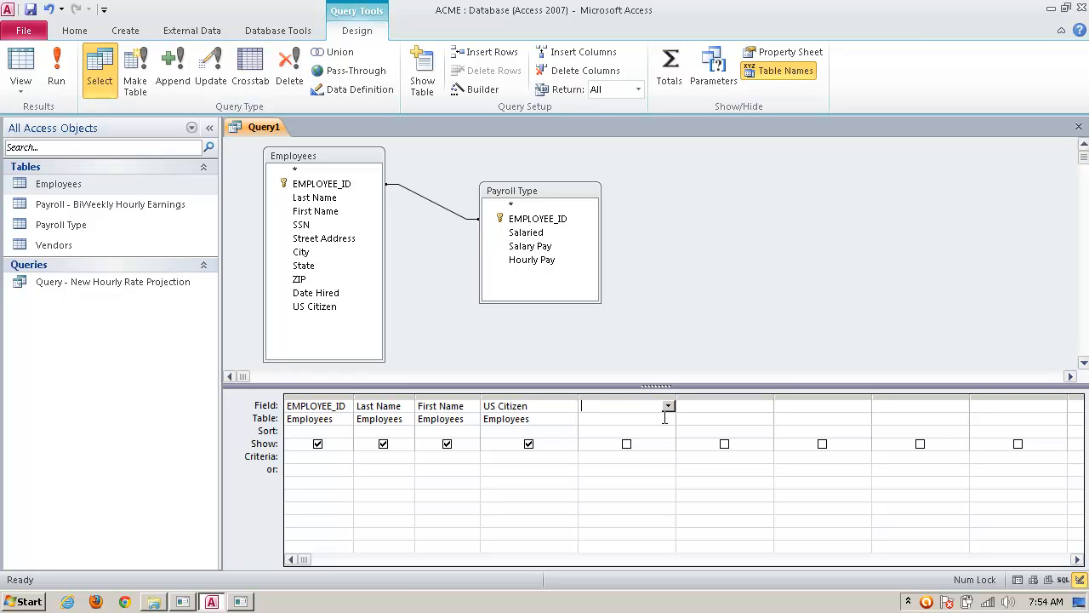
{"action": "left_click_drag", "start_coordinate": [576, 394], "coordinate": [552, 395]}
{"action": "left_click_drag", "start_coordinate": [549, 396], "coordinate": [542, 397]}
Step: Add the Date Hired field from Employees as the fifth query column and narrow that column to fit
{"action": "left_click", "coordinate": [633, 420]}
{"action": "left_click", "coordinate": [595, 432]}
{"action": "left_click", "coordinate": [632, 406]}
{"action": "left_click", "coordinate": [626, 527]}
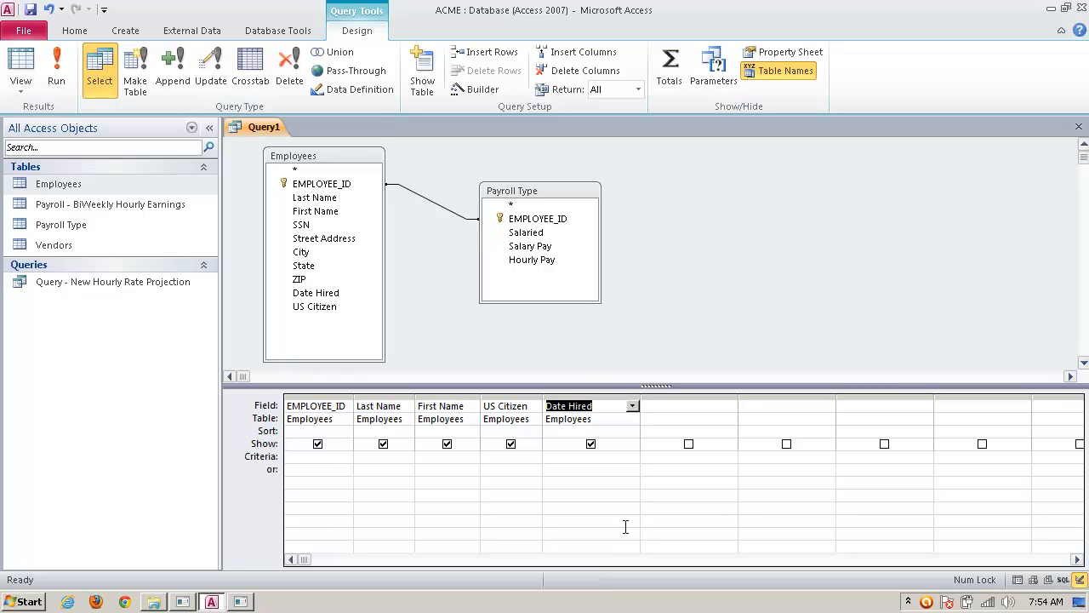
{"action": "left_click_drag", "start_coordinate": [642, 396], "coordinate": [610, 397]}
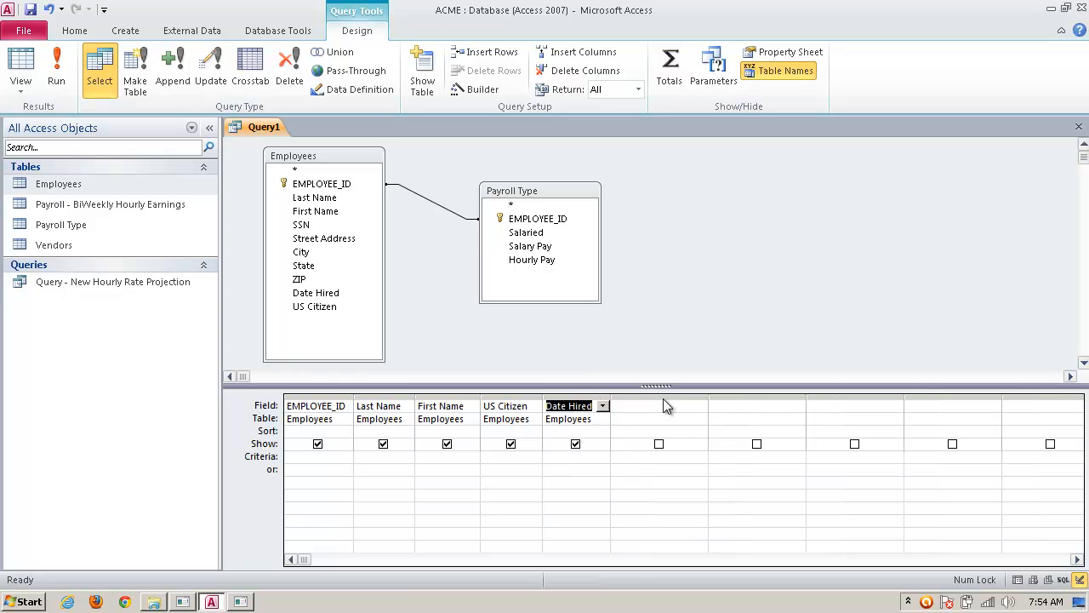
Step: Set the sixth query column's source table to Payroll Type and assign it the Salaried field
{"action": "left_click", "coordinate": [656, 397]}
{"action": "left_click", "coordinate": [653, 416]}
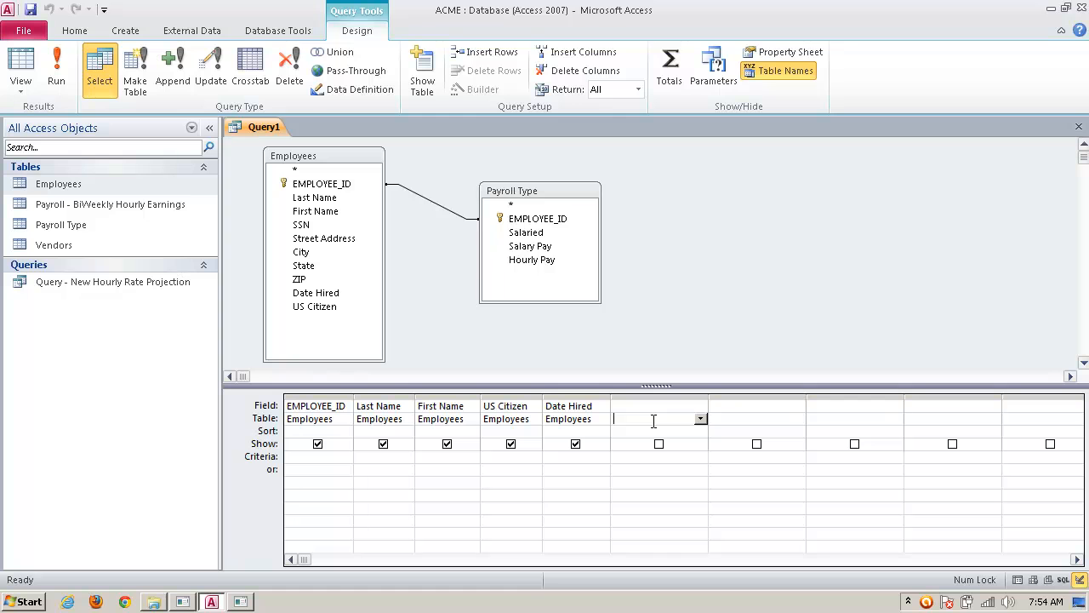
{"action": "left_click", "coordinate": [700, 421]}
{"action": "left_click", "coordinate": [681, 443]}
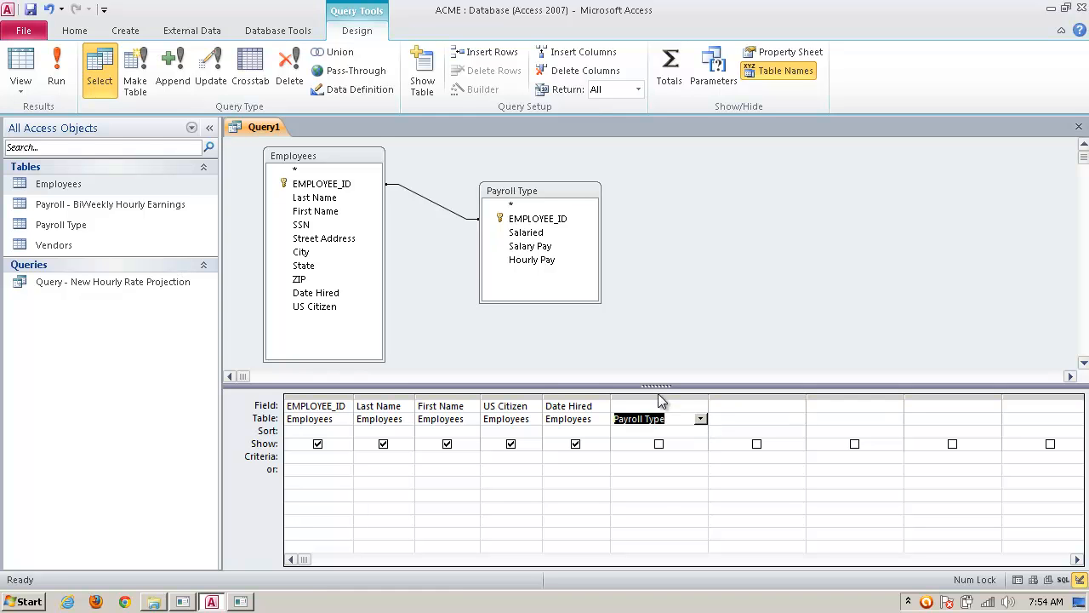
{"action": "left_click", "coordinate": [663, 406]}
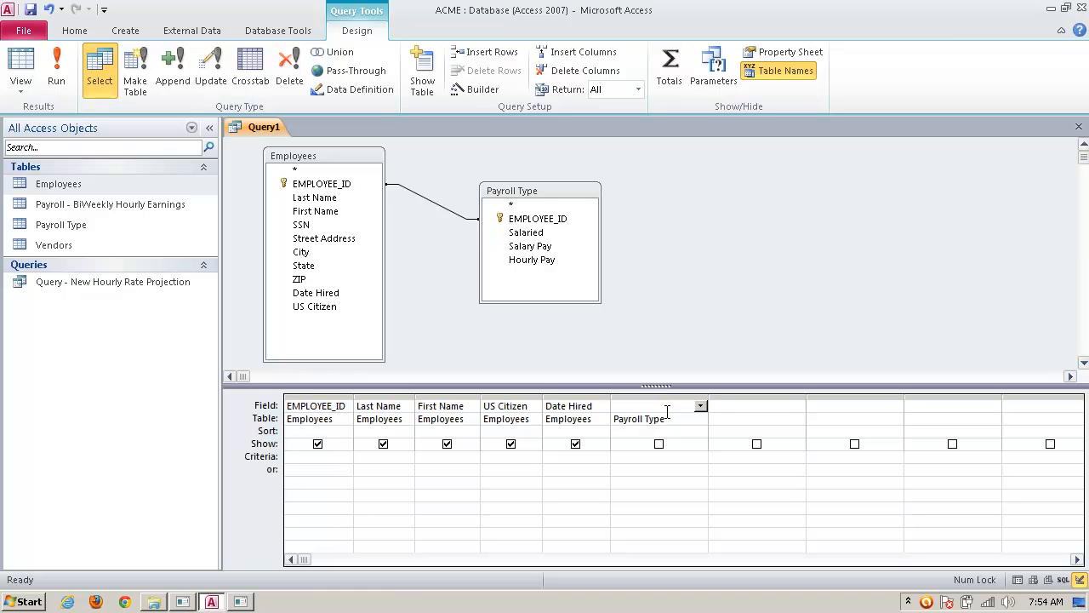
{"action": "left_click", "coordinate": [699, 407]}
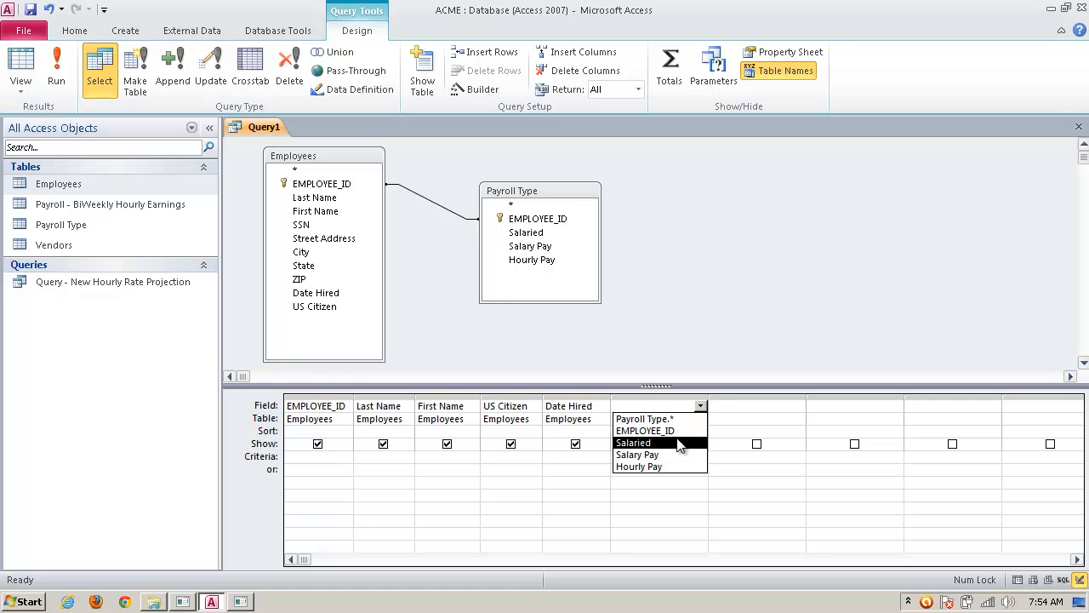
{"action": "left_click", "coordinate": [678, 443]}
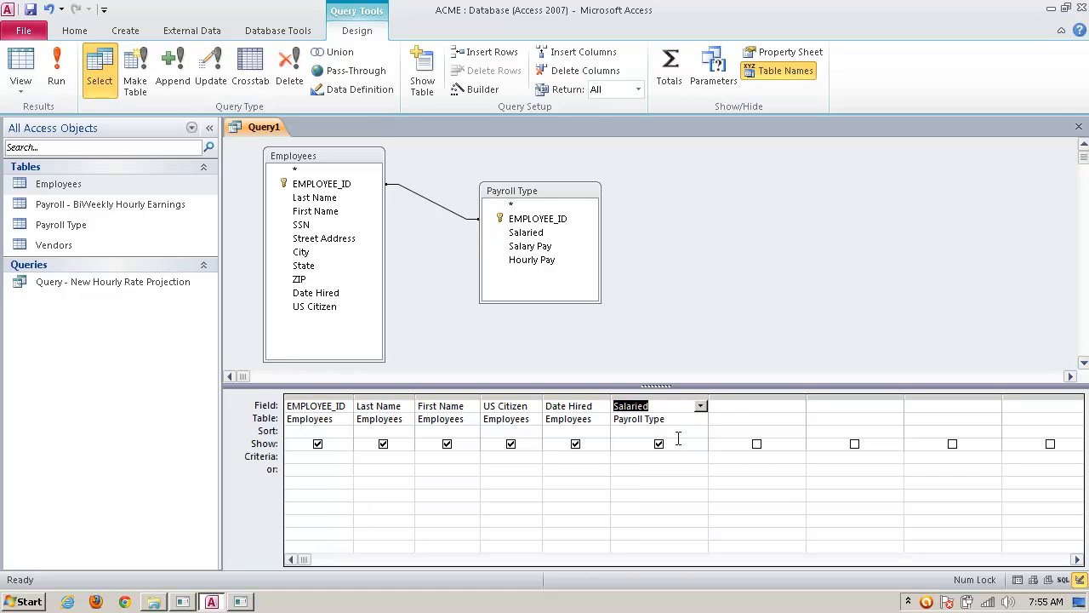
Step: Add Hourly Pay from Payroll Type as the seventh query column and narrow the Salaried and Hourly Pay columns
{"action": "left_click", "coordinate": [732, 408]}
{"action": "left_click", "coordinate": [798, 418]}
{"action": "left_click", "coordinate": [790, 443]}
{"action": "left_click", "coordinate": [790, 408]}
{"action": "left_click", "coordinate": [798, 408]}
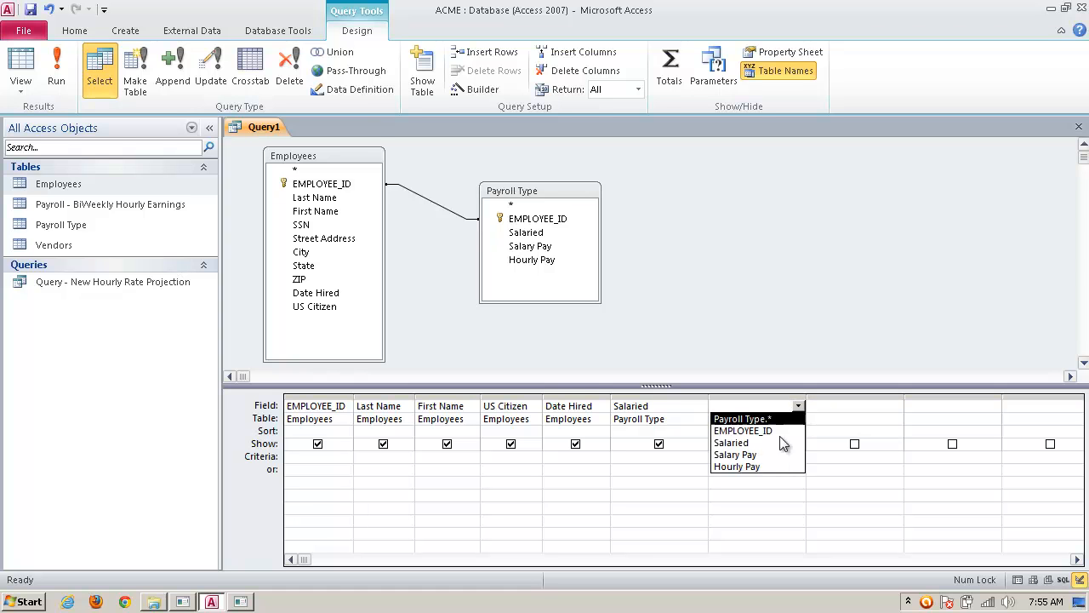
{"action": "left_click", "coordinate": [781, 468]}
{"action": "left_click_drag", "start_coordinate": [708, 393], "coordinate": [674, 397]}
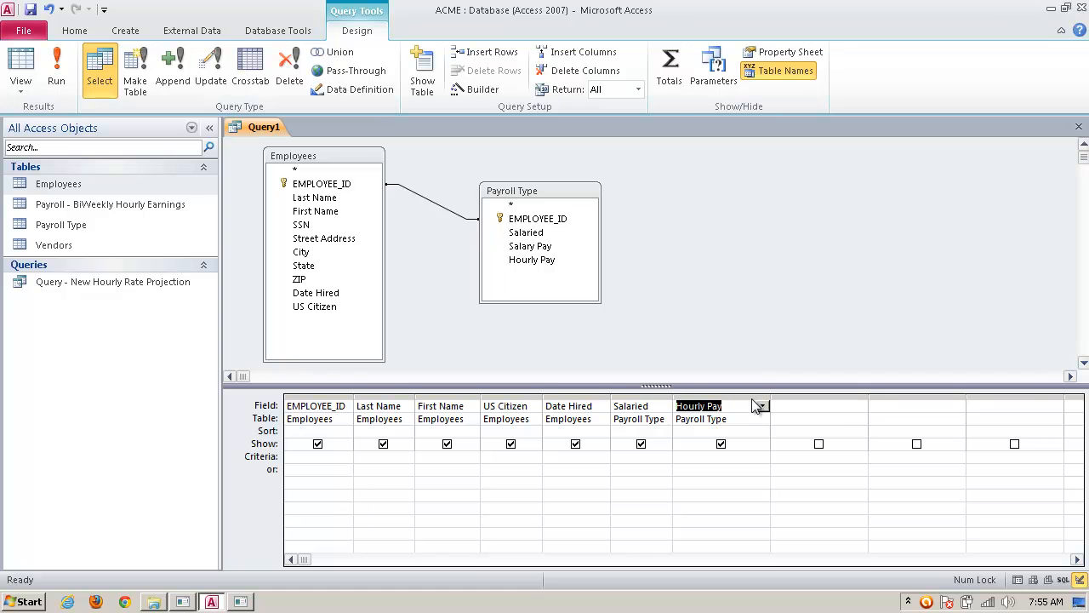
{"action": "left_click_drag", "start_coordinate": [771, 397], "coordinate": [748, 396]}
Step: Set the query criteria to =Yes for US Citizen and =No for Salaried
{"action": "left_click", "coordinate": [718, 454]}
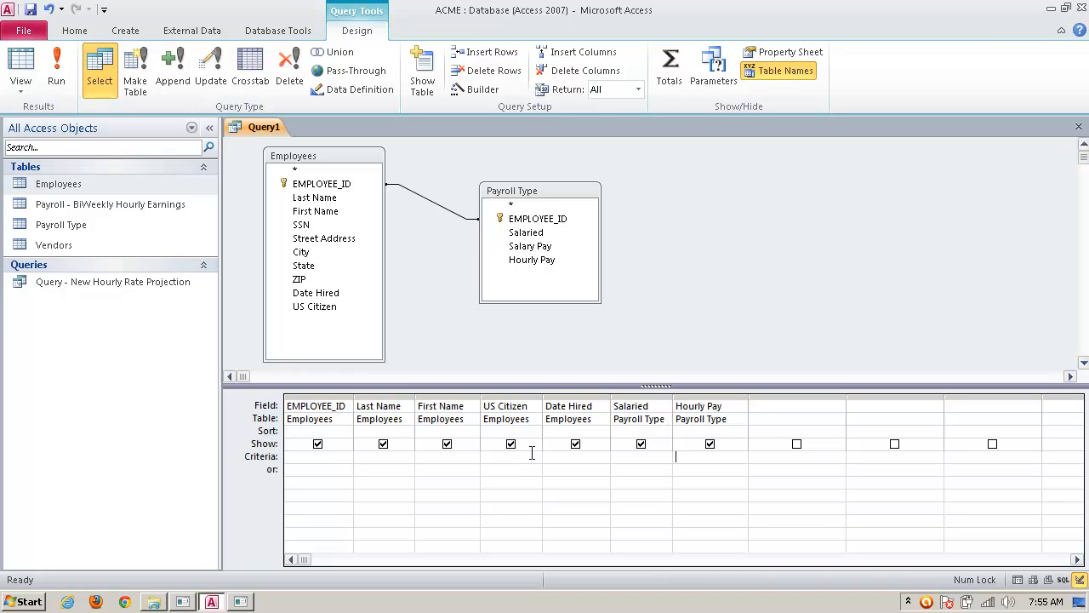
{"action": "left_click", "coordinate": [628, 457]}
{"action": "type", "text": "=No"}
{"action": "left_click", "coordinate": [587, 459]}
Step: Close the query, saving it as "Query - Wage Data for Hourly US Citizens", and widen the object list to fit its full name
{"action": "left_click", "coordinate": [1079, 127]}
{"action": "left_click", "coordinate": [479, 344]}
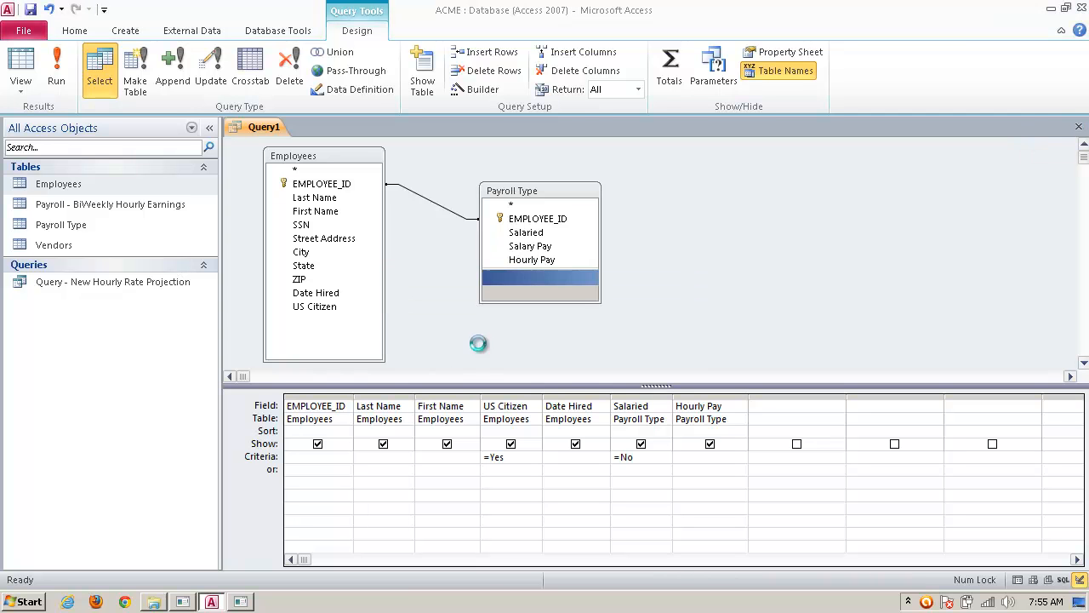
{"action": "left_click", "coordinate": [492, 210]}
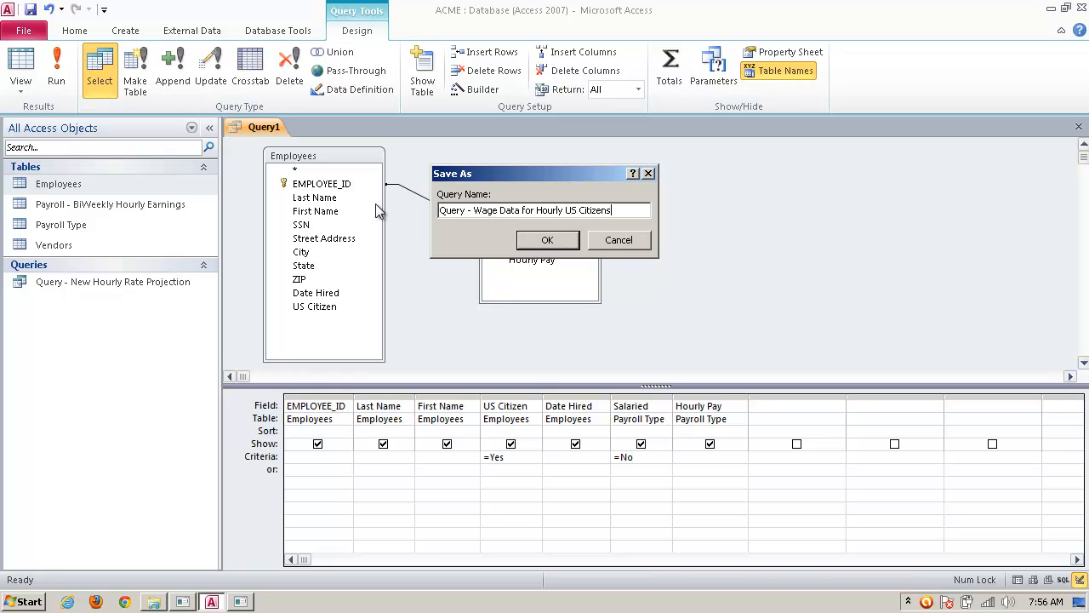
{"action": "left_click", "coordinate": [549, 240]}
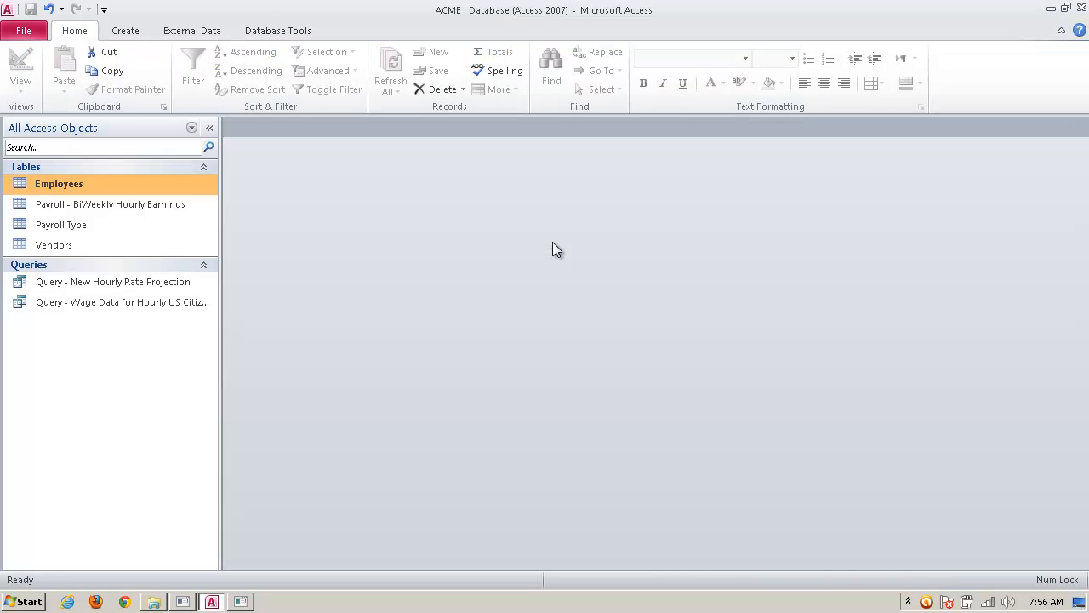
{"action": "left_click_drag", "start_coordinate": [223, 273], "coordinate": [254, 275]}
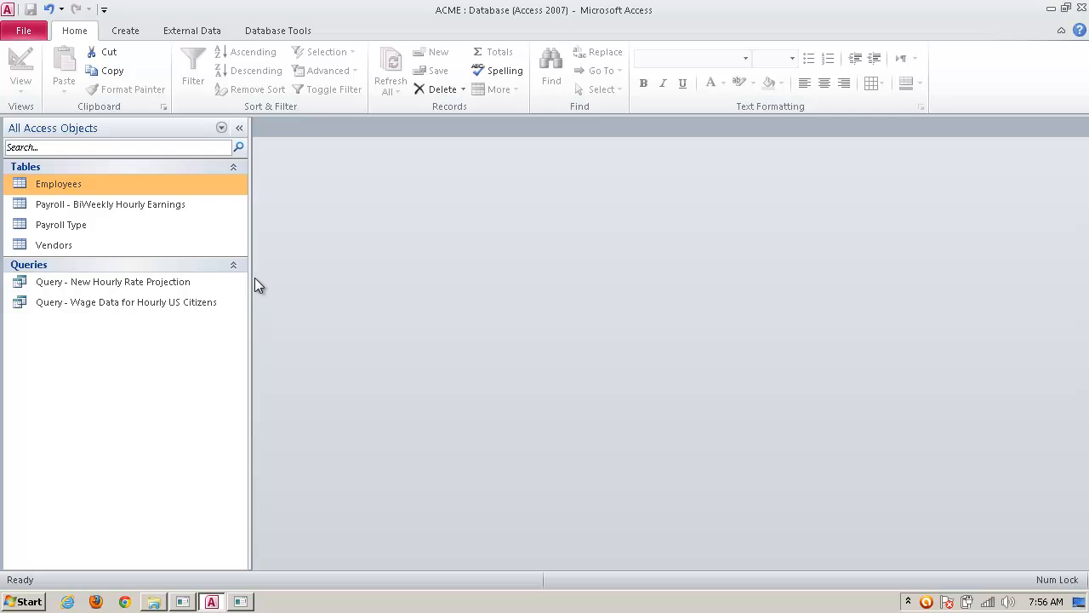
Step: Review the Wage Data for Hourly US Citizens query in Design view and as a datasheet, closing it after each look
{"action": "left_click", "coordinate": [201, 305]}
{"action": "right_click", "coordinate": [195, 307]}
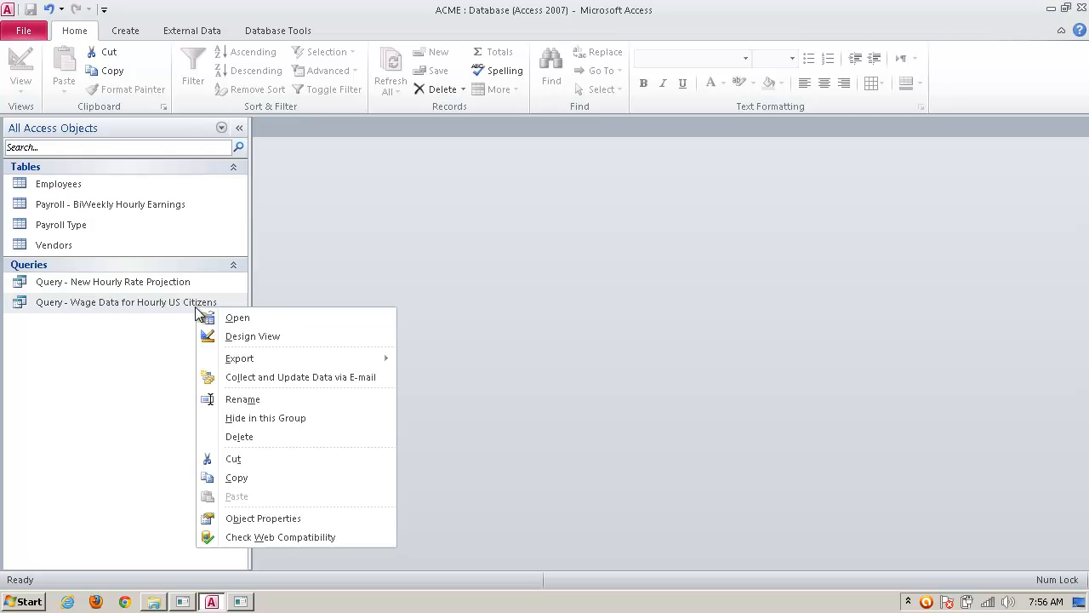
{"action": "left_click", "coordinate": [259, 338]}
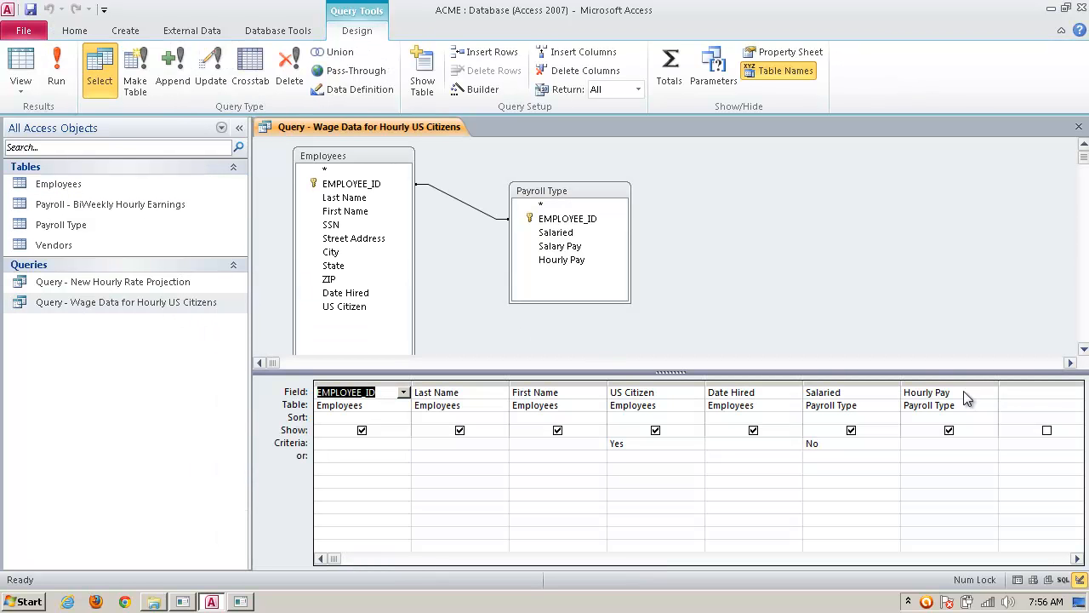
{"action": "left_click", "coordinate": [1080, 126]}
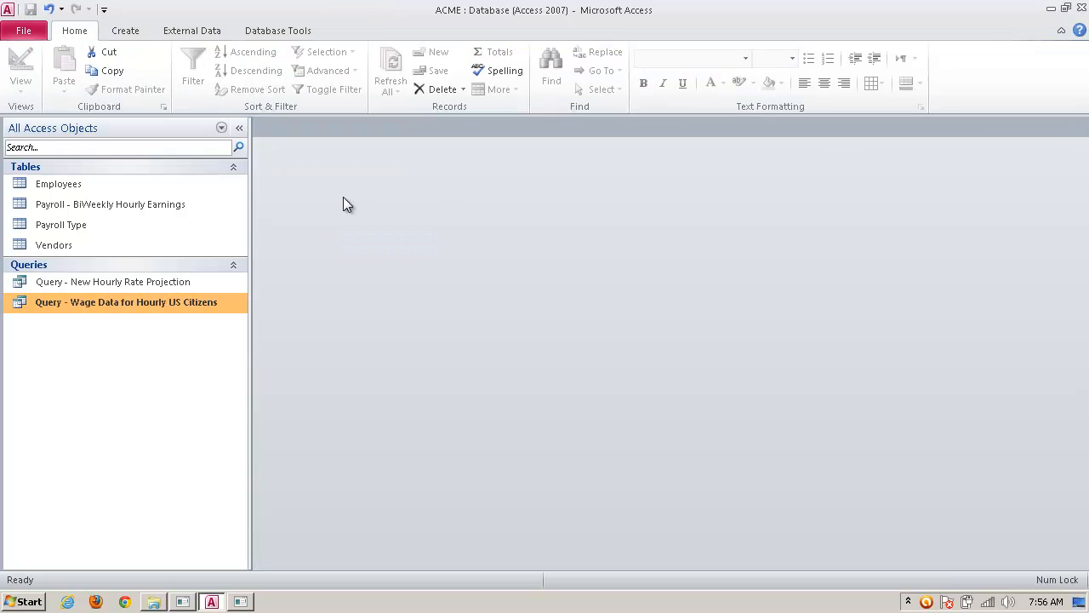
{"action": "double_click", "coordinate": [196, 305]}
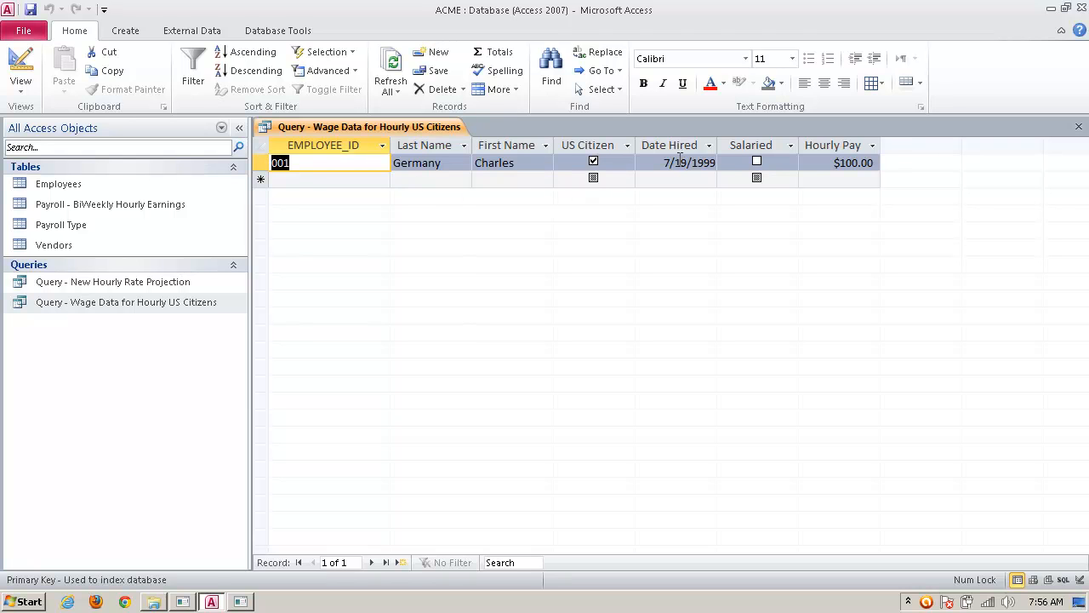
{"action": "left_click", "coordinate": [1080, 126]}
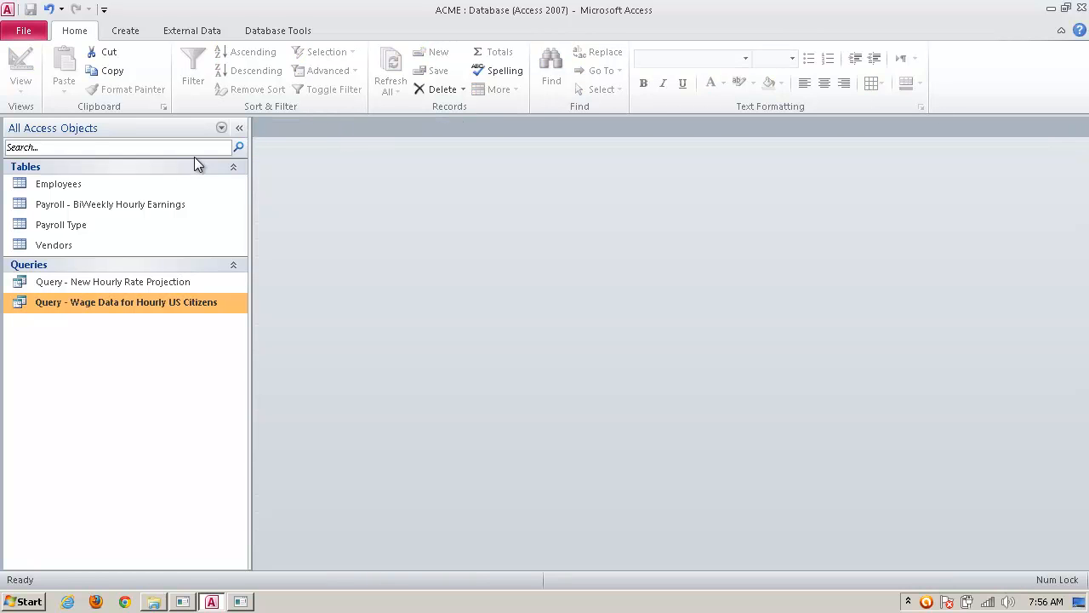
Step: Narrow the EMPLOYEE_ID, Last Name, First Name, SSN, State and ZIP columns of the Employees table, then close it with the layout saved
{"action": "double_click", "coordinate": [90, 183]}
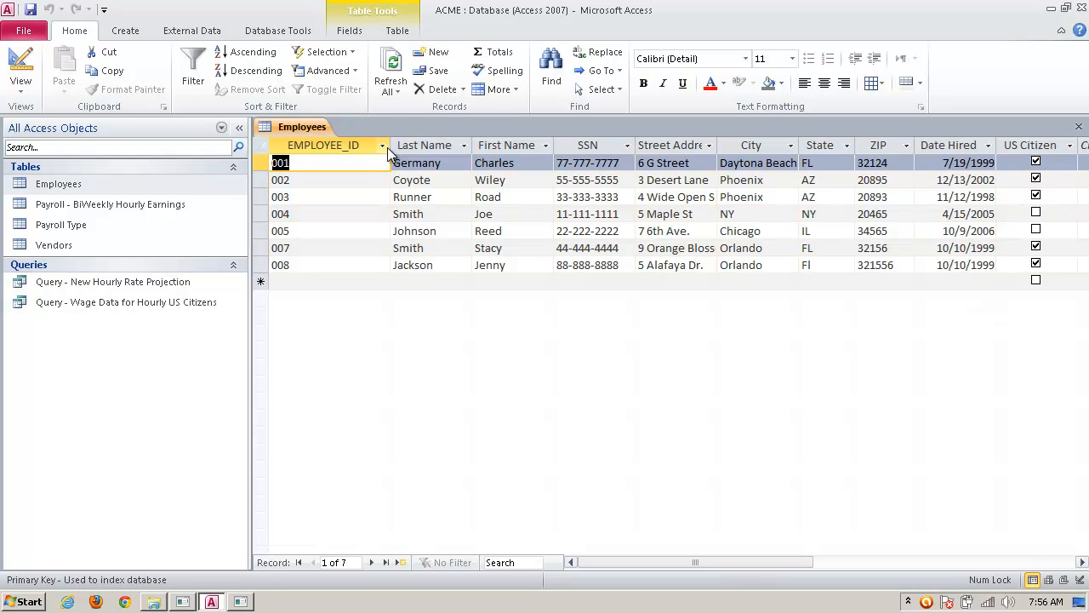
{"action": "left_click_drag", "start_coordinate": [389, 145], "coordinate": [358, 139]}
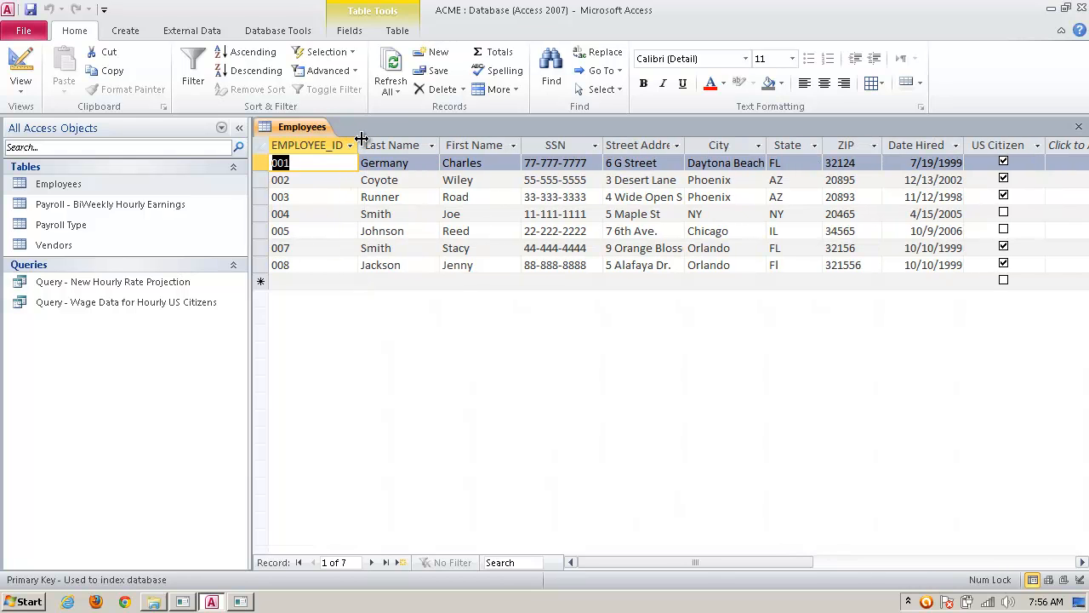
{"action": "left_click_drag", "start_coordinate": [517, 138], "coordinate": [513, 139]}
{"action": "left_click_drag", "start_coordinate": [439, 139], "coordinate": [435, 138]}
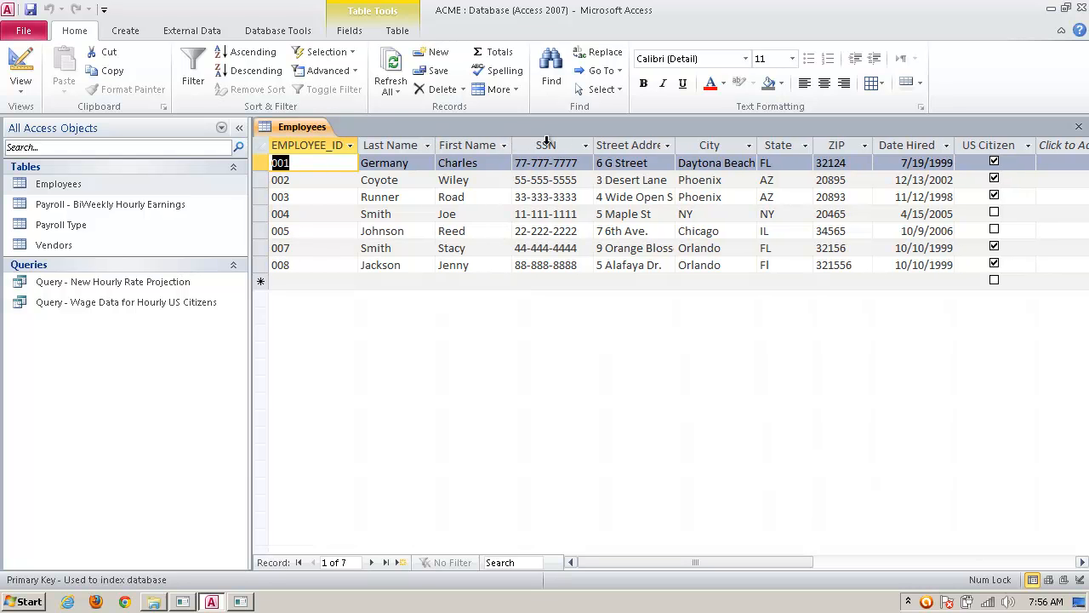
{"action": "left_click_drag", "start_coordinate": [593, 147], "coordinate": [583, 146]}
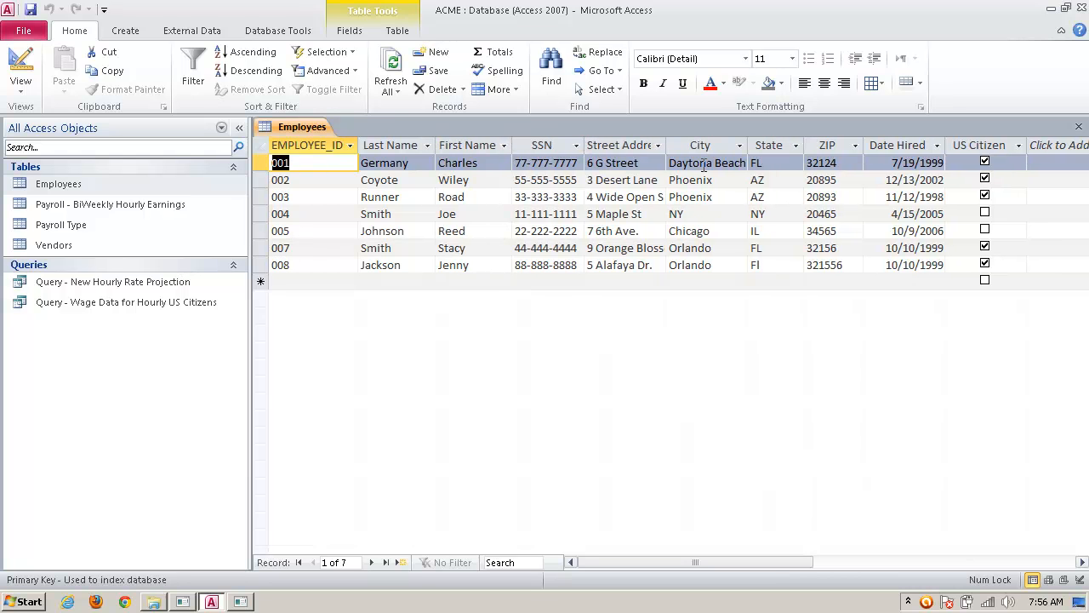
{"action": "left_click_drag", "start_coordinate": [804, 146], "coordinate": [840, 145]}
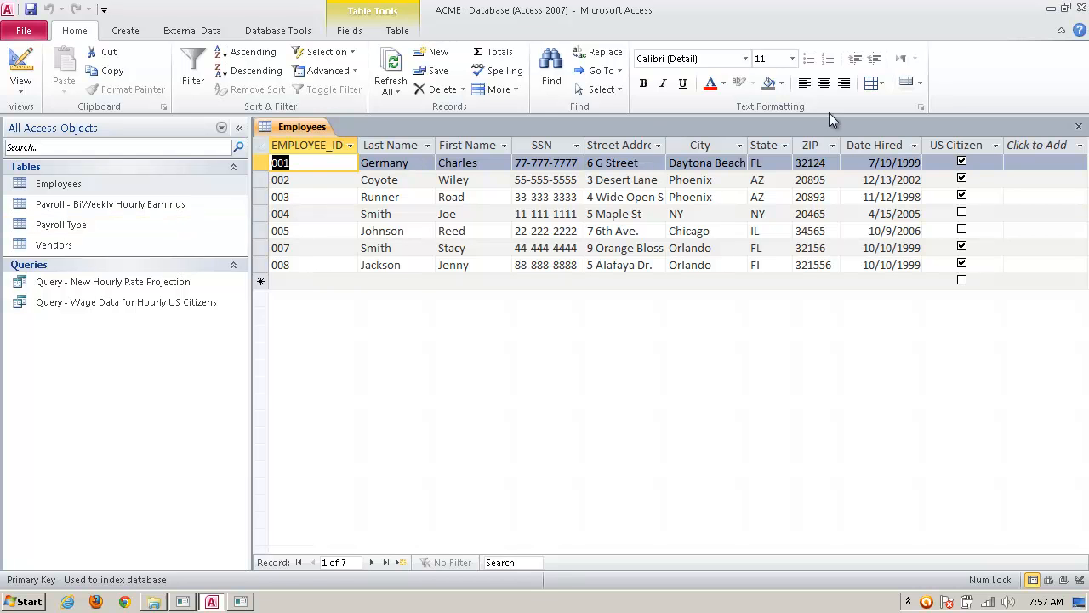
{"action": "left_click", "coordinate": [1079, 126]}
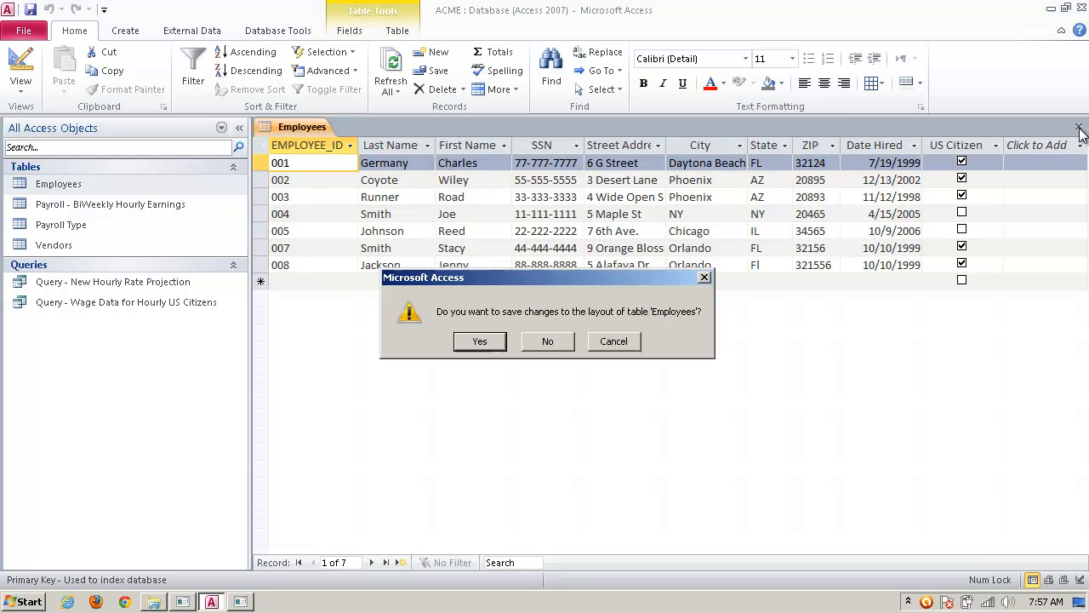
{"action": "left_click", "coordinate": [474, 347]}
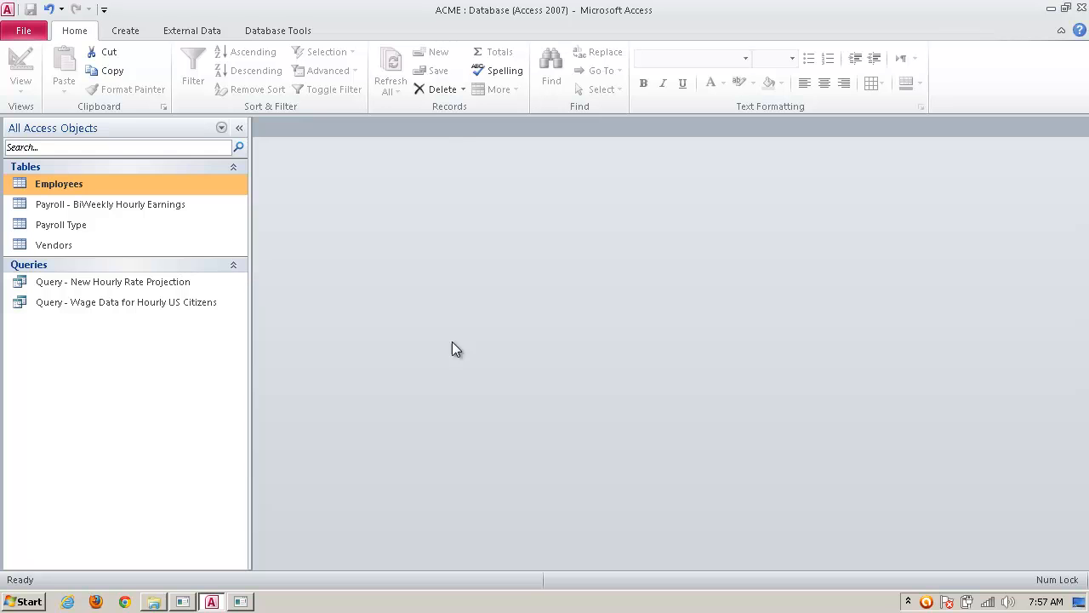
Step: Review the datasheets of the Payroll - BiWeekly Hourly Earnings and Payroll Type tables, closing each after the look
{"action": "double_click", "coordinate": [149, 207]}
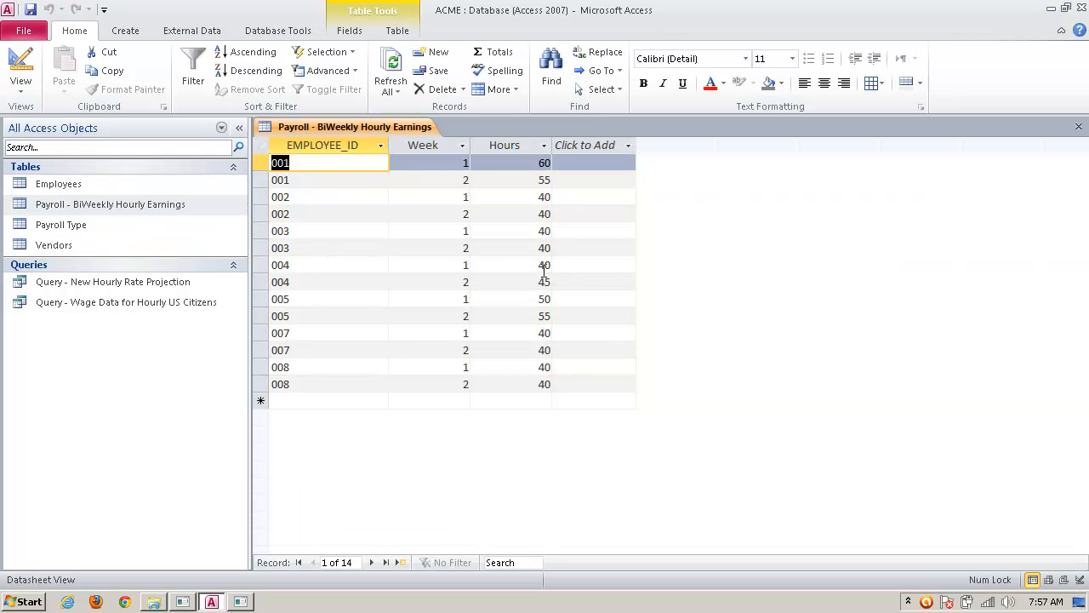
{"action": "left_click", "coordinate": [1079, 126]}
{"action": "double_click", "coordinate": [62, 224]}
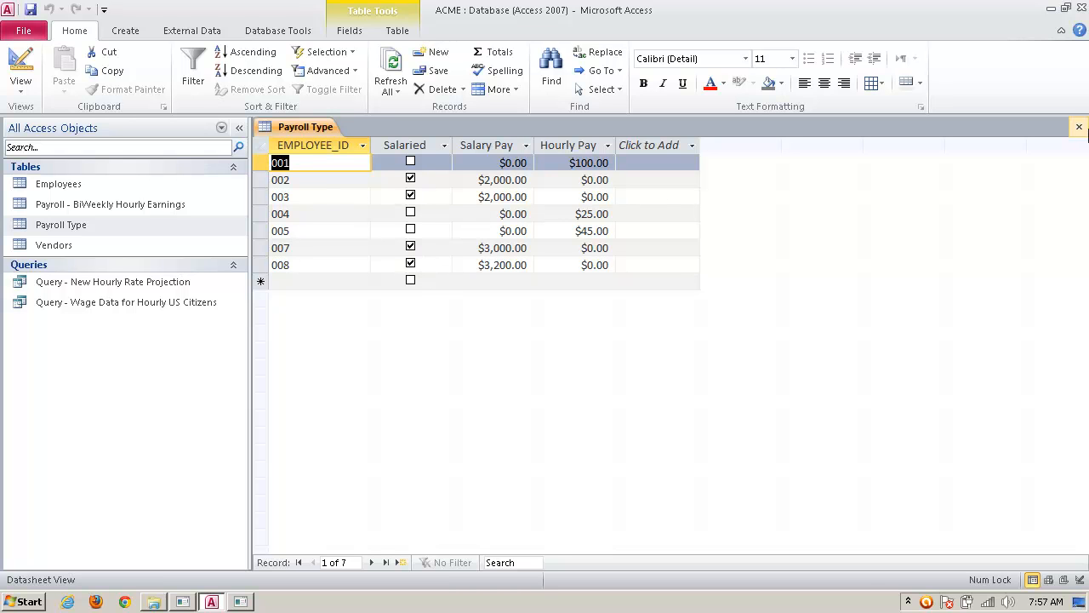
{"action": "left_click", "coordinate": [1079, 128]}
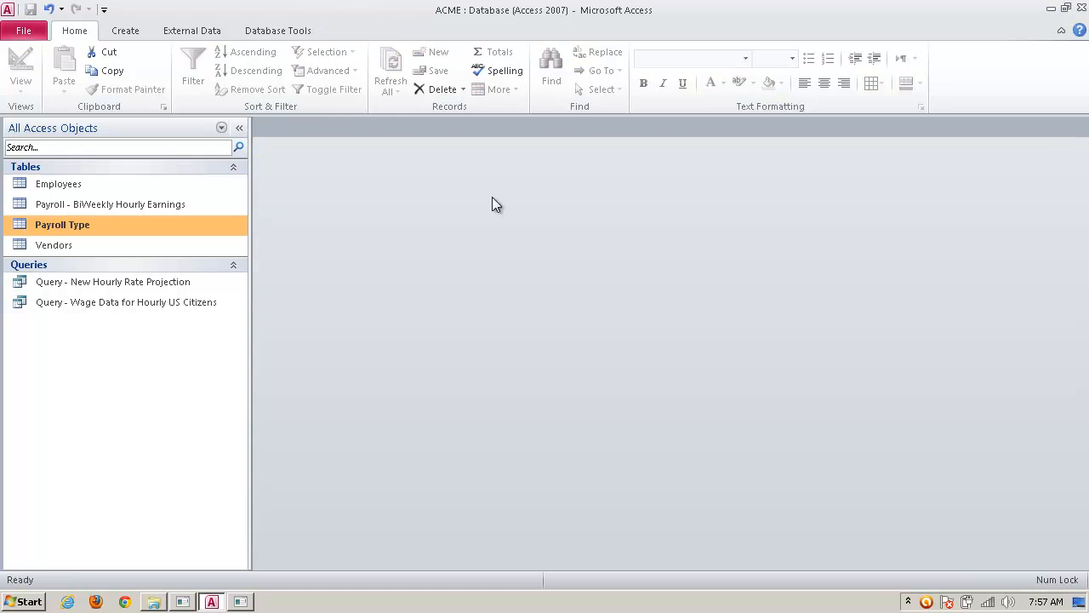
Step: Duplicate the Wage Data for Hourly US Citizens query under the name "Query - Wage Data for Hourly Employees"
{"action": "right_click", "coordinate": [195, 303]}
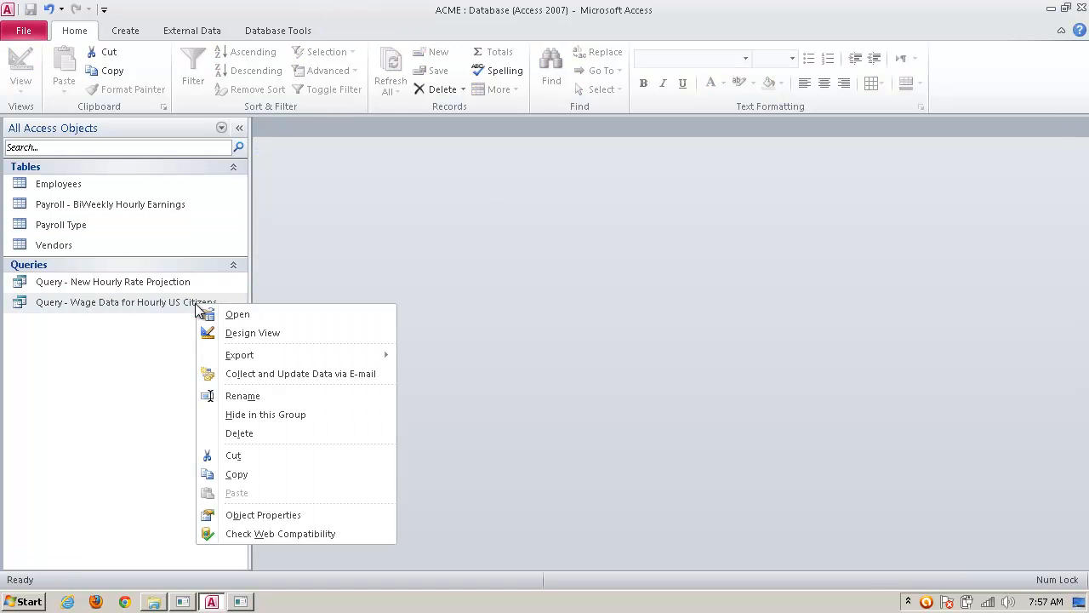
{"action": "left_click", "coordinate": [236, 474]}
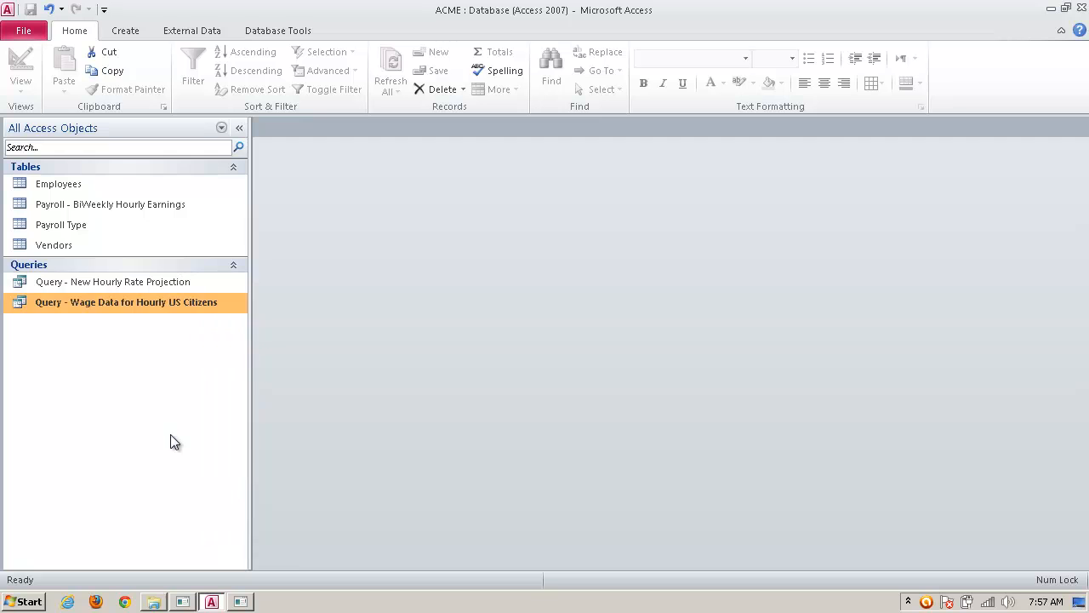
{"action": "right_click", "coordinate": [158, 421]}
{"action": "left_click", "coordinate": [221, 512]}
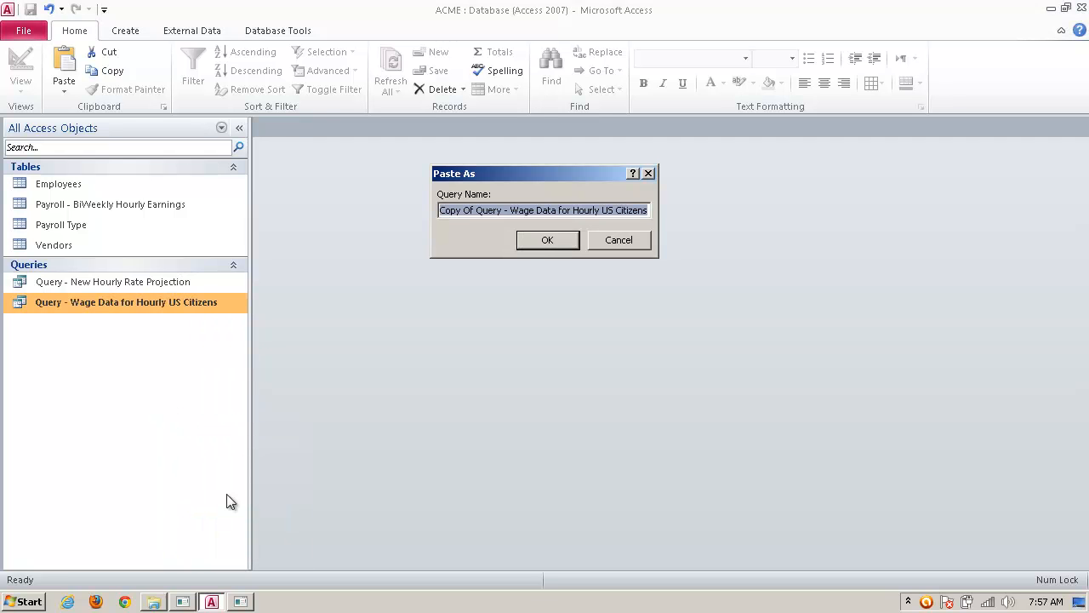
{"action": "left_click_drag", "start_coordinate": [476, 211], "coordinate": [414, 211]}
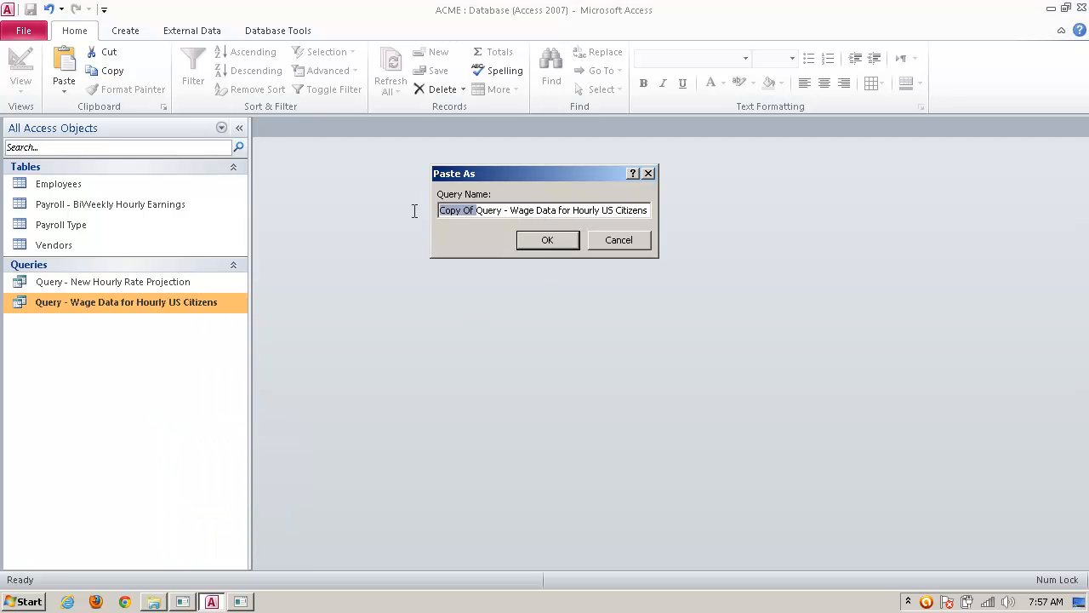
{"action": "key", "text": "Delete"}
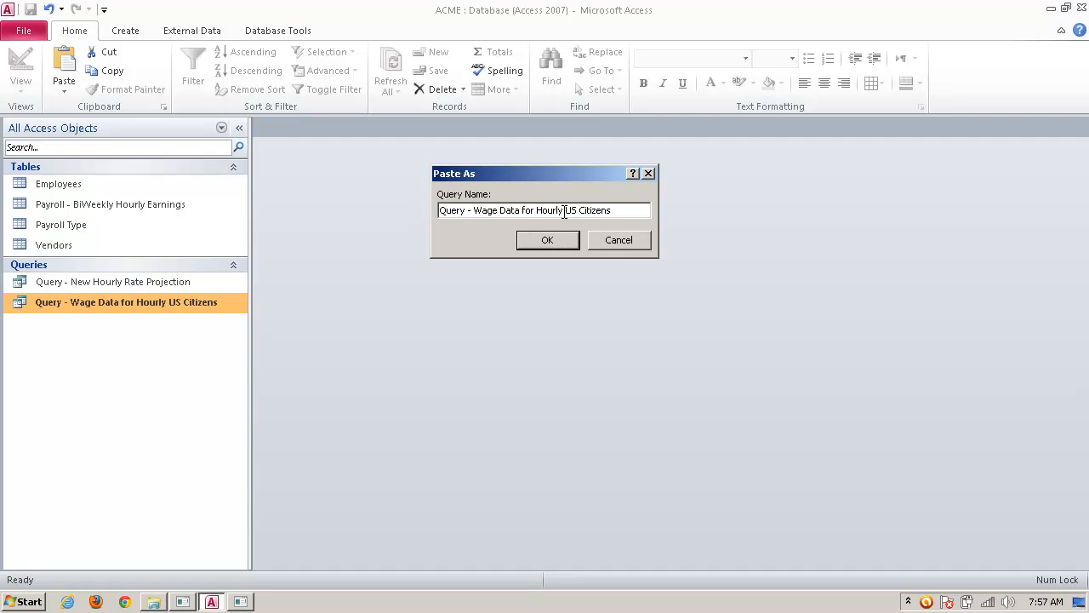
{"action": "left_click_drag", "start_coordinate": [621, 212], "coordinate": [568, 216]}
{"action": "type", "text": "Employees"}
{"action": "key", "text": "Return"}
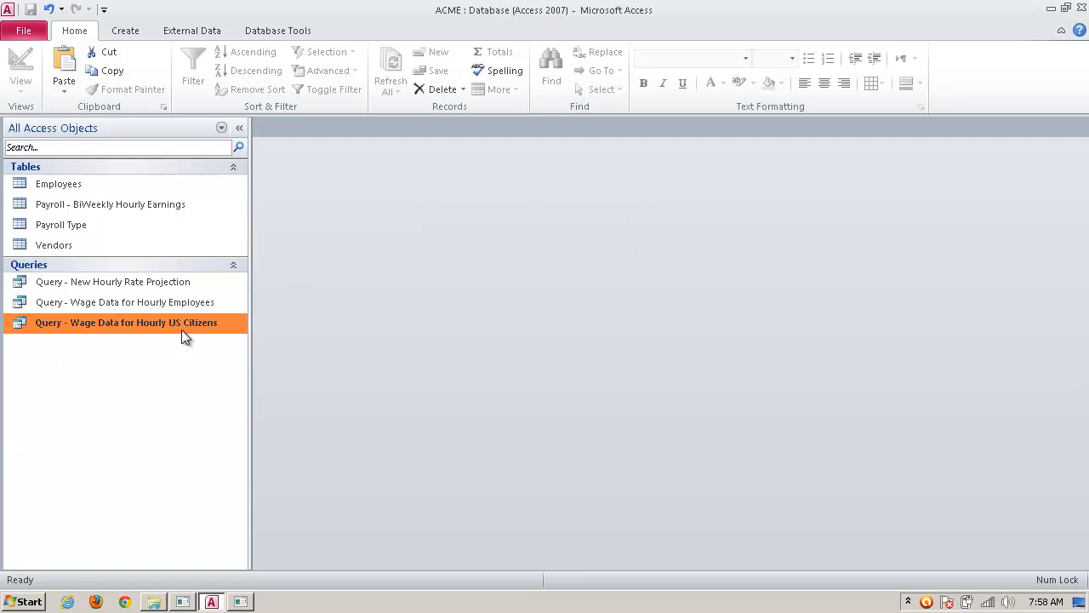
Step: Remove the US Citizen criterion from the Wage Data for Hourly Employees query, save it, and check its datasheet
{"action": "left_click", "coordinate": [181, 305]}
{"action": "right_click", "coordinate": [182, 305]}
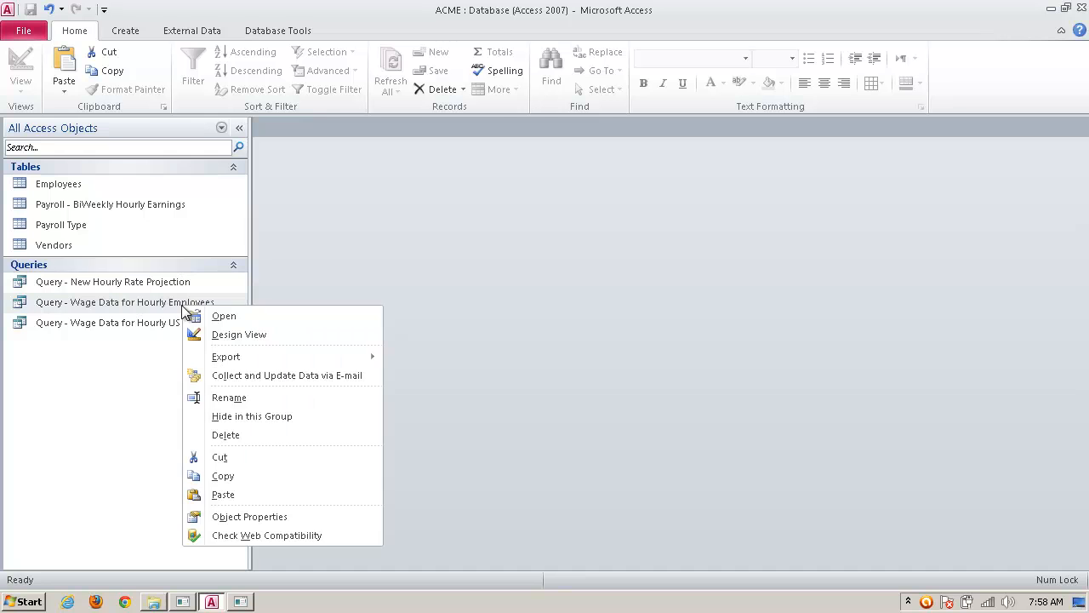
{"action": "left_click", "coordinate": [293, 337]}
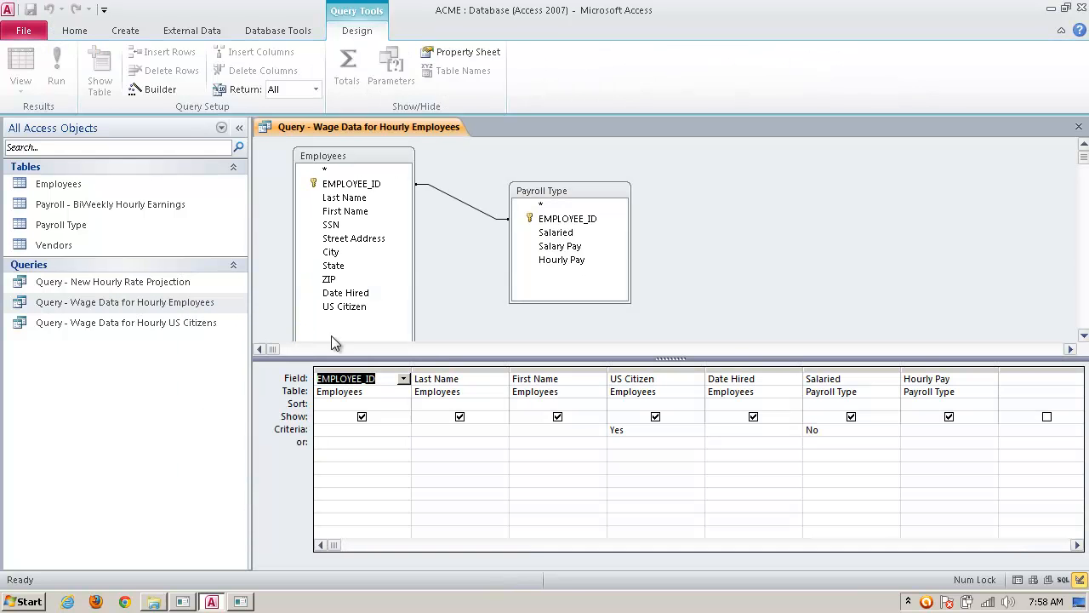
{"action": "left_click_drag", "start_coordinate": [624, 433], "coordinate": [609, 434]}
{"action": "key", "text": "Delete"}
{"action": "left_click", "coordinate": [860, 430]}
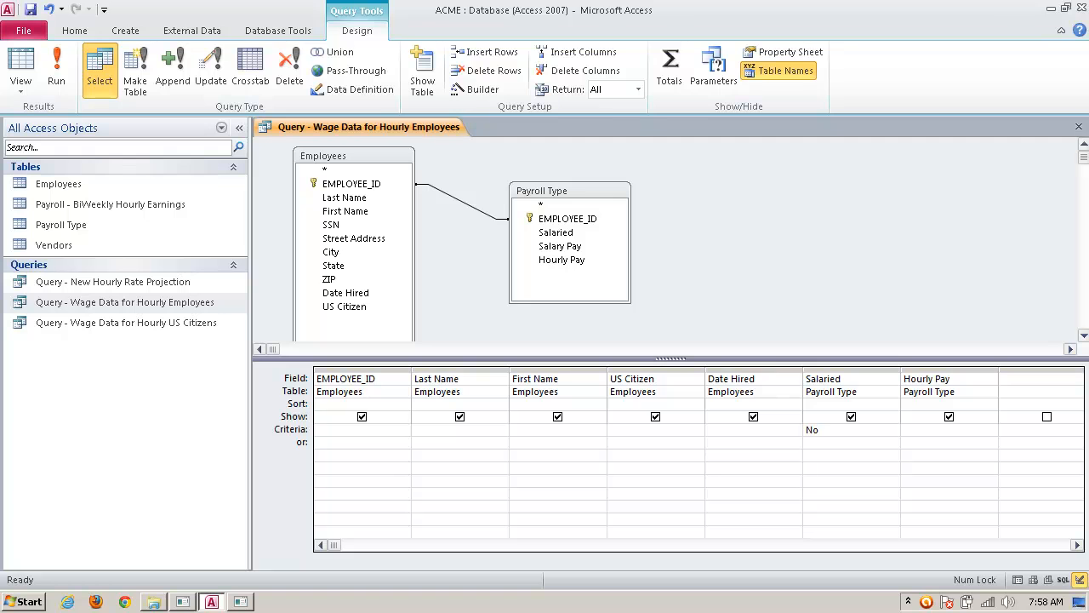
{"action": "left_click", "coordinate": [1079, 127]}
{"action": "left_click", "coordinate": [481, 346]}
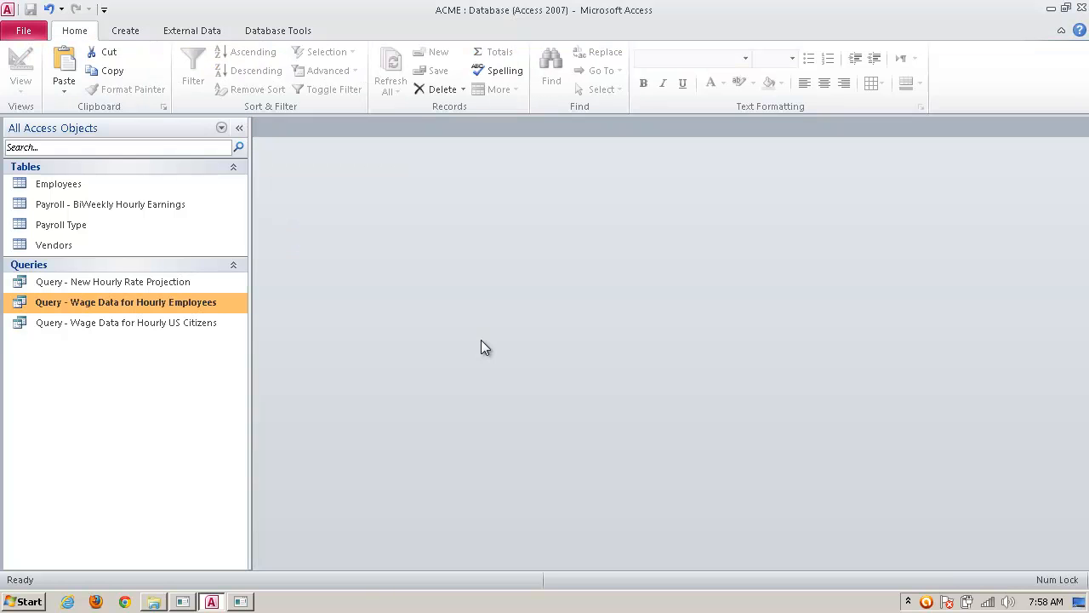
{"action": "double_click", "coordinate": [165, 304]}
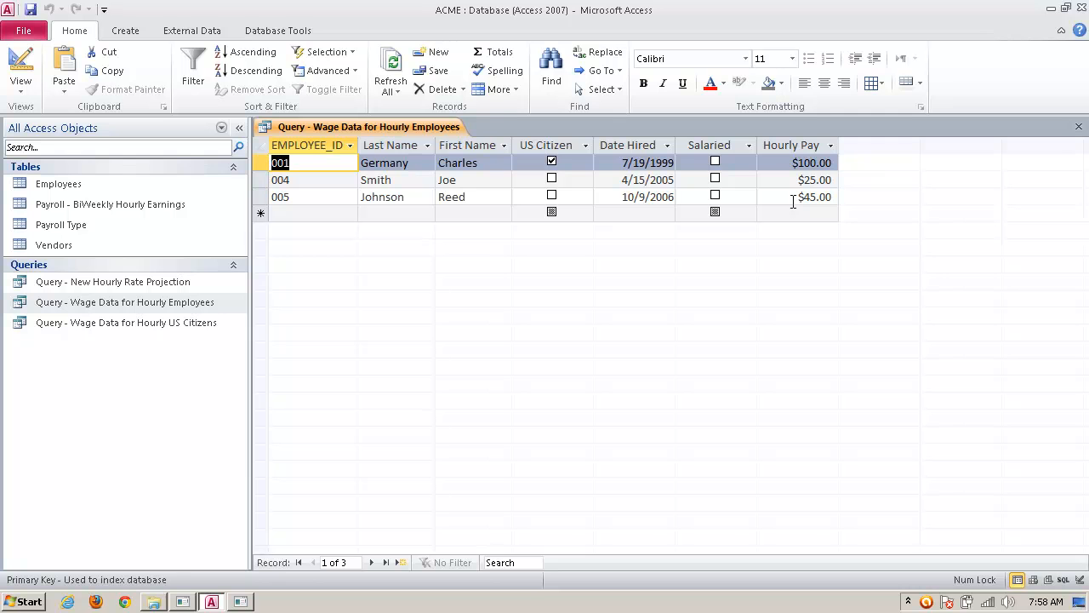
{"action": "left_click", "coordinate": [1079, 127]}
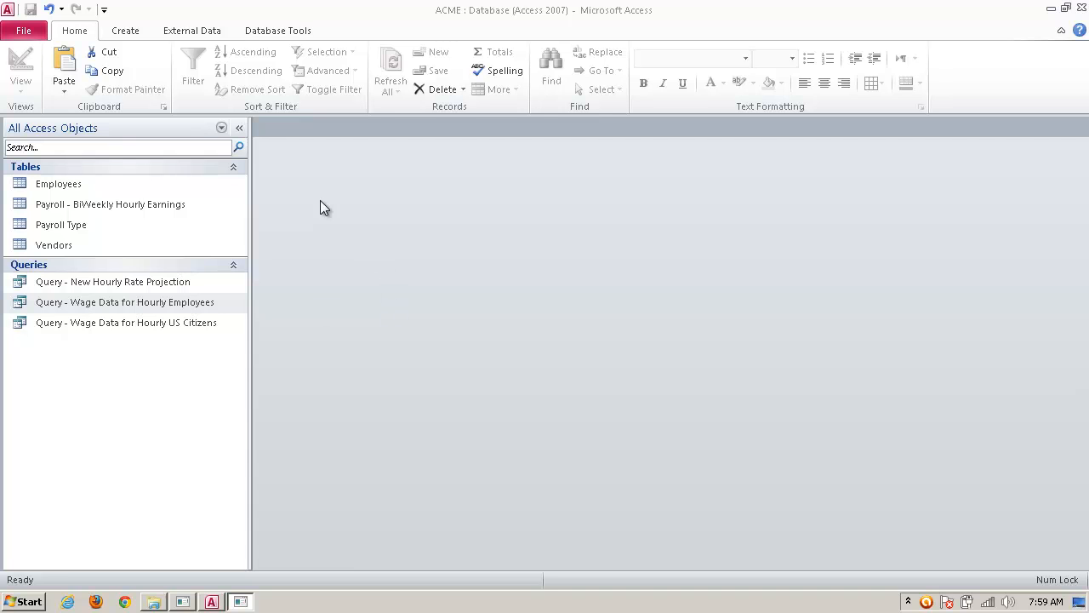
Step: Create a new query in Design view with the Employees, Payroll - BiWeekly Hourly Earnings and Payroll Type tables
{"action": "left_click", "coordinate": [127, 31]}
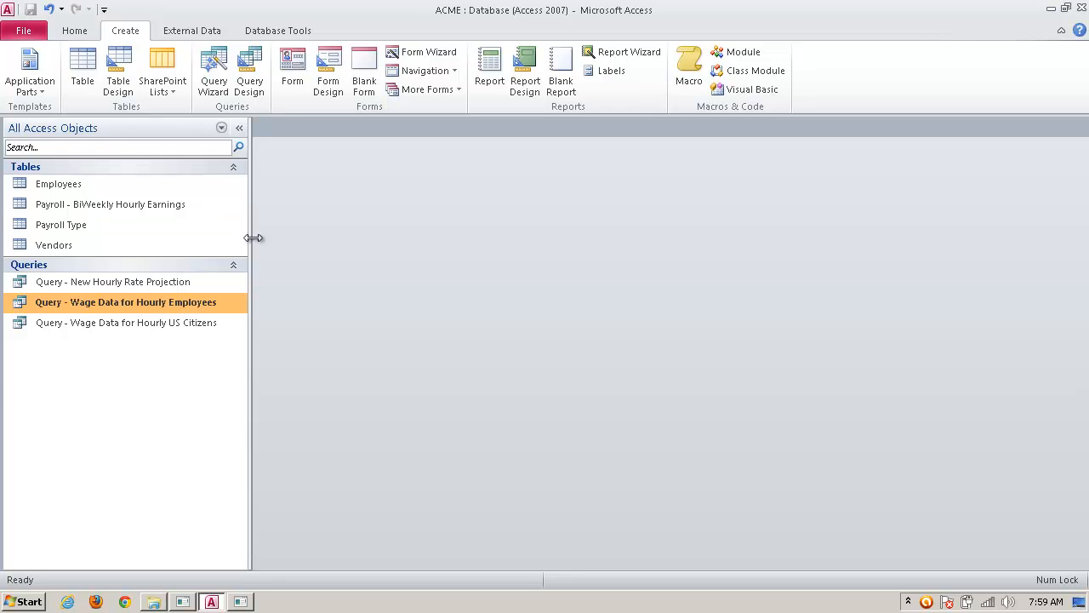
{"action": "left_click", "coordinate": [250, 83]}
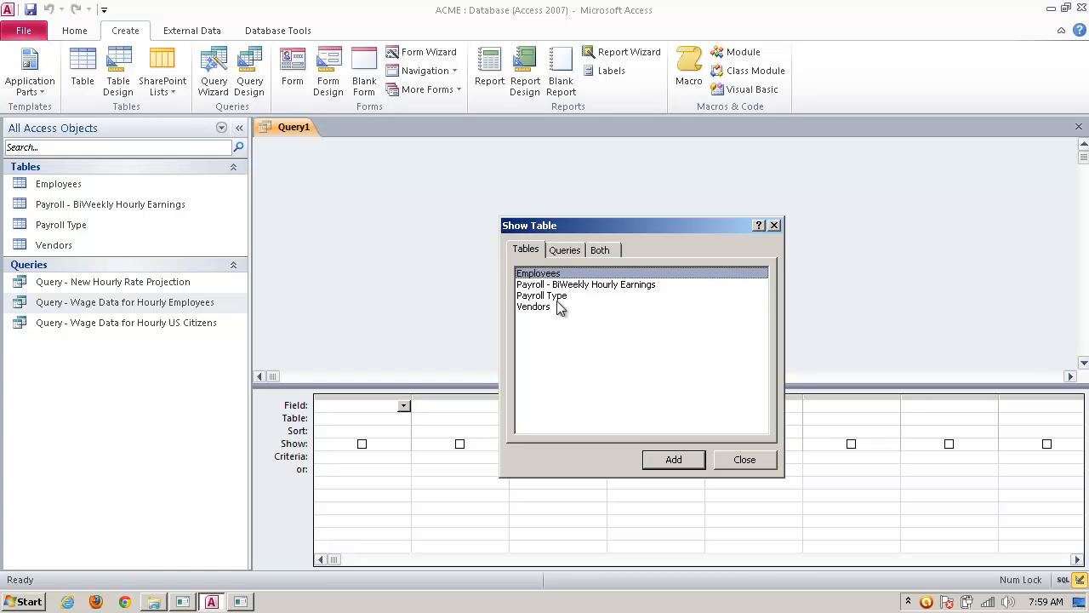
{"action": "left_click", "coordinate": [567, 297], "text": "ctrl"}
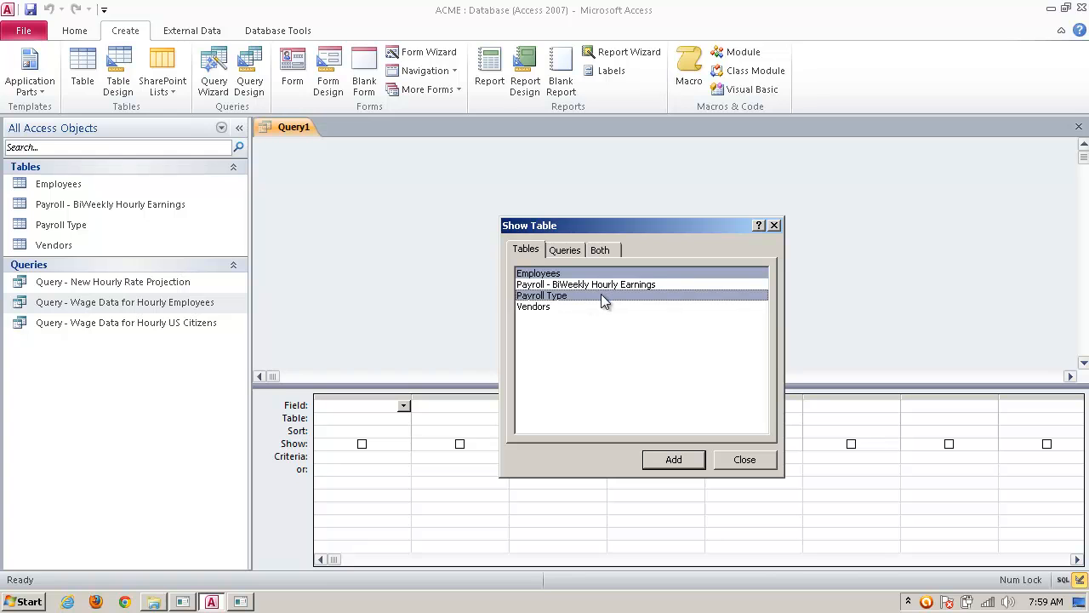
{"action": "left_click", "coordinate": [596, 286], "text": "ctrl"}
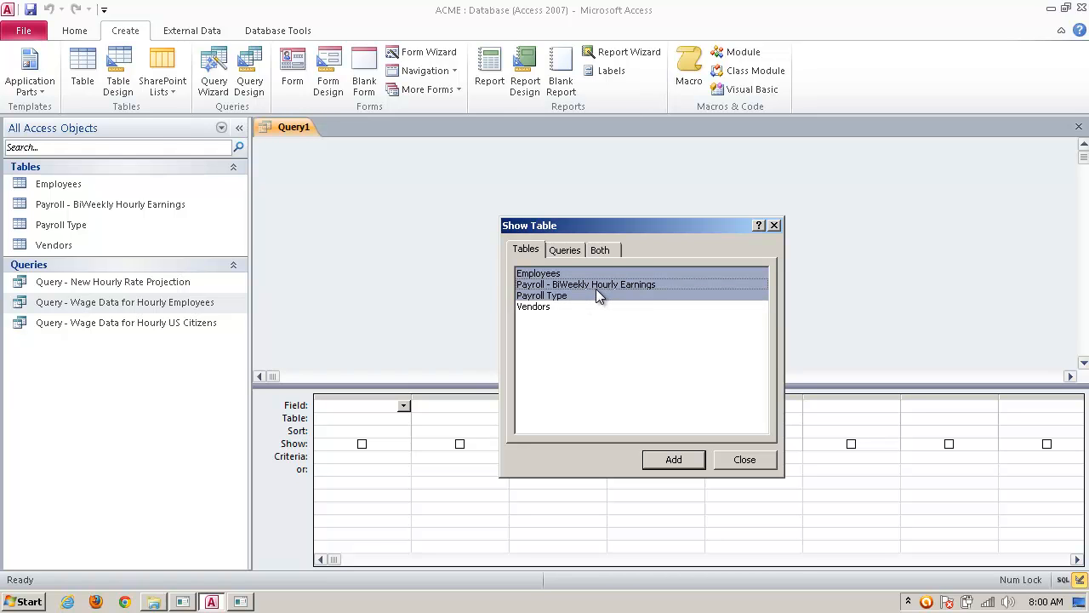
{"action": "left_click", "coordinate": [697, 463]}
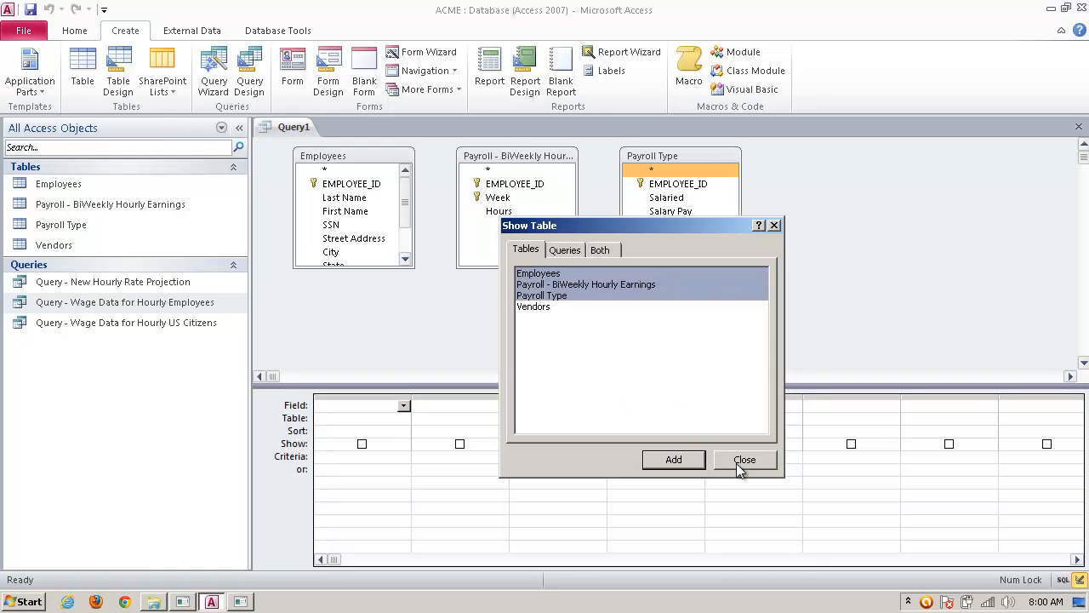
{"action": "left_click", "coordinate": [737, 462]}
Step: Lengthen the Employees field list and join EMPLOYEE_ID from Employees to Payroll - BiWeekly Hourly Earnings, and from that table to Payroll Type
{"action": "left_click_drag", "start_coordinate": [384, 269], "coordinate": [379, 329]}
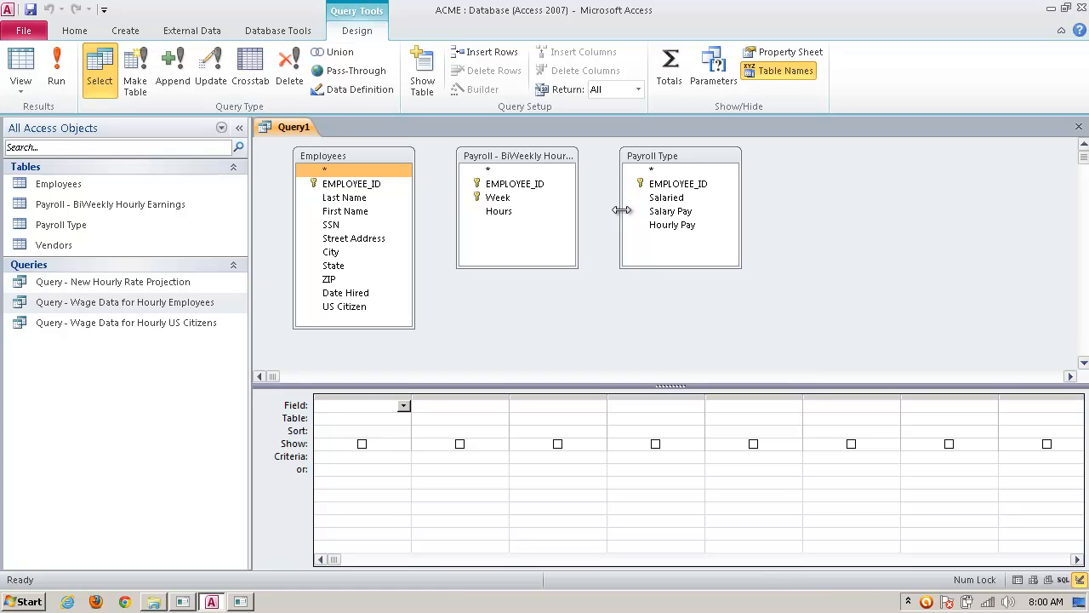
{"action": "left_click", "coordinate": [368, 185]}
{"action": "left_click_drag", "start_coordinate": [367, 185], "coordinate": [526, 192]}
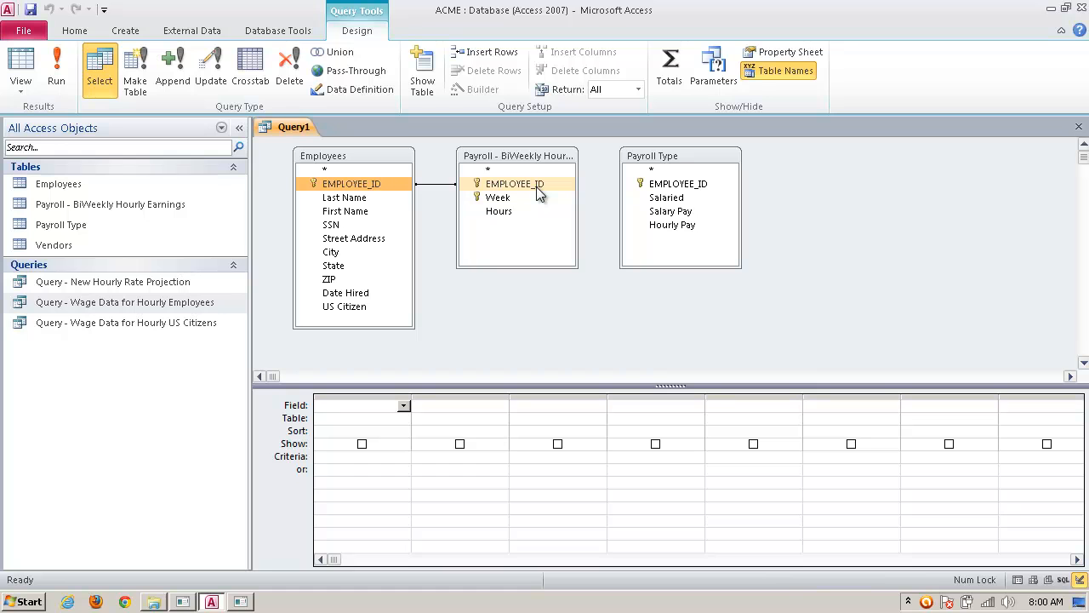
{"action": "left_click", "coordinate": [539, 183]}
{"action": "left_click_drag", "start_coordinate": [539, 185], "coordinate": [716, 154]}
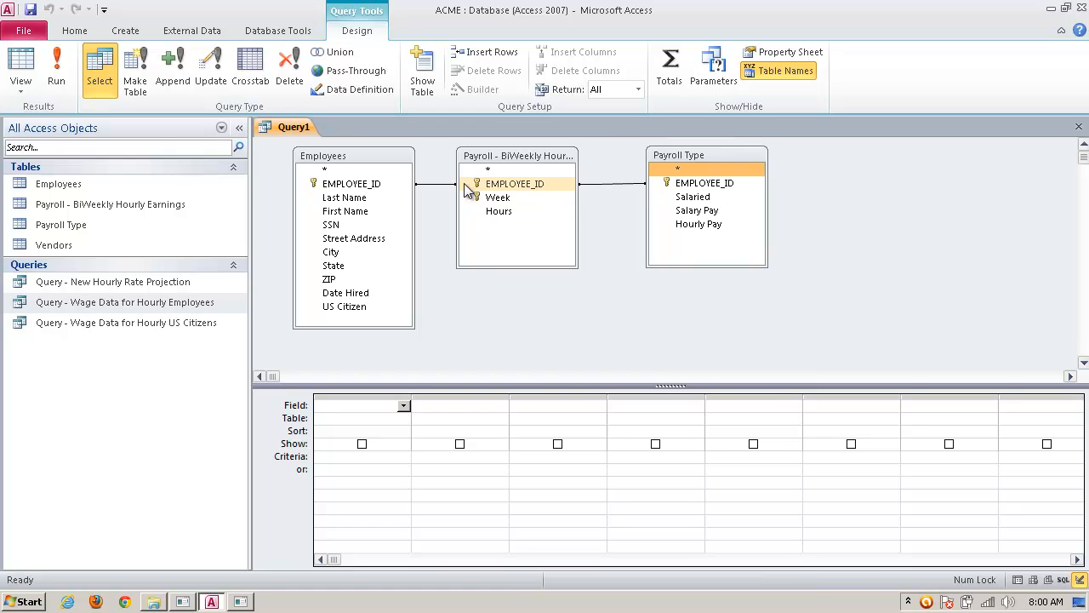
Step: Join EMPLOYEE_ID from Employees to Payroll Type, and lower and widen the Payroll - BiWeekly Hourly Earnings field list to fit its title
{"action": "left_click_drag", "start_coordinate": [517, 155], "coordinate": [525, 202]}
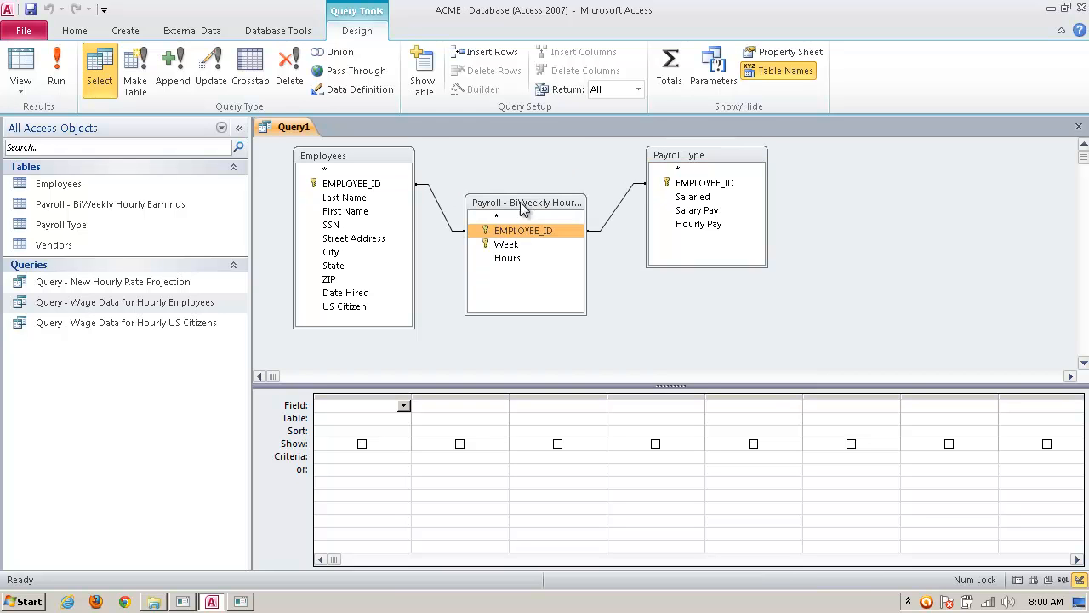
{"action": "left_click", "coordinate": [372, 188]}
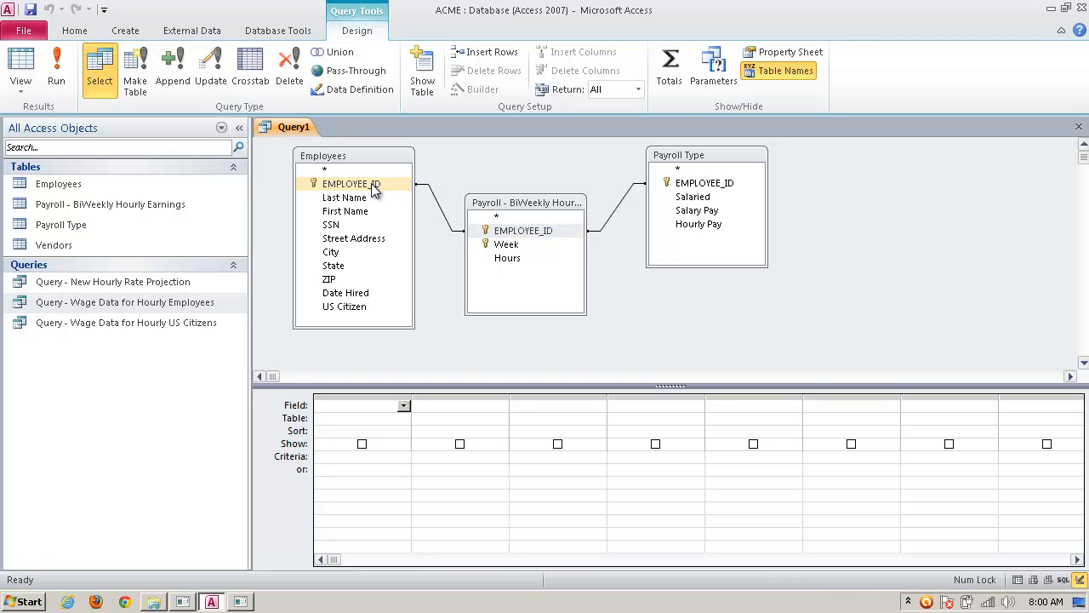
{"action": "left_click_drag", "start_coordinate": [375, 188], "coordinate": [711, 189]}
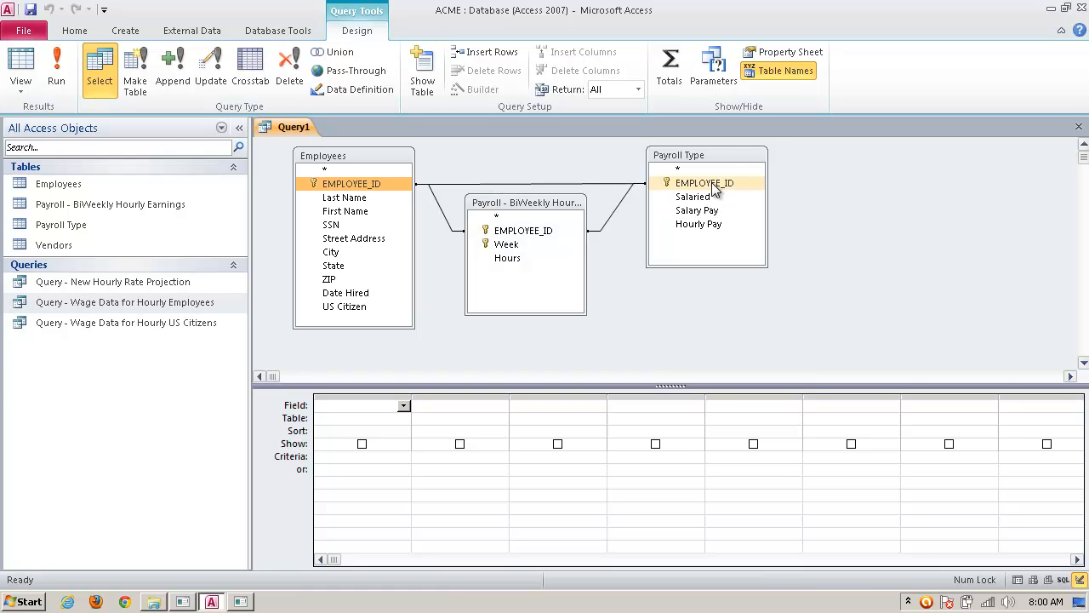
{"action": "left_click", "coordinate": [534, 226]}
{"action": "left_click_drag", "start_coordinate": [533, 202], "coordinate": [535, 223]}
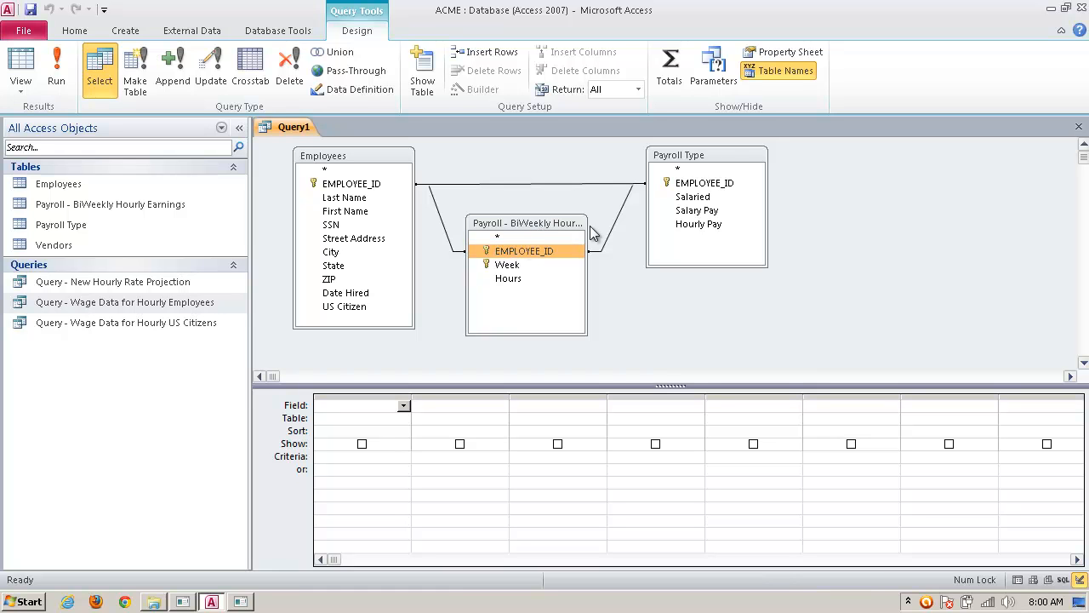
{"action": "left_click_drag", "start_coordinate": [587, 231], "coordinate": [602, 232]}
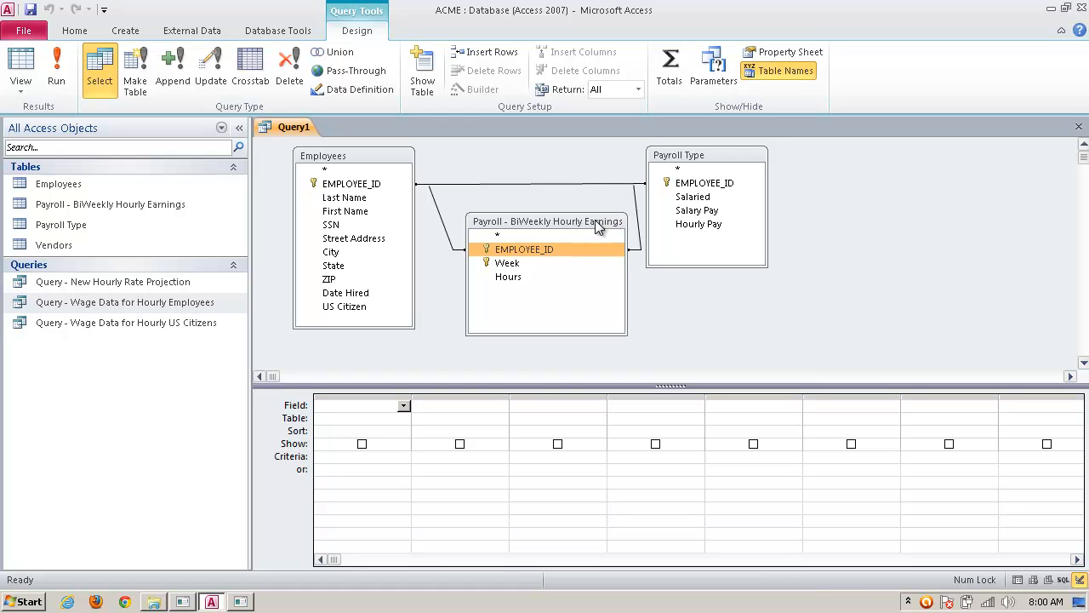
Step: Reposition the Payroll - BiWeekly Hourly Earnings field list slightly lower between the Employees and Payroll Type lists
{"action": "left_click_drag", "start_coordinate": [601, 223], "coordinate": [618, 230]}
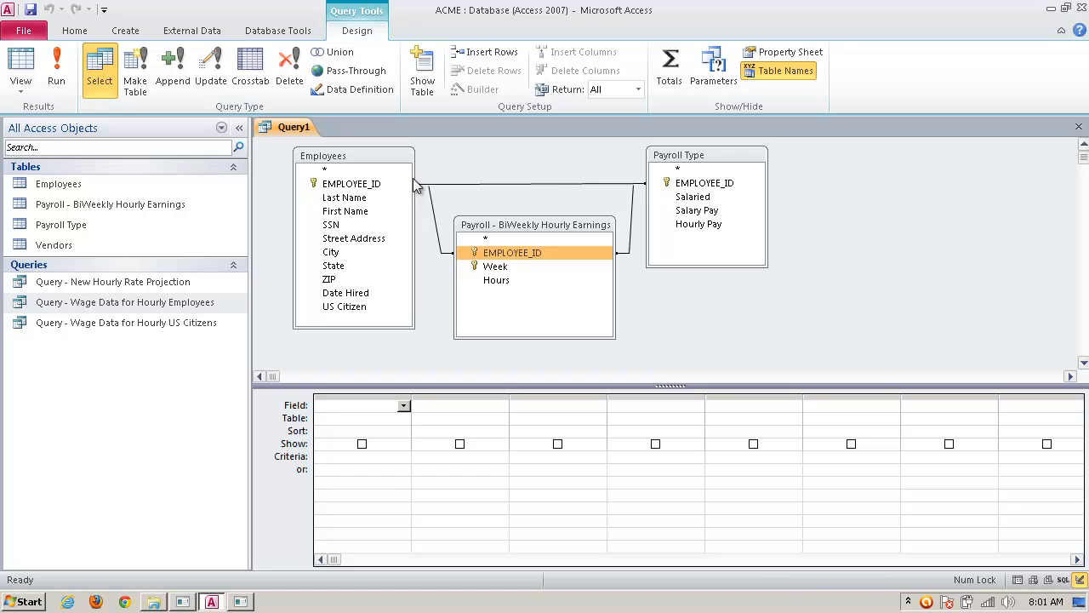
{"action": "left_click", "coordinate": [483, 253]}
{"action": "left_click_drag", "start_coordinate": [562, 226], "coordinate": [565, 234]}
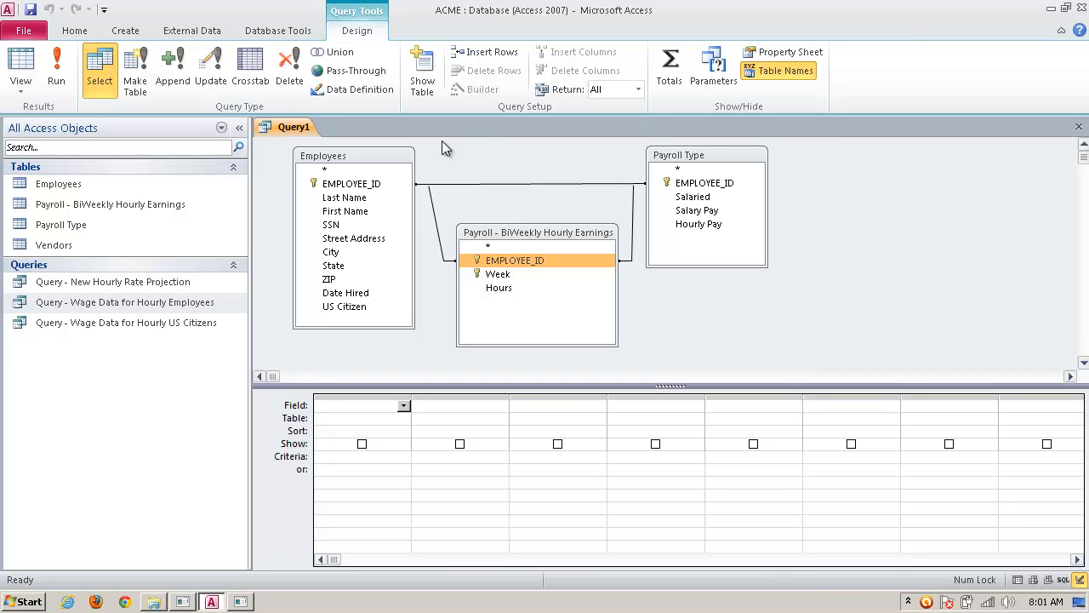
Step: Set Employees as the source table for the first three columns of the query grid
{"action": "left_click", "coordinate": [405, 418]}
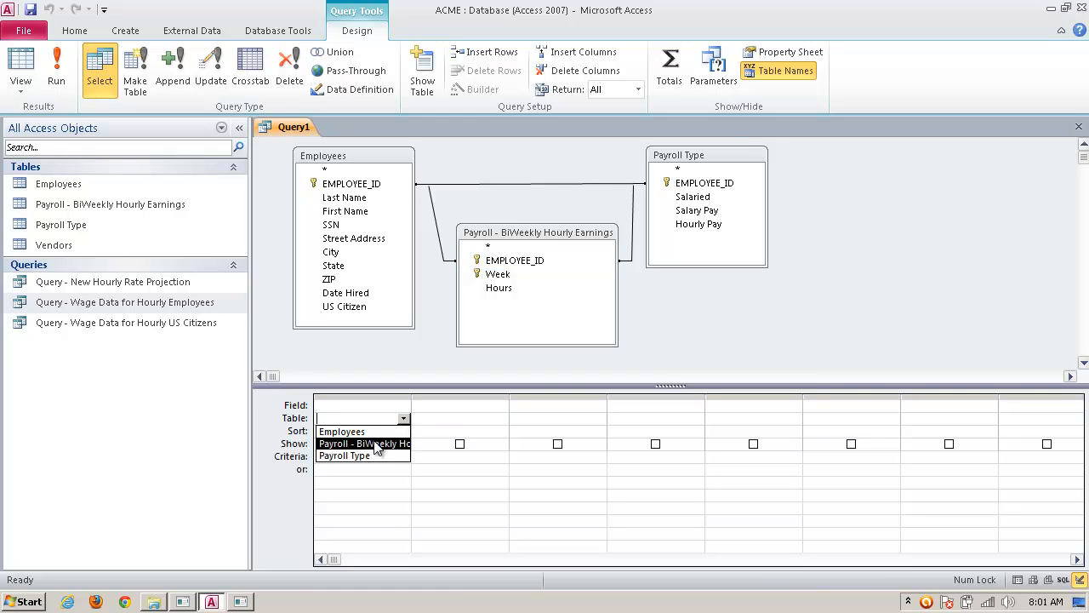
{"action": "left_click", "coordinate": [383, 431]}
{"action": "left_click", "coordinate": [503, 418]}
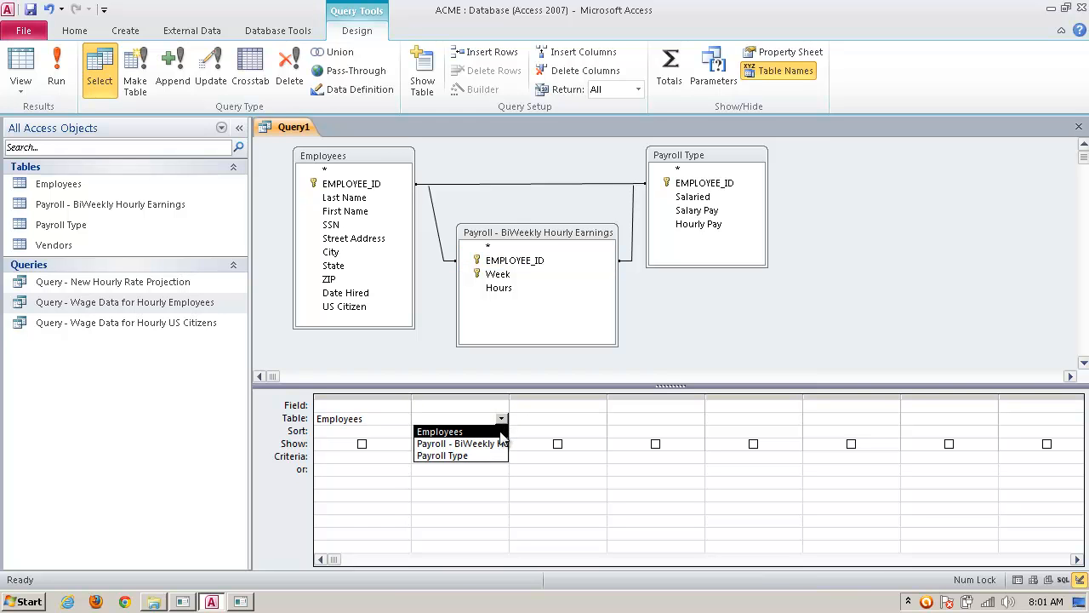
{"action": "left_click", "coordinate": [497, 431]}
{"action": "left_click", "coordinate": [562, 418]}
{"action": "left_click", "coordinate": [599, 418]}
{"action": "left_click", "coordinate": [536, 431]}
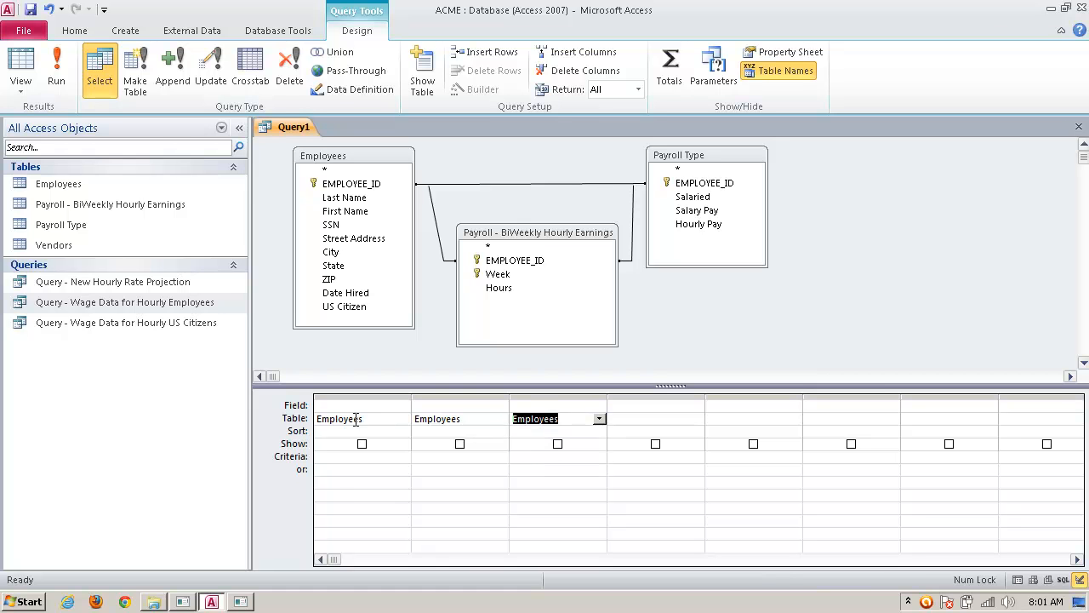
Step: Choose EMPLOYEE_ID as the field of the first grid column and narrow that column
{"action": "left_click", "coordinate": [397, 411]}
{"action": "left_click", "coordinate": [403, 406]}
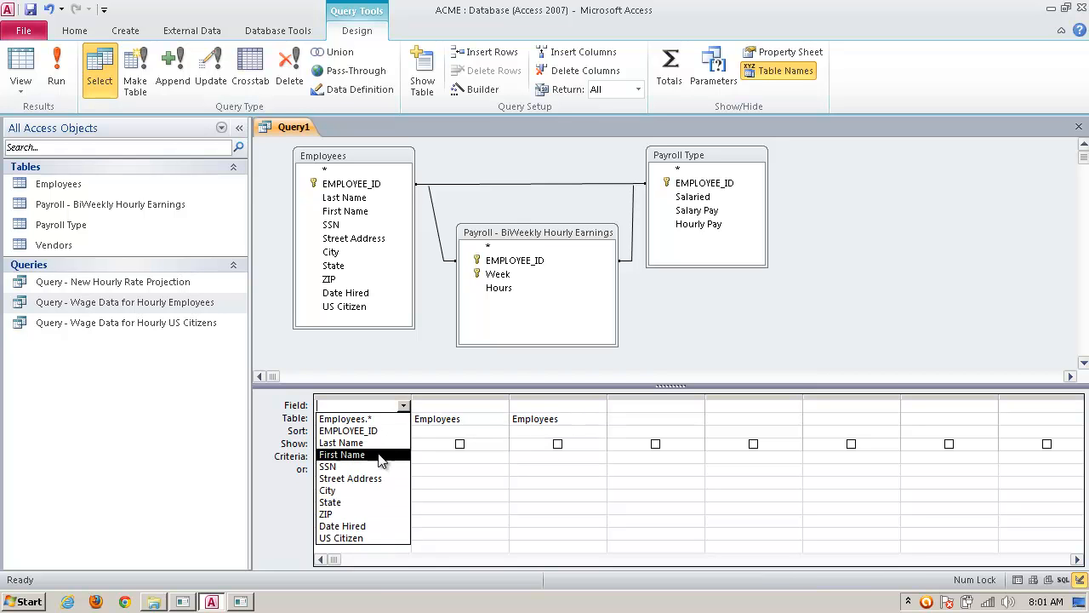
{"action": "left_click", "coordinate": [375, 431]}
{"action": "left_click_drag", "start_coordinate": [412, 394], "coordinate": [384, 399]}
{"action": "double_click", "coordinate": [383, 398]}
{"action": "double_click", "coordinate": [392, 398]}
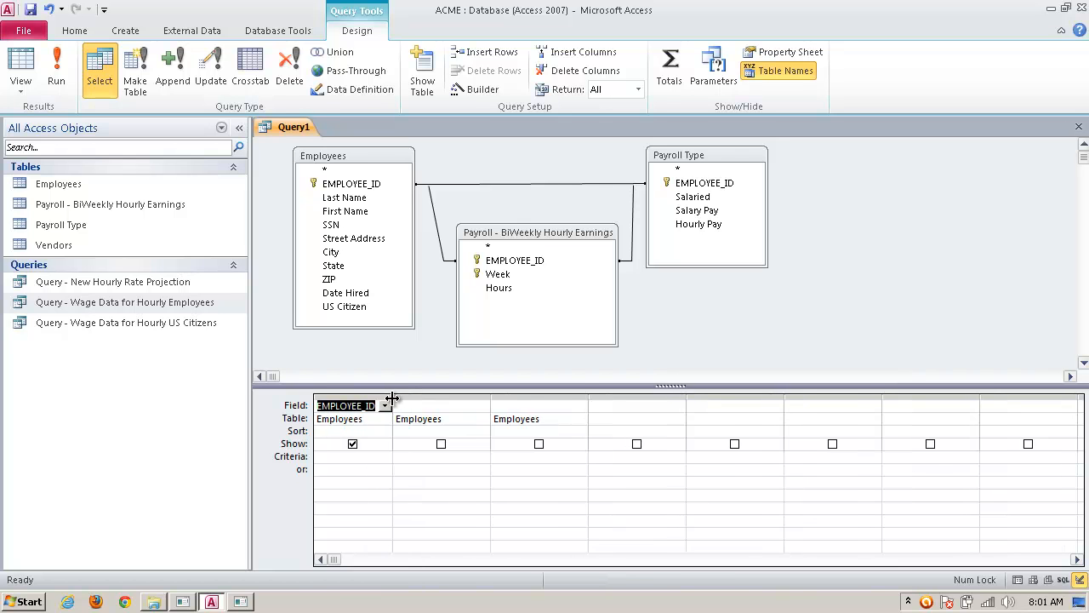
Step: Choose Last Name as the field of the second grid column and narrow that column
{"action": "left_click", "coordinate": [439, 406]}
{"action": "left_click", "coordinate": [482, 406]}
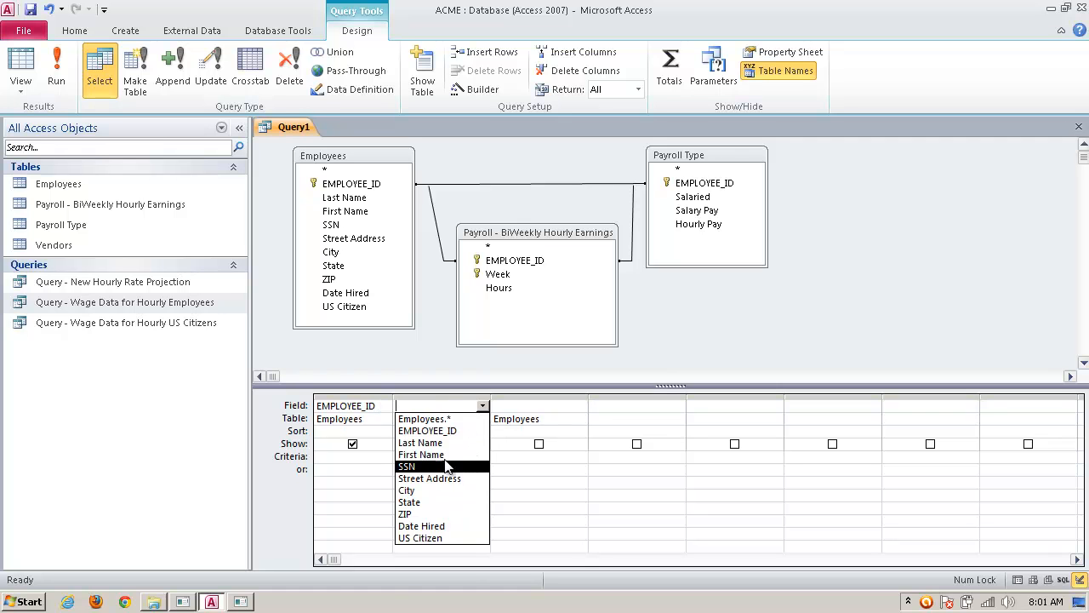
{"action": "left_click", "coordinate": [445, 443]}
{"action": "left_click_drag", "start_coordinate": [491, 395], "coordinate": [458, 395]}
Step: Choose First Name as the third column's field, narrow it, and tighten the EMPLOYEE_ID and Last Name columns to fit their text
{"action": "left_click", "coordinate": [471, 406]}
{"action": "left_click", "coordinate": [547, 406]}
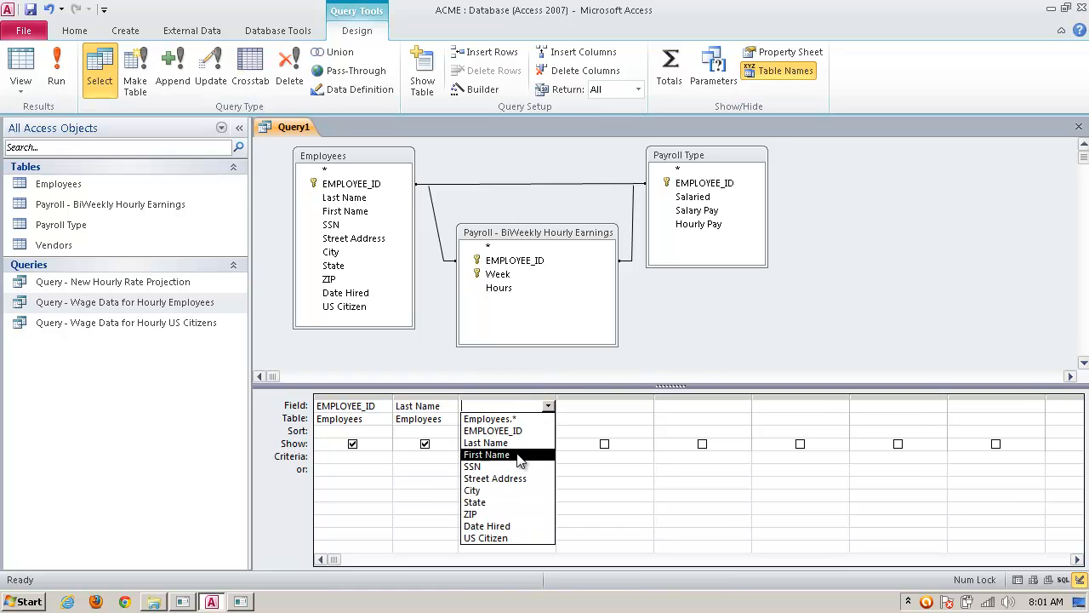
{"action": "left_click", "coordinate": [502, 454]}
{"action": "left_click_drag", "start_coordinate": [556, 395], "coordinate": [522, 400]}
{"action": "left_click", "coordinate": [544, 405]}
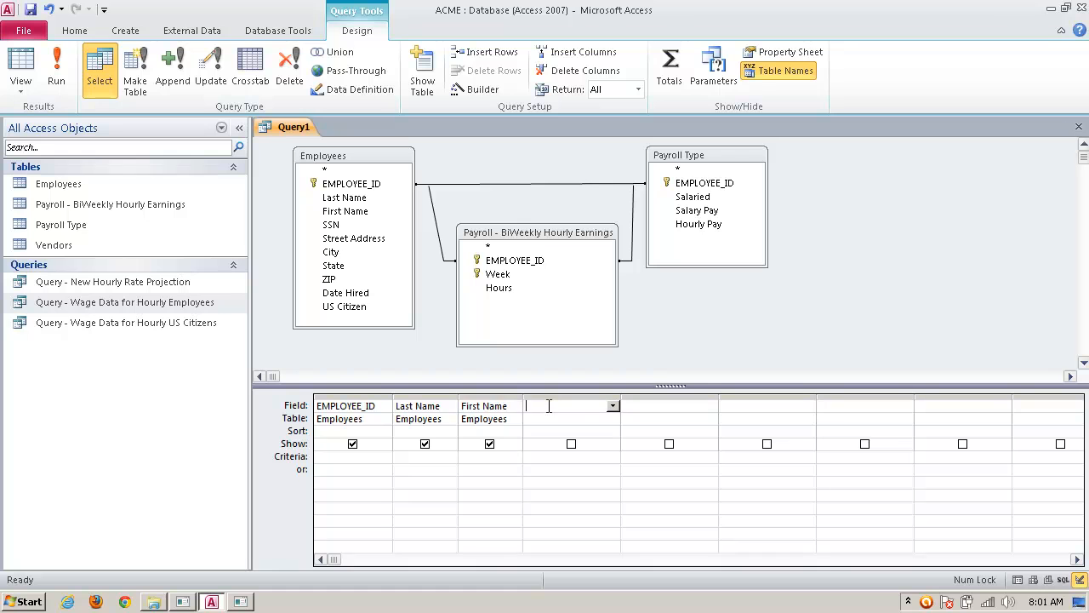
{"action": "left_click_drag", "start_coordinate": [391, 397], "coordinate": [377, 397]}
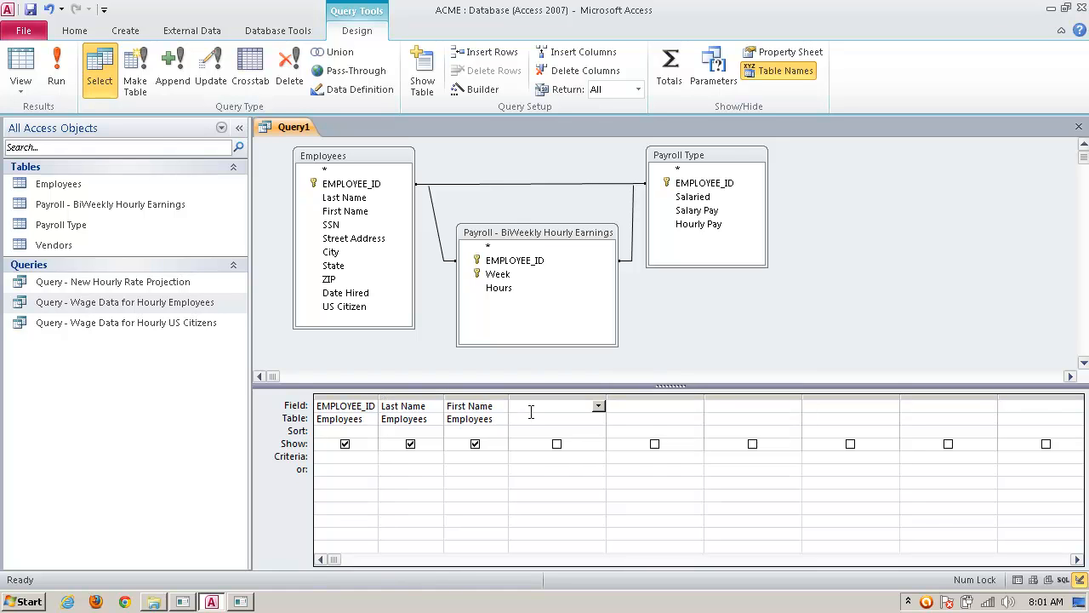
{"action": "left_click_drag", "start_coordinate": [443, 398], "coordinate": [433, 398]}
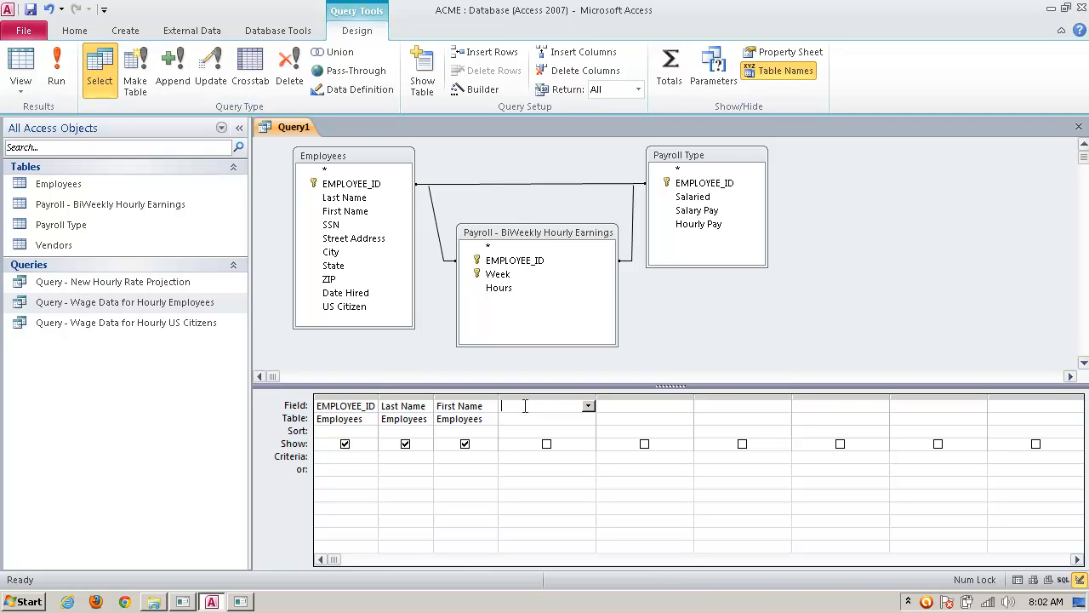
Step: Add the Salaried field from the Payroll Type table to the fourth column and narrow that column
{"action": "left_click", "coordinate": [588, 406]}
{"action": "left_click", "coordinate": [588, 407]}
{"action": "left_click", "coordinate": [588, 417]}
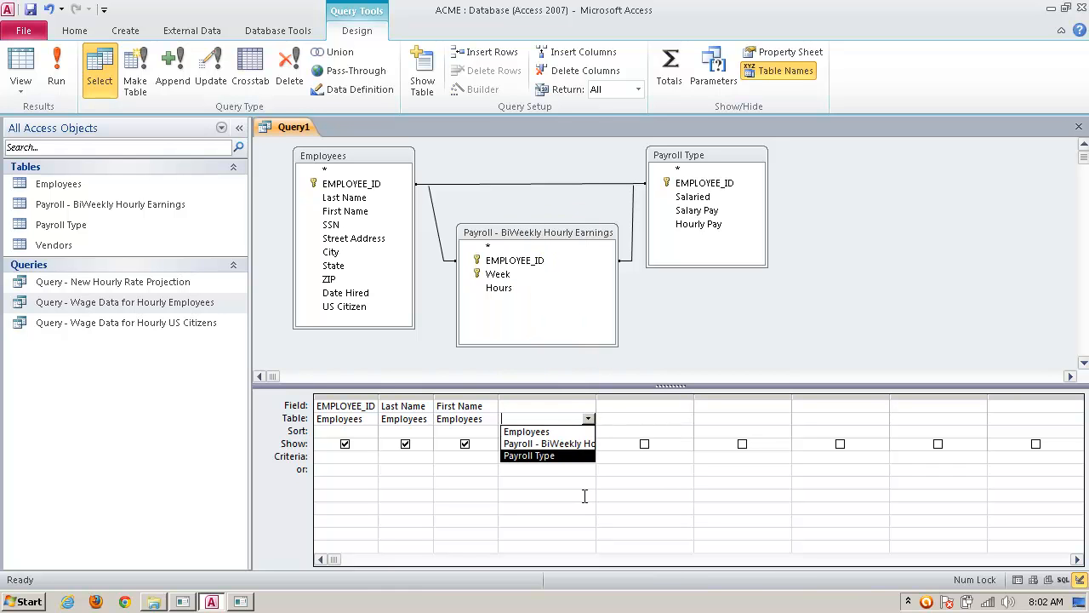
{"action": "left_click", "coordinate": [557, 455]}
{"action": "left_click", "coordinate": [588, 406]}
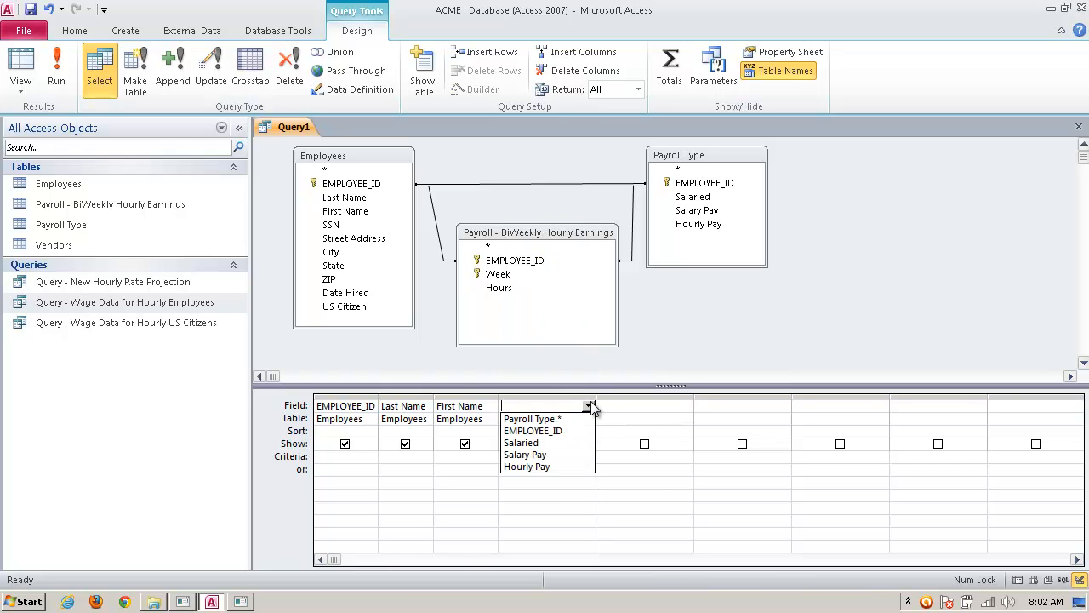
{"action": "left_click", "coordinate": [552, 443]}
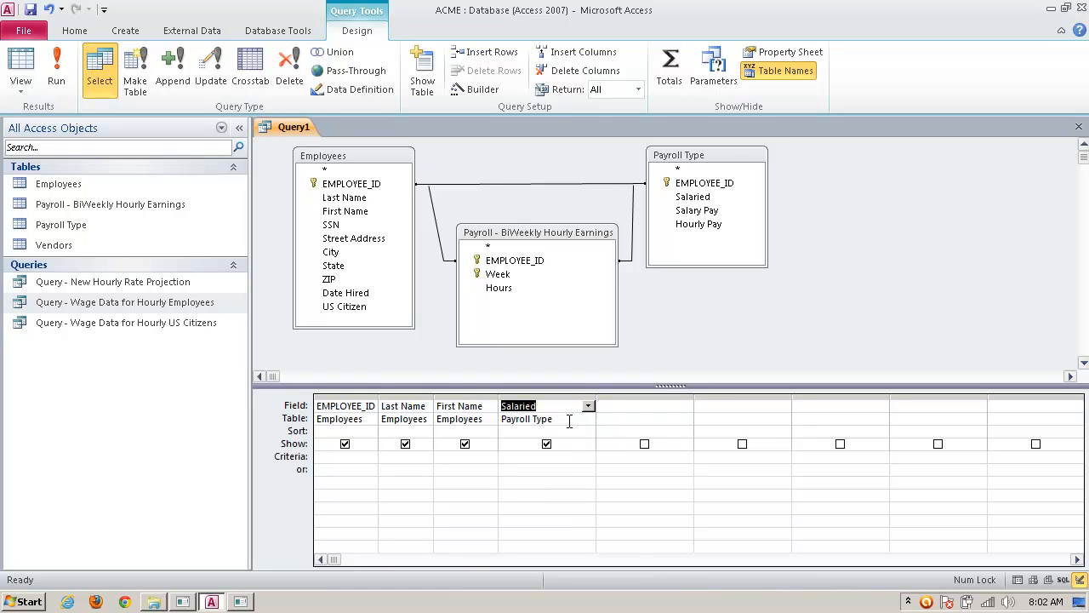
{"action": "left_click_drag", "start_coordinate": [594, 395], "coordinate": [574, 394]}
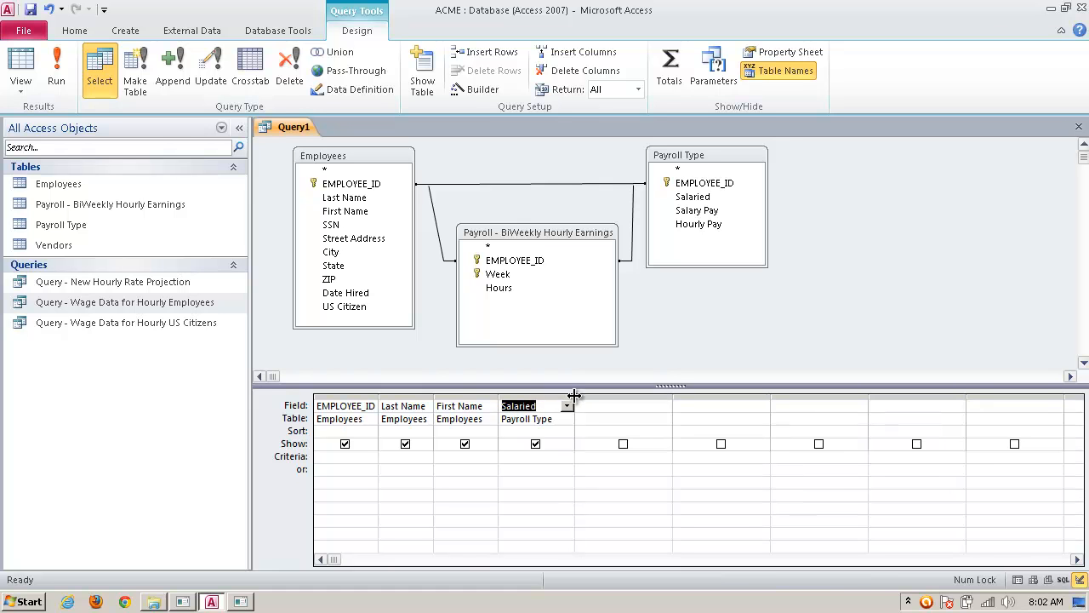
Step: Add the Salary Pay field from the Payroll Type table to the fifth column and narrow that column
{"action": "left_click", "coordinate": [549, 406]}
{"action": "left_click", "coordinate": [606, 408]}
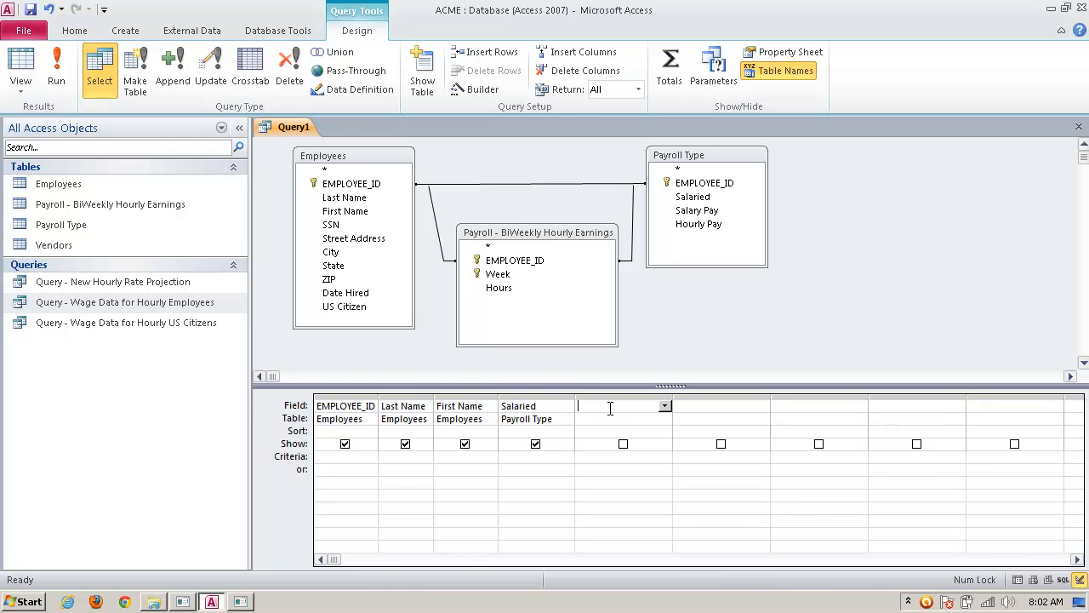
{"action": "left_click", "coordinate": [664, 407]}
{"action": "left_click", "coordinate": [663, 418]}
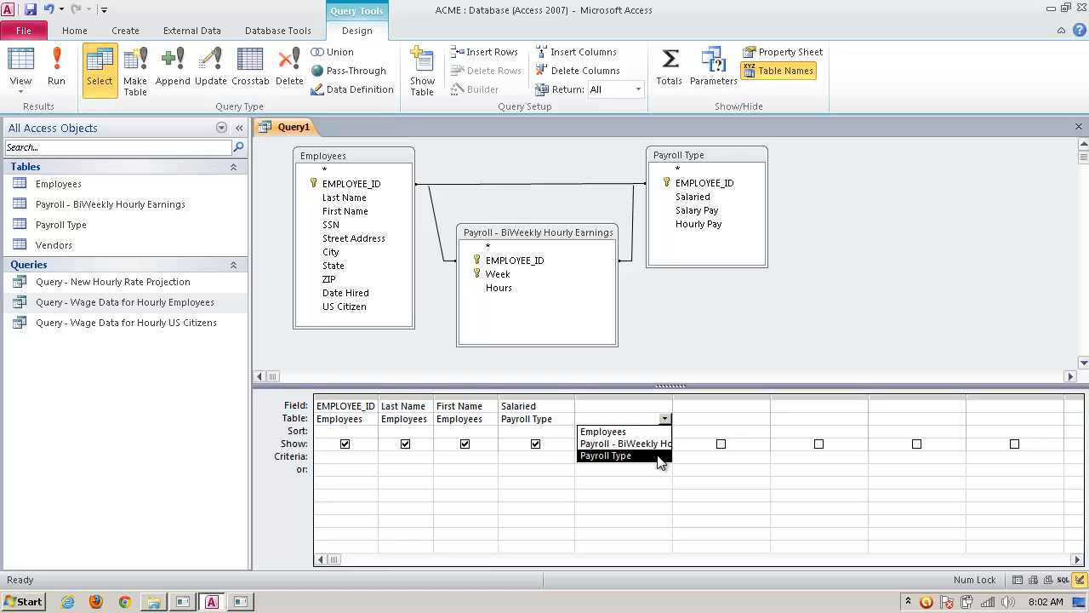
{"action": "left_click", "coordinate": [656, 457]}
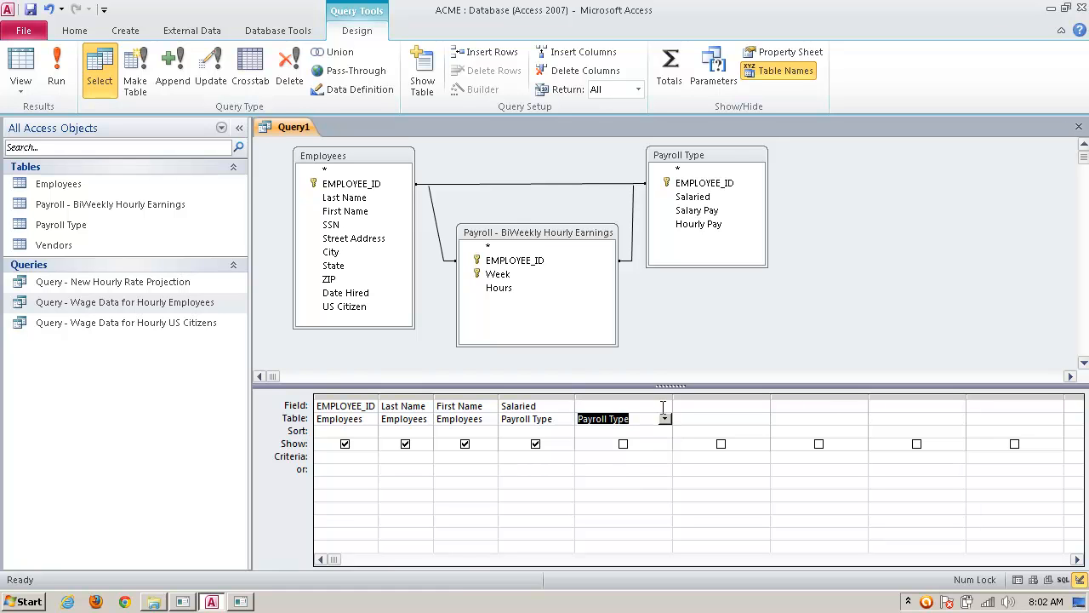
{"action": "left_click", "coordinate": [664, 407]}
{"action": "left_click", "coordinate": [645, 458]}
{"action": "left_click_drag", "start_coordinate": [671, 394], "coordinate": [653, 396]}
Step: Add the Week field from the Payroll - BiWeekly Hourly Earnings table to the sixth column
{"action": "left_click", "coordinate": [677, 405]}
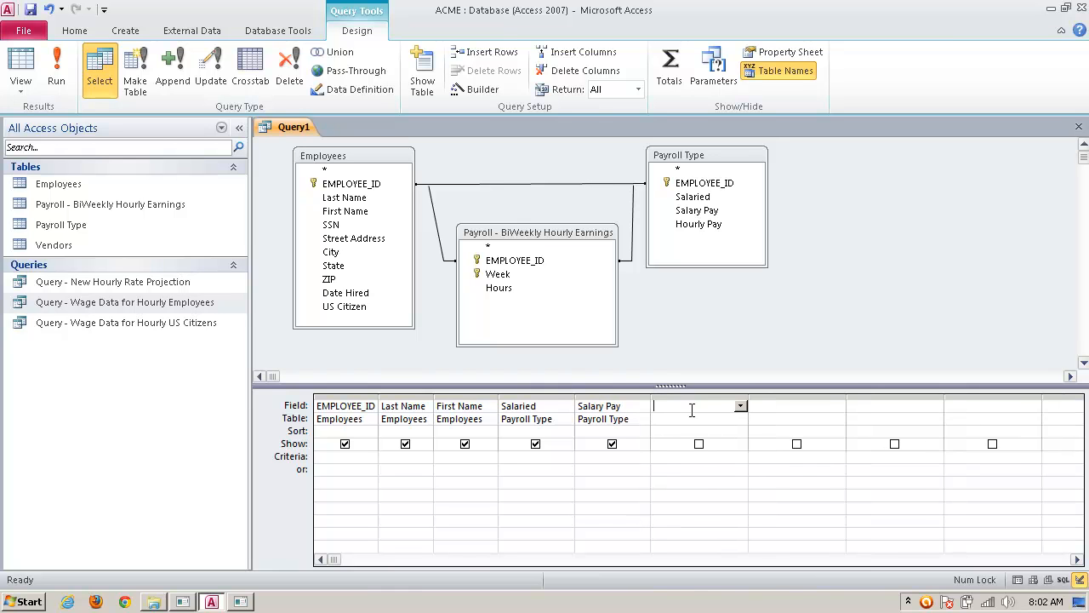
{"action": "left_click", "coordinate": [741, 406]}
{"action": "left_click", "coordinate": [741, 419]}
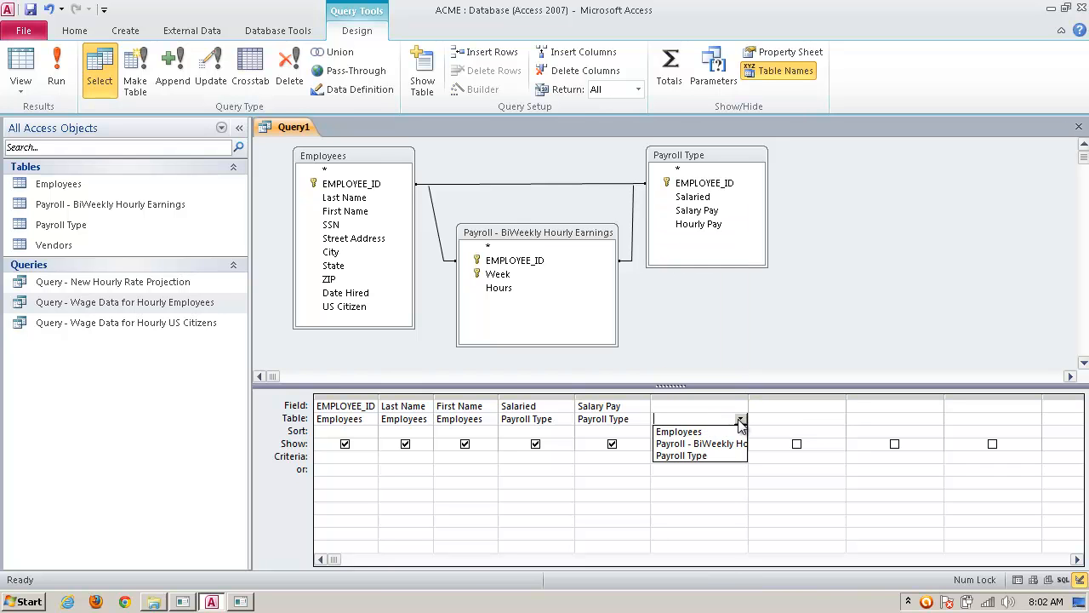
{"action": "left_click", "coordinate": [724, 443]}
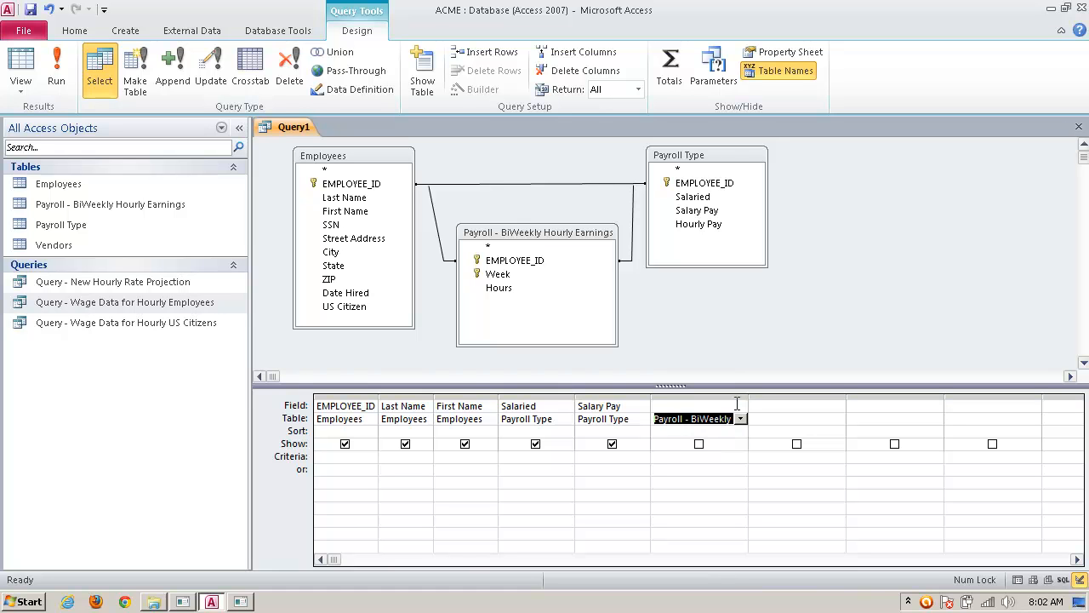
{"action": "left_click", "coordinate": [741, 406]}
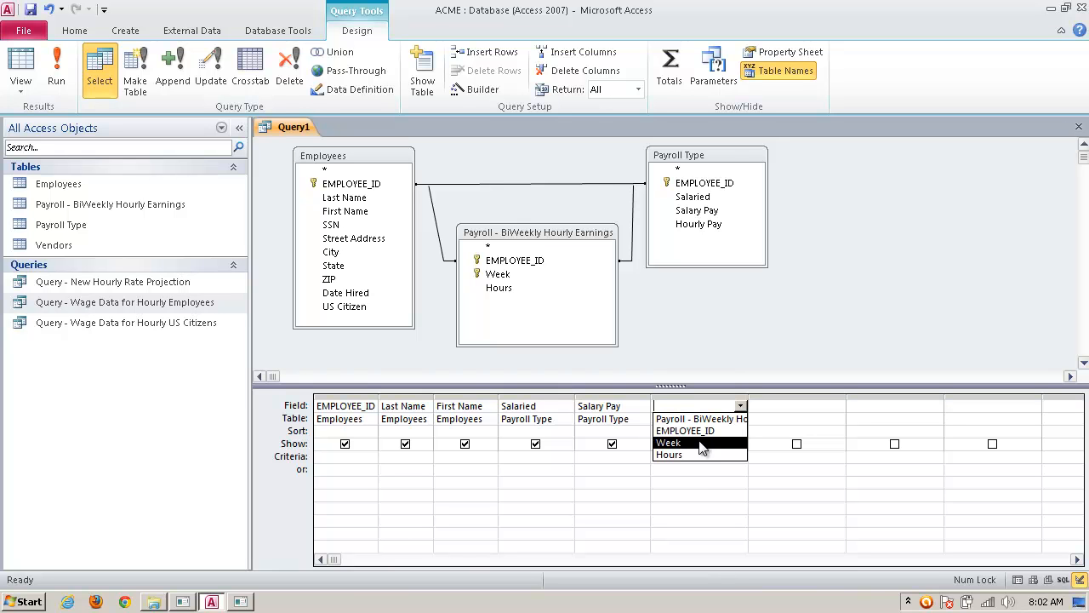
{"action": "left_click", "coordinate": [701, 442]}
Step: Narrow the Salaried, Salary Pay and Week columns to their field names and slightly widen the empty seventh column
{"action": "left_click", "coordinate": [772, 406]}
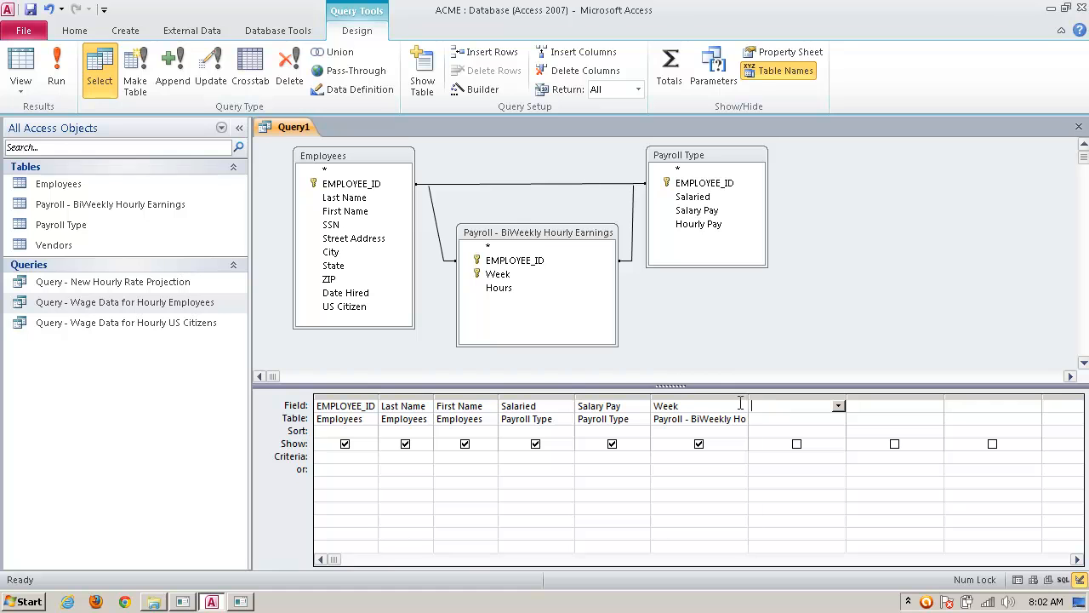
{"action": "left_click_drag", "start_coordinate": [748, 393], "coordinate": [547, 396]}
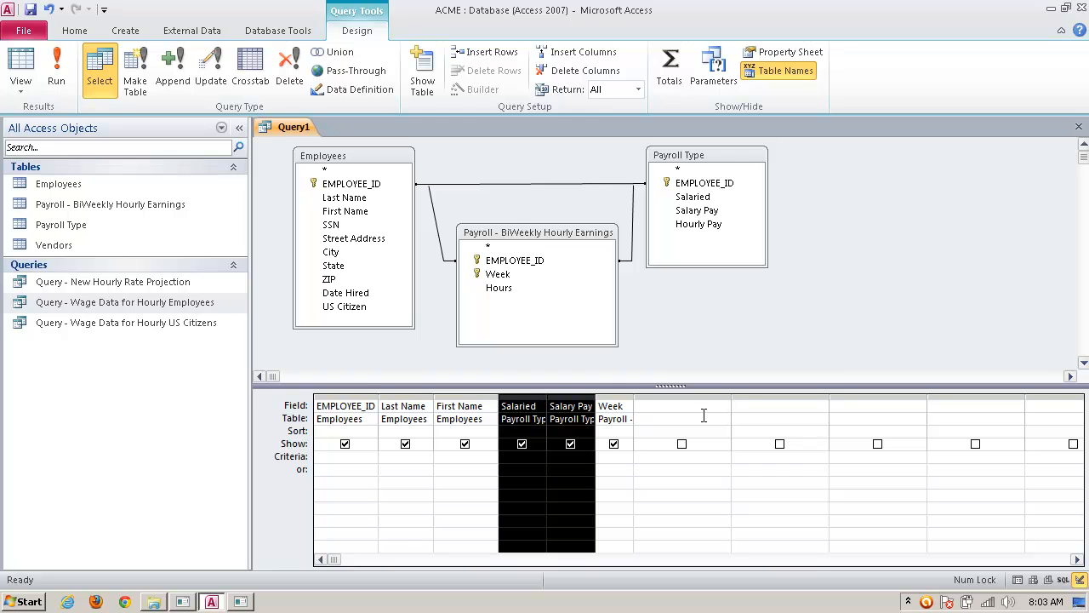
{"action": "left_click", "coordinate": [684, 406]}
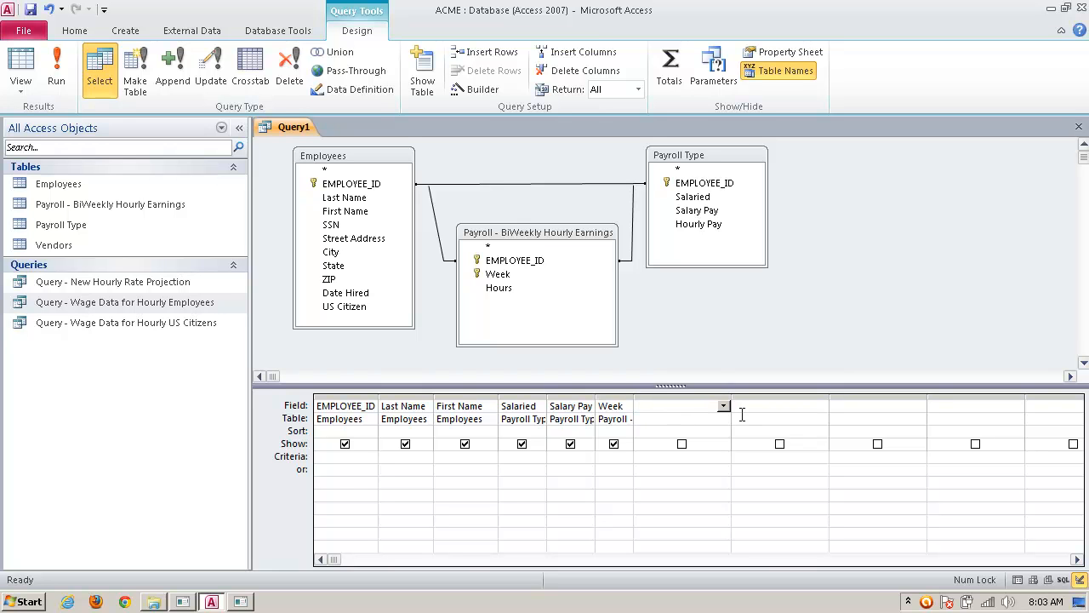
{"action": "left_click_drag", "start_coordinate": [732, 396], "coordinate": [741, 396]}
{"action": "left_click", "coordinate": [661, 409]}
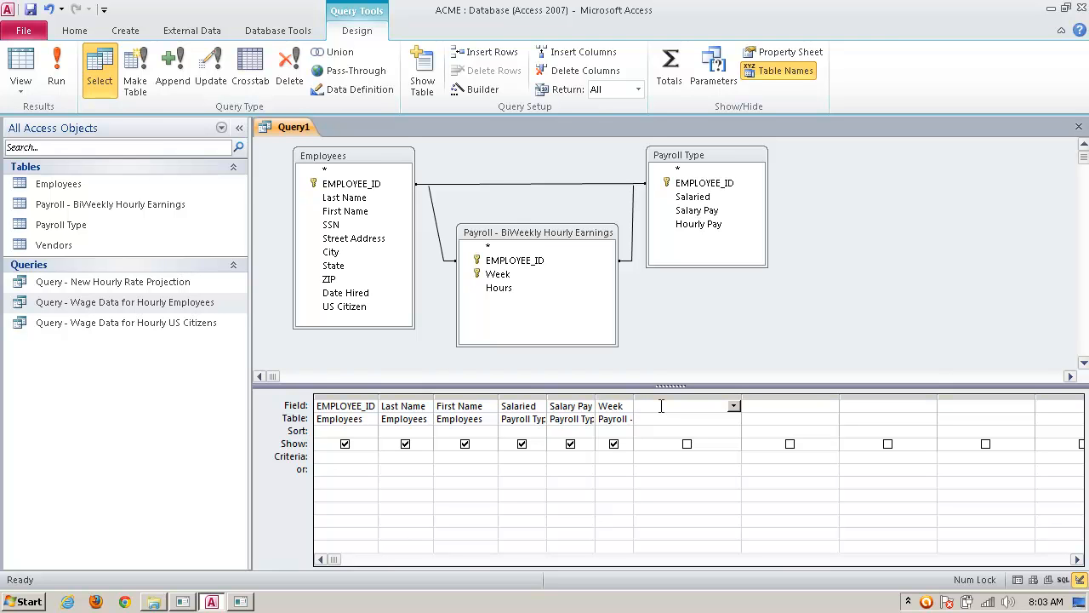
Step: Widen the sixth column, switch its source to the Payroll Type table's Hourly Pay field, and trim the column's width
{"action": "right_click", "coordinate": [599, 398]}
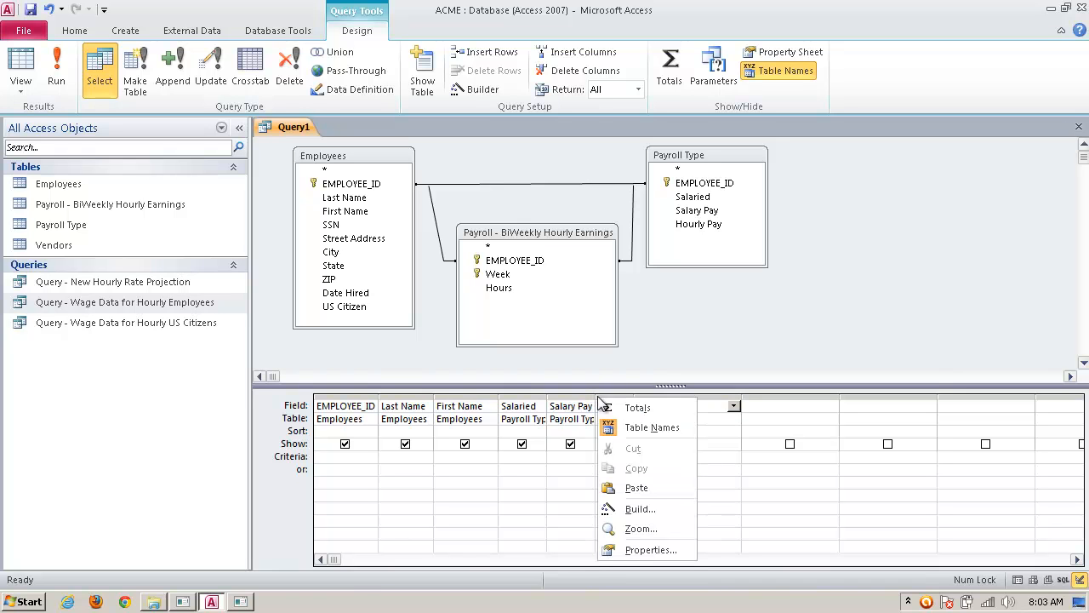
{"action": "key", "text": "Escape"}
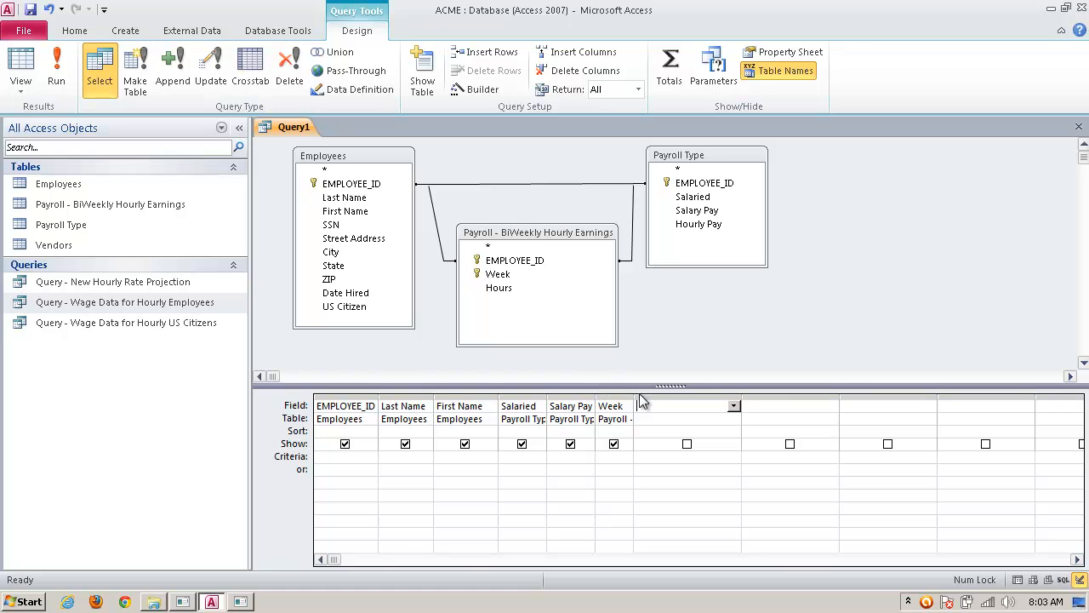
{"action": "left_click_drag", "start_coordinate": [637, 396], "coordinate": [672, 397]}
{"action": "left_click", "coordinate": [670, 420]}
{"action": "left_click", "coordinate": [670, 420]}
{"action": "left_click", "coordinate": [657, 456]}
{"action": "left_click", "coordinate": [666, 411]}
{"action": "left_click", "coordinate": [665, 406]}
{"action": "left_click", "coordinate": [650, 466]}
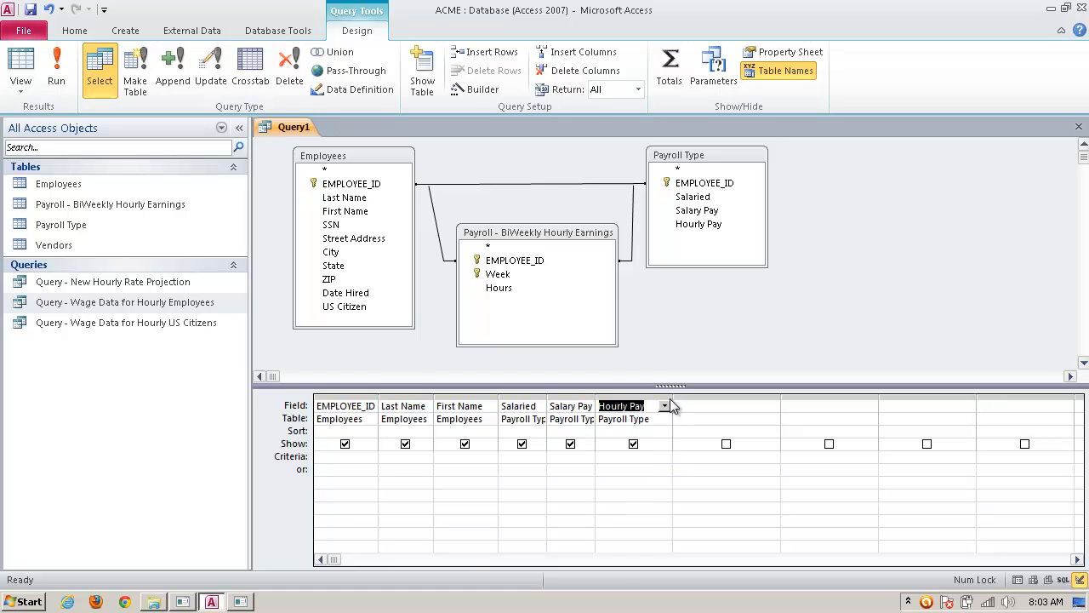
{"action": "mouse_move", "coordinate": [673, 398]}
{"action": "left_mouse_down"}
{"action": "mouse_move", "coordinate": [651, 397]}
{"action": "mouse_move", "coordinate": [663, 396]}
{"action": "left_mouse_up"}
Step: Add the Week field from Payroll - BiWeekly Hourly Earnings to the seventh column, and narrow the Week and Hourly Pay columns
{"action": "left_click", "coordinate": [714, 406]}
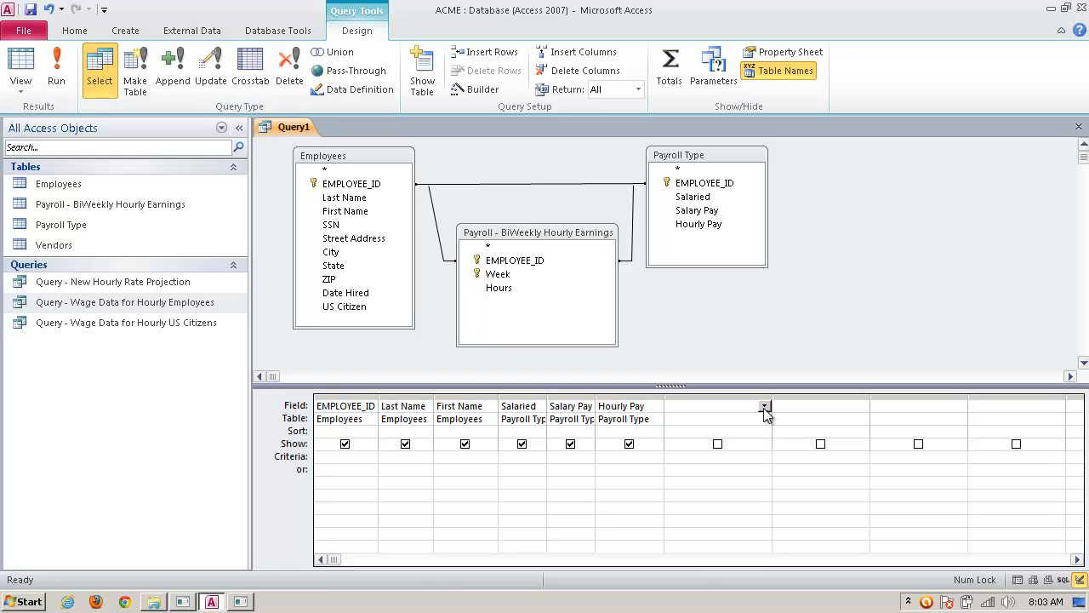
{"action": "left_click", "coordinate": [764, 418]}
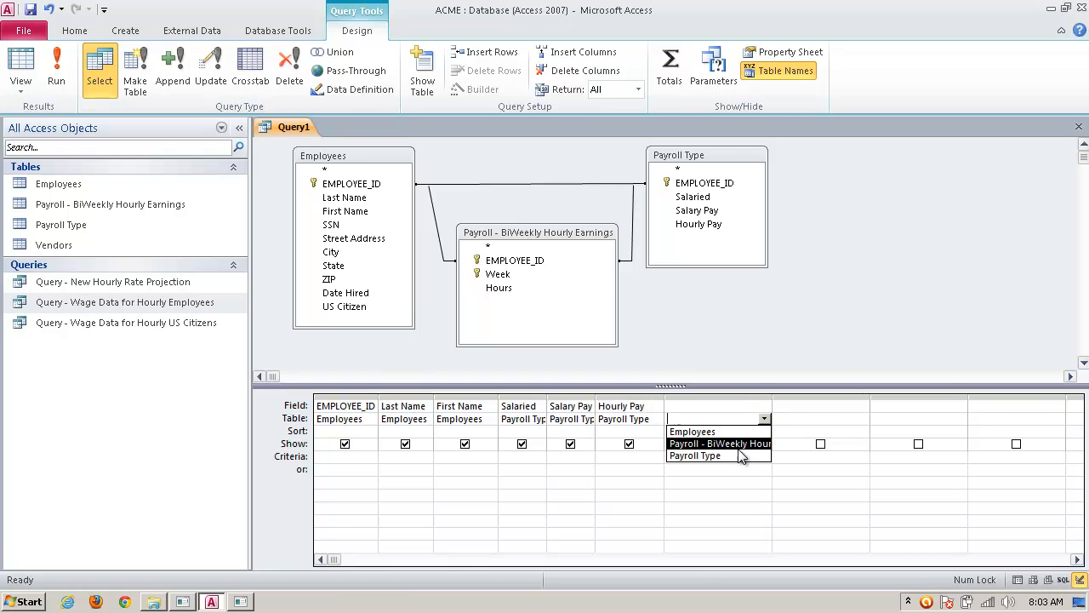
{"action": "left_click", "coordinate": [740, 446]}
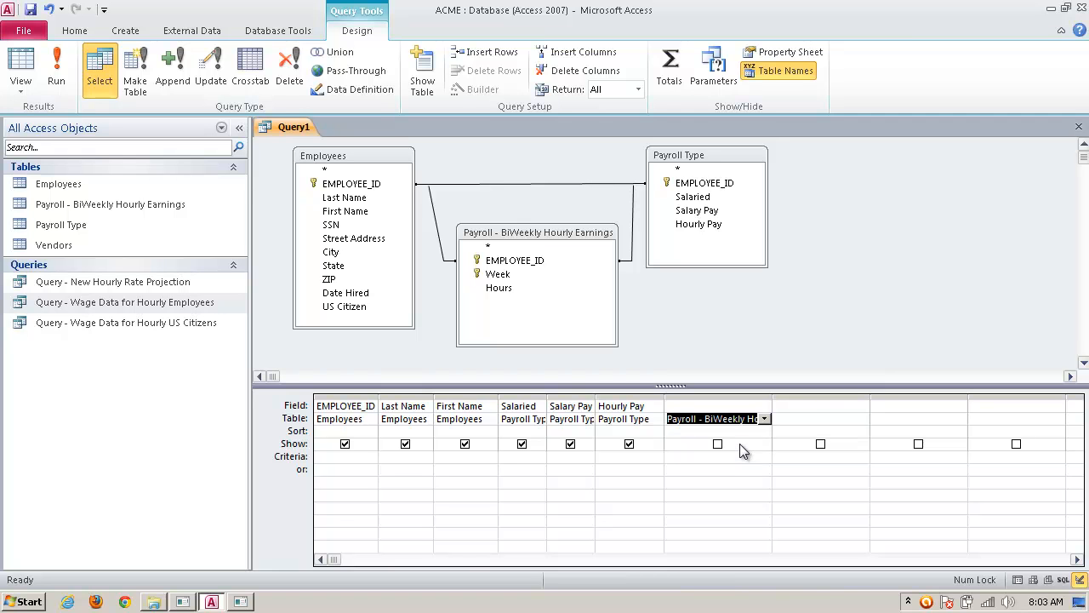
{"action": "left_click", "coordinate": [763, 406]}
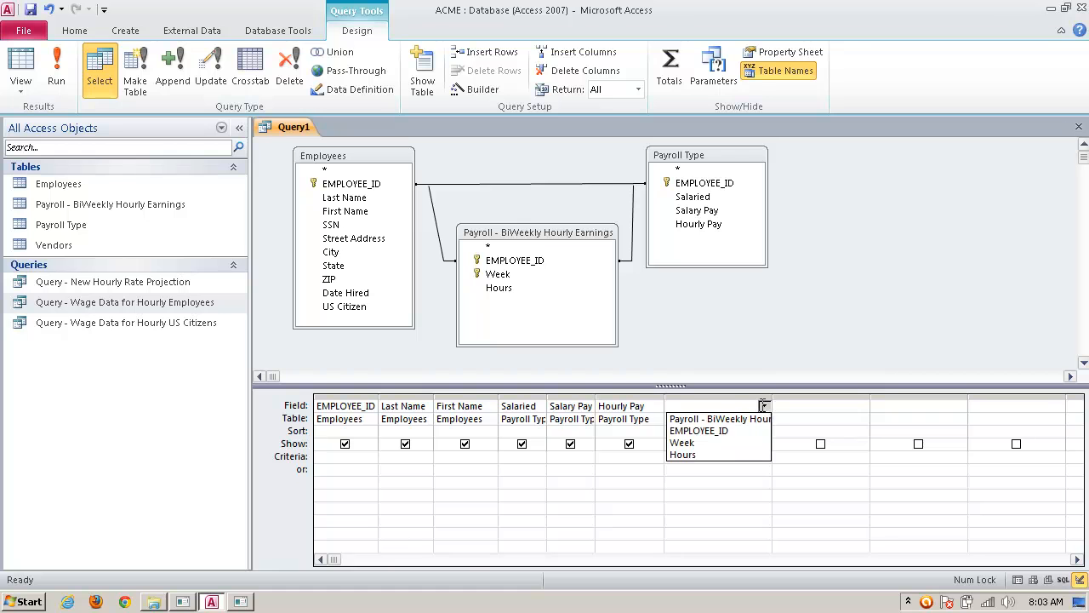
{"action": "left_click", "coordinate": [739, 443]}
{"action": "left_click_drag", "start_coordinate": [771, 395], "coordinate": [653, 398]}
{"action": "left_click", "coordinate": [785, 409]}
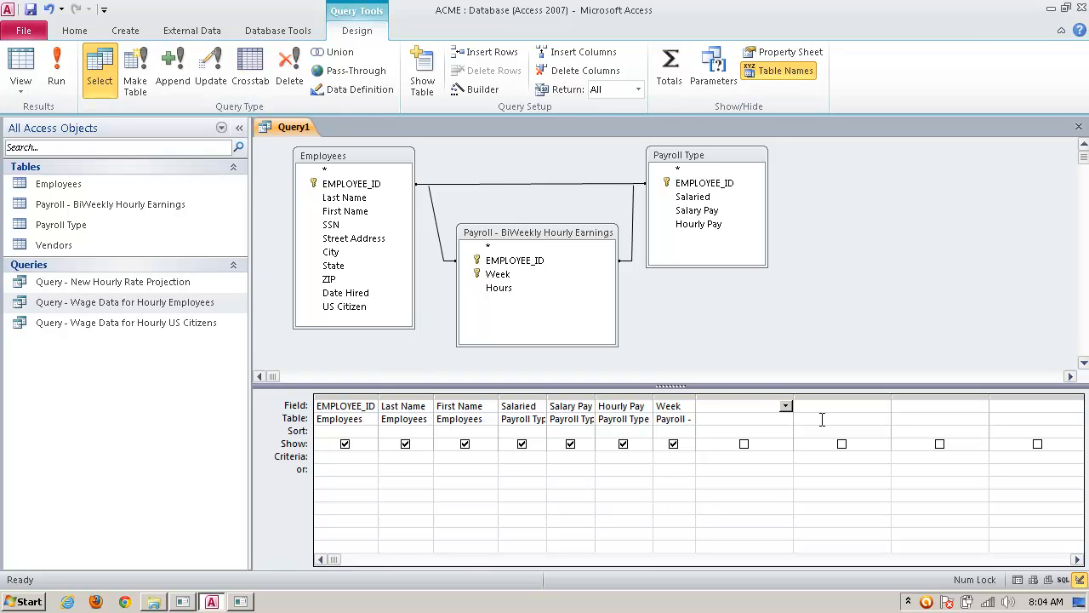
Step: Start a calculated field in the empty eighth column with the expression Weekly Pay: [Hourly Pay]
{"action": "type", "text": "B"}
{"action": "key", "text": "BackSpace"}
{"action": "type", "text": "Weekly "}
{"action": "type", "text": "Pay:"}
{"action": "type", "text": " ["}
{"action": "type", "text": "Hourly Pa"}
{"action": "type", "text": "y]"}
{"action": "left_click", "coordinate": [706, 223]}
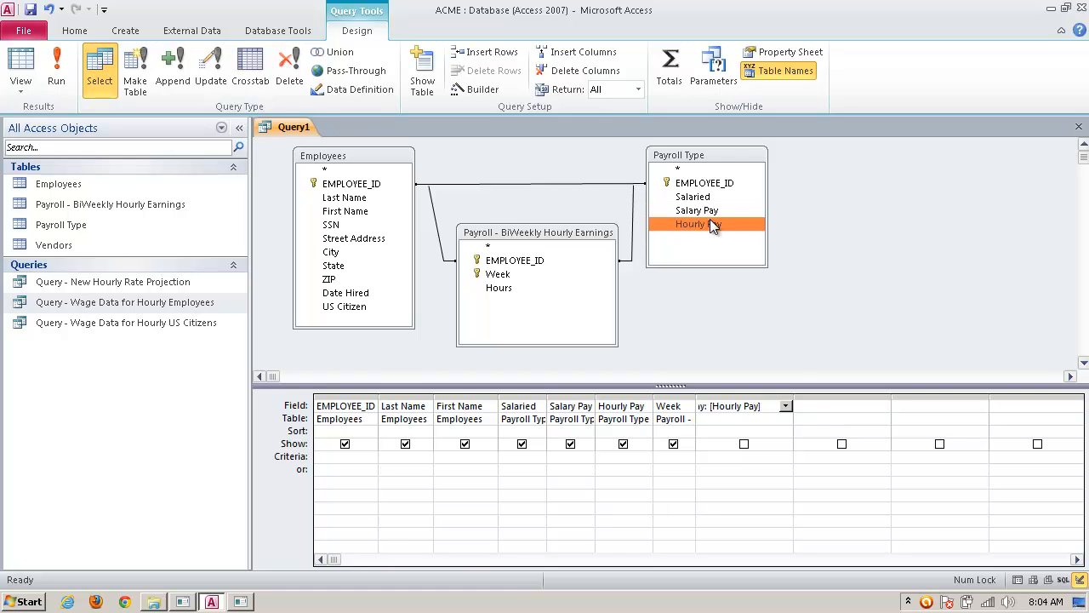
Step: Widen the Weekly Pay column, complete its expression with *[Hours], and trim the column's width to fit it
{"action": "left_click", "coordinate": [786, 407]}
{"action": "left_click_drag", "start_coordinate": [794, 395], "coordinate": [879, 398]}
{"action": "type", "text": "*"}
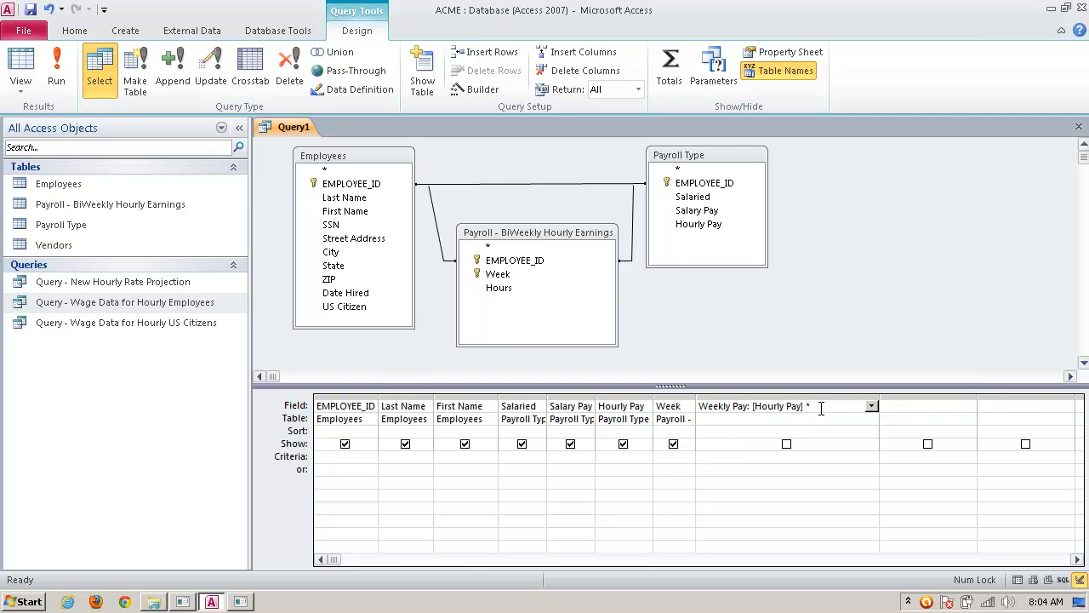
{"action": "type", "text": "[Hours]"}
{"action": "left_click", "coordinate": [923, 417]}
{"action": "left_click_drag", "start_coordinate": [879, 397], "coordinate": [846, 399]}
{"action": "left_click", "coordinate": [904, 405]}
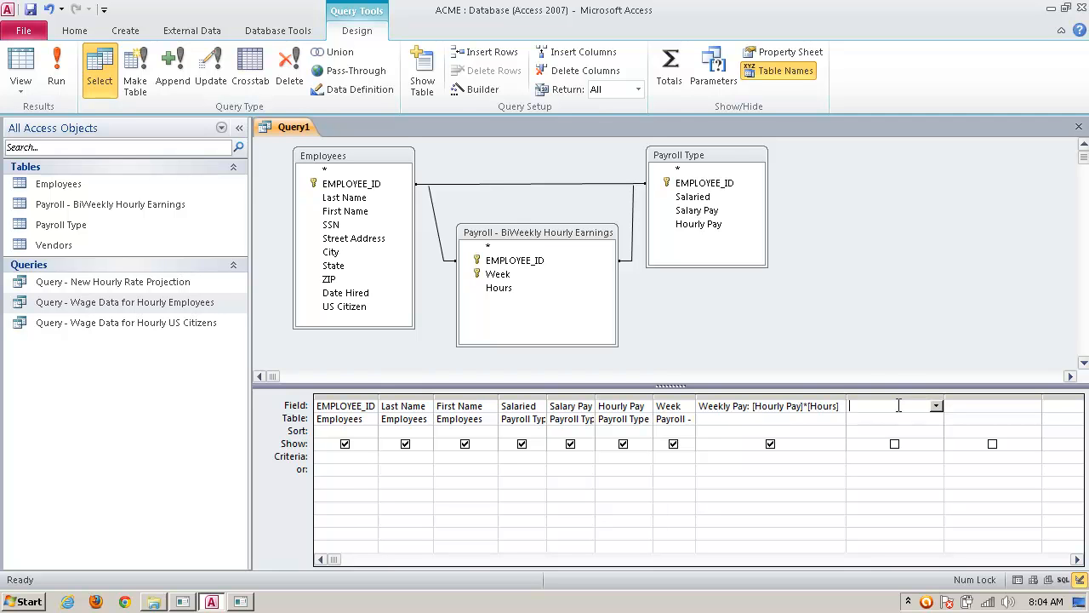
Step: Set the criteria to =2 for the Week field and =No for the Salaried field
{"action": "left_click", "coordinate": [874, 329]}
{"action": "left_click", "coordinate": [669, 456]}
{"action": "type", "text": "=2"}
{"action": "left_click", "coordinate": [500, 457]}
{"action": "type", "text": "="}
{"action": "type", "text": "No"}
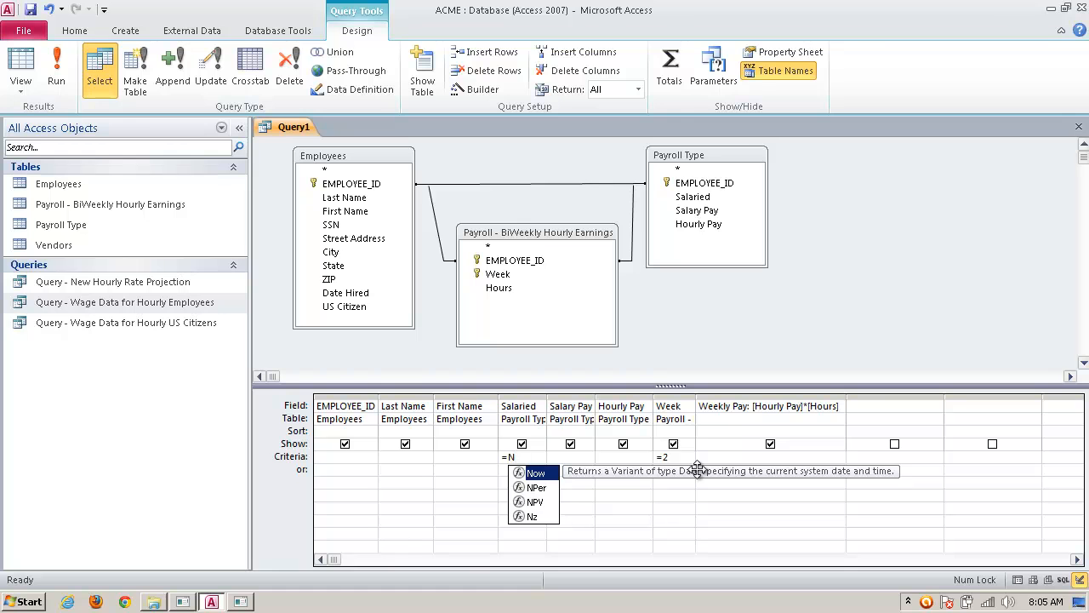
{"action": "left_click", "coordinate": [720, 457]}
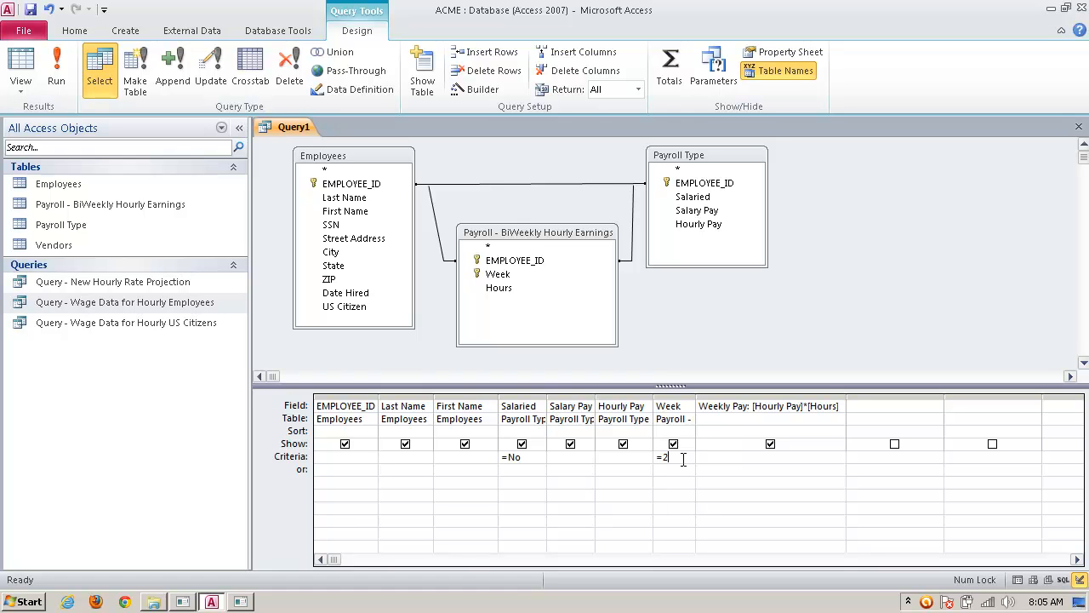
Step: Rename the calculated field from Weekly Pay to Week 2 Pay, keeping its expression
{"action": "left_click", "coordinate": [729, 407]}
{"action": "type", "text": "S"}
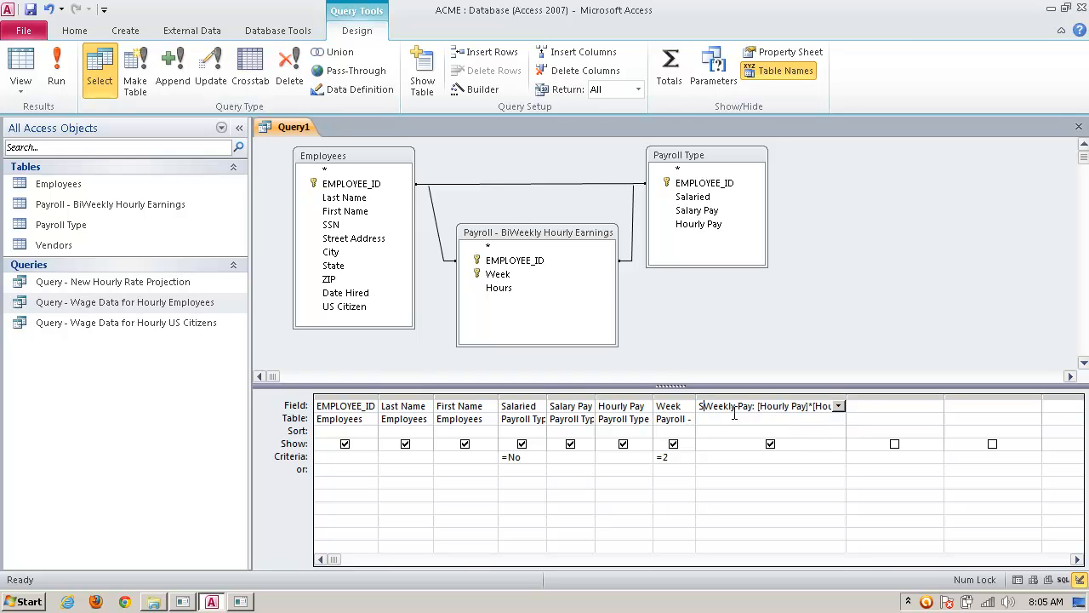
{"action": "key", "text": "BackSpace"}
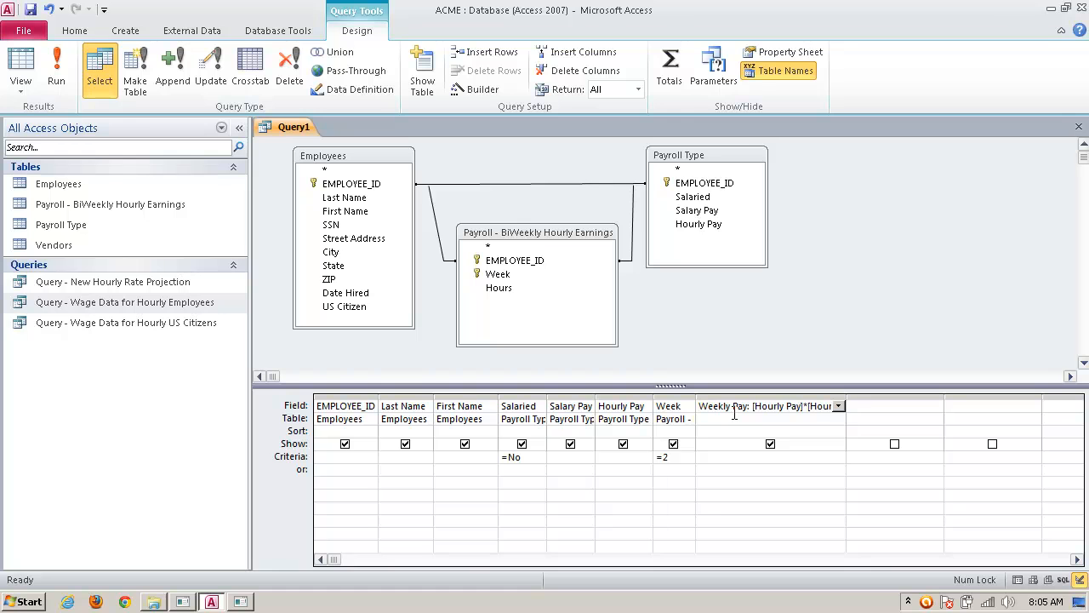
{"action": "key", "text": "Delete"}
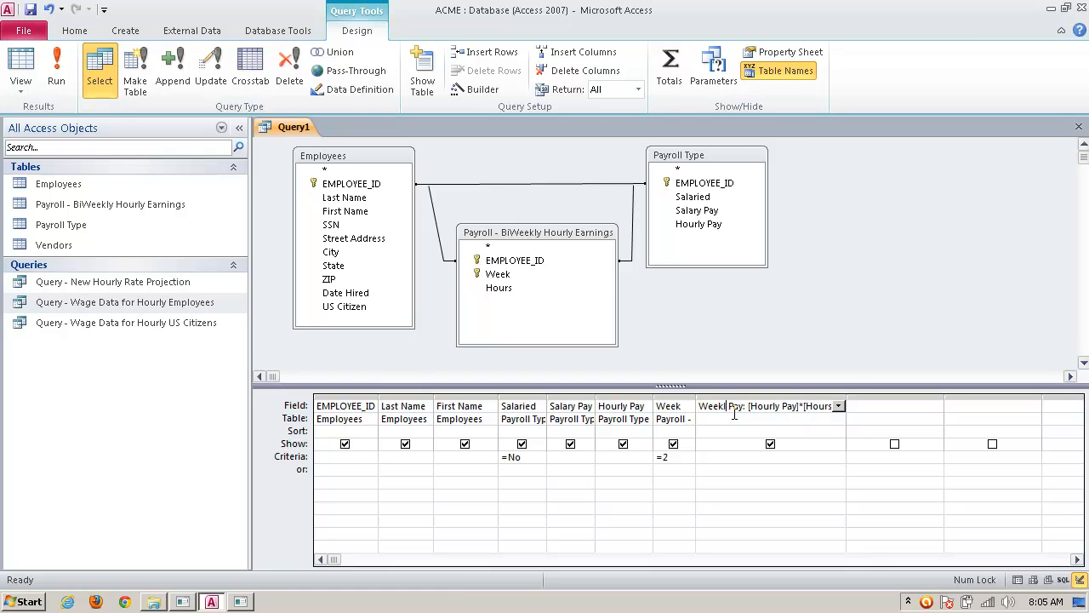
{"action": "key", "text": "BackSpace"}
{"action": "type", "text": "2"}
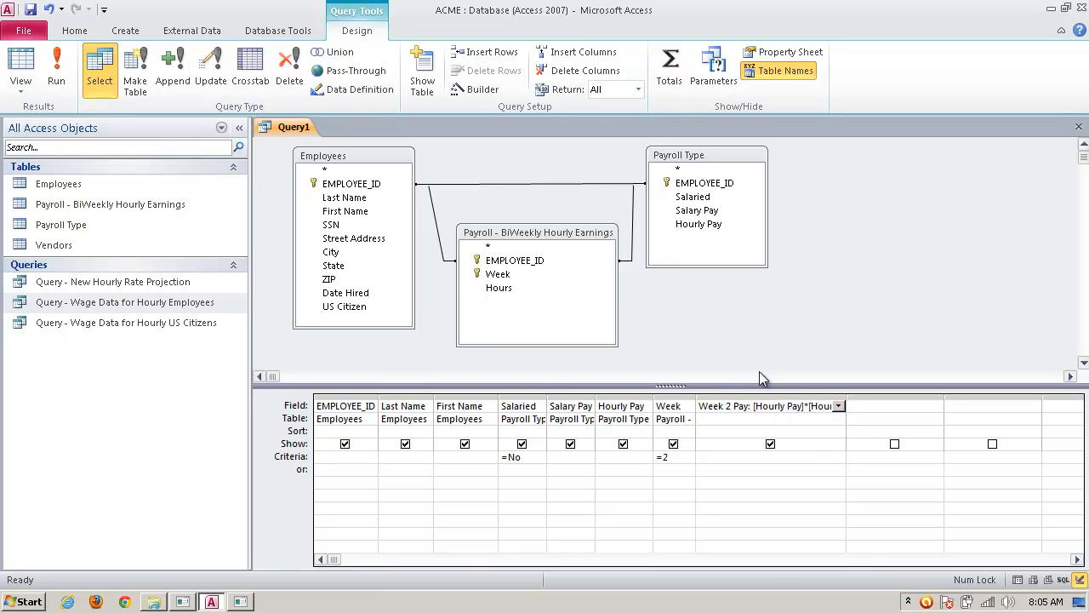
{"action": "left_click", "coordinate": [868, 406]}
{"action": "left_click", "coordinate": [701, 406]}
Step: Close the query and save it as Query - Week 2 Hourly Pay
{"action": "left_click", "coordinate": [1079, 126]}
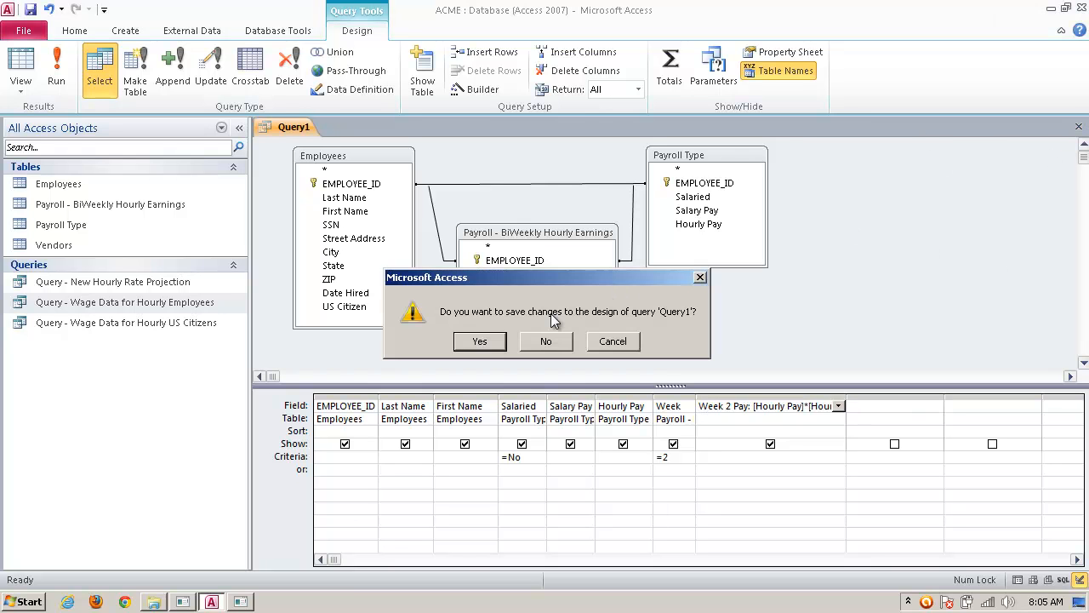
{"action": "left_click", "coordinate": [480, 340]}
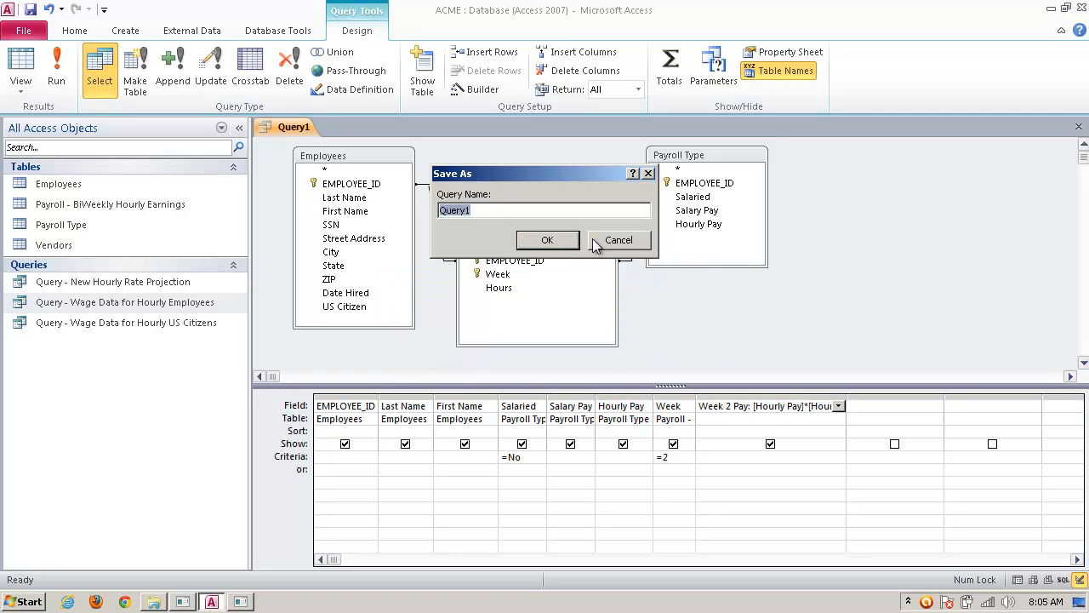
{"action": "type", "text": "Query - Week 2 Hourly Pay"}
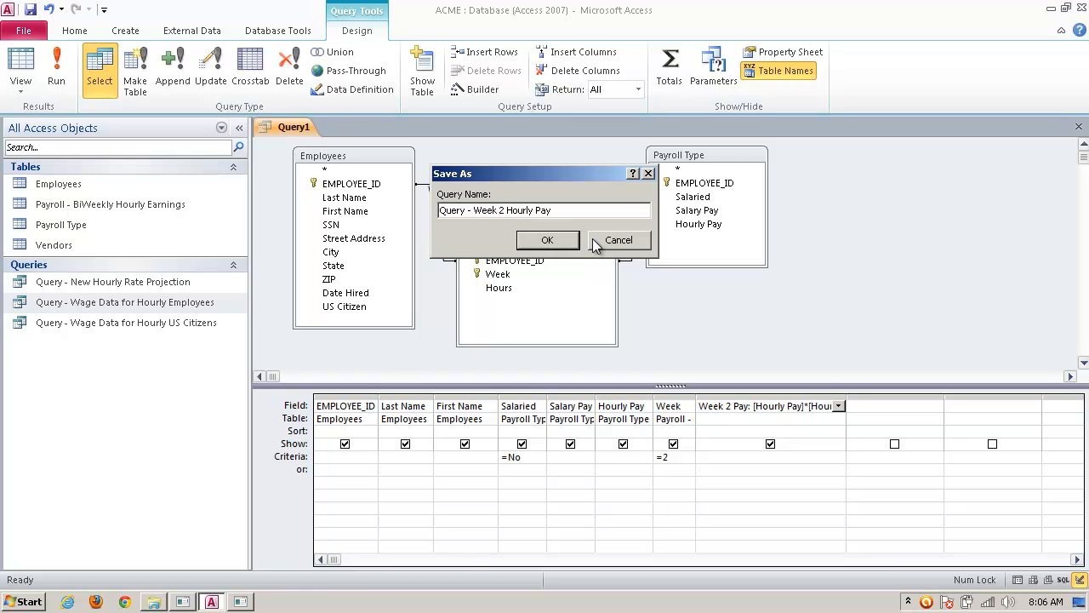
{"action": "key", "text": "Return"}
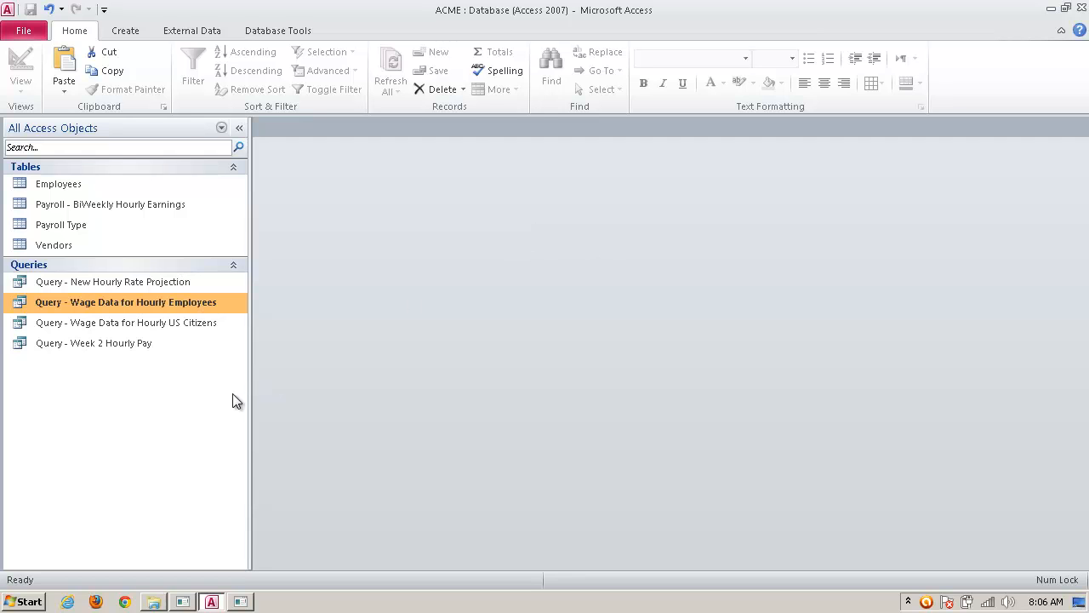
Step: View the results of Query - Week 2 Hourly Pay, close them, and reopen the query in Design view
{"action": "double_click", "coordinate": [123, 348]}
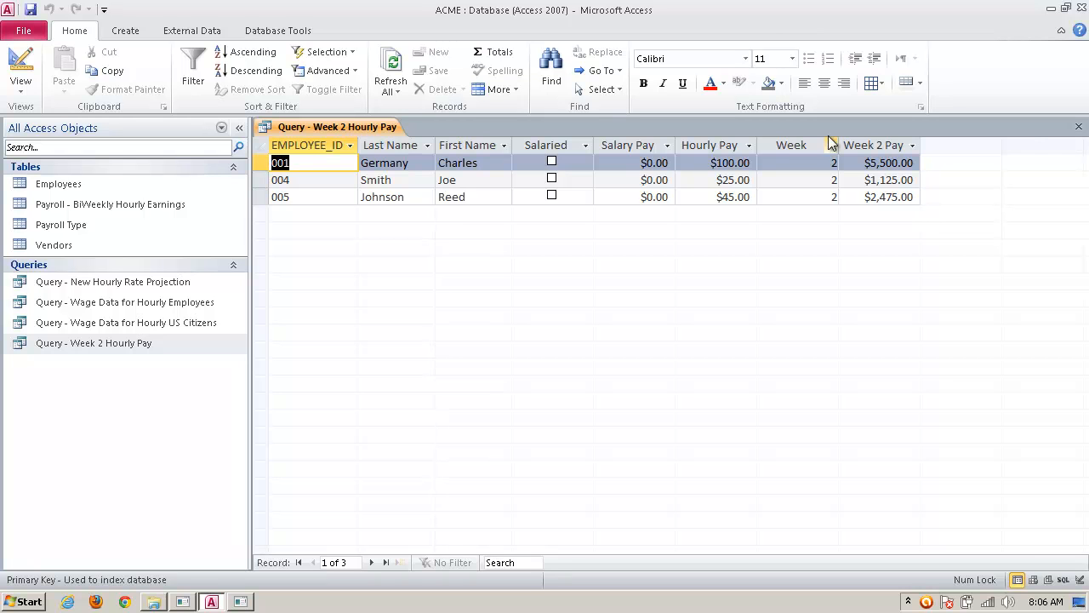
{"action": "left_click", "coordinate": [1079, 126]}
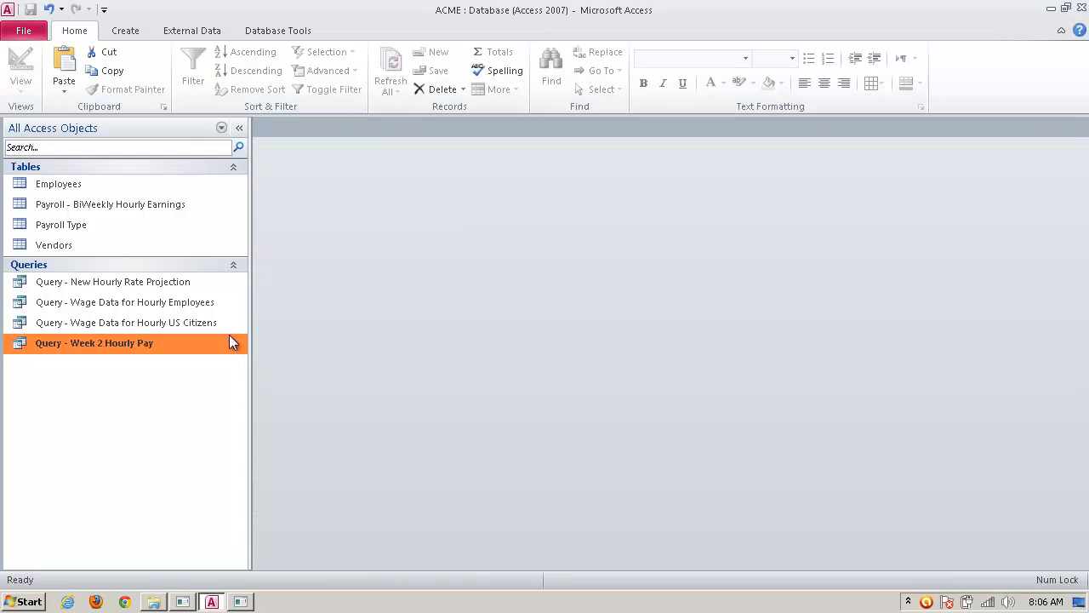
{"action": "right_click", "coordinate": [160, 349]}
{"action": "left_click", "coordinate": [231, 138]}
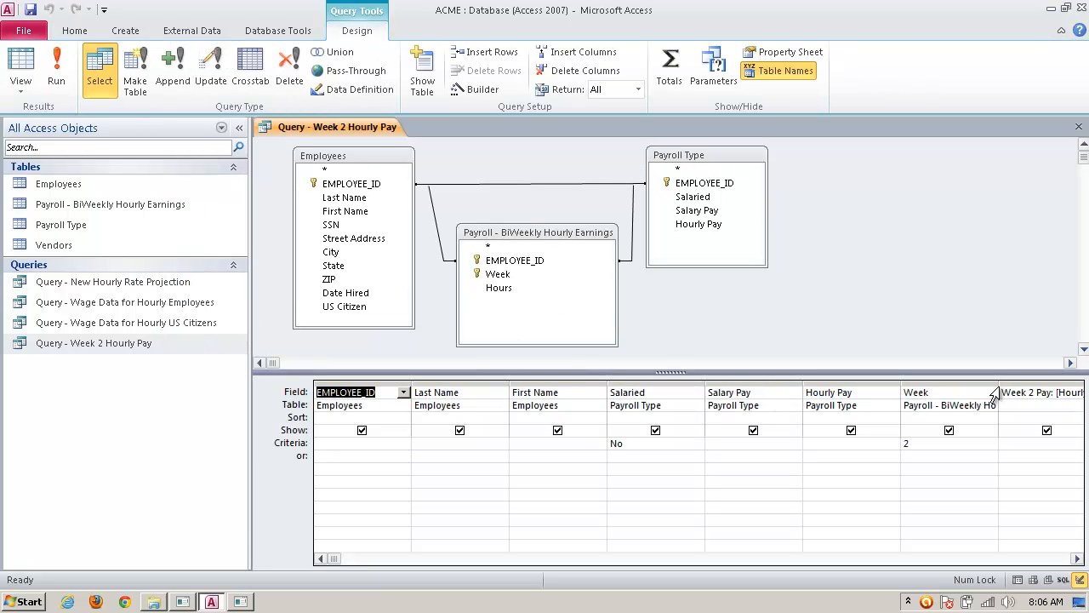
{"action": "right_click", "coordinate": [996, 393]}
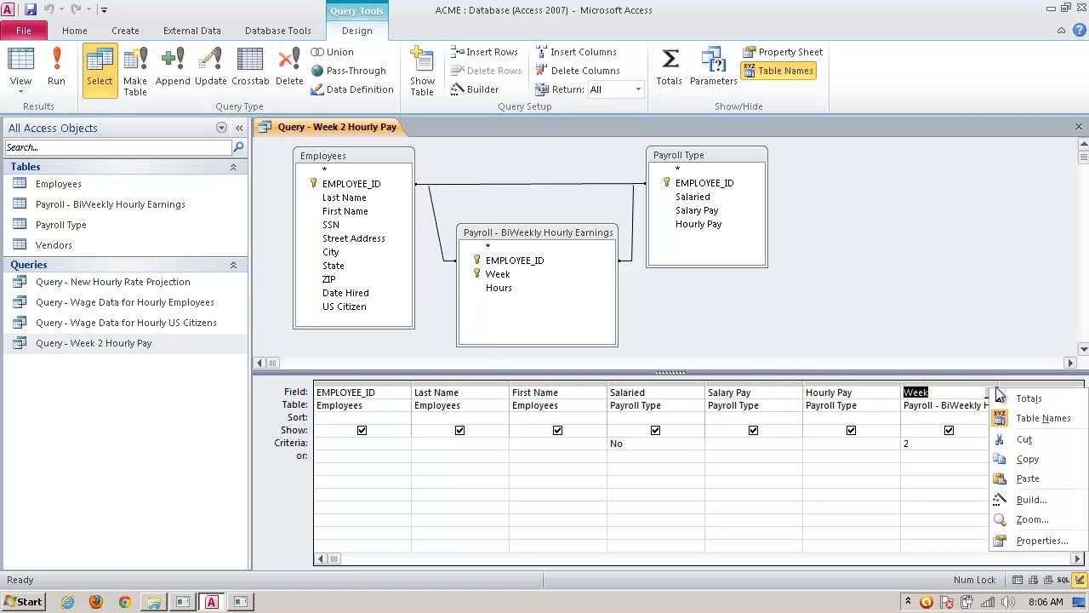
{"action": "left_click", "coordinate": [944, 384]}
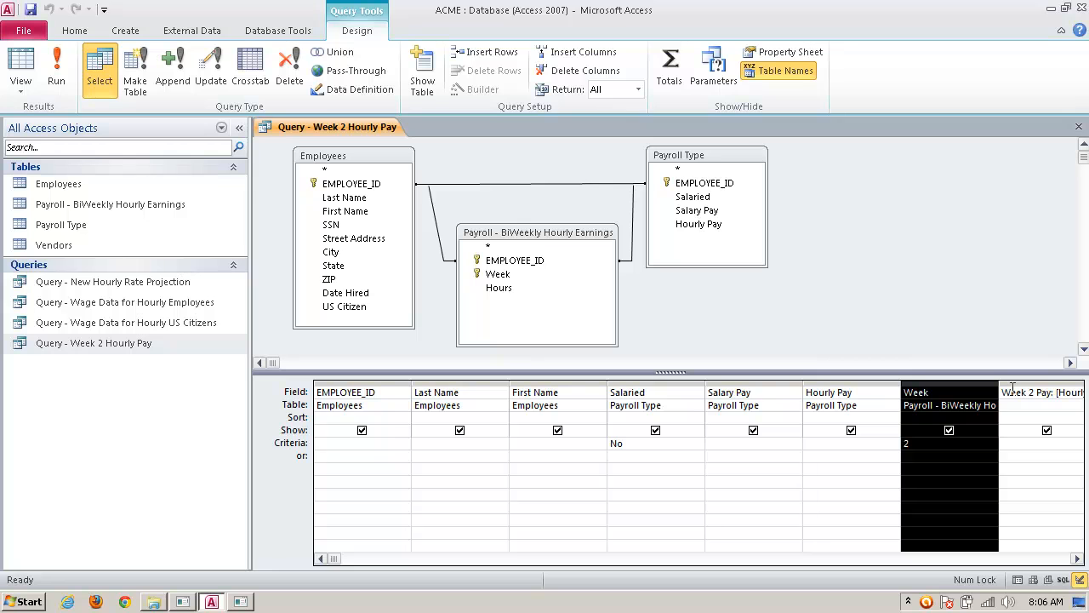
{"action": "left_click", "coordinate": [873, 407]}
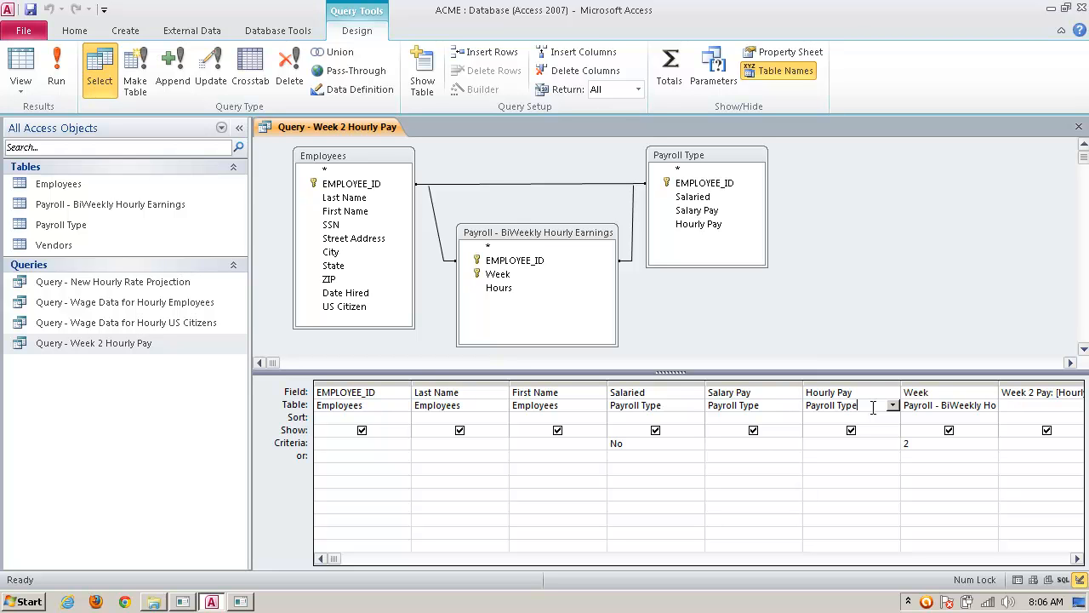
Step: Cut the Week 2 Pay expression and paste it one column further along, leaving an empty column after Week
{"action": "left_click", "coordinate": [1003, 392]}
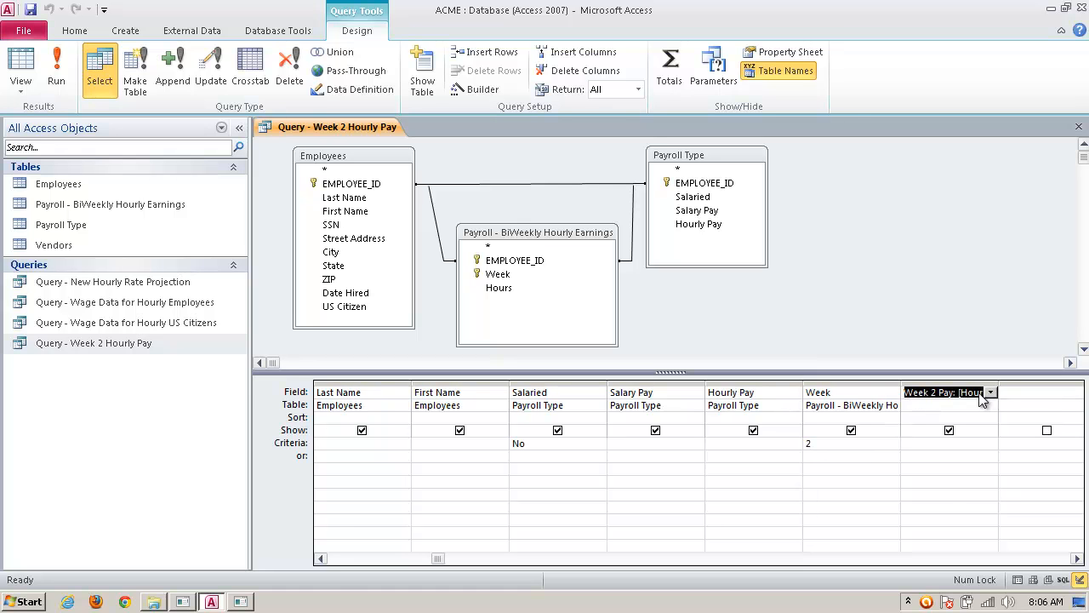
{"action": "right_click", "coordinate": [942, 396]}
{"action": "left_click", "coordinate": [979, 452]}
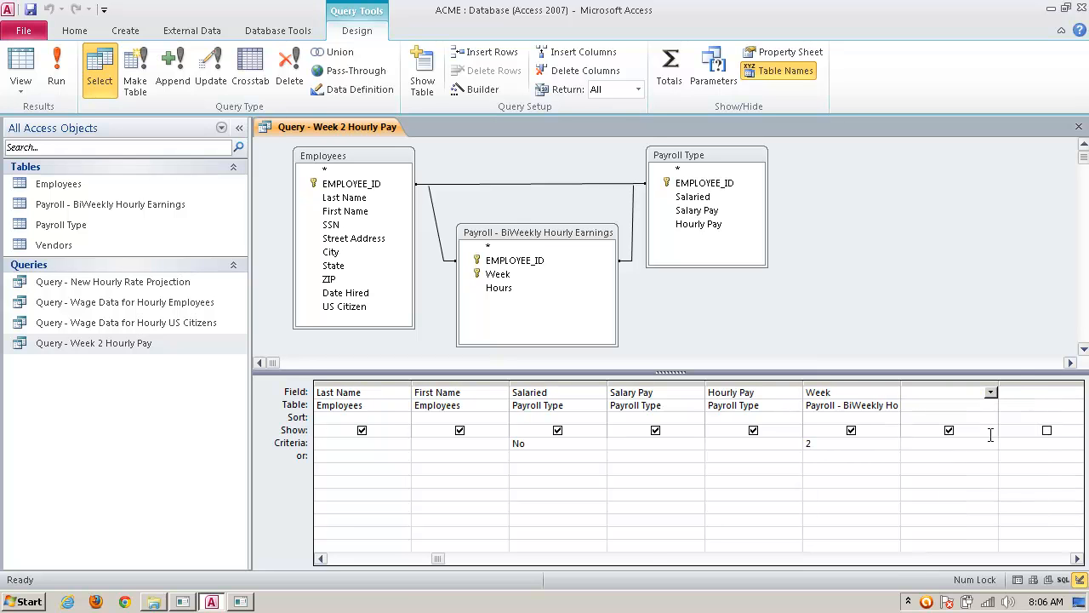
{"action": "left_click", "coordinate": [1022, 392]}
{"action": "right_click", "coordinate": [990, 395]}
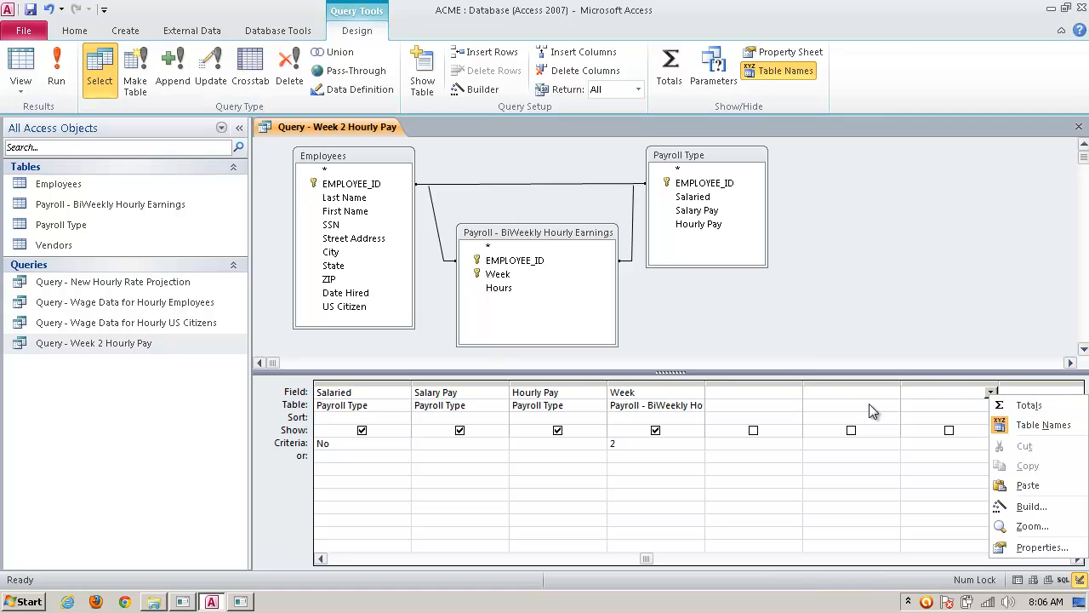
{"action": "left_click", "coordinate": [842, 392]}
{"action": "right_click", "coordinate": [842, 392]}
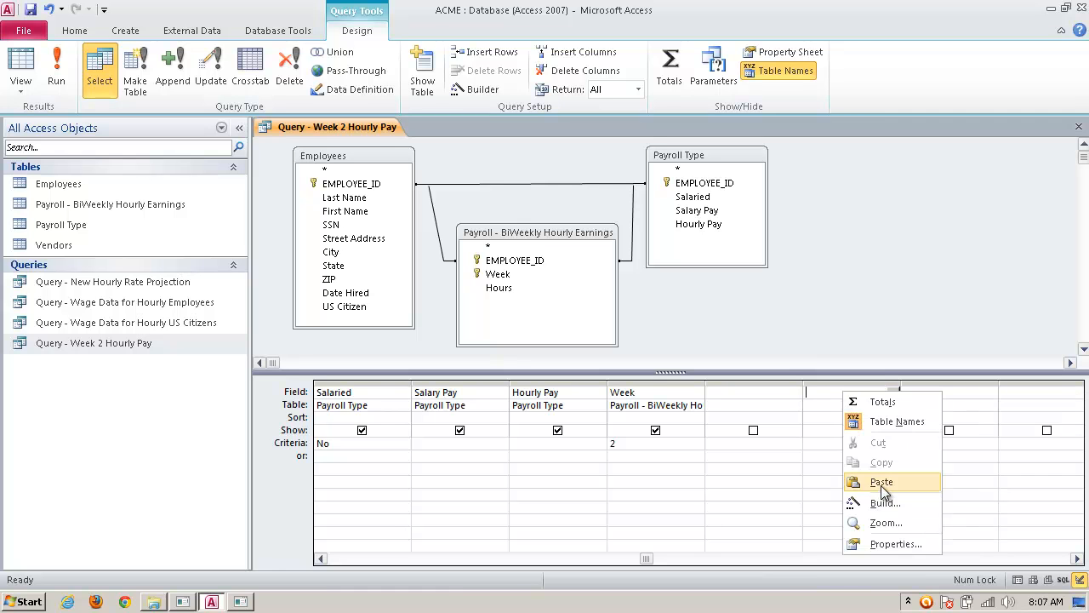
{"action": "left_click", "coordinate": [882, 487]}
{"action": "left_click_drag", "start_coordinate": [828, 392], "coordinate": [782, 392]}
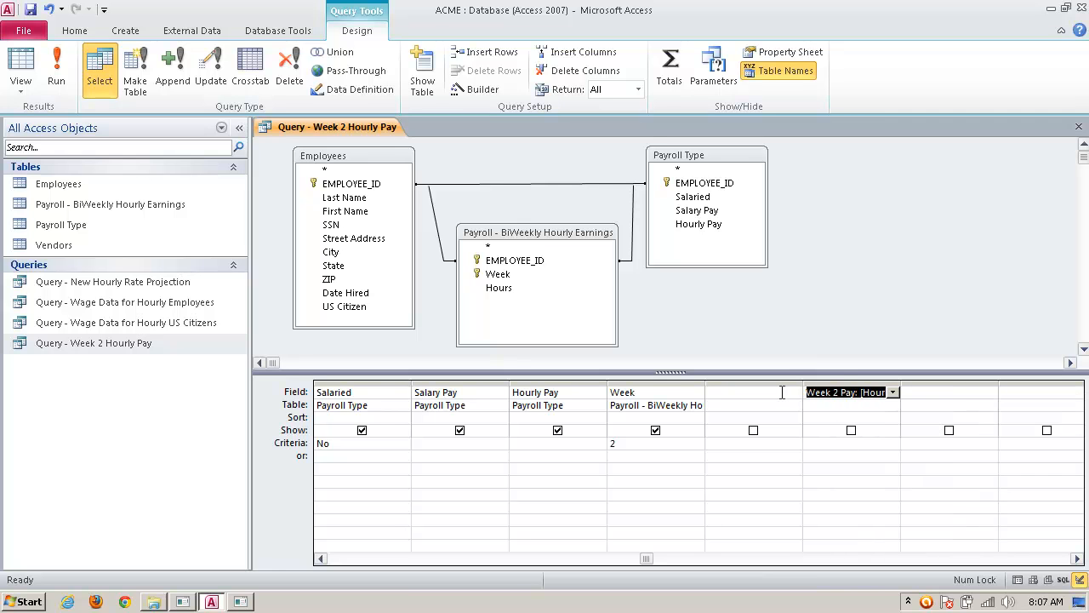
Step: Move the Week field into the empty column just before Week 2 Pay
{"action": "left_click_drag", "start_coordinate": [658, 393], "coordinate": [608, 395]}
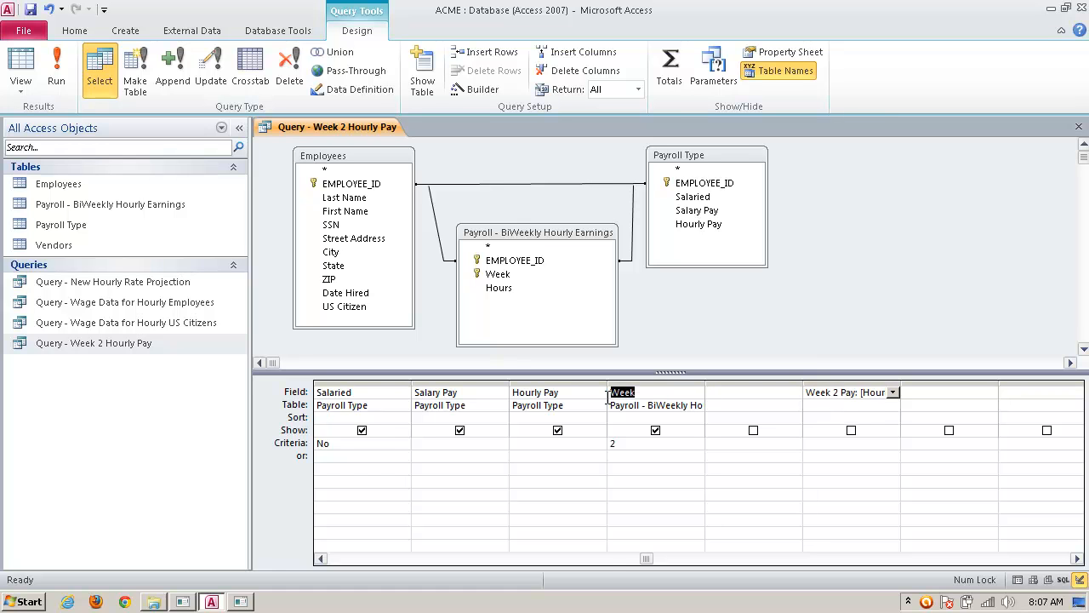
{"action": "key", "text": "ctrl+x"}
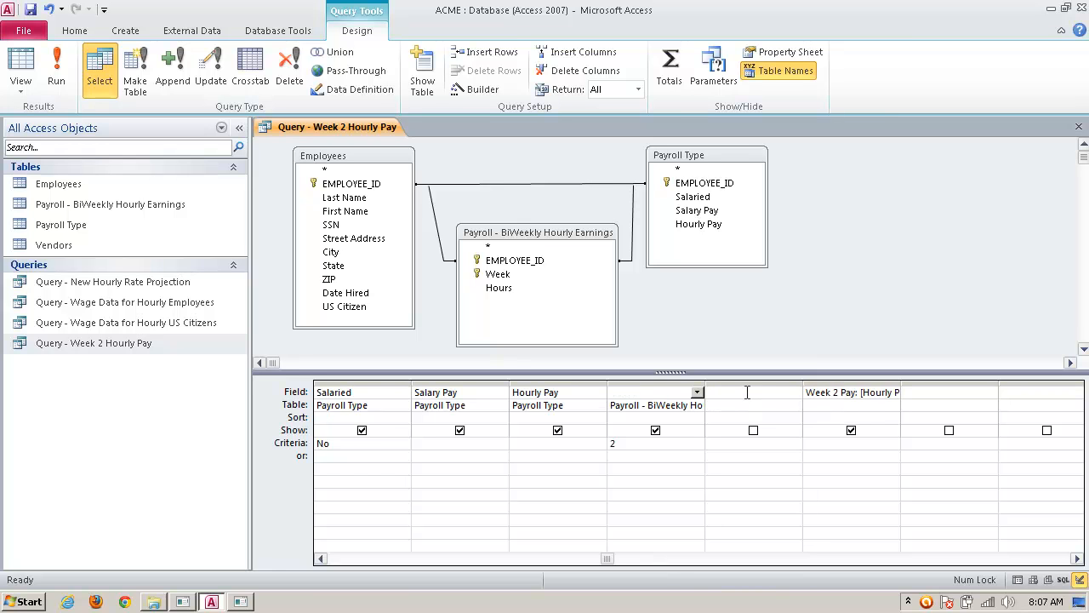
{"action": "left_click", "coordinate": [746, 390]}
{"action": "key", "text": "ctrl+v"}
{"action": "left_click", "coordinate": [740, 412]}
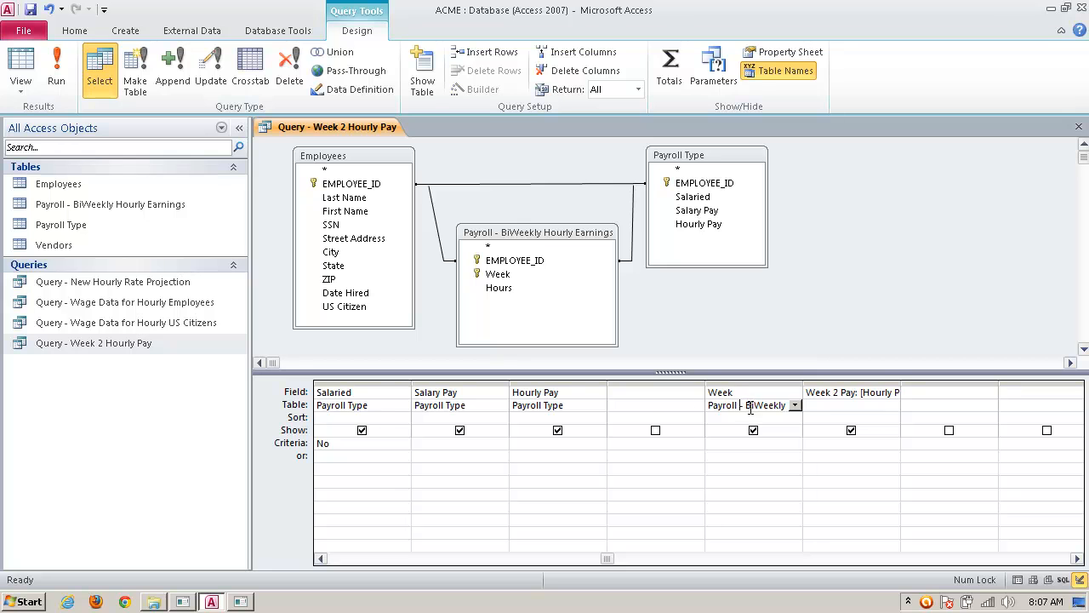
Step: Add the Hours field to the empty column between Hourly Pay and Week
{"action": "left_click", "coordinate": [647, 391]}
{"action": "type", "text": "Hours"}
{"action": "key", "text": "Tab"}
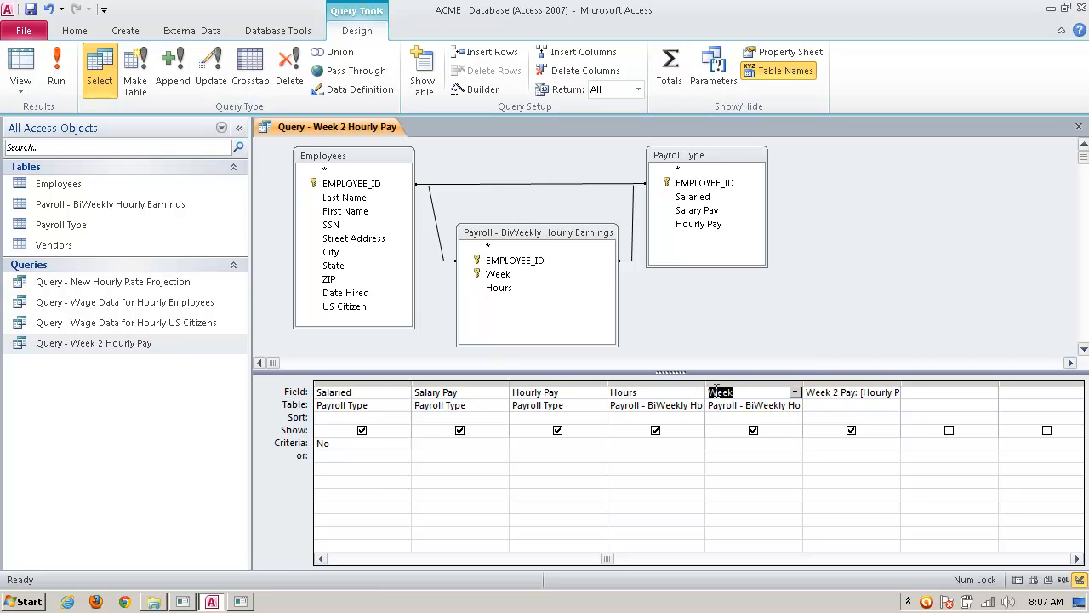
Step: Narrow the Hours, Week and Hourly Pay columns, and widen the Week 2 Pay column to fit its full expression
{"action": "left_click_drag", "start_coordinate": [705, 380], "coordinate": [645, 381]}
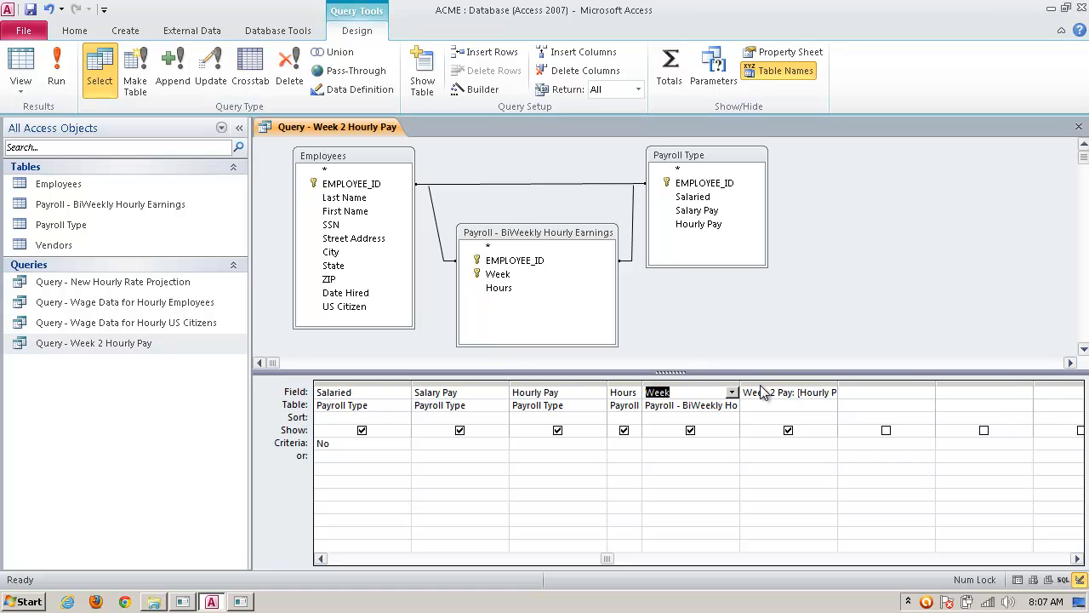
{"action": "left_click_drag", "start_coordinate": [739, 383], "coordinate": [678, 383]}
{"action": "left_click_drag", "start_coordinate": [641, 383], "coordinate": [585, 382]}
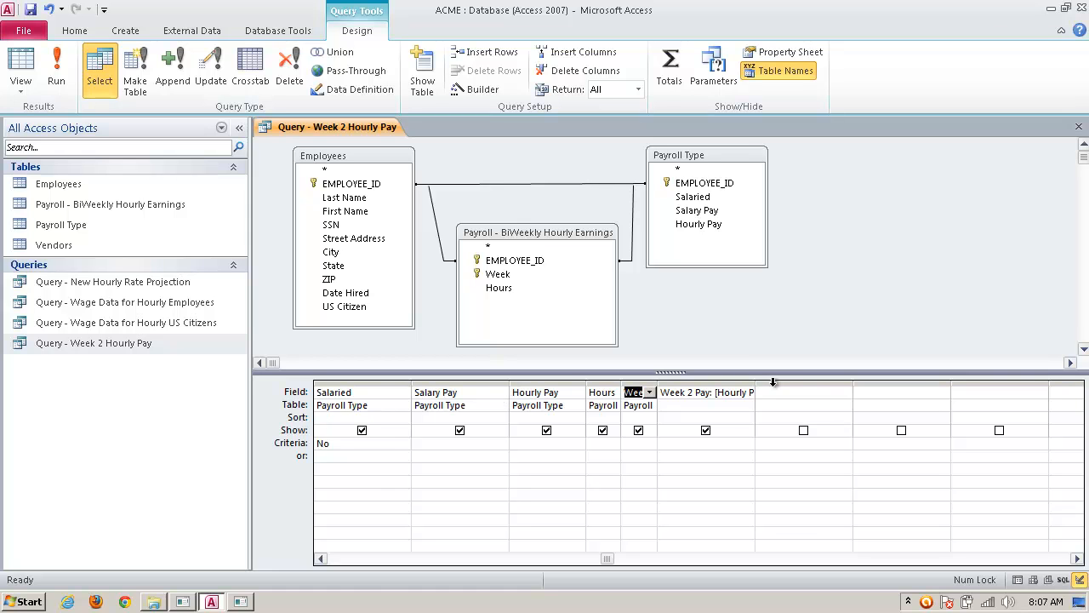
{"action": "left_click_drag", "start_coordinate": [757, 382], "coordinate": [807, 383]}
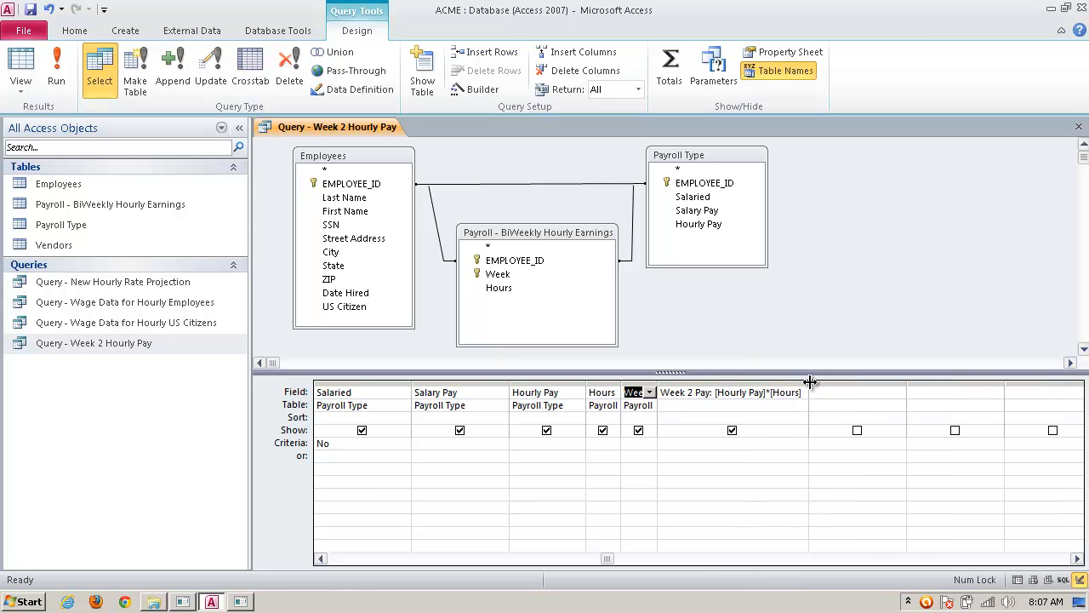
Step: Set the Format property of the Week 2 Pay calculated field to Currency
{"action": "right_click", "coordinate": [800, 381]}
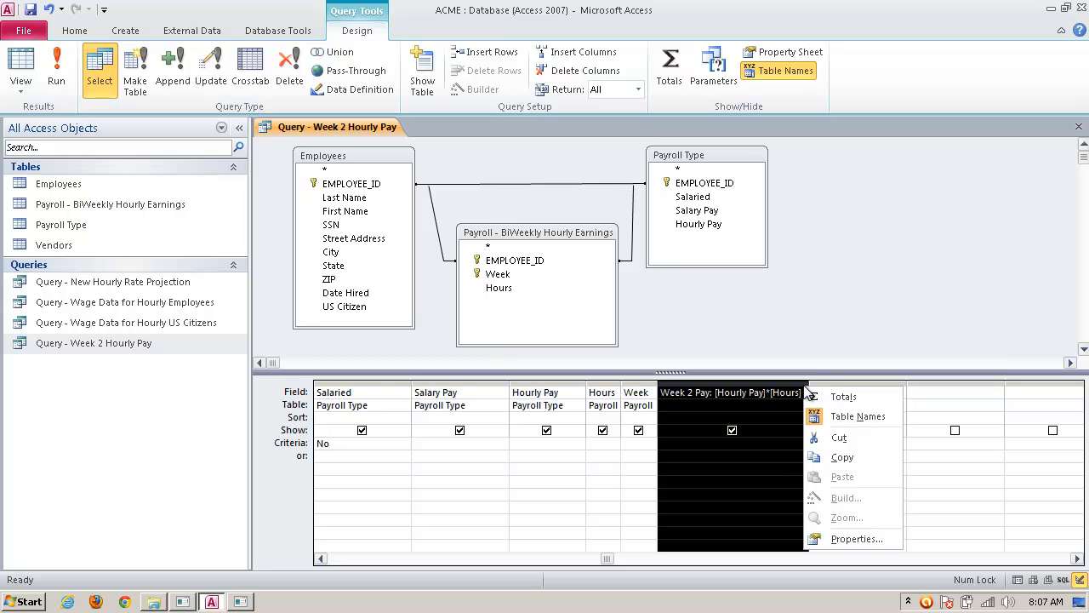
{"action": "left_click", "coordinate": [866, 537]}
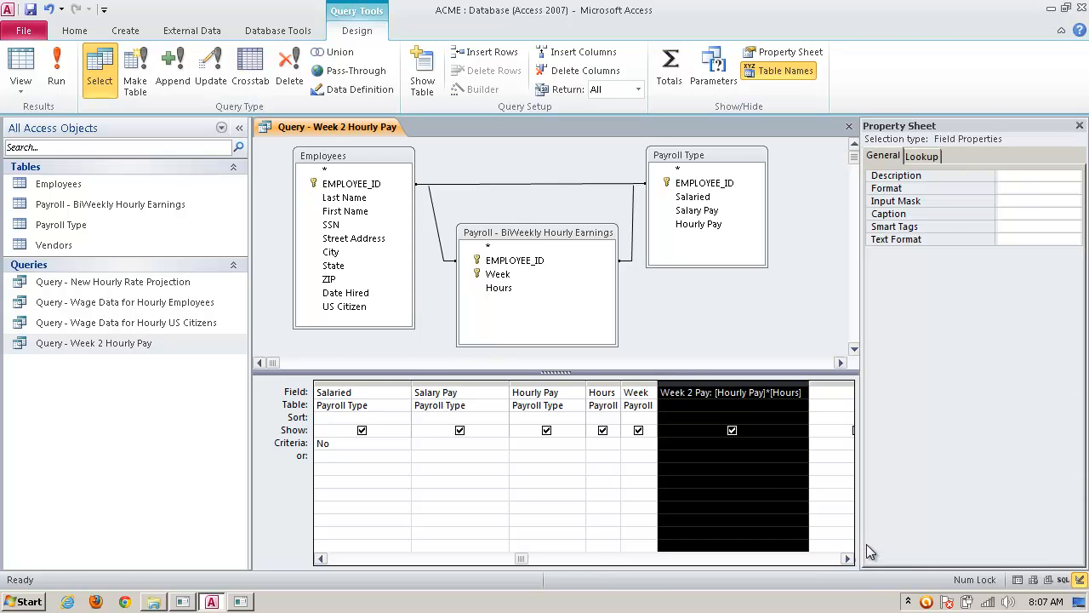
{"action": "left_click", "coordinate": [1021, 186]}
{"action": "left_click", "coordinate": [1074, 189]}
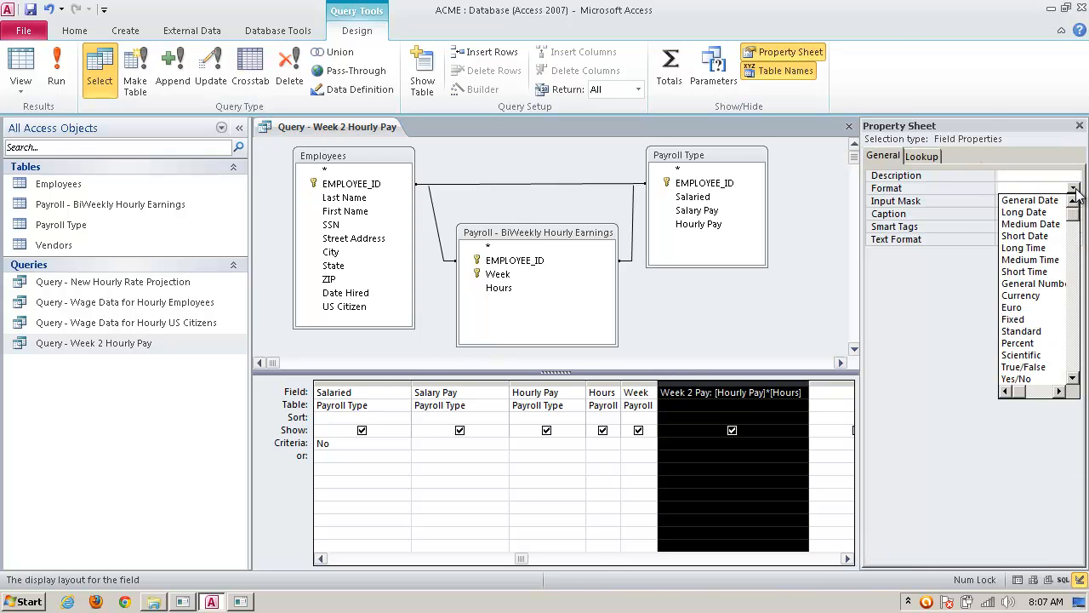
{"action": "left_click", "coordinate": [1047, 296]}
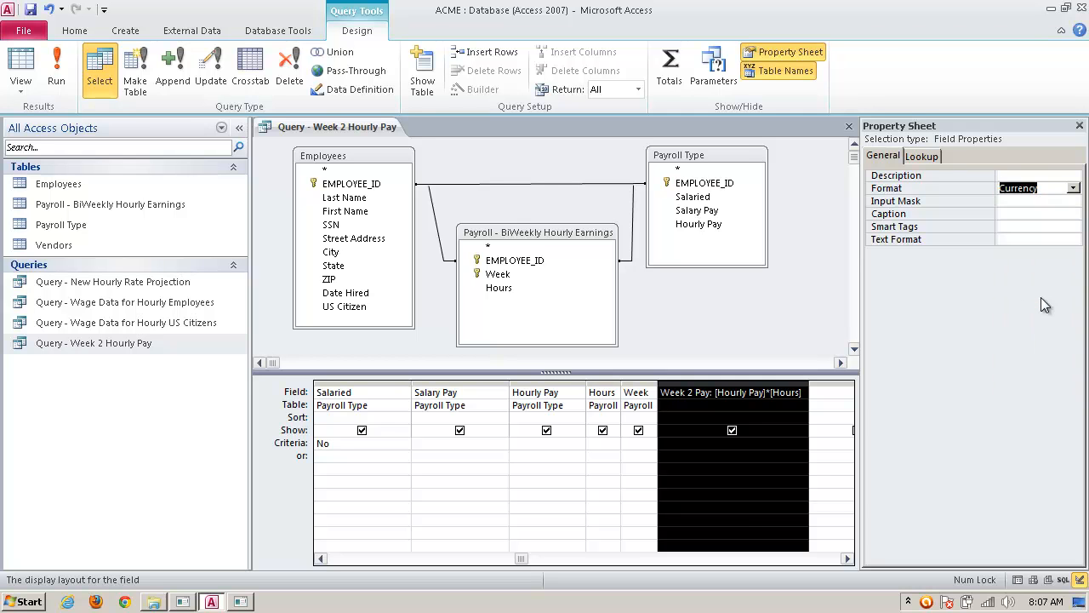
Step: Save and close the Week 2 Hourly Pay query design, and open its datasheet to check the currency-formatted pay
{"action": "left_click", "coordinate": [1078, 127]}
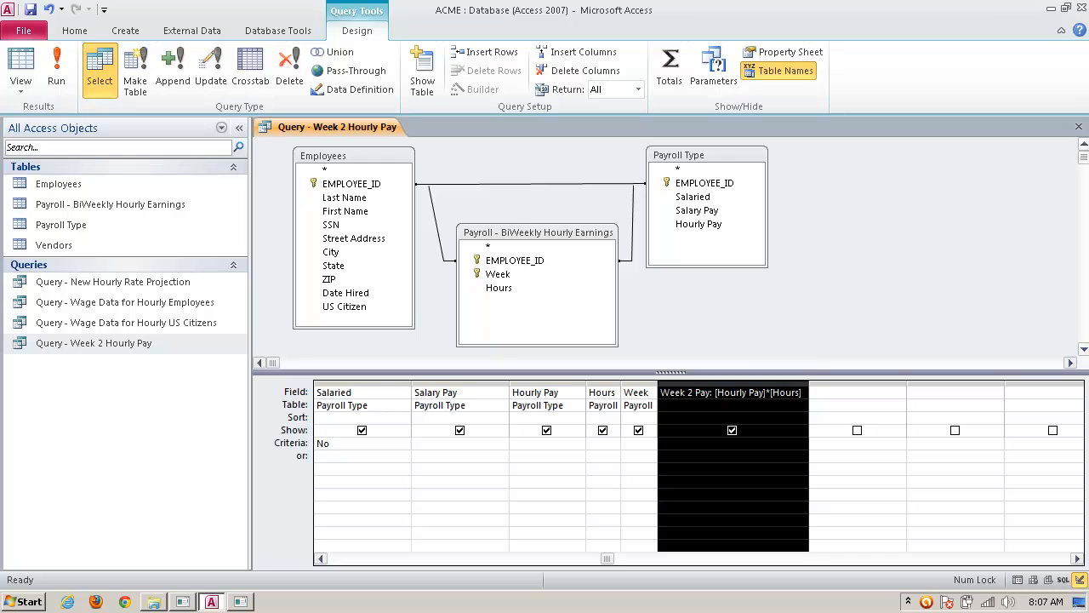
{"action": "left_click", "coordinate": [1079, 127]}
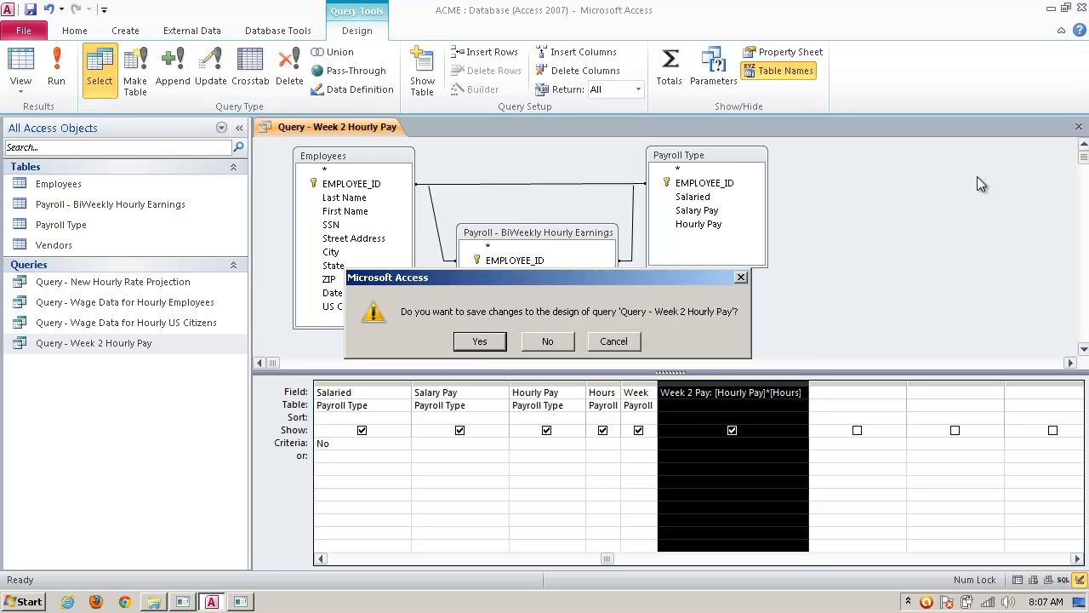
{"action": "left_click", "coordinate": [479, 338]}
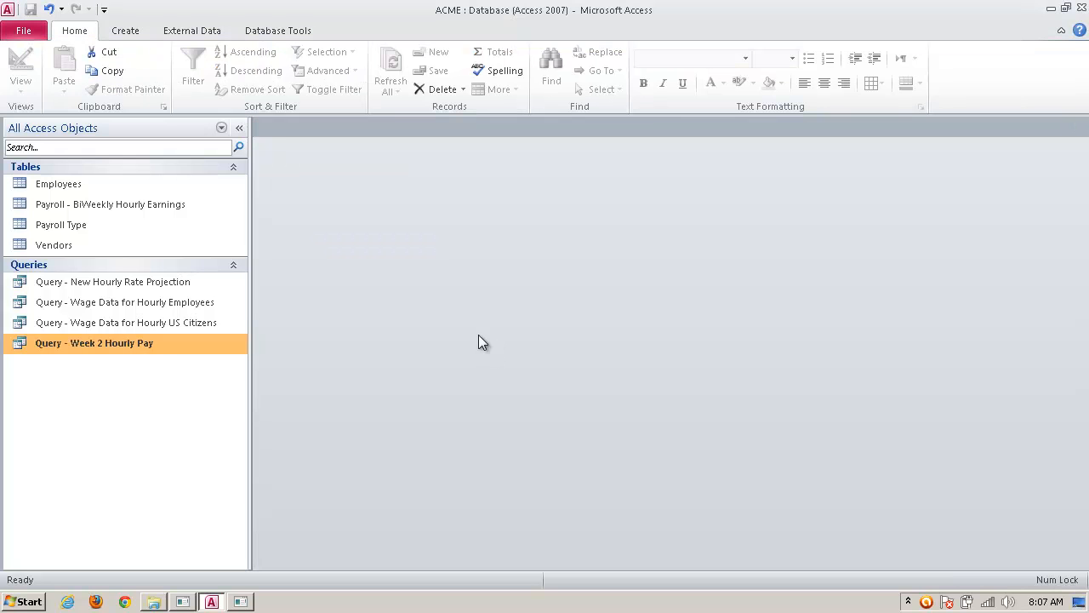
{"action": "double_click", "coordinate": [113, 344]}
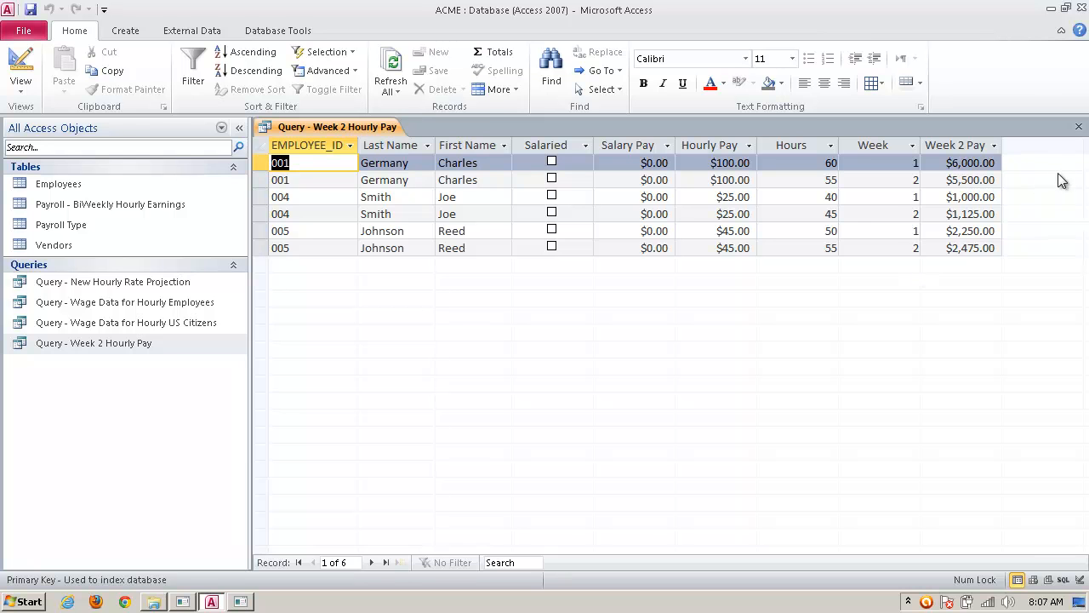
{"action": "left_click", "coordinate": [1081, 129]}
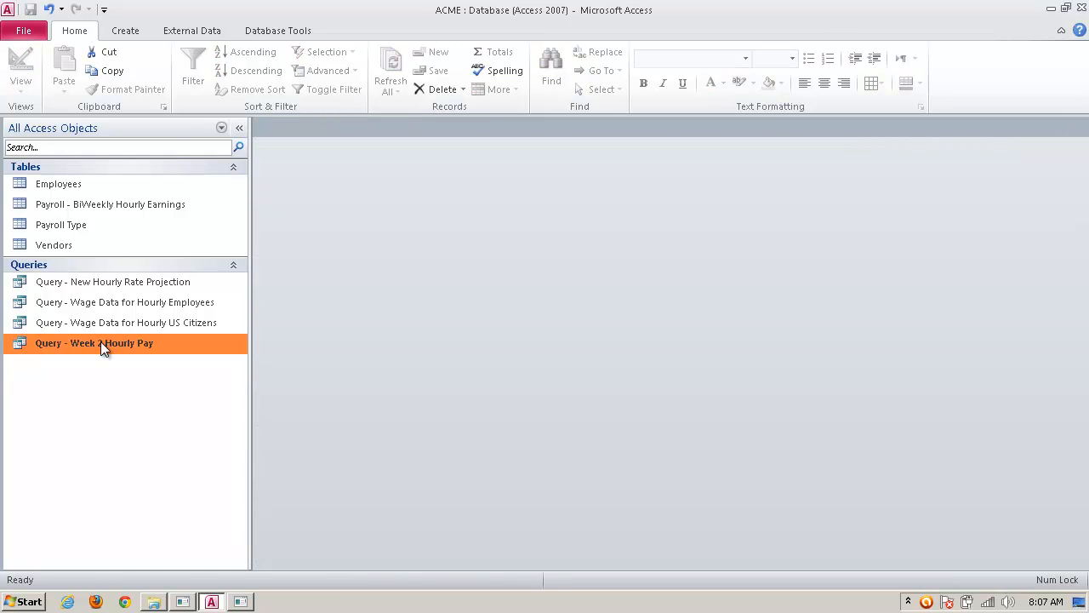
Step: Reopen the Week 2 Hourly Pay query in Design view and set the Week field's criteria to =2
{"action": "right_click", "coordinate": [101, 342]}
{"action": "left_click", "coordinate": [156, 374]}
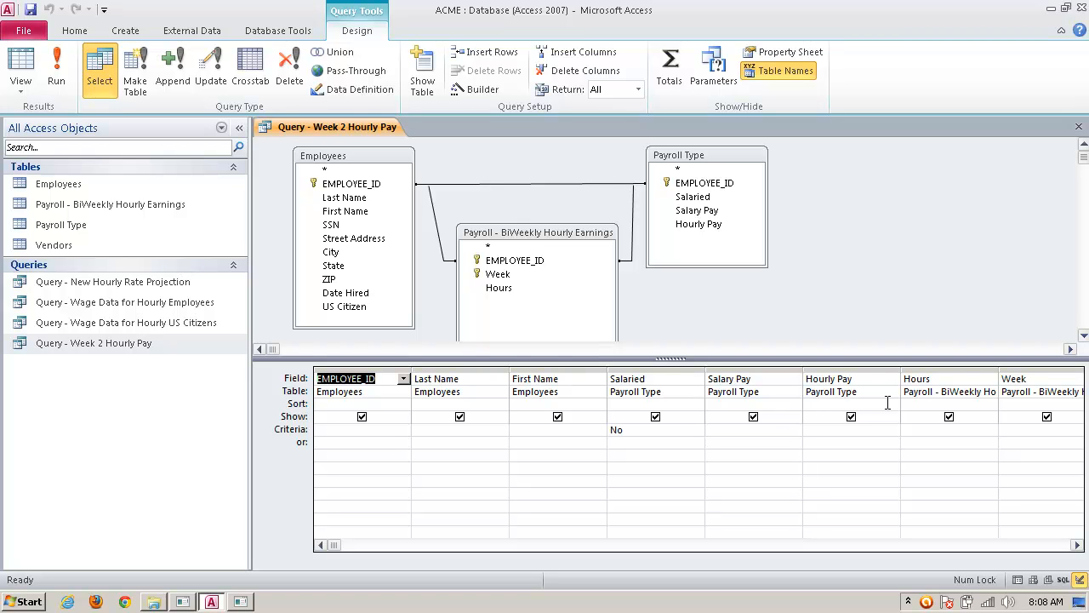
{"action": "left_click", "coordinate": [963, 379]}
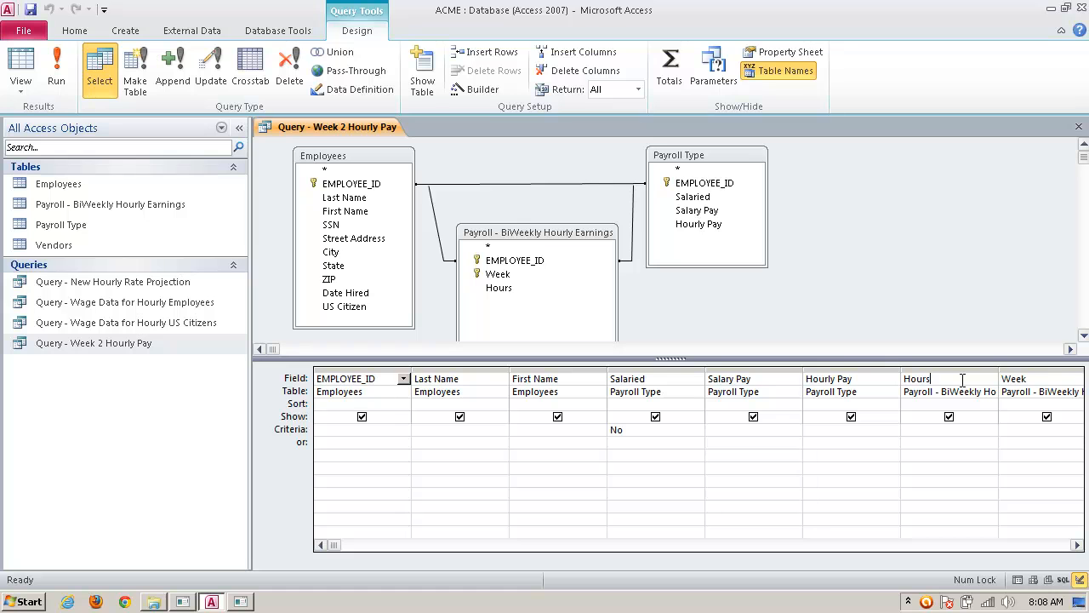
{"action": "left_click", "coordinate": [1044, 429]}
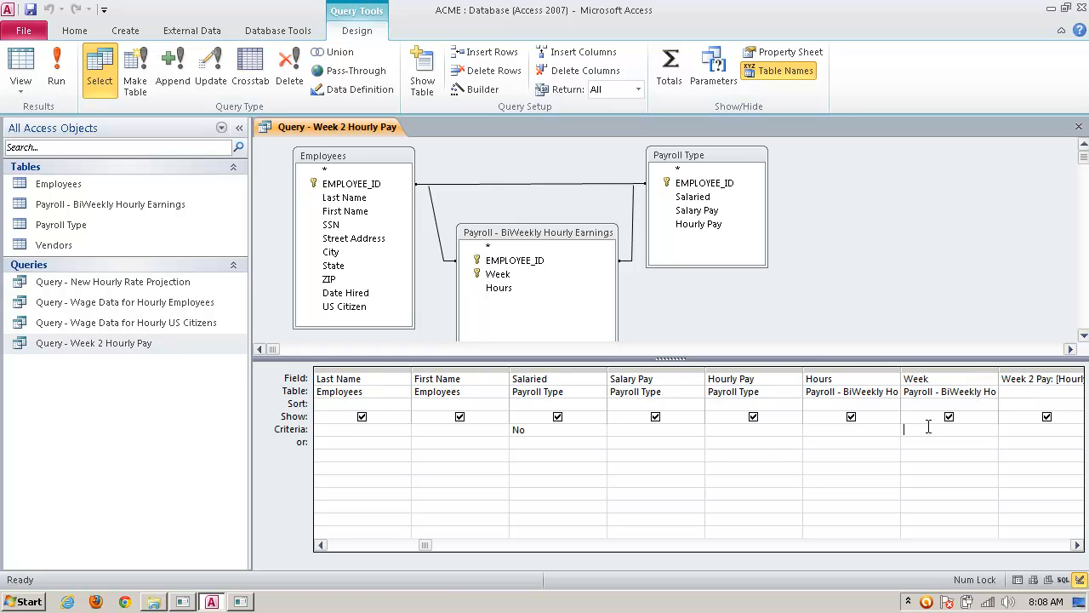
{"action": "type", "text": "= 2"}
{"action": "left_click", "coordinate": [955, 446]}
Step: Save and close the query with its new Week criteria, and run it to review the filtered hours and pay
{"action": "left_click", "coordinate": [1078, 127]}
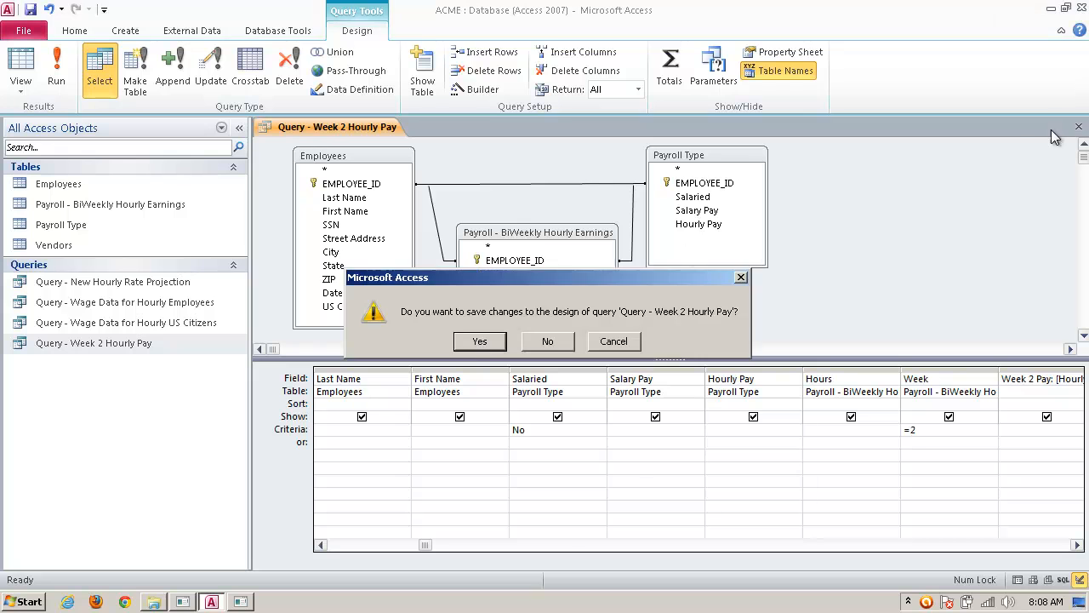
{"action": "left_click", "coordinate": [479, 340]}
{"action": "double_click", "coordinate": [158, 348]}
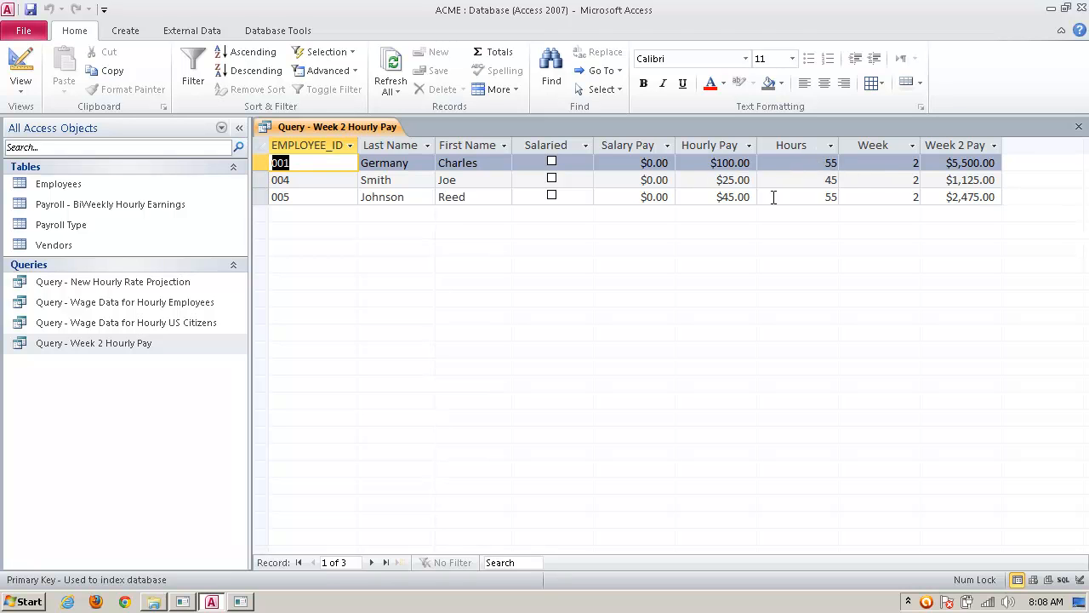
{"action": "left_click", "coordinate": [828, 181]}
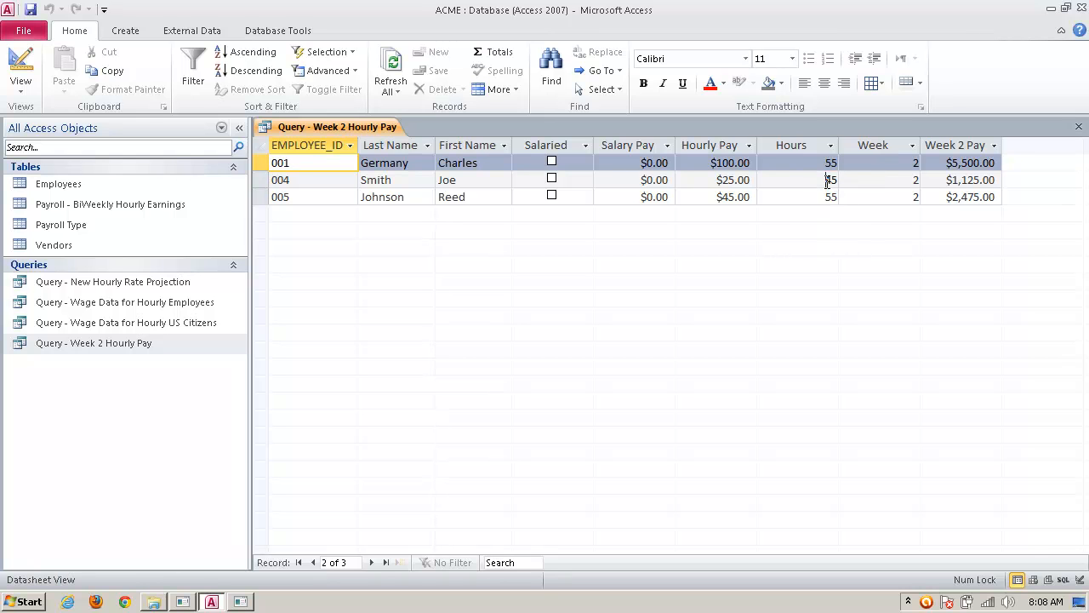
Step: Close the Week 2 Hourly Pay query results
{"action": "left_click", "coordinate": [827, 197]}
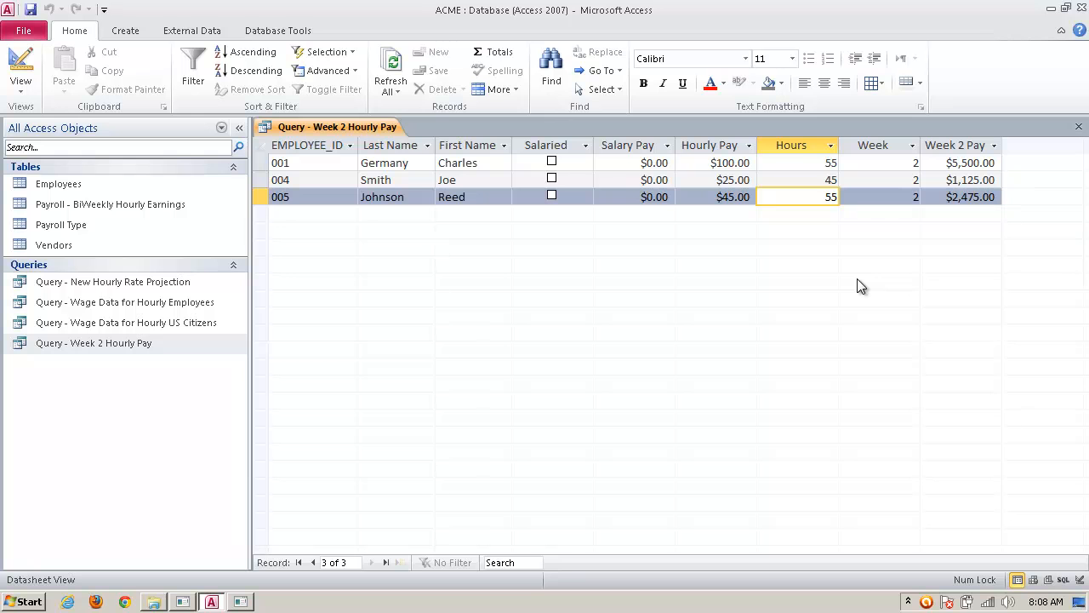
{"action": "left_click", "coordinate": [1079, 130]}
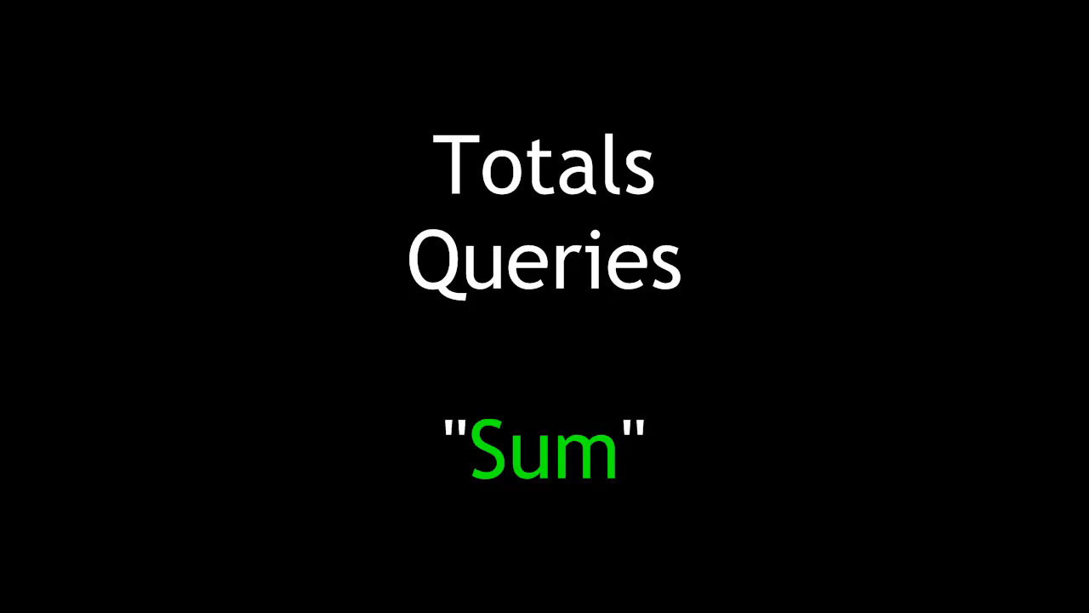
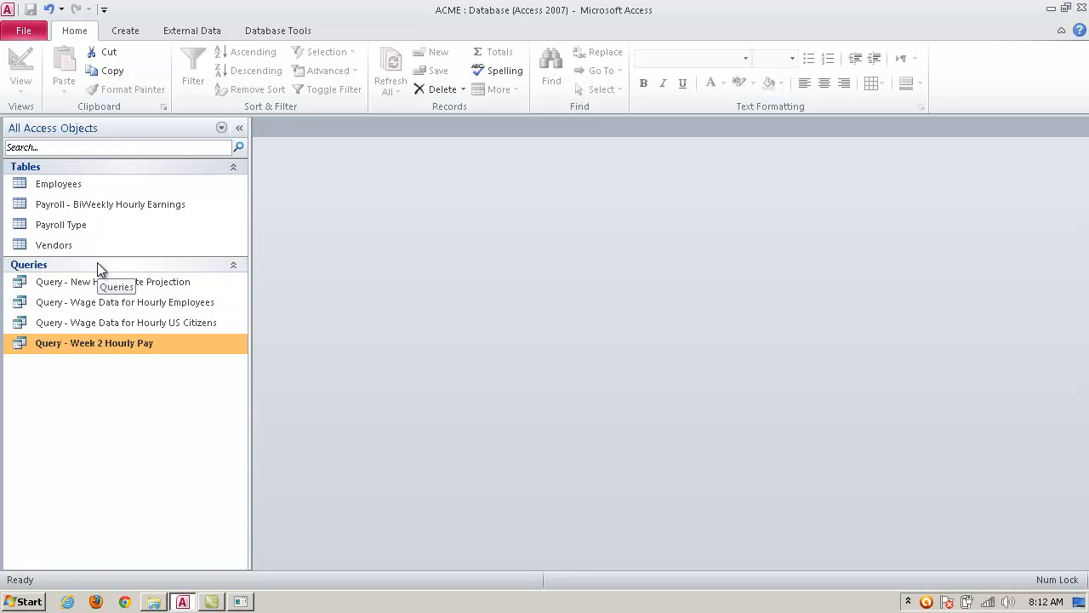
Step: Create a new query in design view with the Employees table and enlarge its field list to show all fields
{"action": "left_click", "coordinate": [123, 32]}
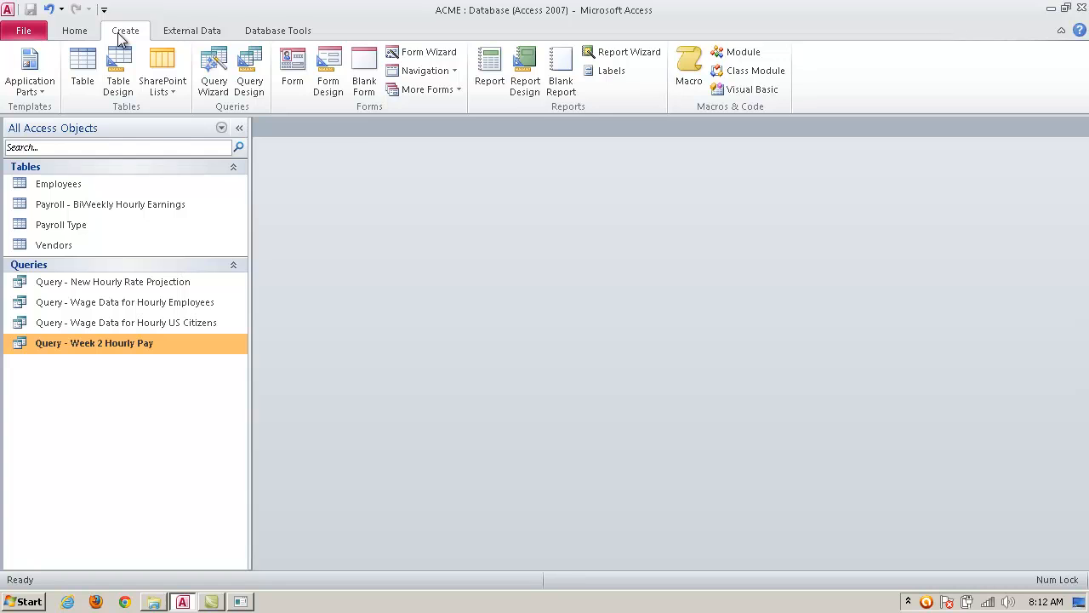
{"action": "left_click", "coordinate": [247, 70]}
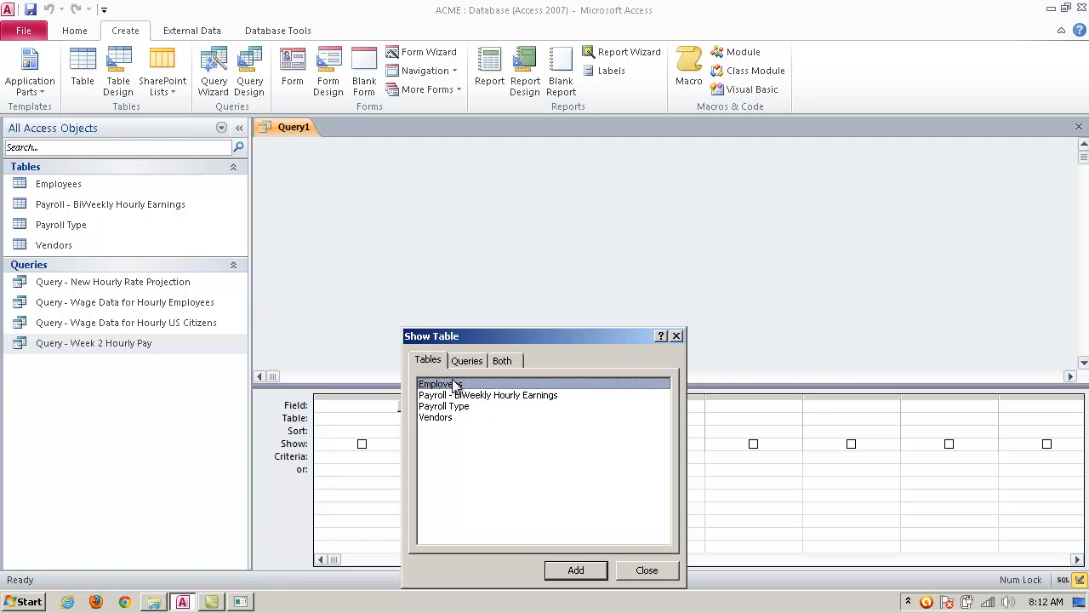
{"action": "left_click", "coordinate": [586, 570]}
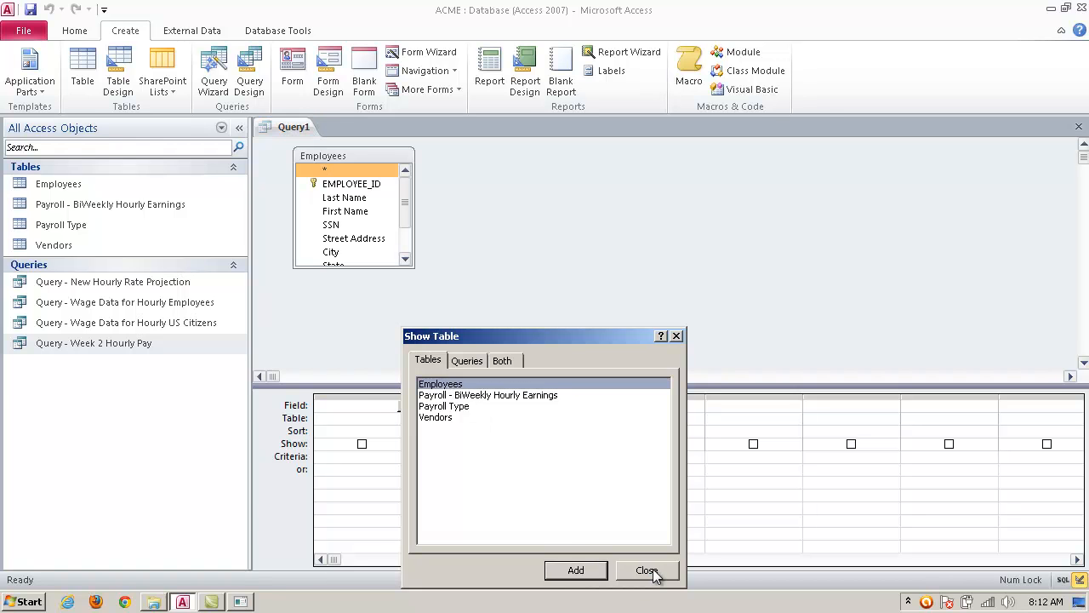
{"action": "left_click", "coordinate": [651, 572]}
{"action": "left_click_drag", "start_coordinate": [376, 266], "coordinate": [374, 360]}
{"action": "left_click_drag", "start_coordinate": [397, 152], "coordinate": [418, 157]}
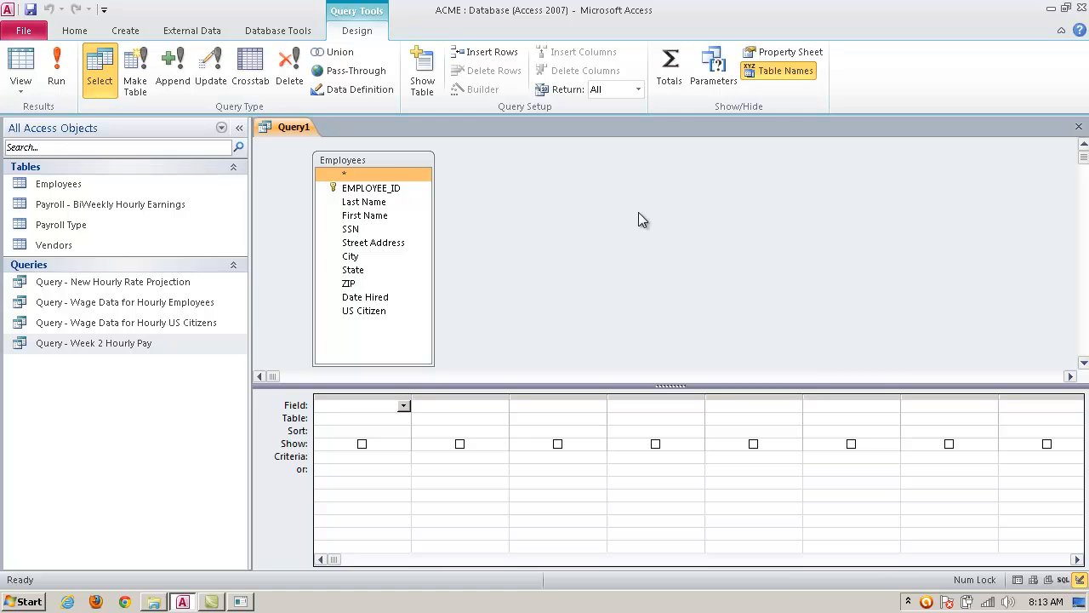
Step: Turn on query totals and set up the first column to Count the EMPLOYEE_ID field
{"action": "left_click", "coordinate": [672, 80]}
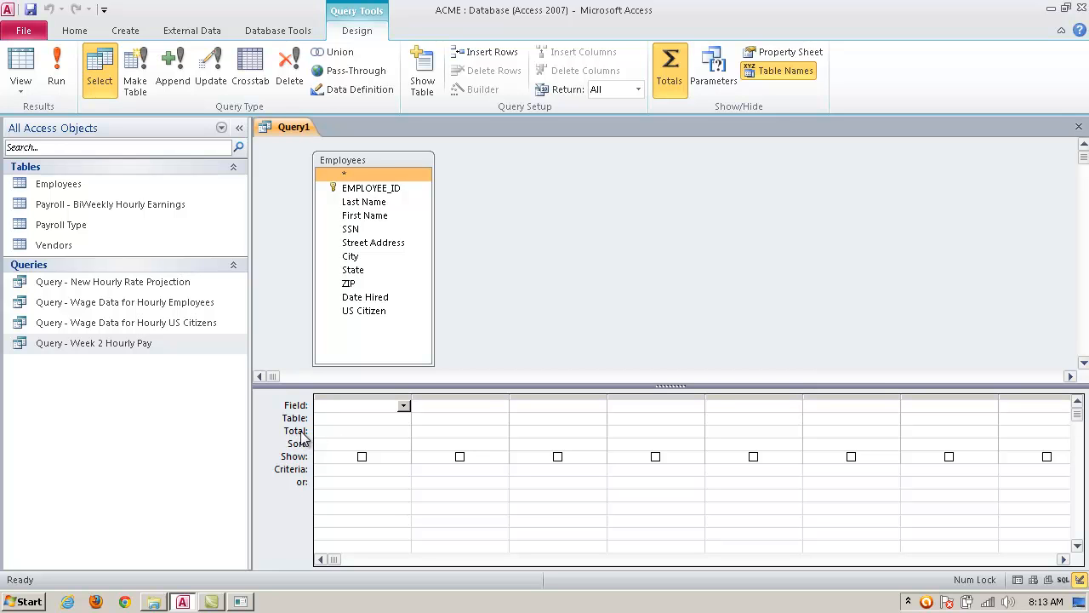
{"action": "left_click", "coordinate": [386, 432]}
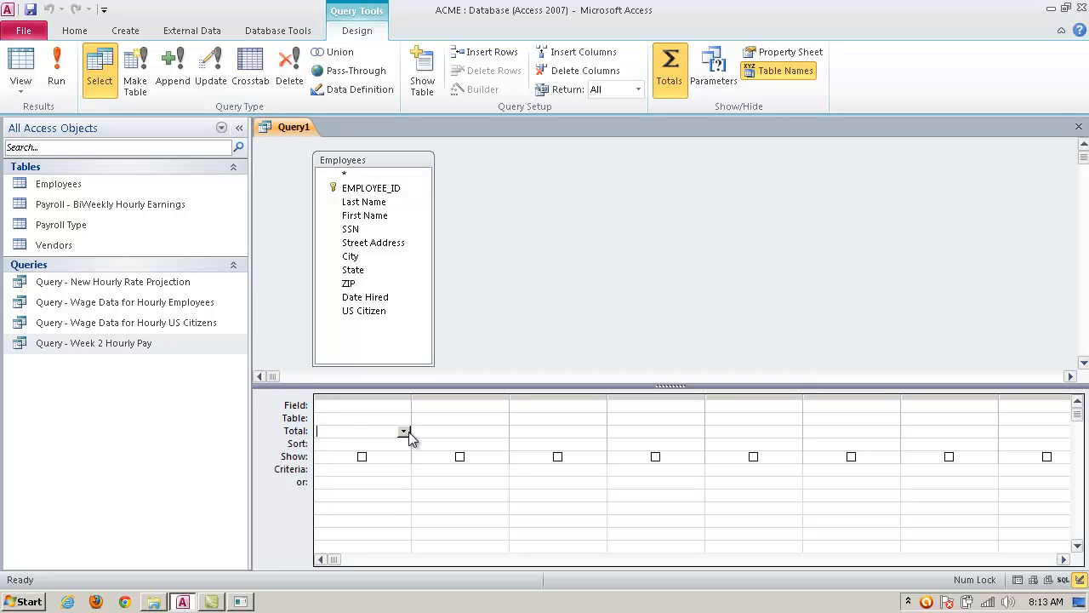
{"action": "left_click", "coordinate": [410, 432]}
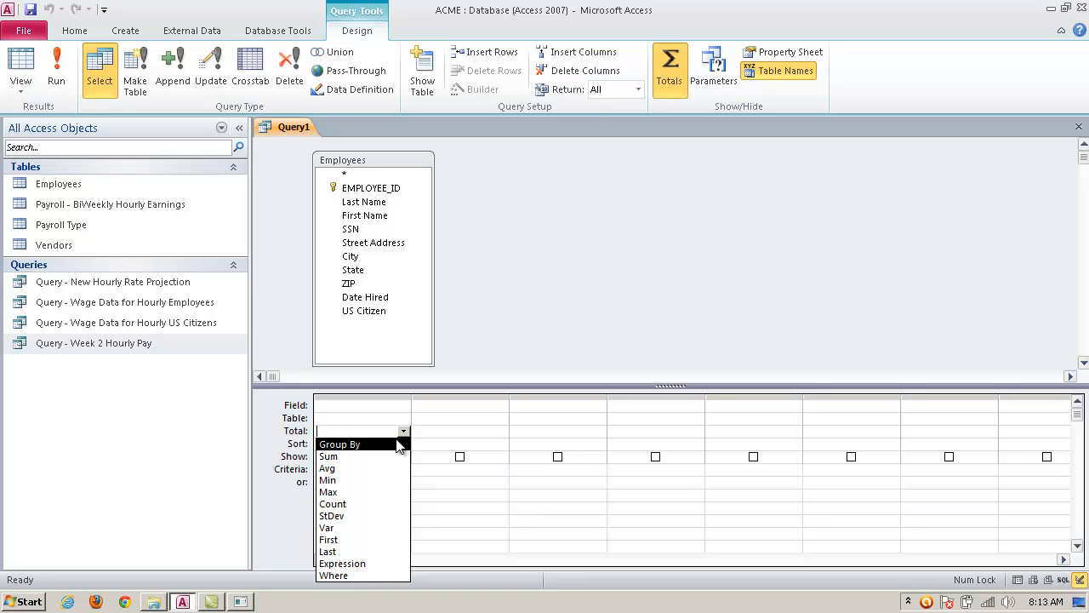
{"action": "left_click", "coordinate": [375, 503]}
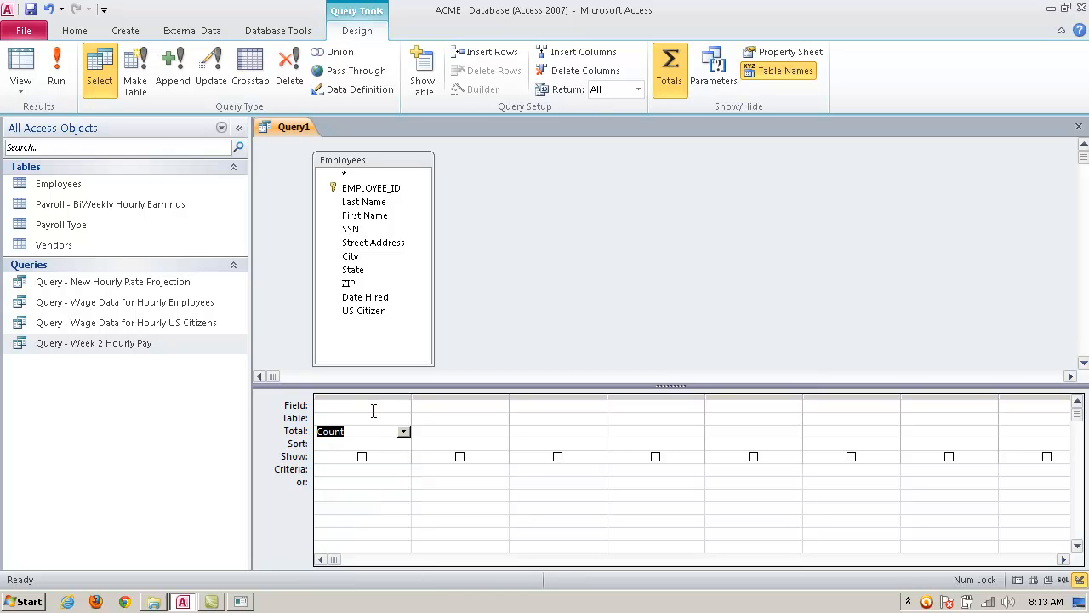
{"action": "left_click", "coordinate": [403, 418]}
{"action": "left_click", "coordinate": [401, 431]}
{"action": "left_click", "coordinate": [403, 407]}
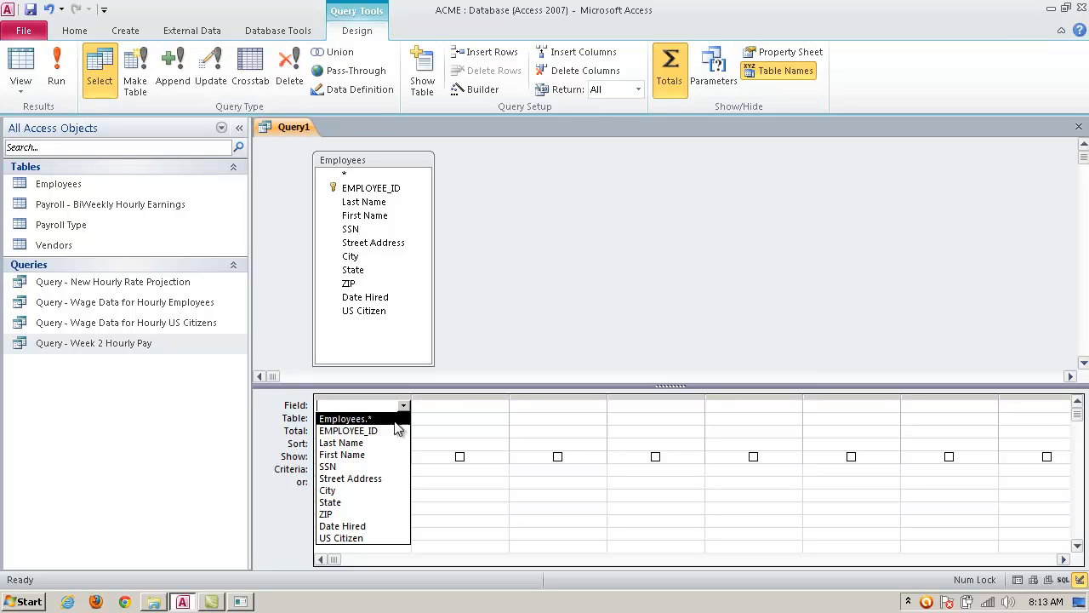
{"action": "left_click", "coordinate": [401, 430]}
{"action": "left_click", "coordinate": [433, 405]}
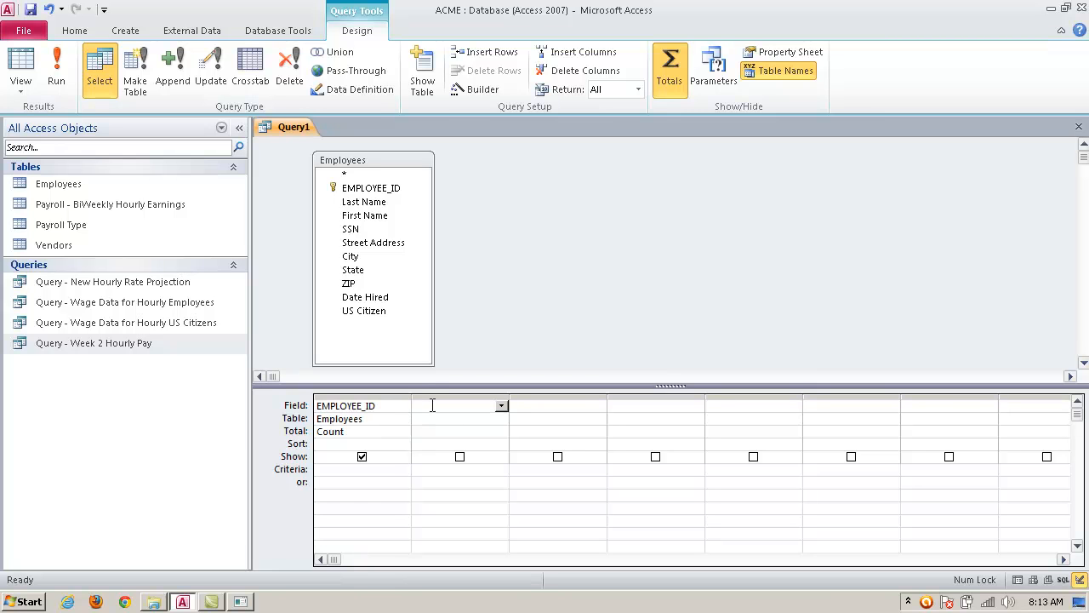
{"action": "left_click", "coordinate": [385, 423]}
{"action": "left_click", "coordinate": [402, 445]}
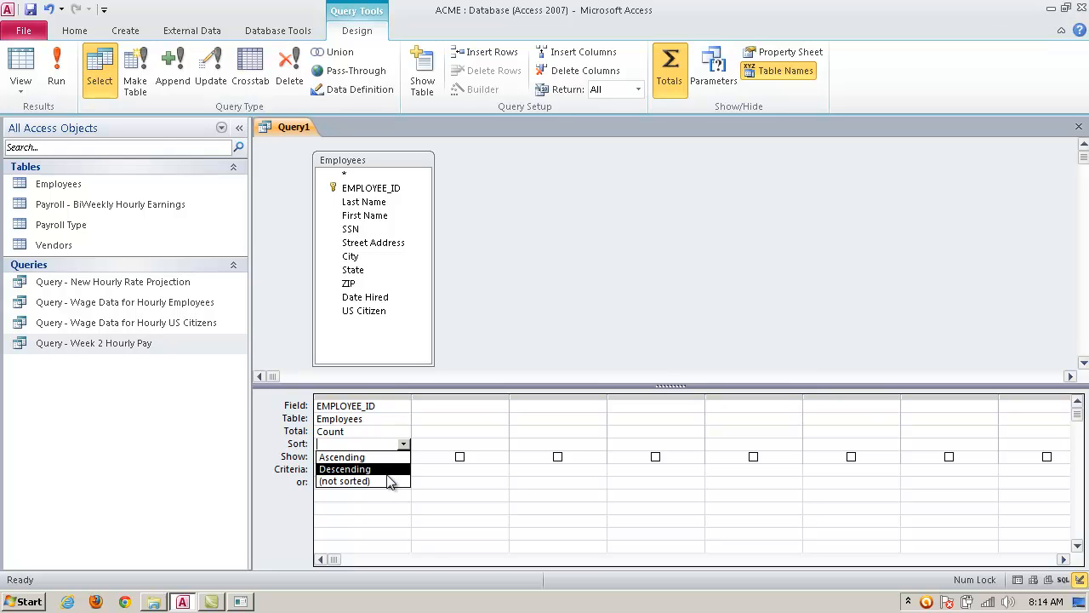
{"action": "left_click", "coordinate": [380, 435]}
{"action": "left_click", "coordinate": [443, 409]}
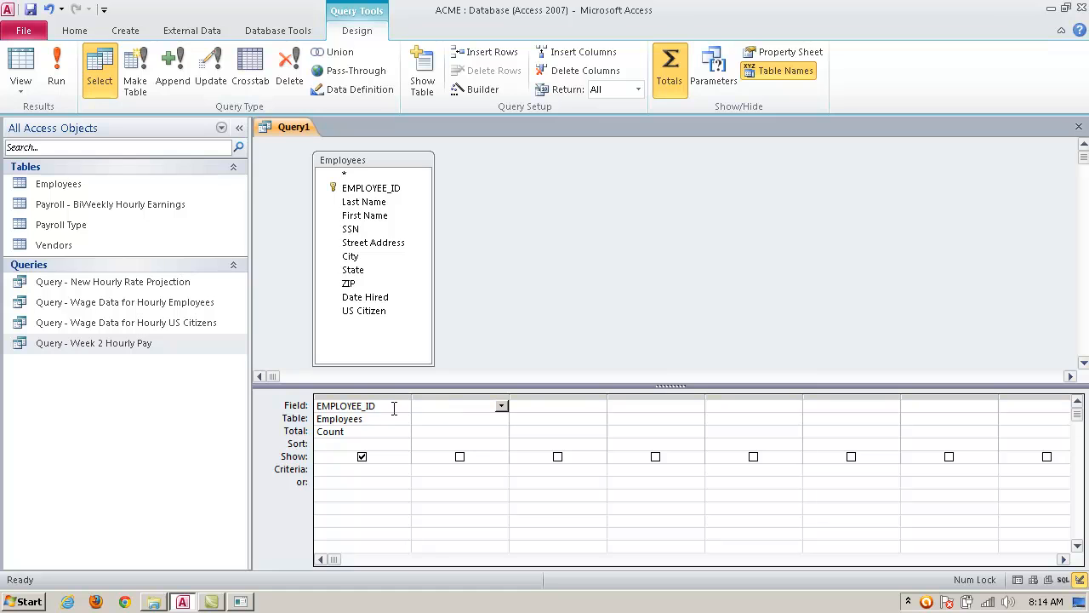
{"action": "left_click", "coordinate": [376, 432]}
Step: Close the new query and save it as "Query - Total Employee Count"
{"action": "left_click", "coordinate": [1080, 126]}
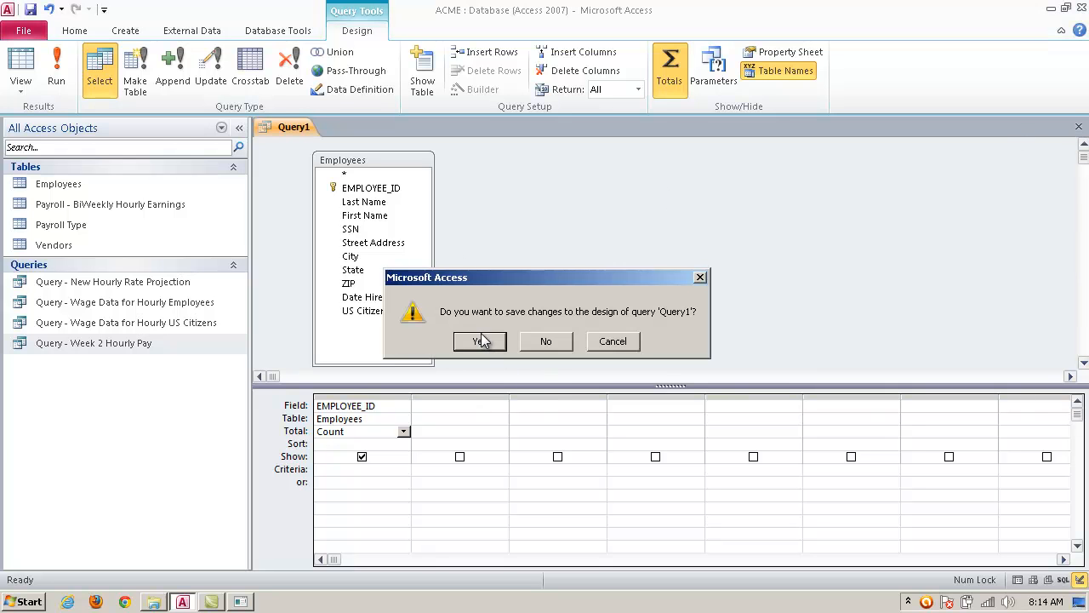
{"action": "left_click", "coordinate": [482, 340]}
{"action": "type", "text": "Query - Total"}
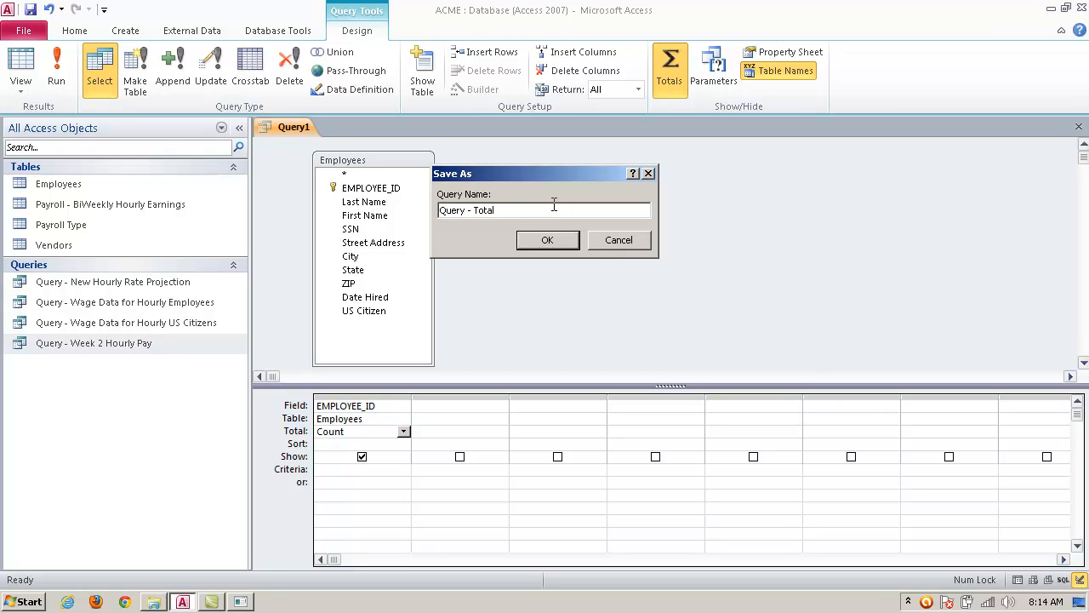
{"action": "type", "text": " Employee Count"}
{"action": "left_click", "coordinate": [568, 242]}
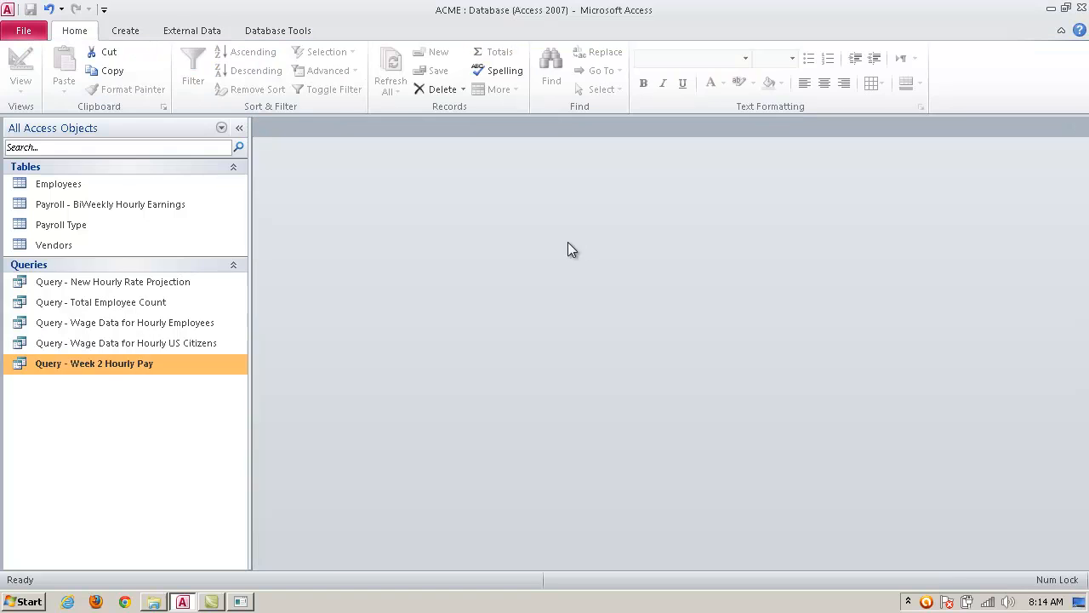
Step: Run the Total Employee Count query, widen its result column to show the full heading, and close it with the layout saved
{"action": "left_click", "coordinate": [152, 308]}
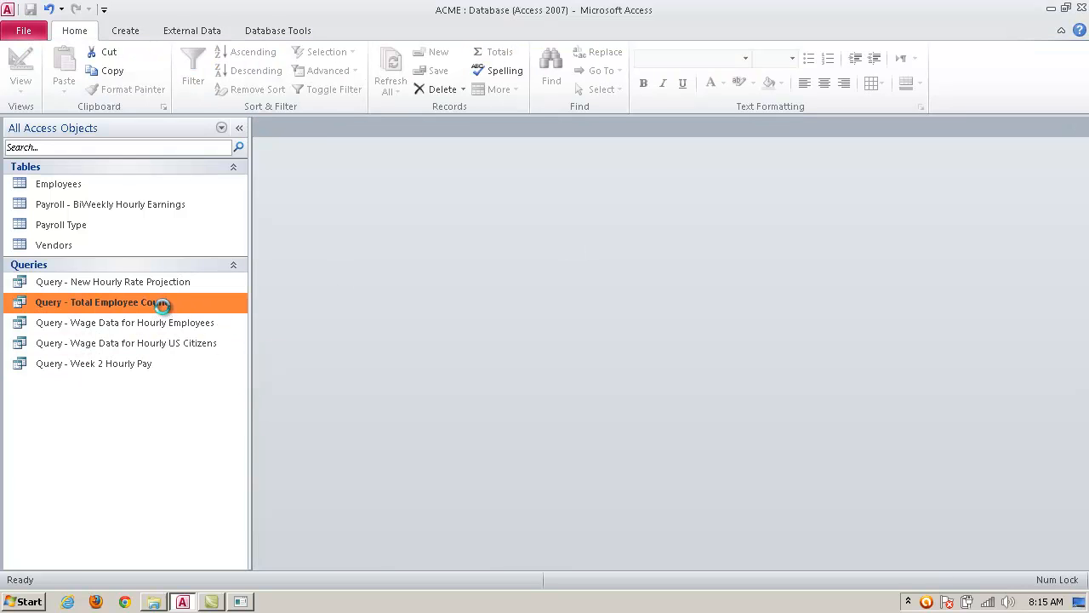
{"action": "double_click", "coordinate": [163, 306]}
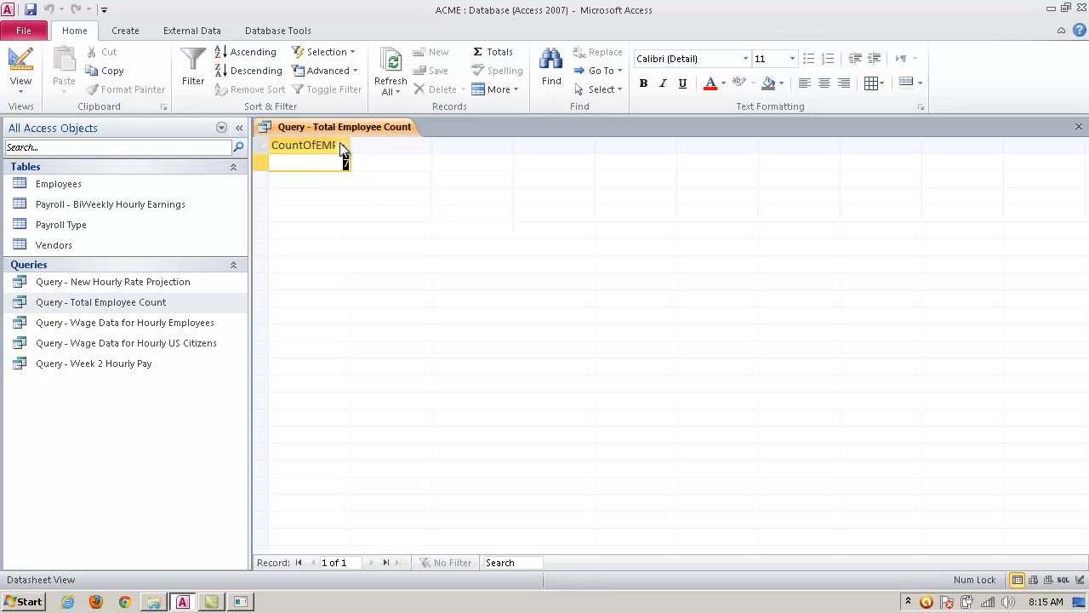
{"action": "left_click_drag", "start_coordinate": [356, 145], "coordinate": [425, 145]}
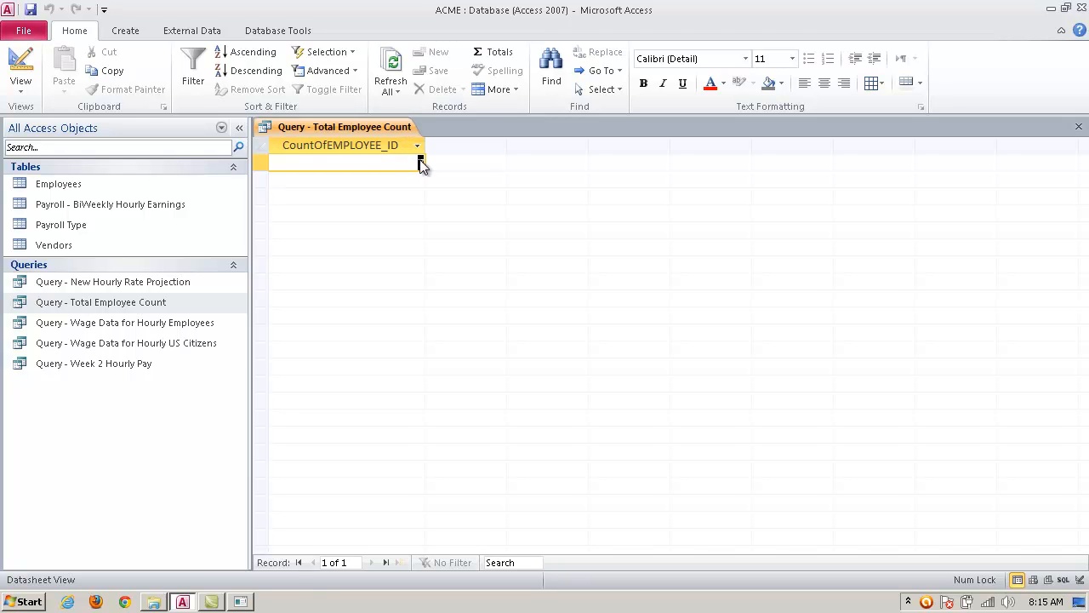
{"action": "left_click", "coordinate": [1079, 126]}
{"action": "left_click", "coordinate": [474, 344]}
Step: Check the number of employee records in the Employees table, and close the table
{"action": "double_click", "coordinate": [92, 188]}
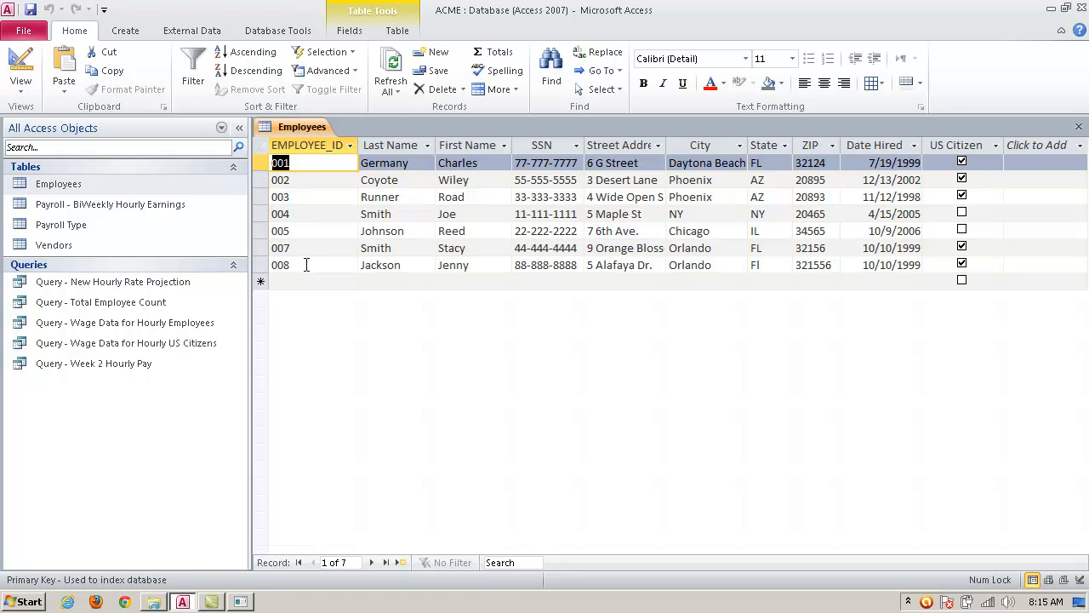
{"action": "left_click", "coordinate": [1079, 127]}
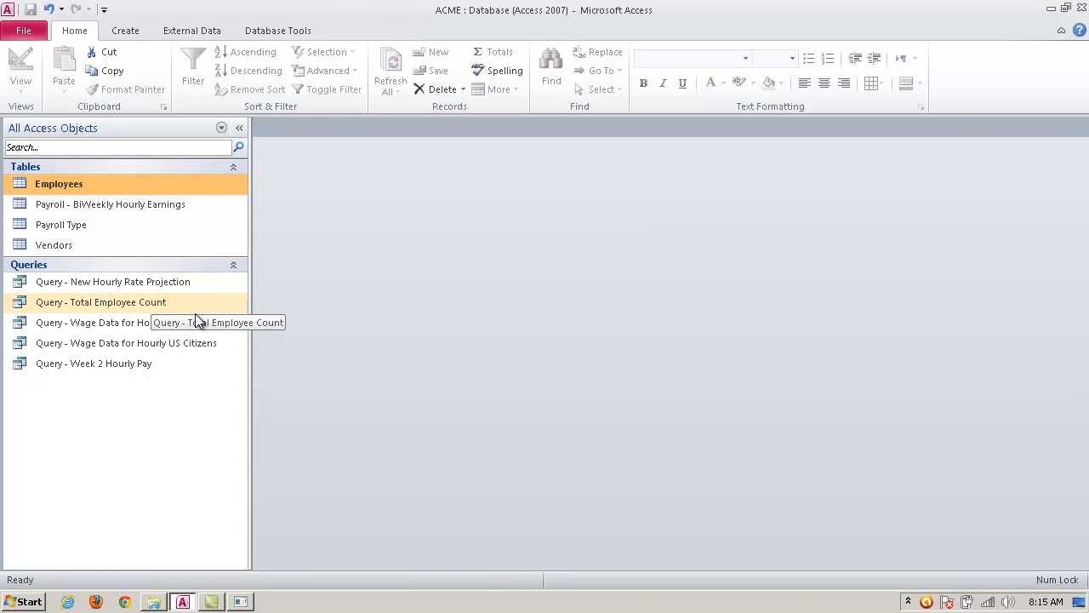
Step: Open the Total Employee Count query in design view and widen its EMPLOYEE_ID column
{"action": "right_click", "coordinate": [142, 312]}
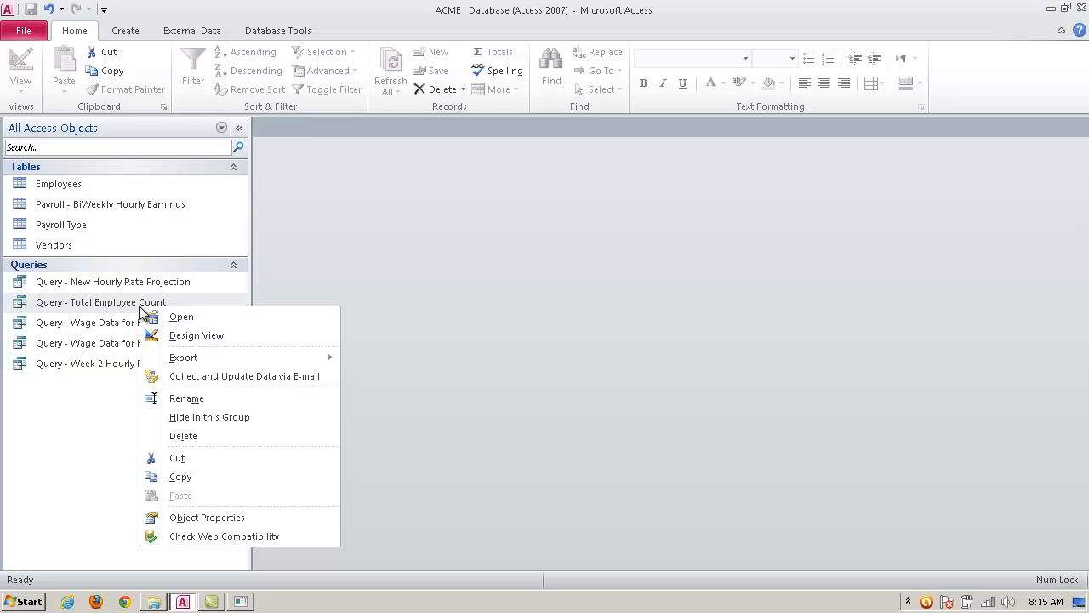
{"action": "left_click", "coordinate": [198, 338]}
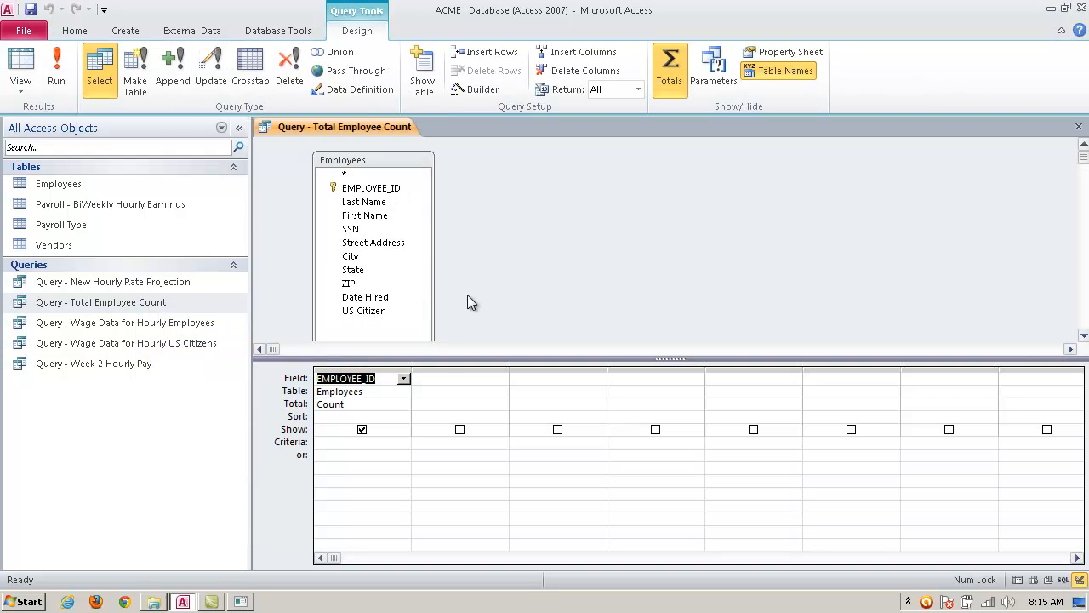
{"action": "left_click", "coordinate": [319, 378]}
{"action": "left_click_drag", "start_coordinate": [411, 369], "coordinate": [543, 366]}
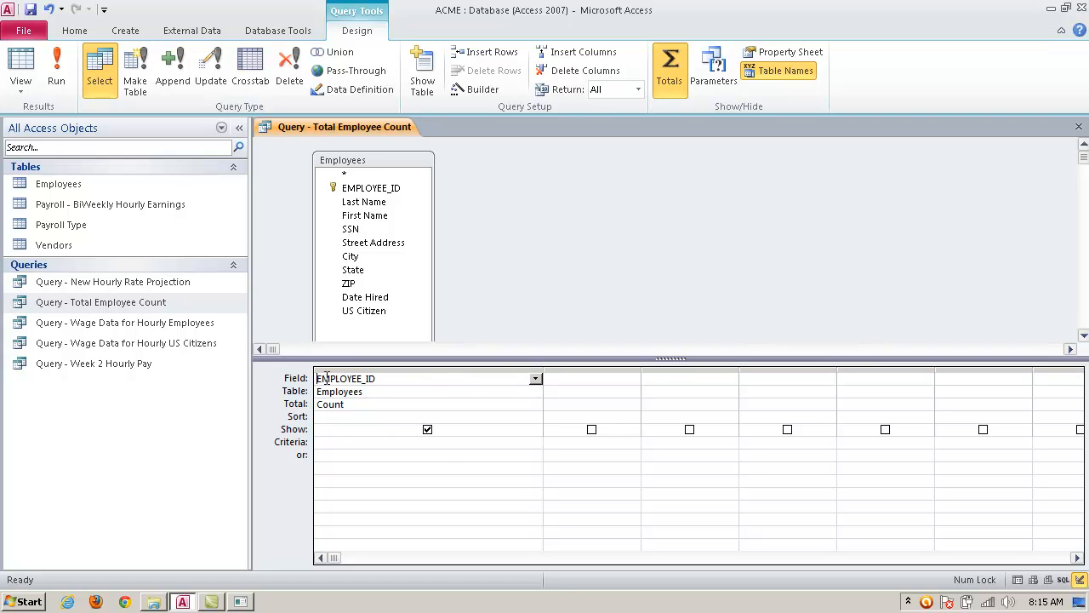
Step: Prefix the EMPLOYEE_ID field with the caption "Current Total Number of ACME Employees:" and widen the column to fit it
{"action": "type", "text": "Total Numb"}
{"action": "type", "text": "er of ACME "}
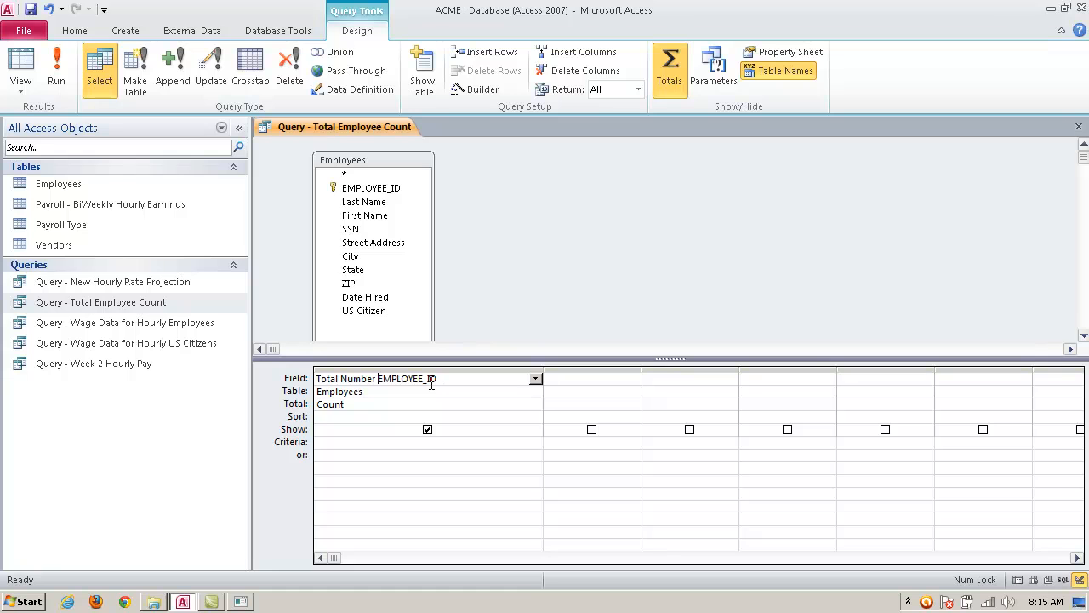
{"action": "type", "text": "Employees"}
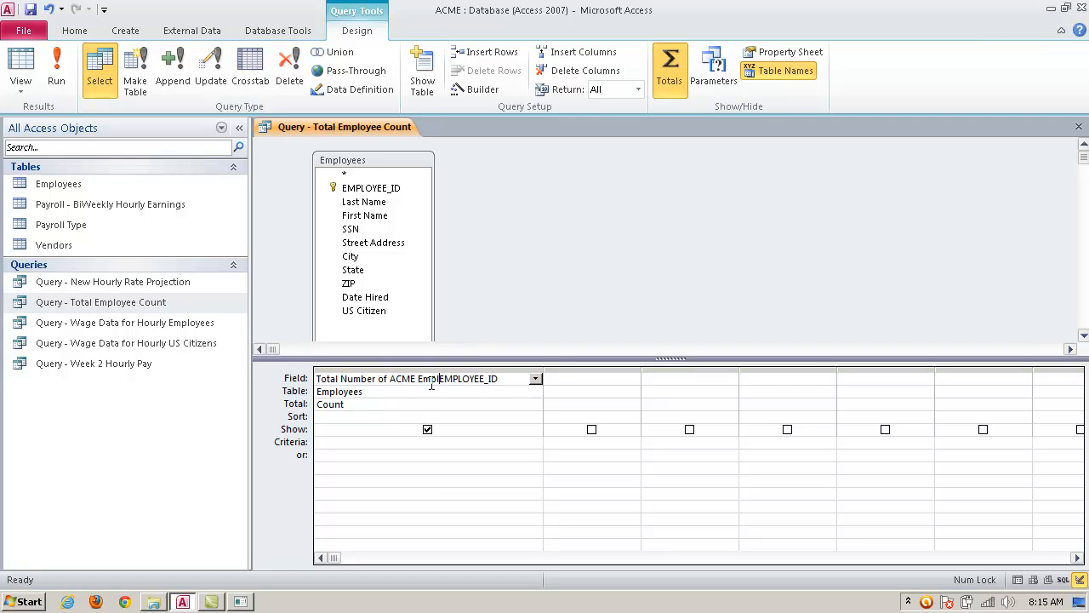
{"action": "type", "text": ": "}
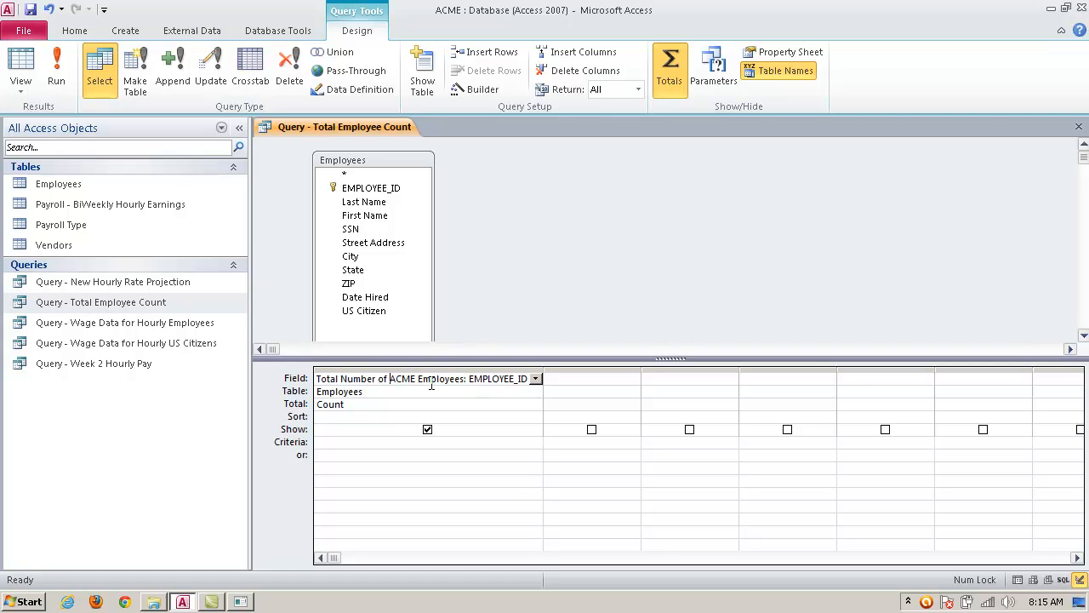
{"action": "type", "text": "Current"}
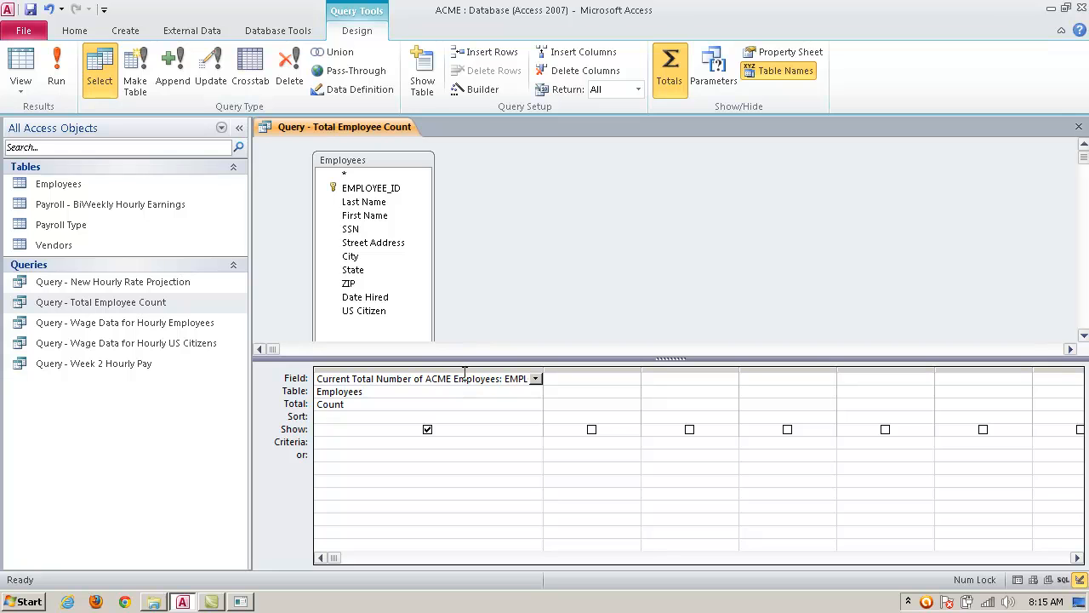
{"action": "left_click_drag", "start_coordinate": [543, 370], "coordinate": [601, 371]}
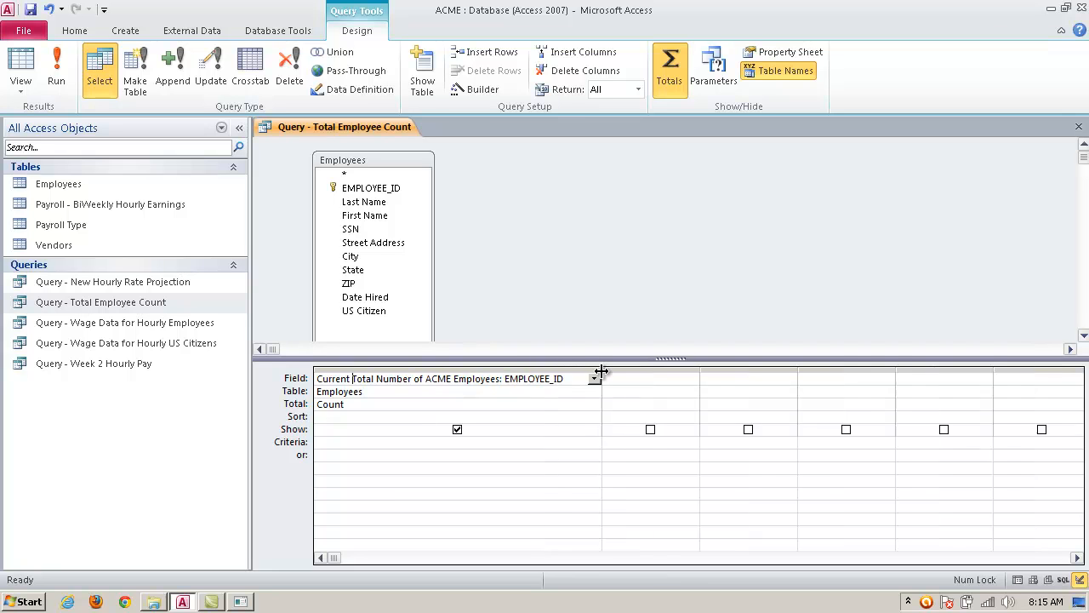
{"action": "left_click", "coordinate": [571, 379]}
{"action": "left_click_drag", "start_coordinate": [502, 380], "coordinate": [308, 379]}
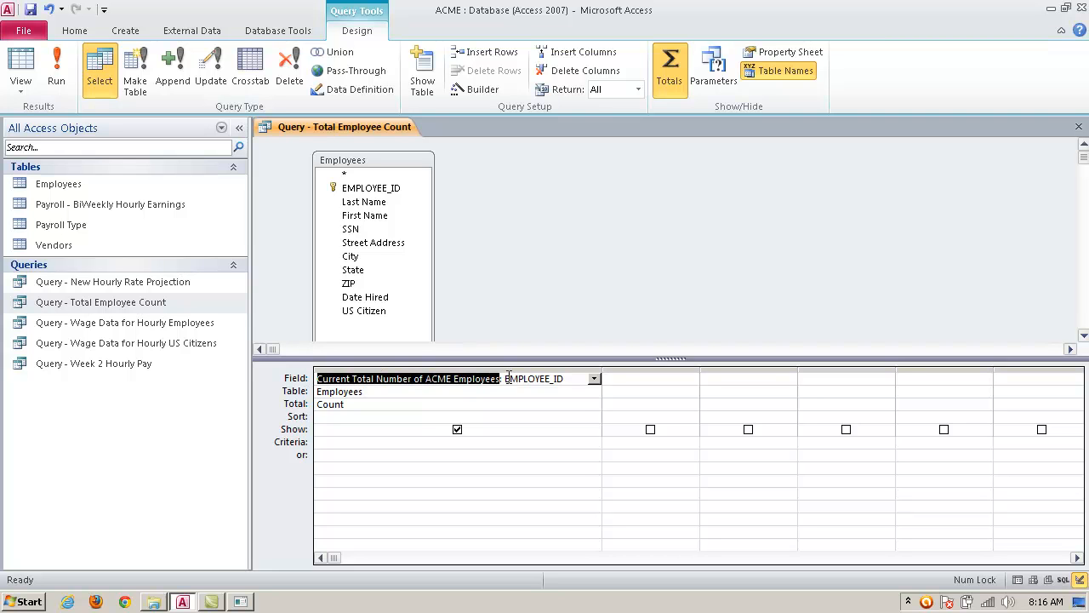
{"action": "left_click_drag", "start_coordinate": [505, 380], "coordinate": [572, 380]}
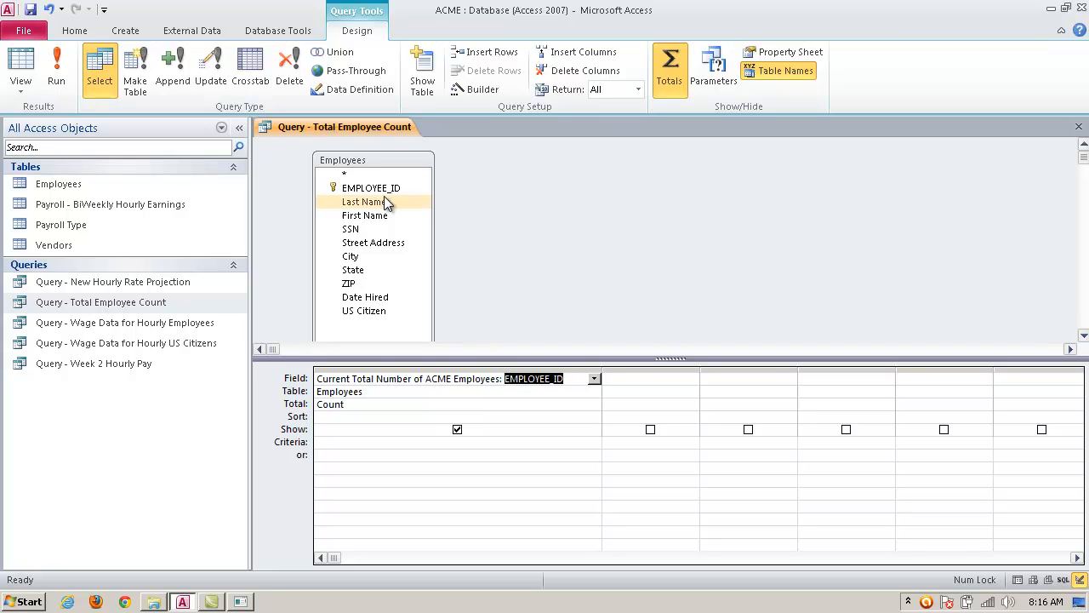
{"action": "left_click", "coordinate": [414, 189]}
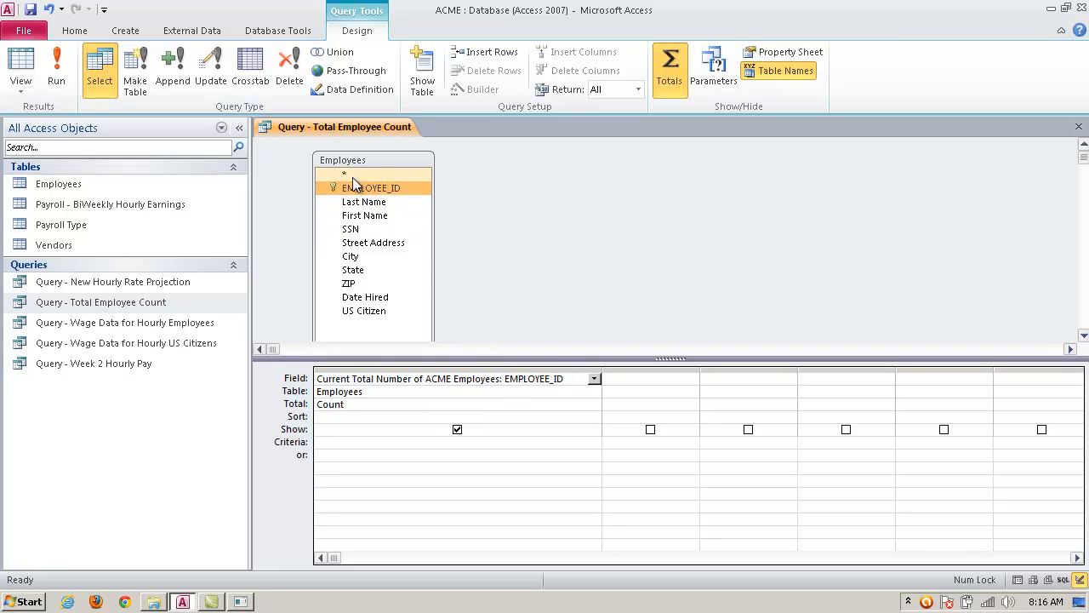
Step: Close the Total Employee Count query and save its design changes
{"action": "left_click", "coordinate": [1080, 127]}
{"action": "left_click", "coordinate": [482, 340]}
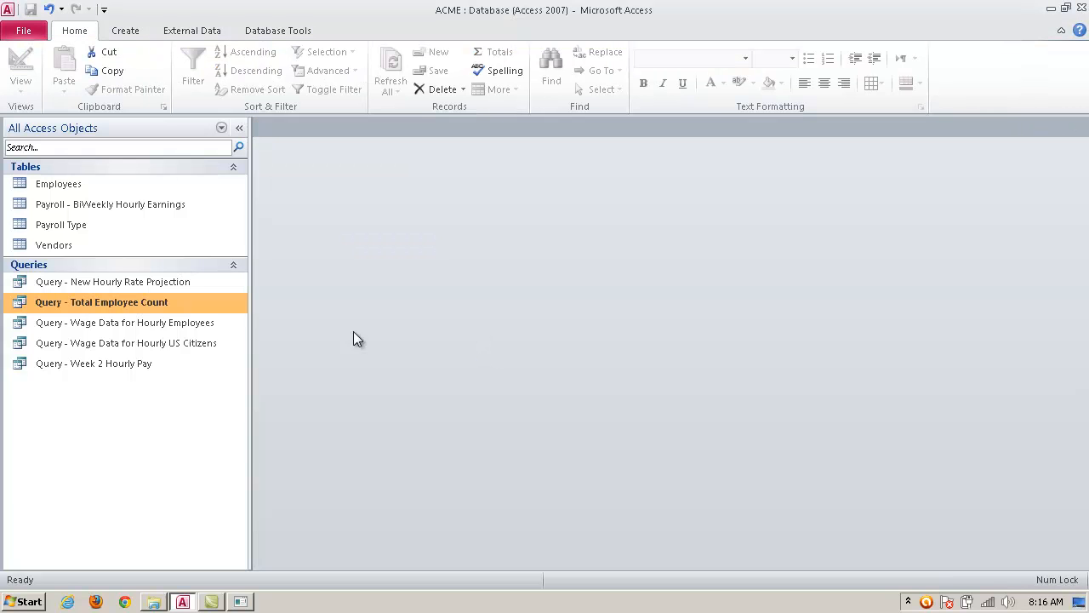
Step: Widen the result column in the Total Employee Count query's datasheet to fit its full caption, and close the query saving the layout
{"action": "double_click", "coordinate": [129, 305]}
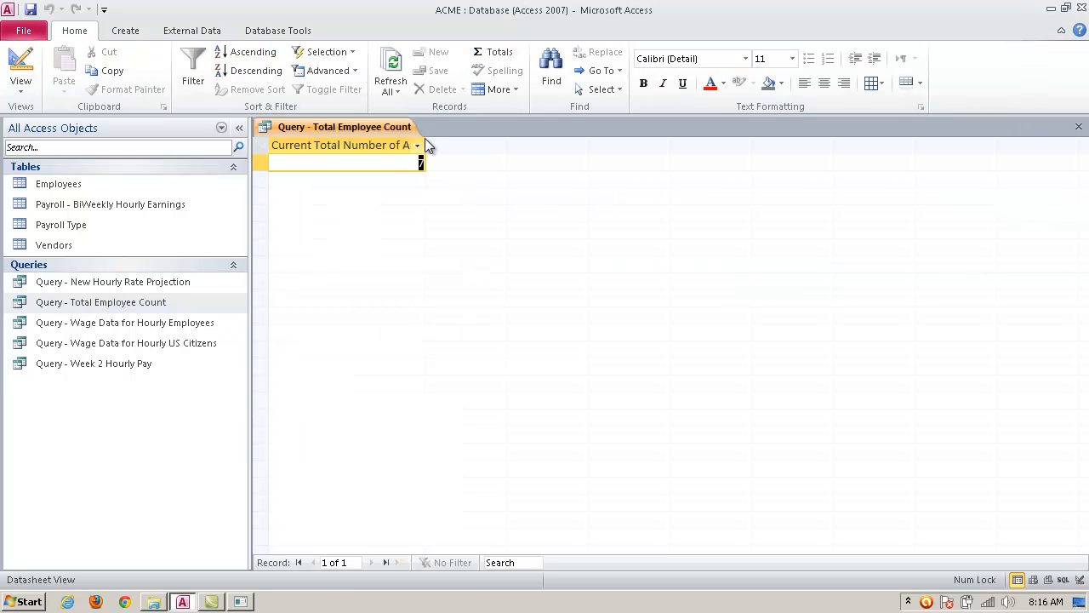
{"action": "left_click_drag", "start_coordinate": [426, 144], "coordinate": [545, 147]}
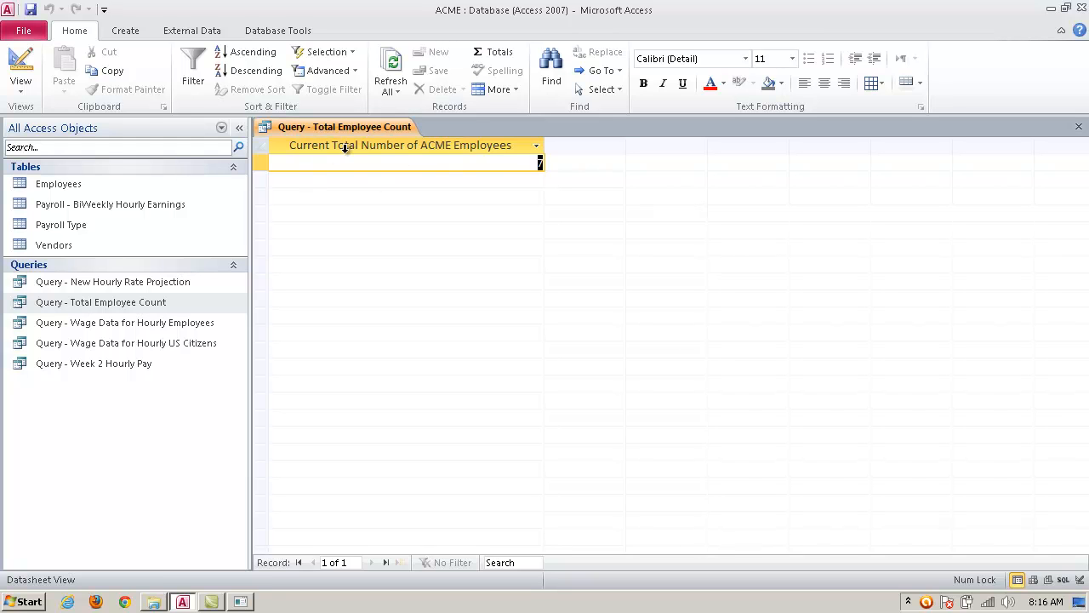
{"action": "left_click", "coordinate": [539, 163]}
{"action": "left_click", "coordinate": [1079, 126]}
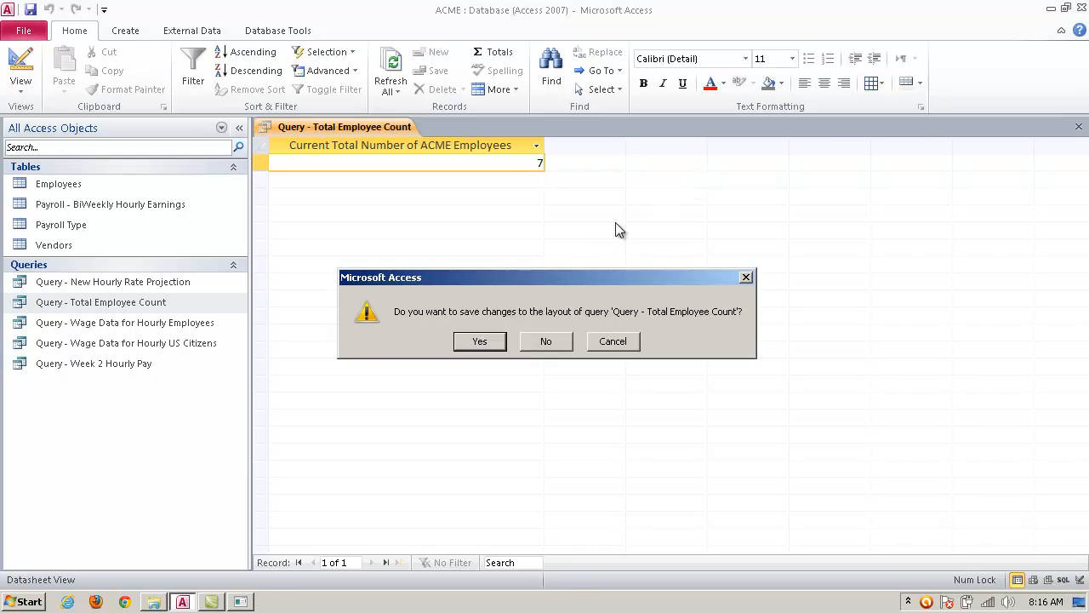
{"action": "left_click", "coordinate": [481, 340]}
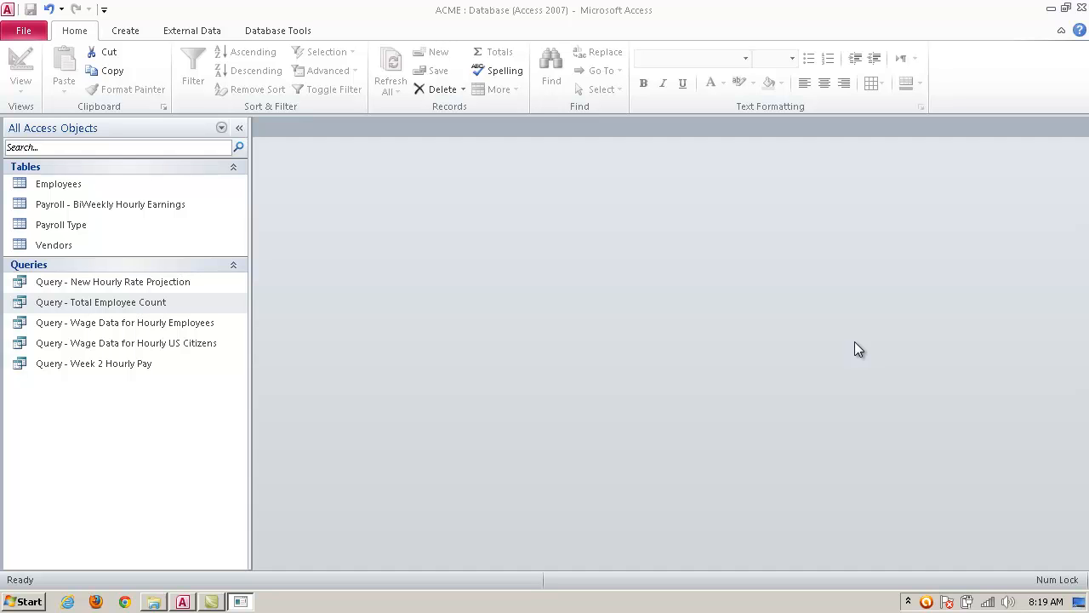
Step: Create a new query in design view from the Payroll Type table and add the Total row to its grid
{"action": "left_click", "coordinate": [129, 298]}
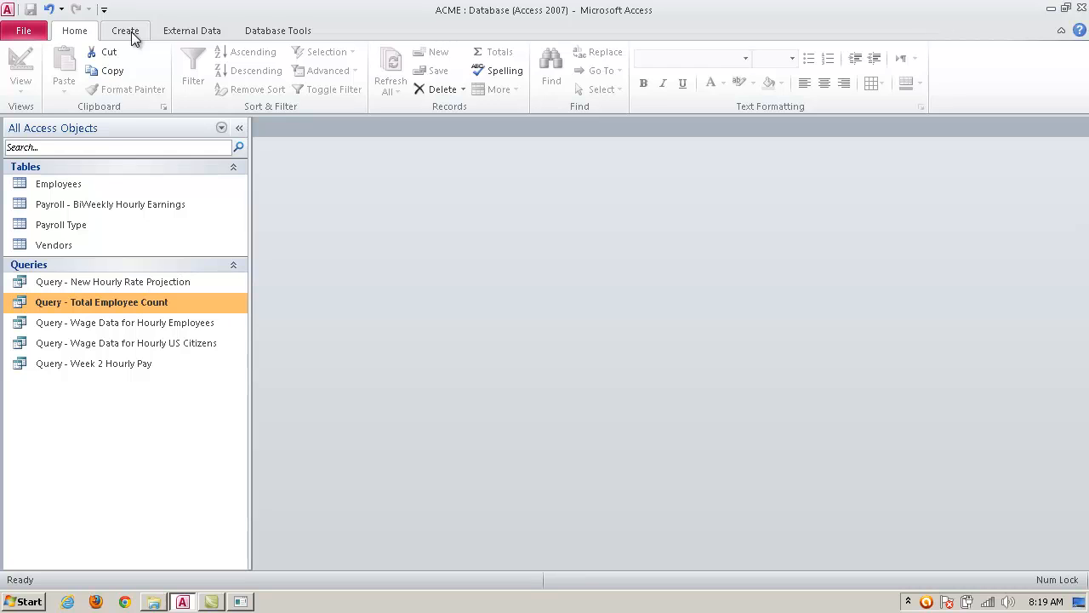
{"action": "left_click", "coordinate": [132, 39]}
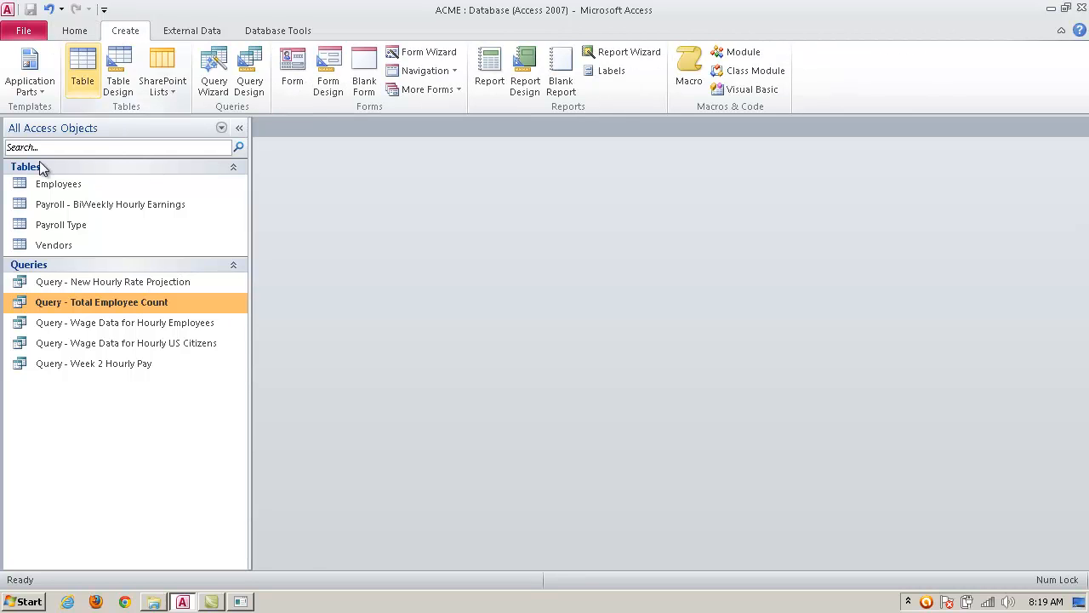
{"action": "left_click", "coordinate": [249, 73]}
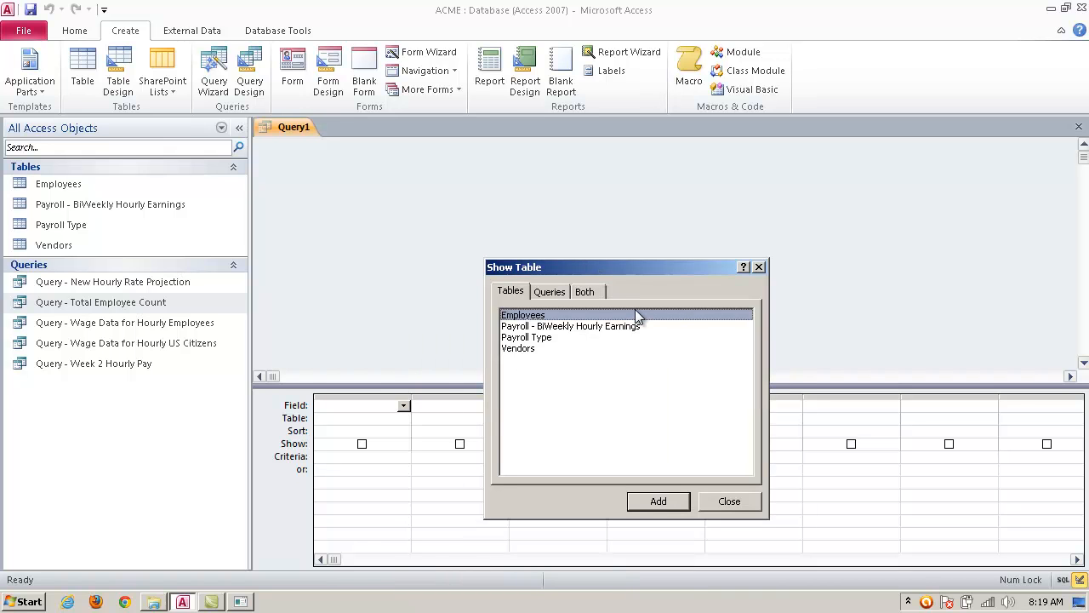
{"action": "left_click", "coordinate": [541, 339]}
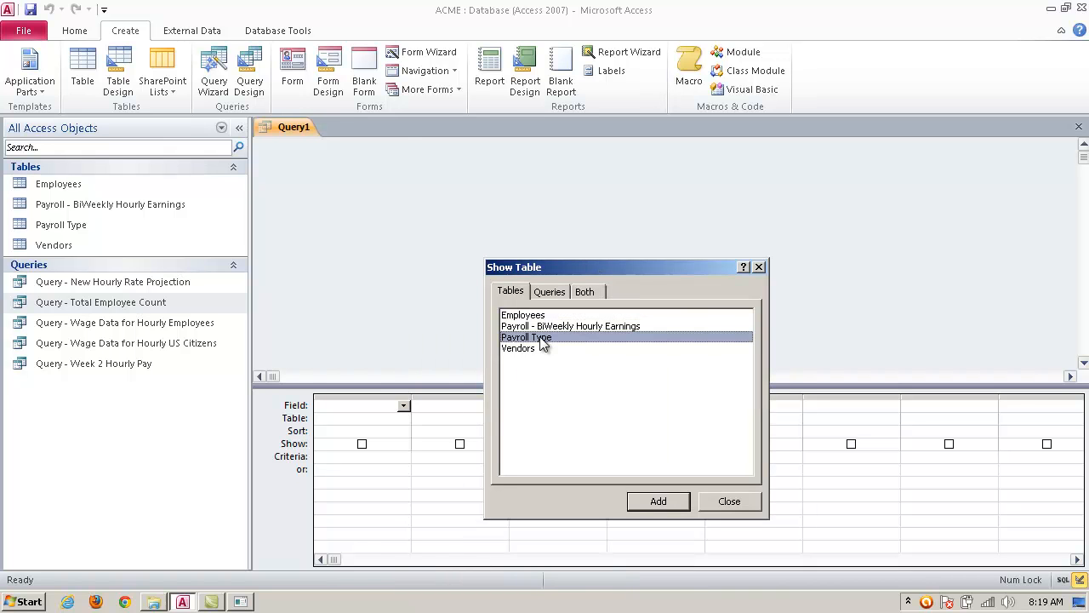
{"action": "left_click", "coordinate": [658, 501]}
{"action": "left_click", "coordinate": [734, 503]}
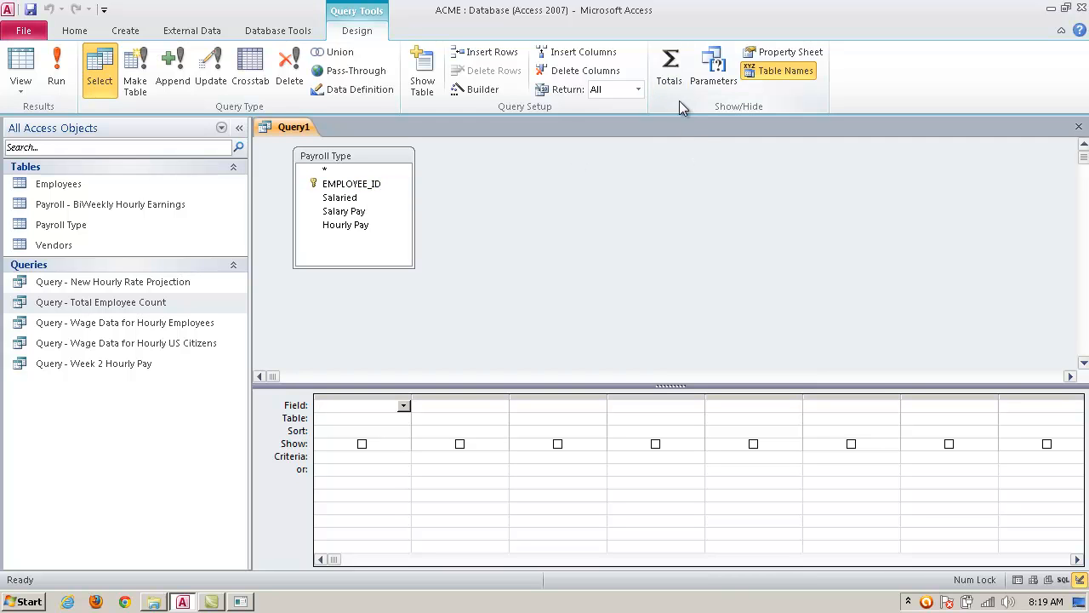
{"action": "left_click", "coordinate": [671, 76]}
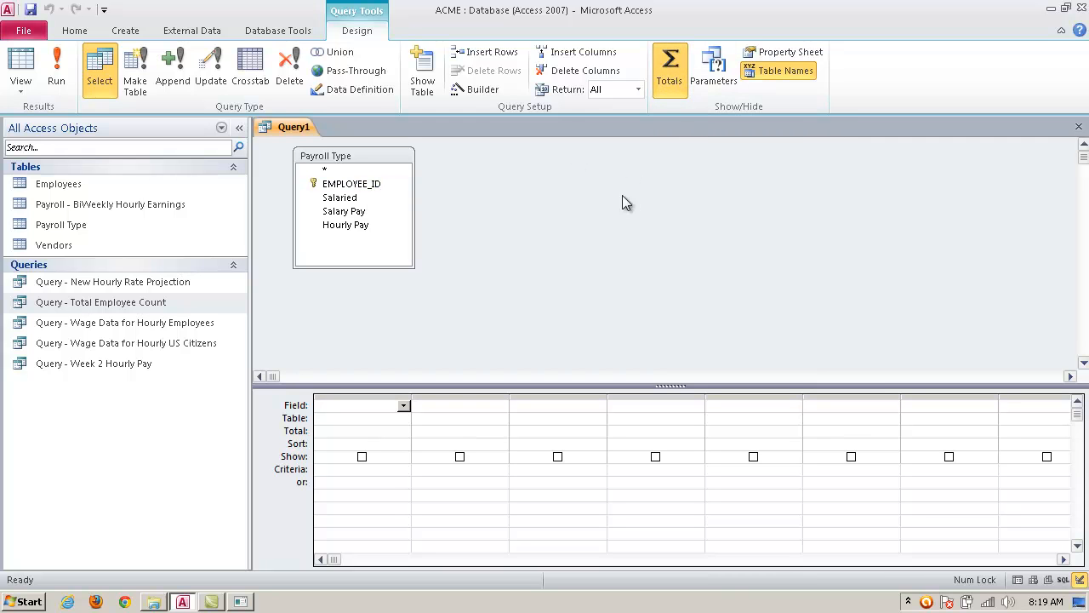
Step: Add the Salaried and Hourly Pay fields to the first two columns of the query grid
{"action": "left_click", "coordinate": [404, 406]}
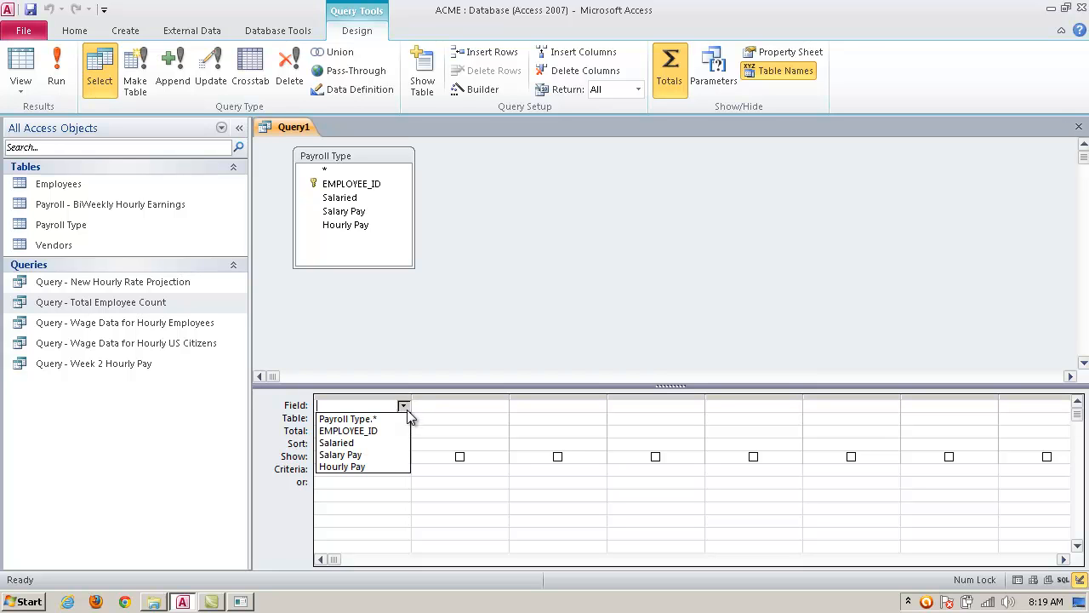
{"action": "left_click", "coordinate": [374, 443]}
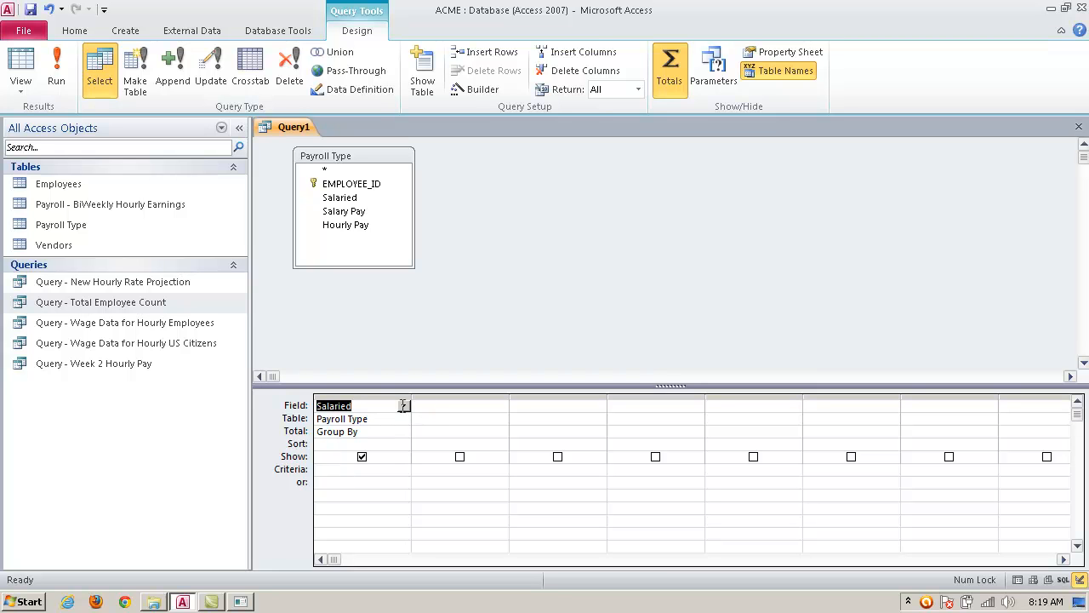
{"action": "left_click", "coordinate": [469, 406]}
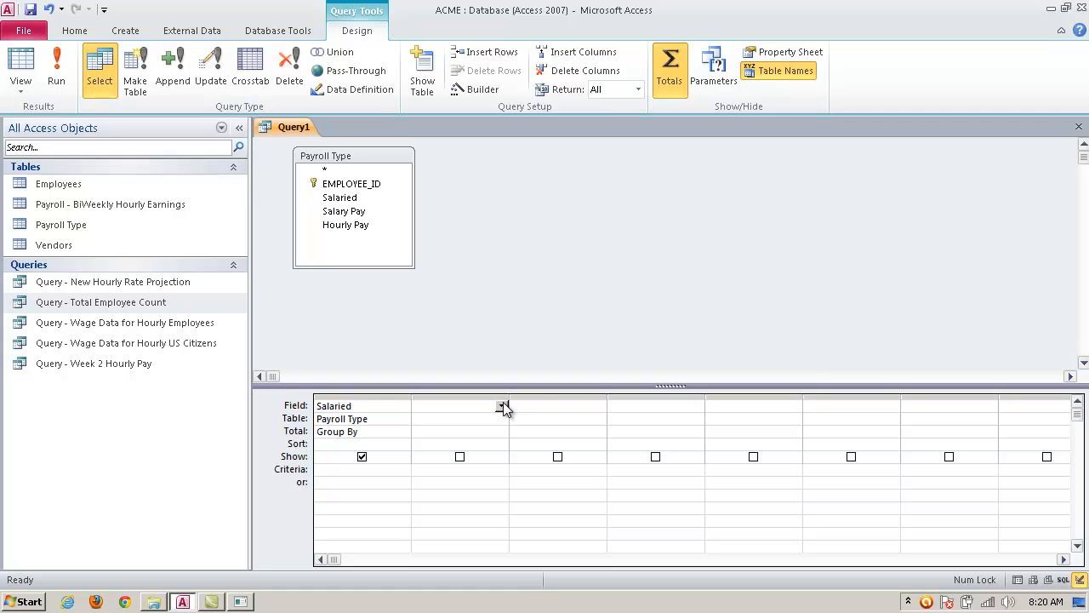
{"action": "left_click", "coordinate": [501, 419]}
{"action": "left_click", "coordinate": [498, 432]}
{"action": "left_click", "coordinate": [501, 406]}
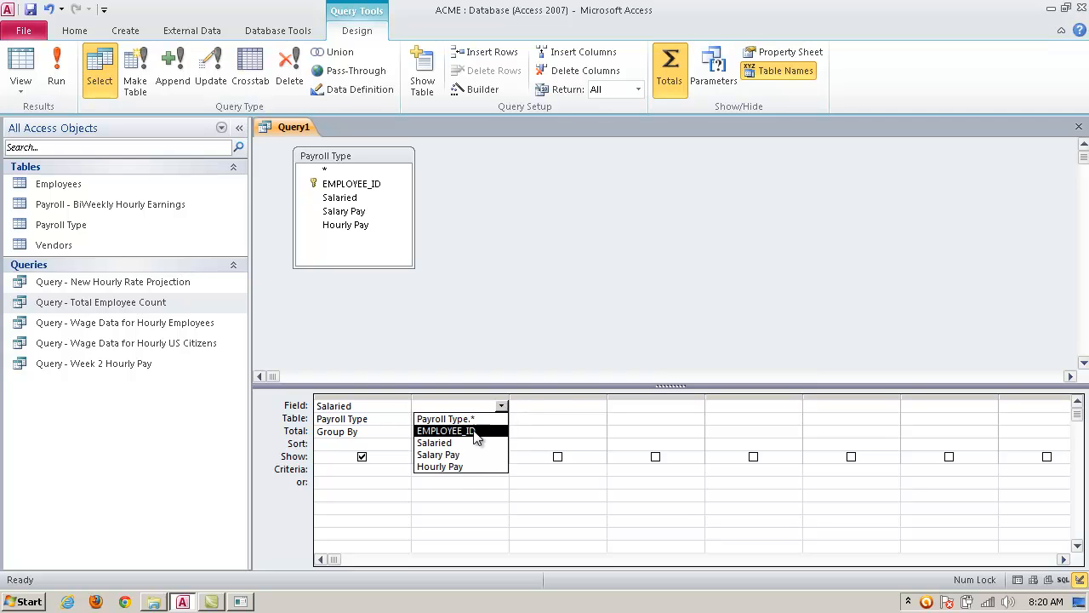
{"action": "left_click", "coordinate": [472, 466]}
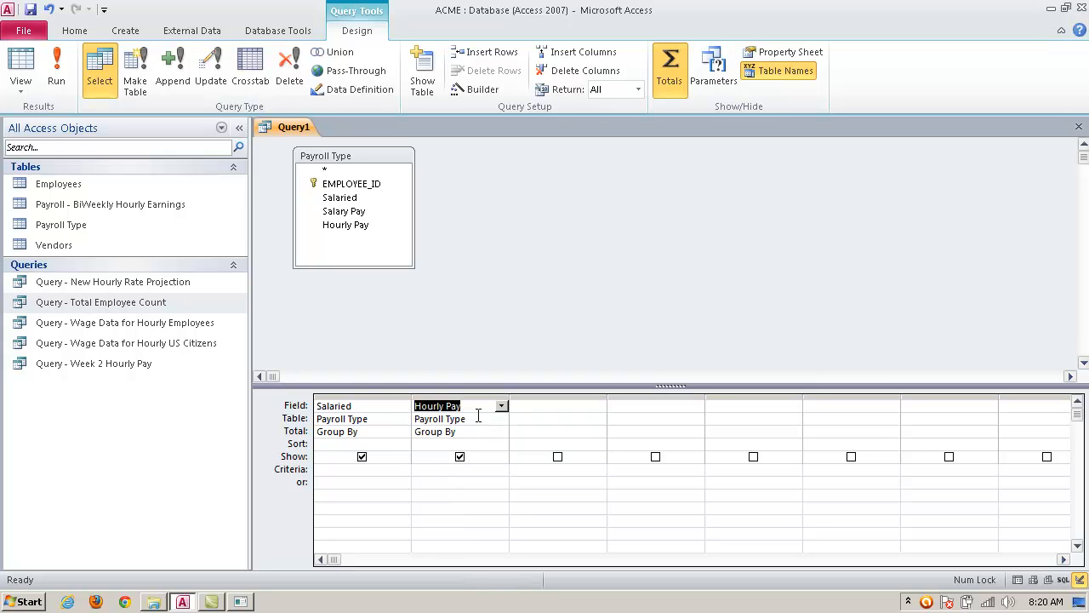
Step: Set the Total function of the Hourly Pay column to Avg
{"action": "left_click", "coordinate": [475, 423]}
{"action": "left_click", "coordinate": [504, 431]}
{"action": "left_click", "coordinate": [501, 431]}
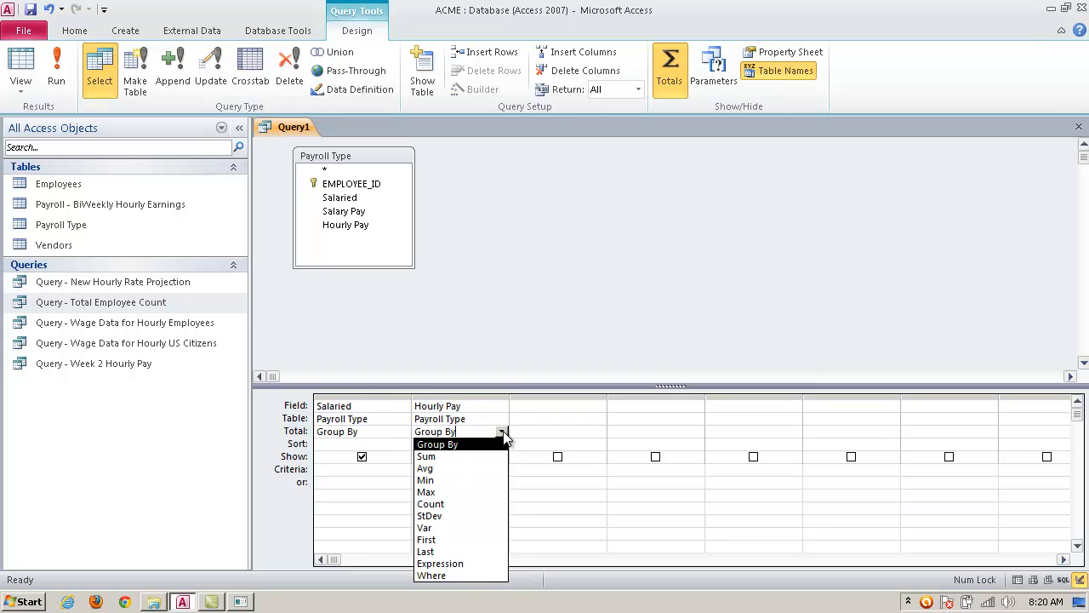
{"action": "left_click", "coordinate": [476, 468]}
{"action": "left_click", "coordinate": [446, 433]}
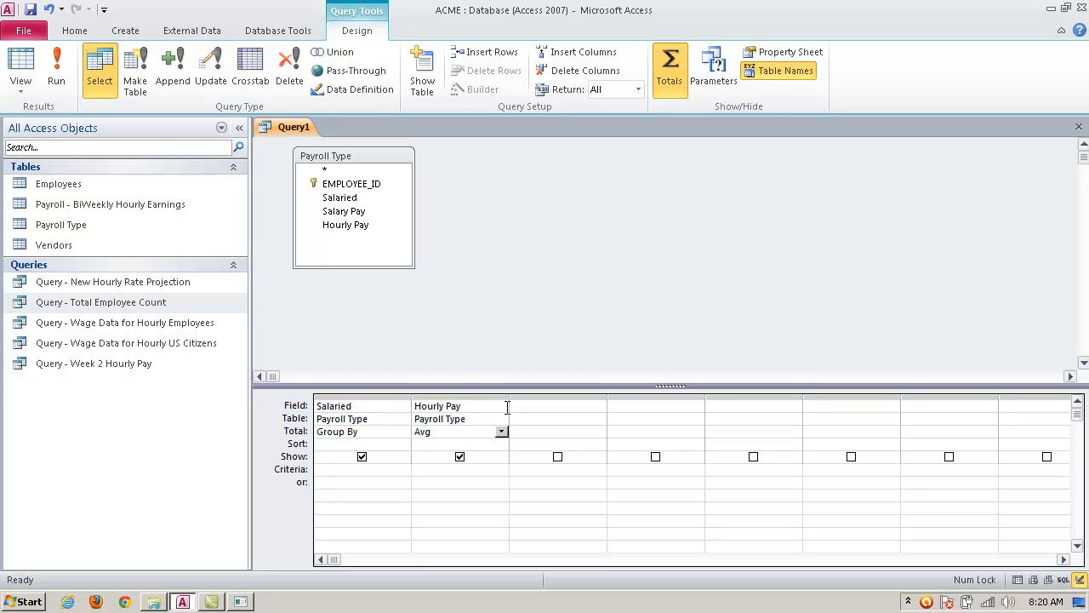
Step: Prefix the Hourly Pay field with the caption "Average Hourly Rate:" and widen the column to fit it
{"action": "left_click", "coordinate": [362, 224]}
{"action": "left_click", "coordinate": [415, 408]}
{"action": "type", "text": "Average Hour"}
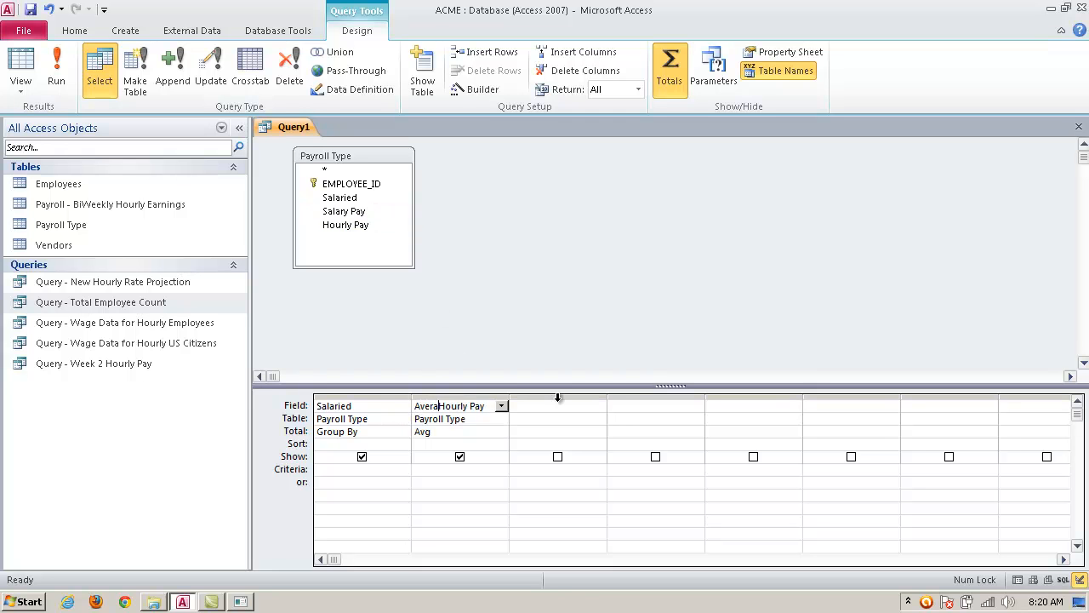
{"action": "type", "text": "ly Rate: Ho"}
{"action": "left_click_drag", "start_coordinate": [509, 398], "coordinate": [398, 409]}
{"action": "double_click", "coordinate": [567, 398]}
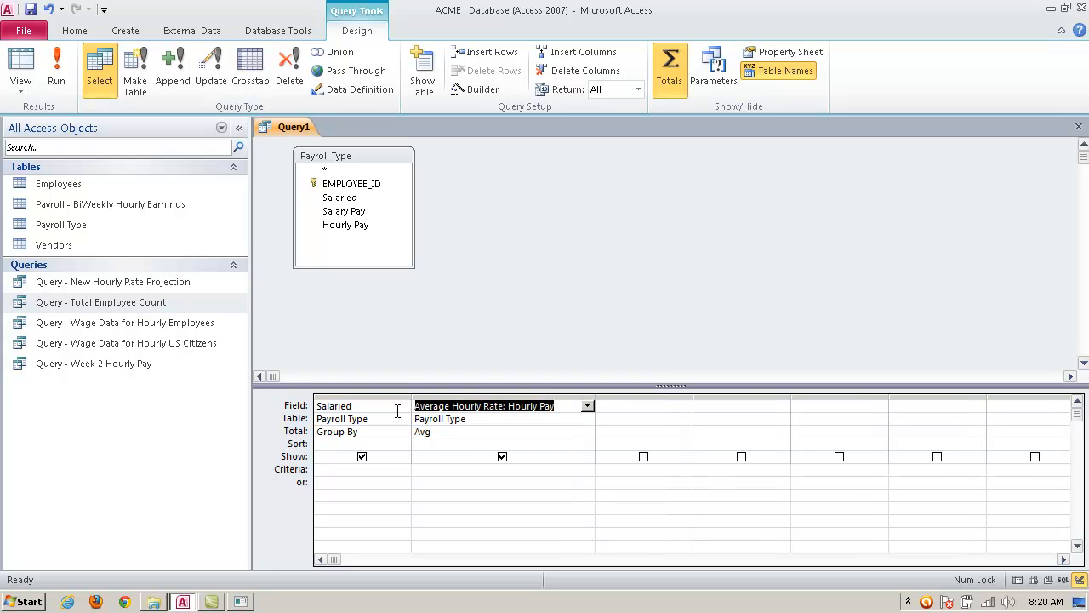
{"action": "left_click", "coordinate": [637, 406]}
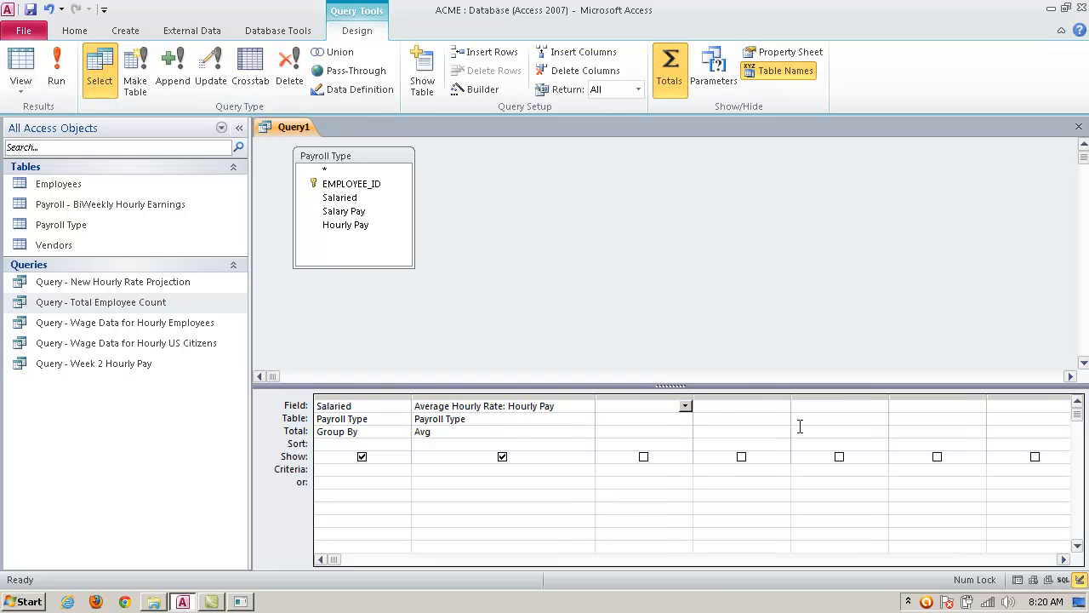
{"action": "left_click", "coordinate": [384, 470]}
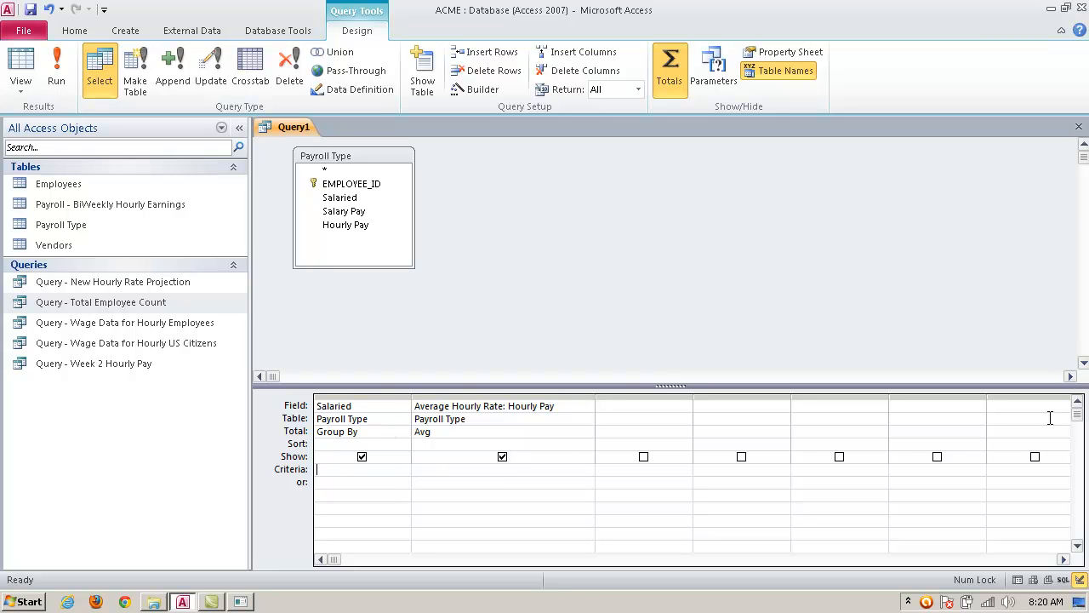
Step: Close the new query and save it as "Query - Total Hourly Average"
{"action": "left_click", "coordinate": [1079, 127]}
{"action": "left_click", "coordinate": [480, 341]}
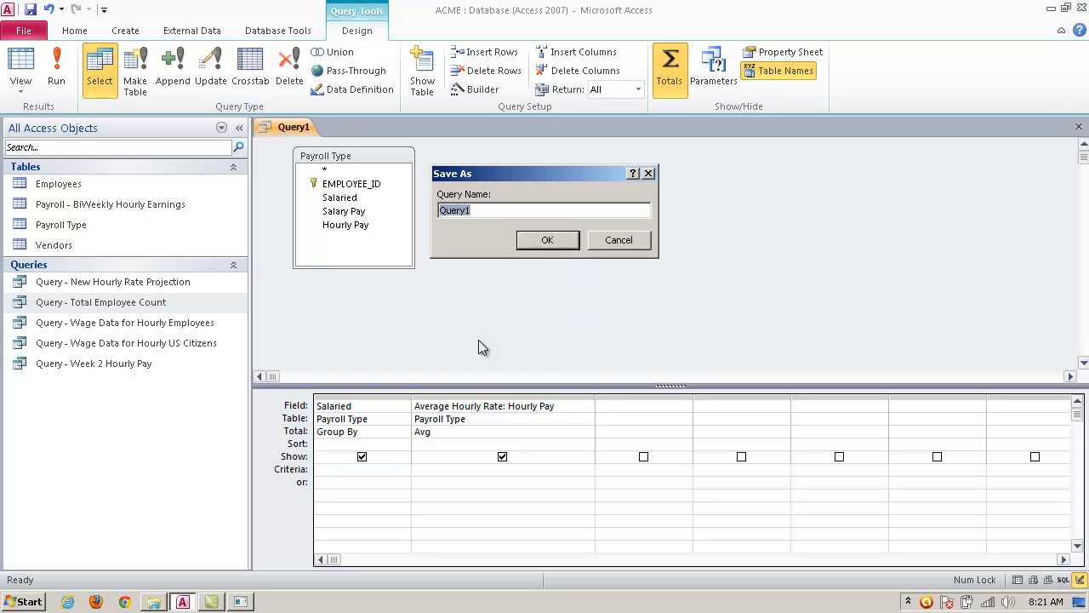
{"action": "left_click", "coordinate": [489, 216]}
{"action": "key", "text": "BackSpace"}
{"action": "key", "text": "BackSpace"}
{"action": "type", "text": "y - Total Hourly average"}
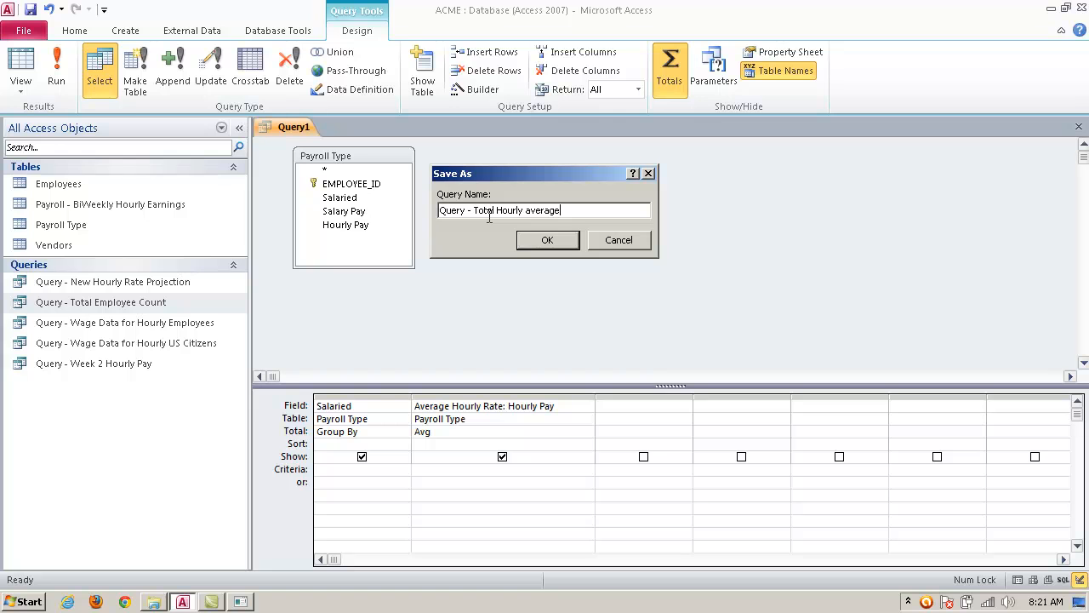
{"action": "left_click", "coordinate": [529, 210]}
{"action": "key", "text": "BackSpace"}
{"action": "type", "text": "A"}
{"action": "left_click", "coordinate": [544, 241]}
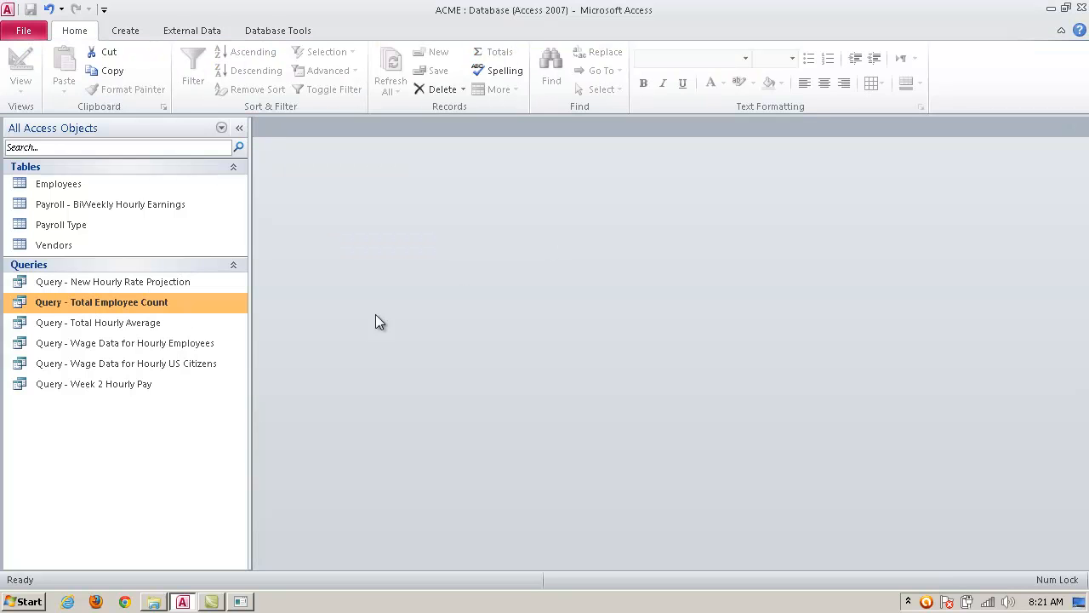
Step: Run the Total Hourly Average query and widen its Average Hourly Rate column to show the full caption
{"action": "left_click", "coordinate": [152, 328]}
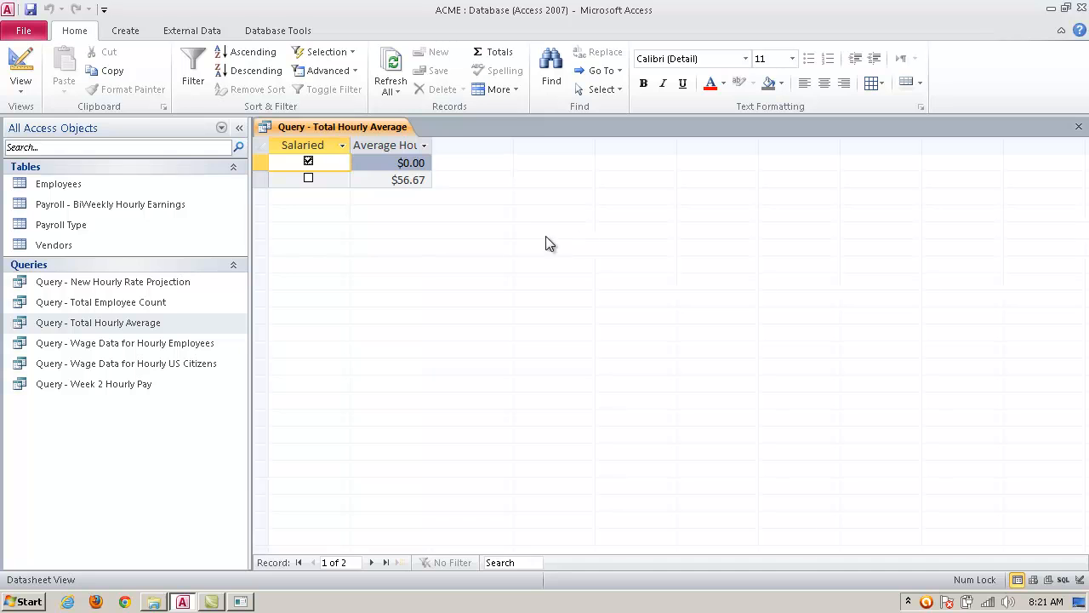
{"action": "left_click_drag", "start_coordinate": [390, 179], "coordinate": [486, 143]}
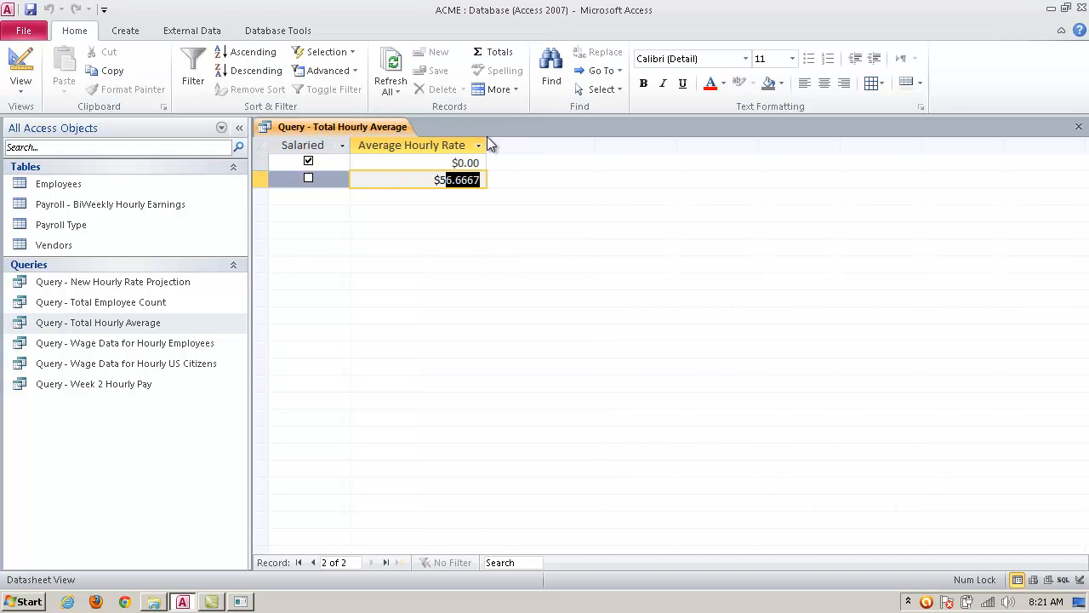
{"action": "left_click", "coordinate": [414, 179]}
{"action": "left_click_drag", "start_coordinate": [489, 141], "coordinate": [539, 142]}
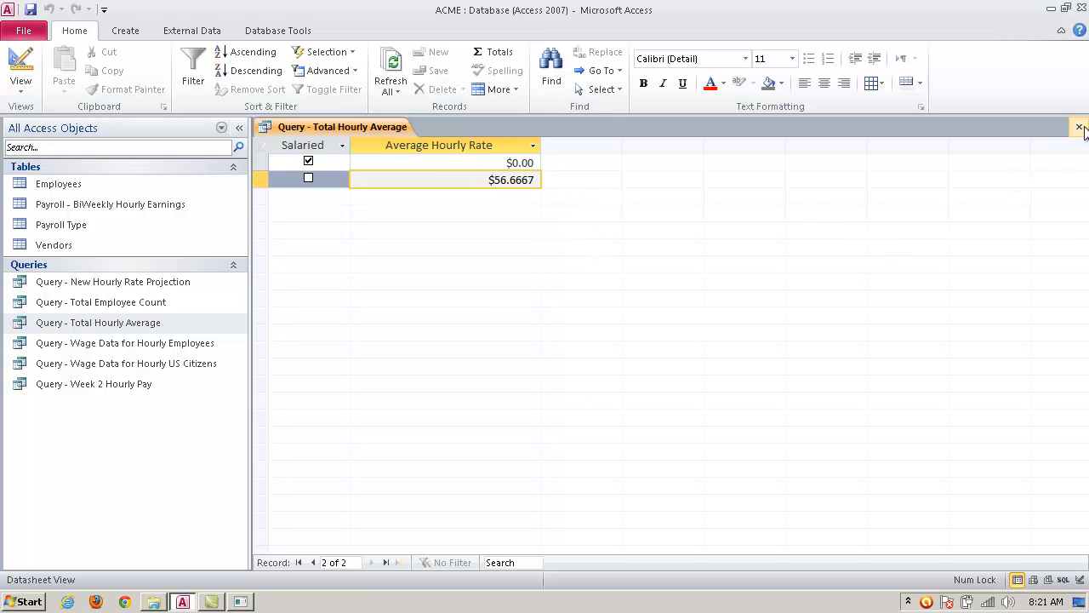
Step: Check the average rates of the salaried and non-salaried rows, and close the query saving its layout
{"action": "left_click", "coordinate": [475, 162]}
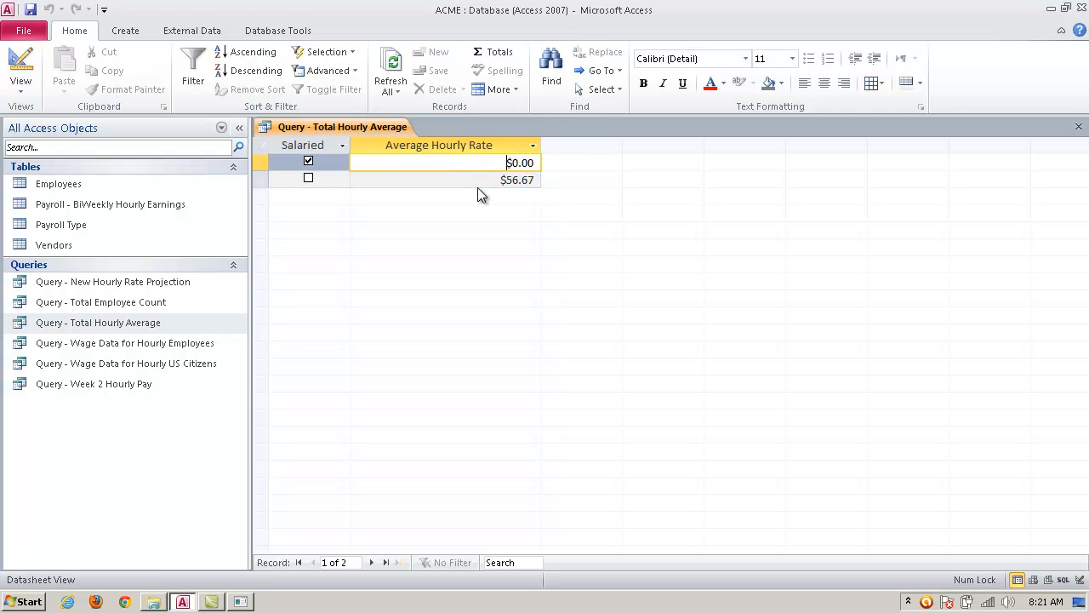
{"action": "left_click", "coordinate": [480, 177]}
{"action": "left_click", "coordinate": [514, 164]}
{"action": "left_click", "coordinate": [1079, 126]}
{"action": "left_click", "coordinate": [479, 341]}
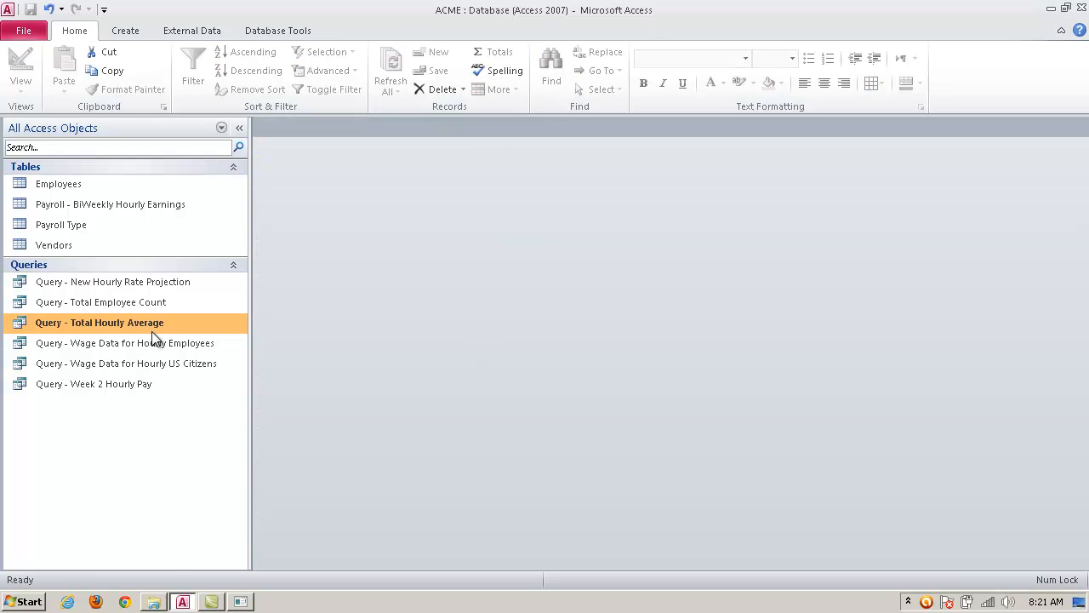
Step: Set the Salaried criteria to =No in the design of the Total Hourly Average query, and close it saving the changes
{"action": "right_click", "coordinate": [159, 326]}
{"action": "left_click", "coordinate": [196, 357]}
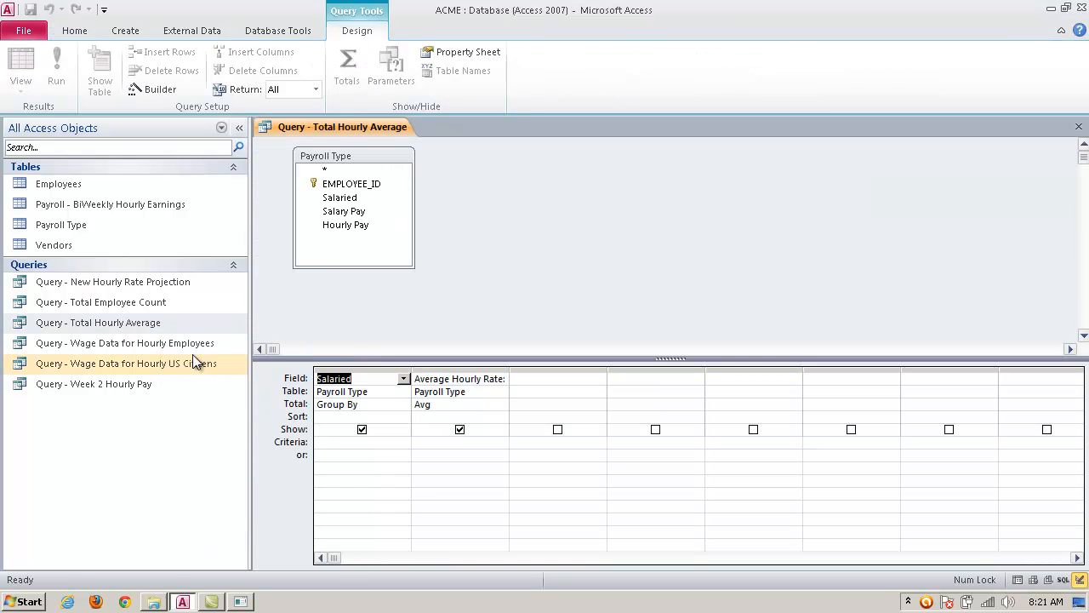
{"action": "left_click", "coordinate": [340, 442]}
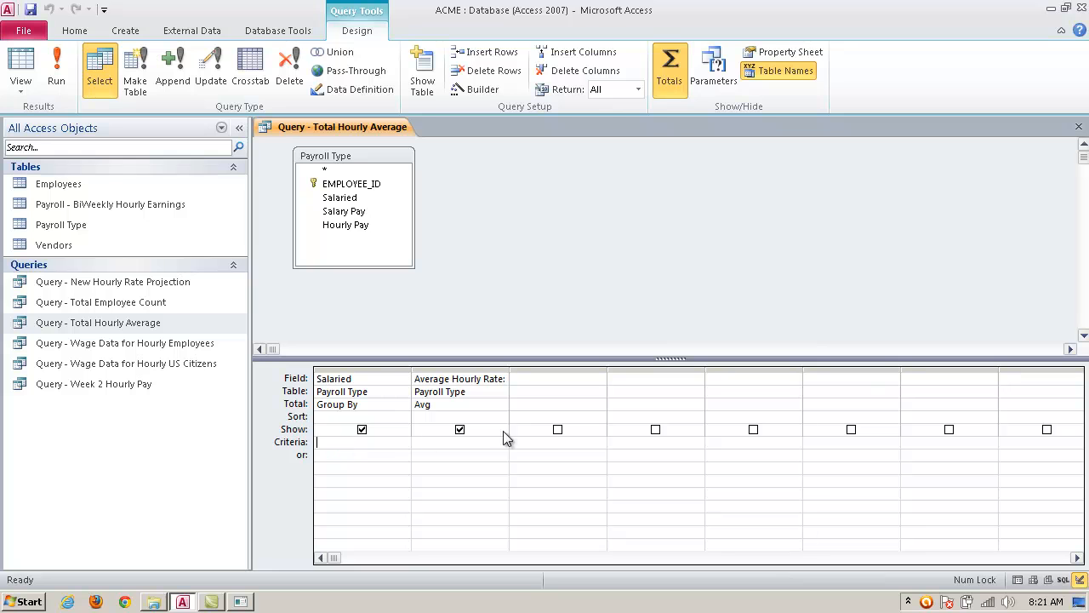
{"action": "type", "text": "=No"}
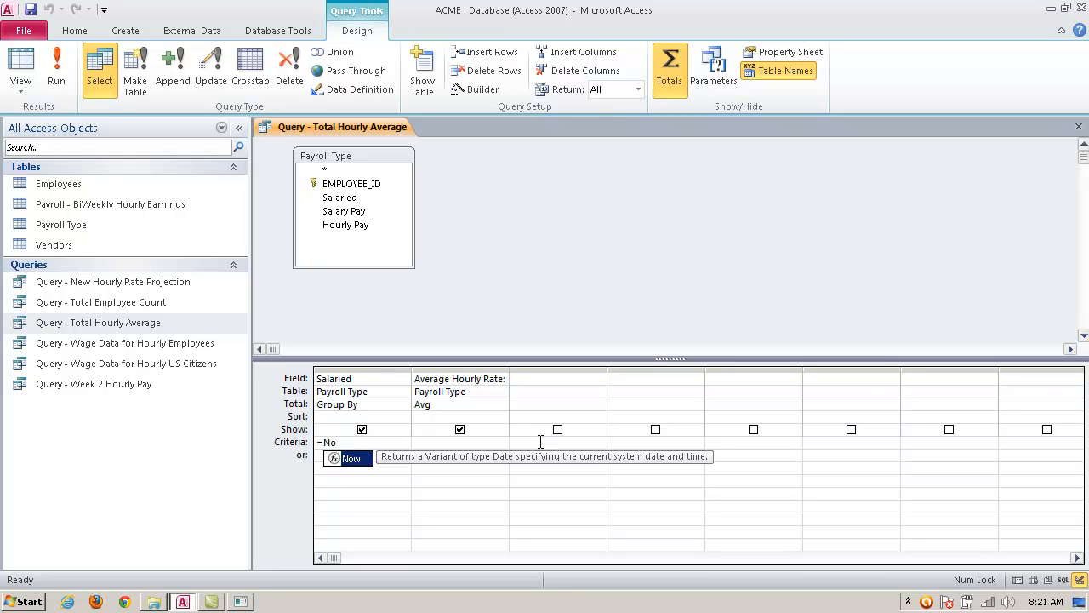
{"action": "left_click", "coordinate": [441, 441]}
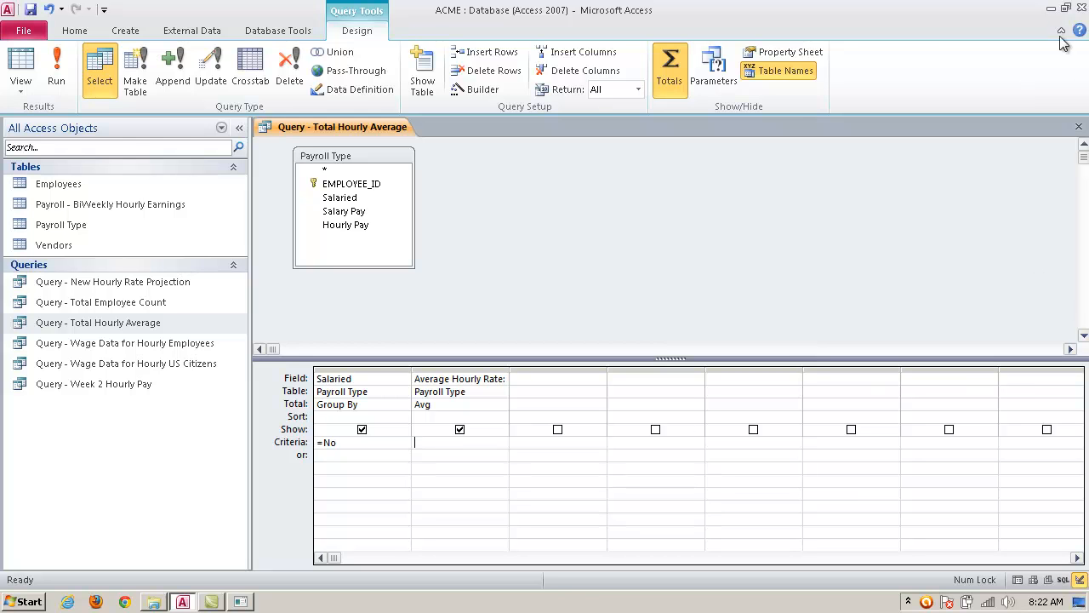
{"action": "left_click", "coordinate": [1079, 127]}
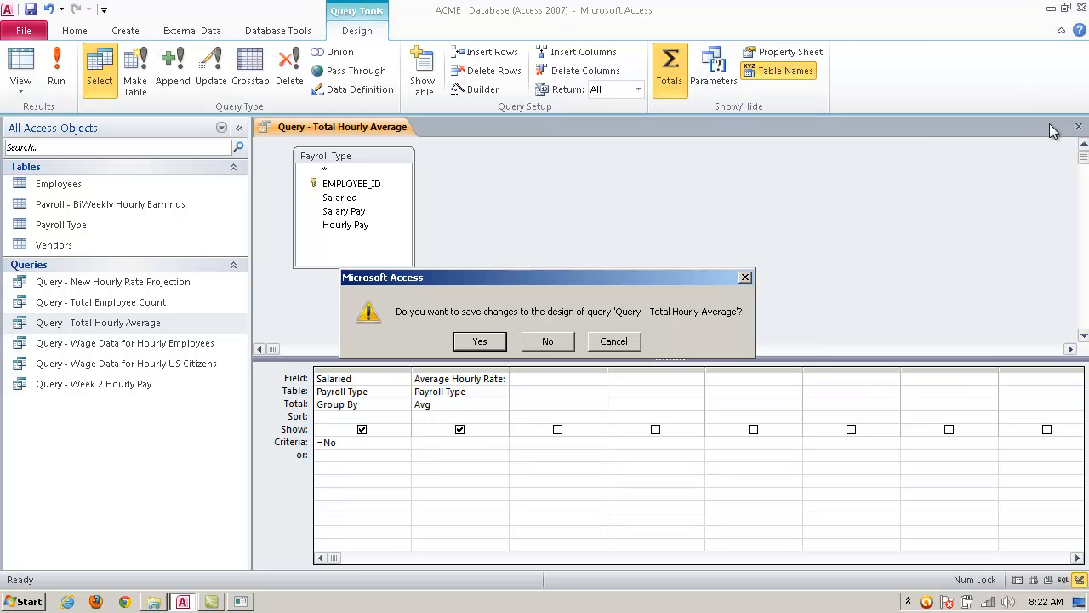
{"action": "left_click", "coordinate": [488, 340]}
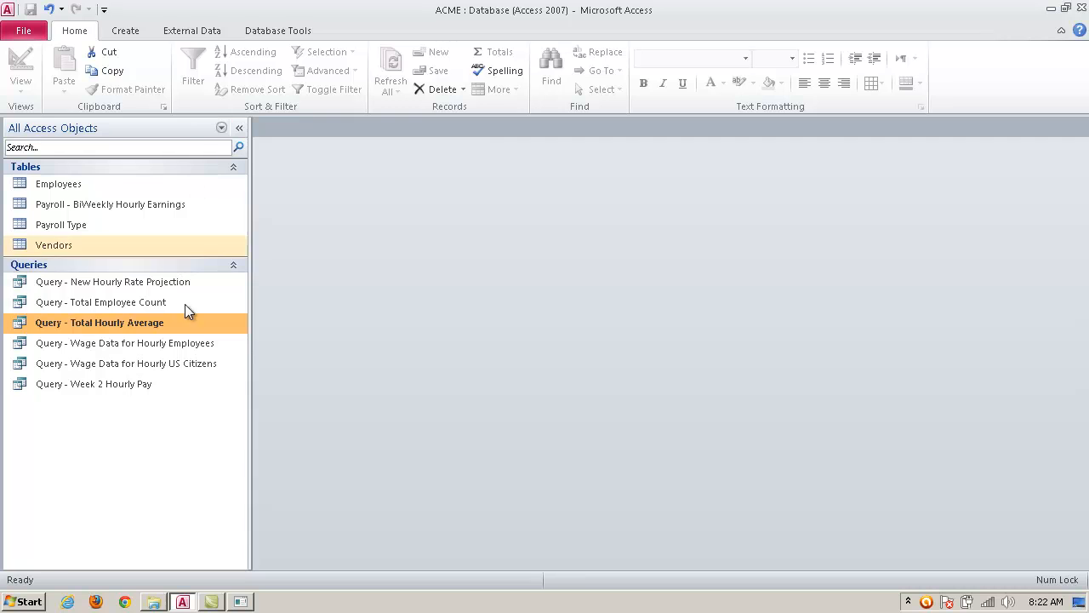
Step: Check the average in the Total Hourly Average query and the pay values in the Payroll Type table, closing each
{"action": "double_click", "coordinate": [148, 323]}
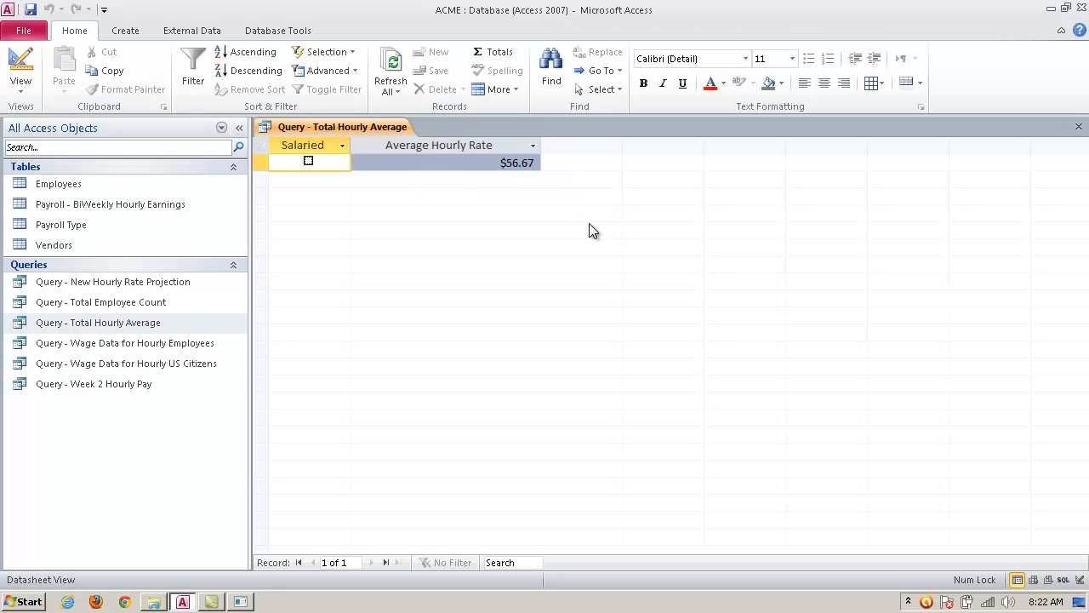
{"action": "left_click", "coordinate": [1078, 129]}
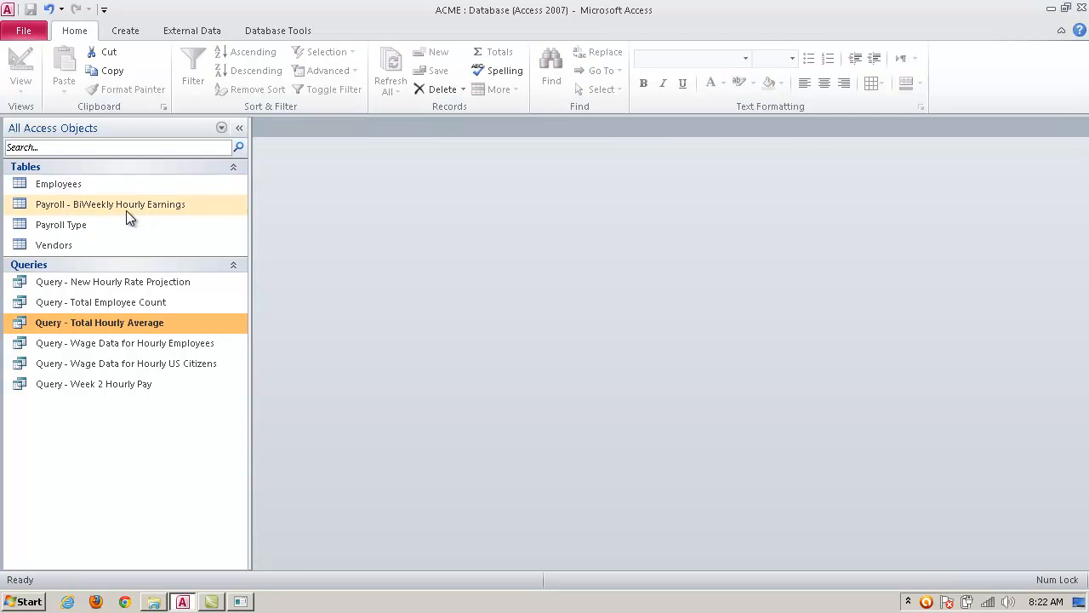
{"action": "double_click", "coordinate": [80, 226]}
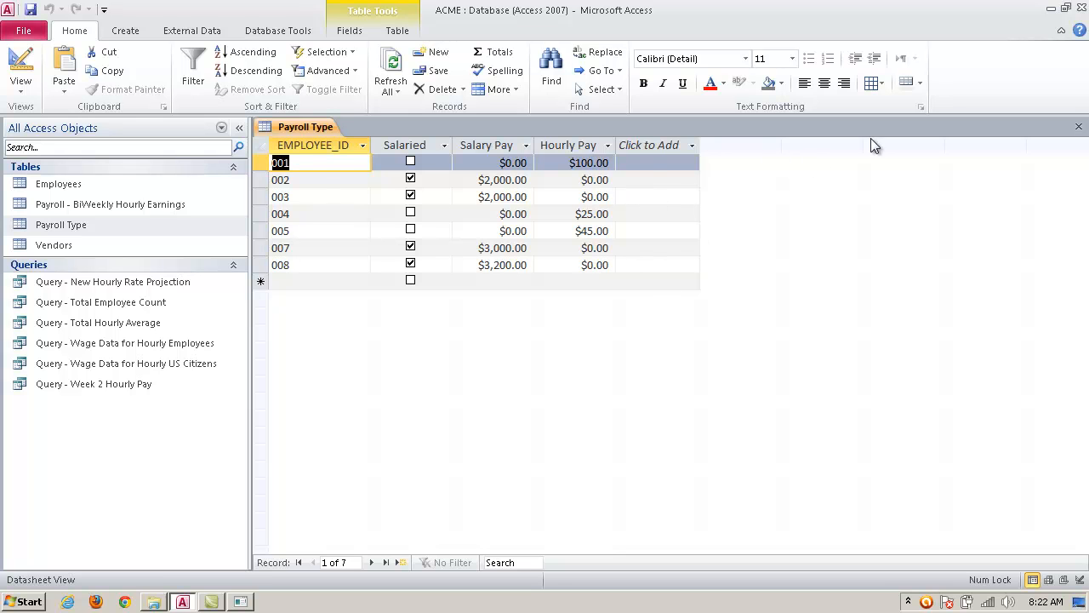
{"action": "left_click", "coordinate": [1078, 129]}
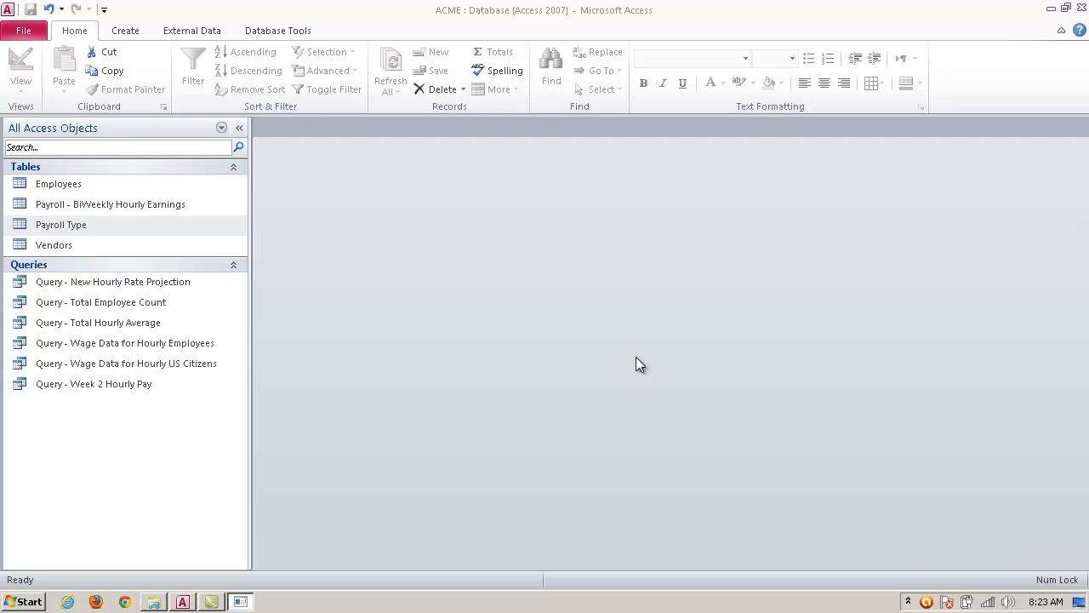
Step: Duplicate the Total Hourly Average query under the name "Query - Total Salaried Average"
{"action": "right_click", "coordinate": [109, 324]}
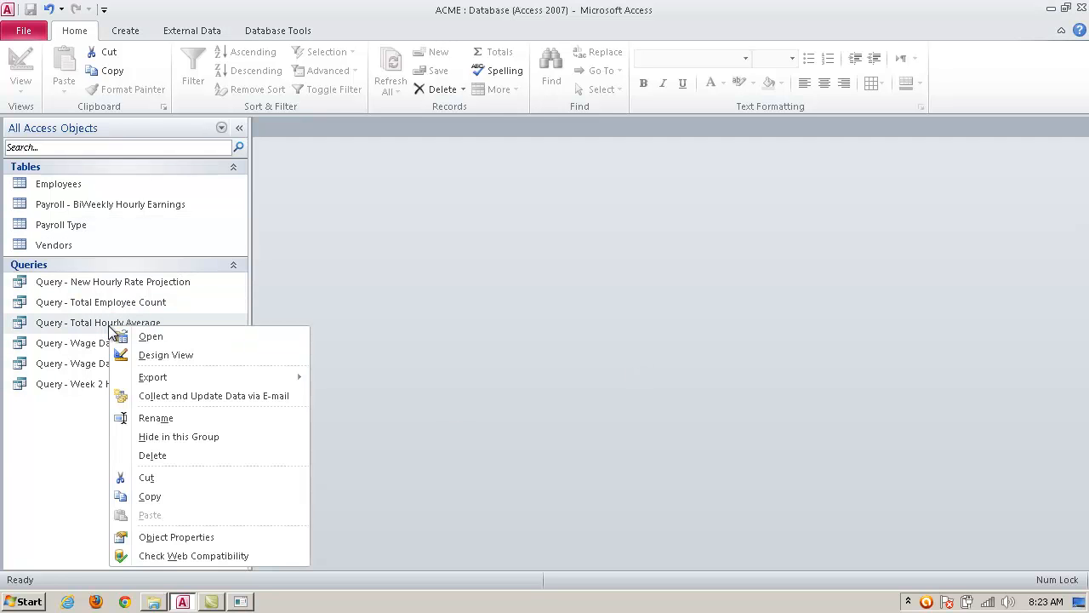
{"action": "left_click", "coordinate": [161, 497]}
{"action": "right_click", "coordinate": [133, 442]}
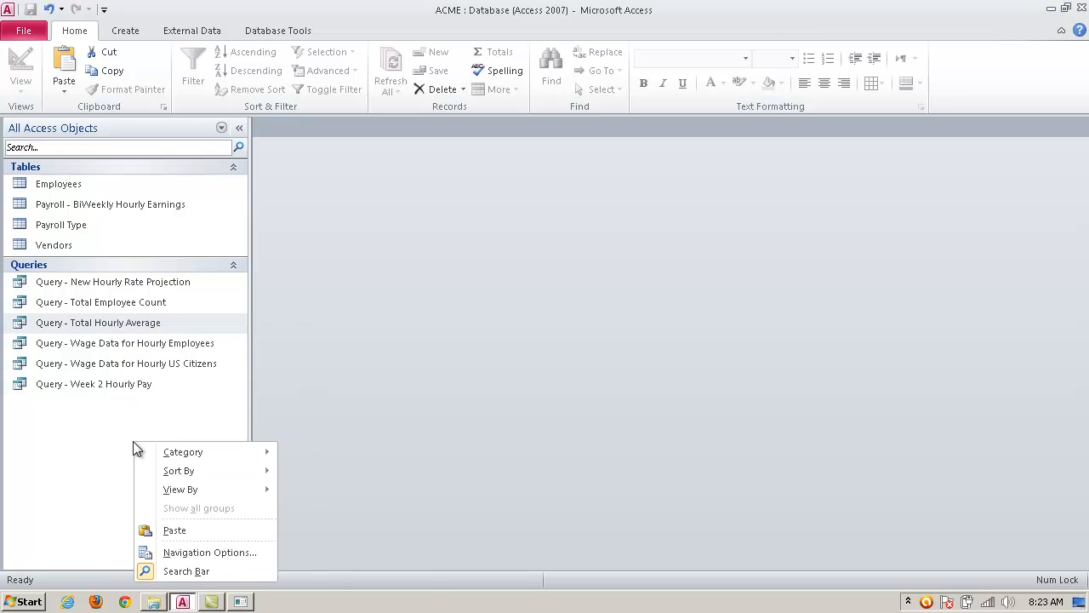
{"action": "left_click", "coordinate": [181, 530]}
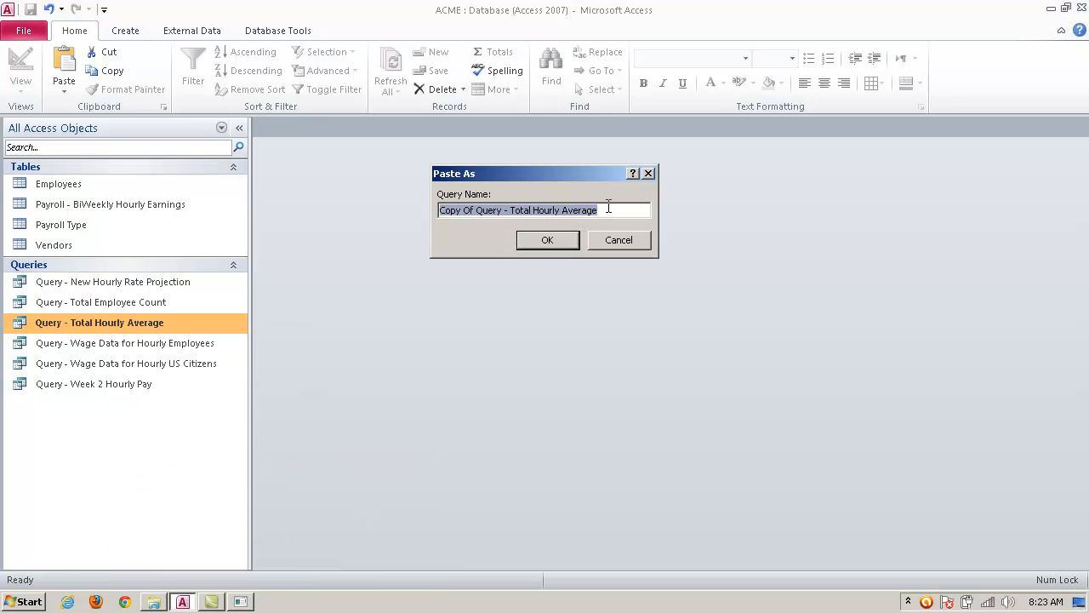
{"action": "left_click_drag", "start_coordinate": [476, 209], "coordinate": [410, 213]}
{"action": "key", "text": "Delete"}
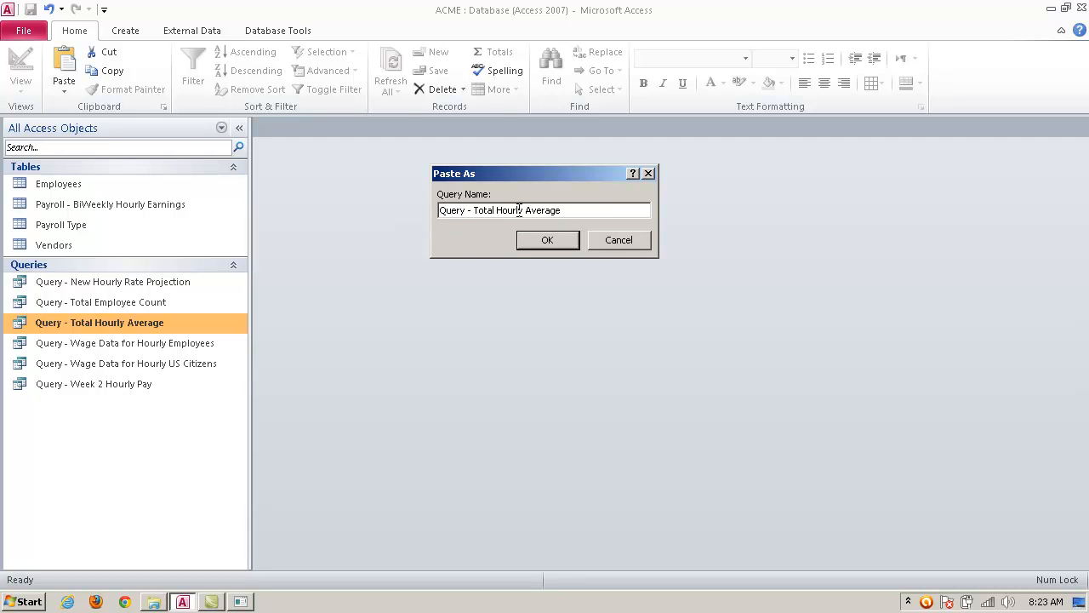
{"action": "left_click_drag", "start_coordinate": [525, 211], "coordinate": [497, 211]}
{"action": "type", "text": "Salaried"}
{"action": "left_click", "coordinate": [551, 239]}
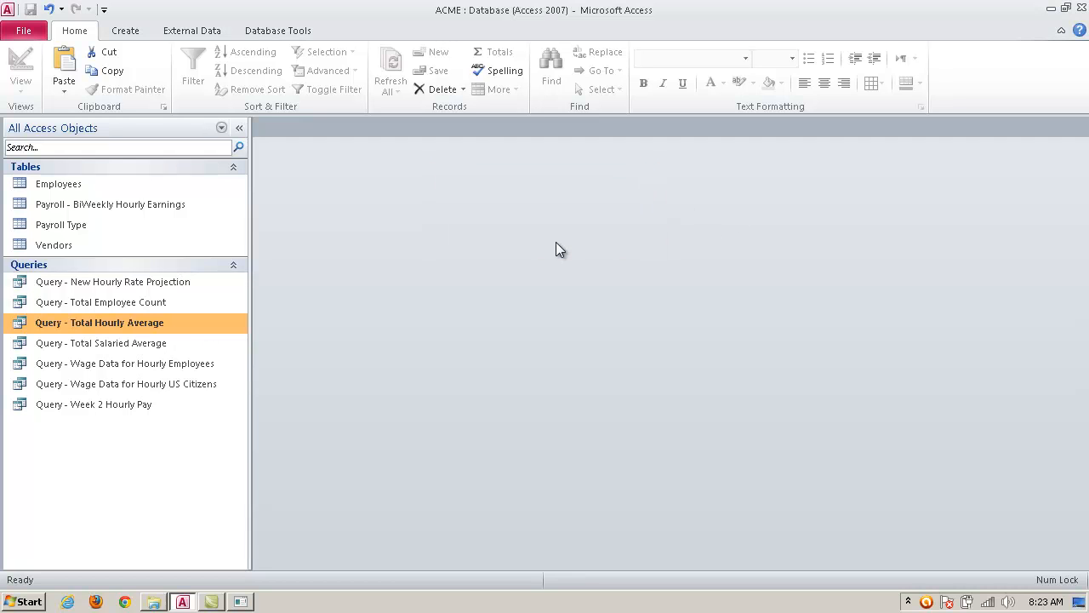
Step: Open the design of the Total Salaried Average query and set its Salaried criteria to Yes
{"action": "right_click", "coordinate": [148, 348]}
{"action": "left_click", "coordinate": [194, 373]}
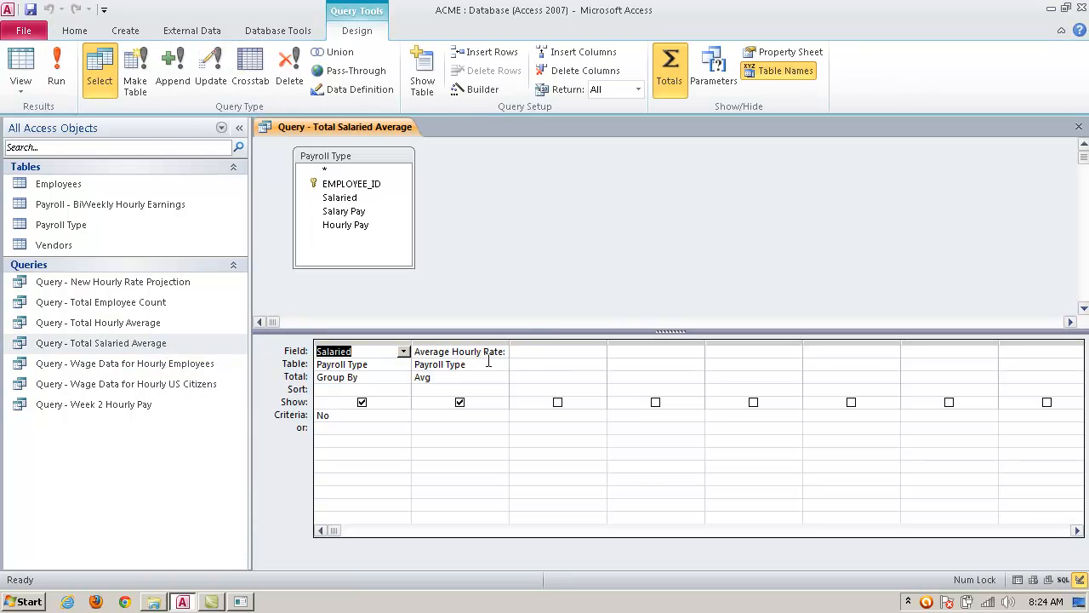
{"action": "left_click", "coordinate": [331, 416]}
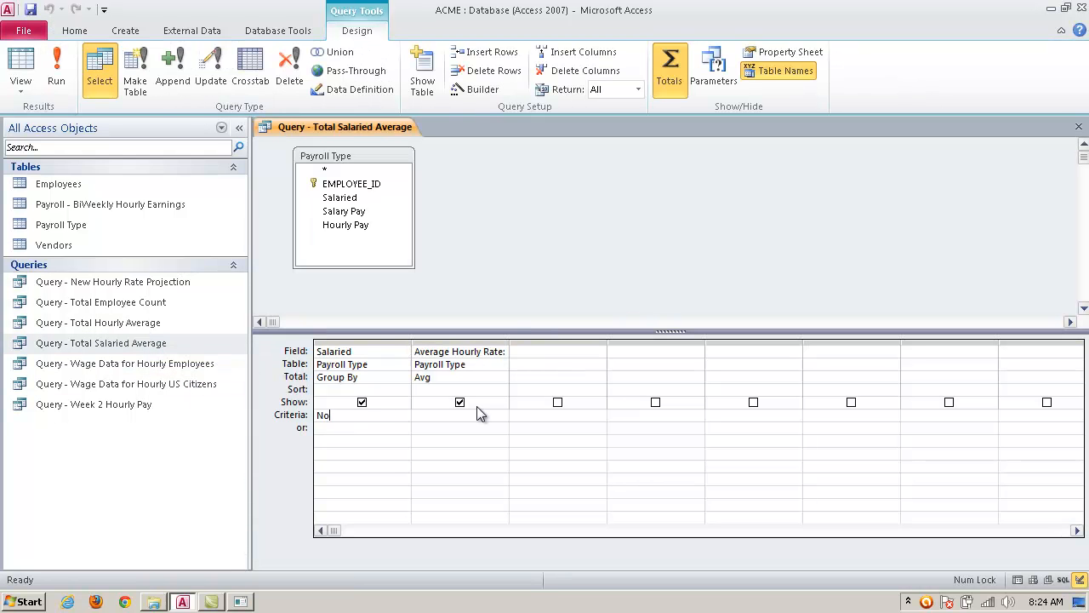
{"action": "key", "text": "BackSpace"}
{"action": "key", "text": "BackSpace"}
{"action": "type", "text": "Yes"}
Step: Widen the averaged column and change its field expression to "Average Salary Pay: Salary Pay"
{"action": "left_click_drag", "start_coordinate": [510, 344], "coordinate": [582, 344]}
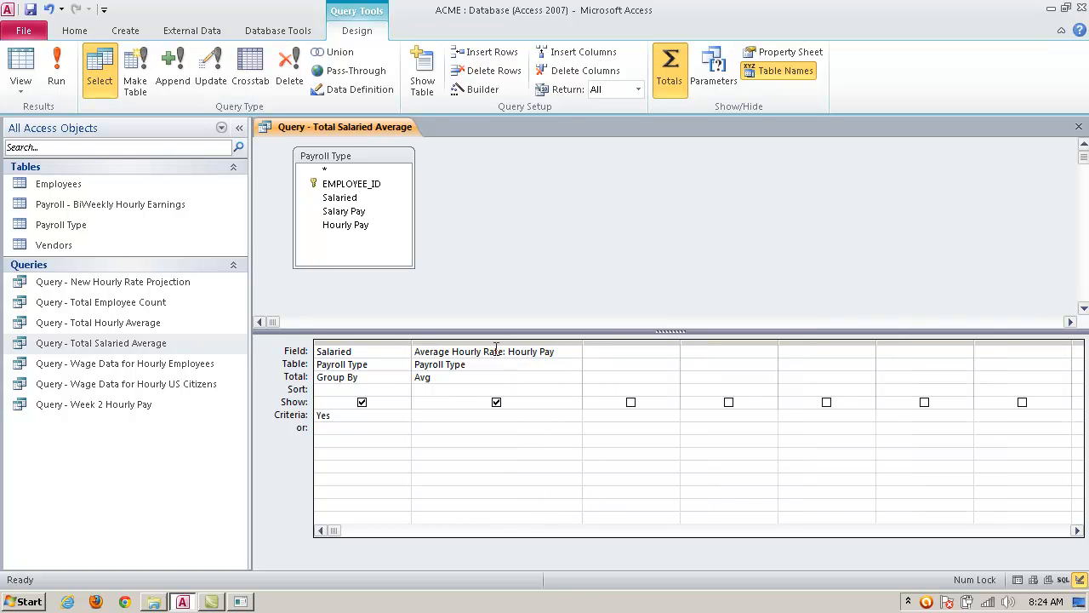
{"action": "left_click_drag", "start_coordinate": [482, 351], "coordinate": [453, 351]}
{"action": "type", "text": "Salary"}
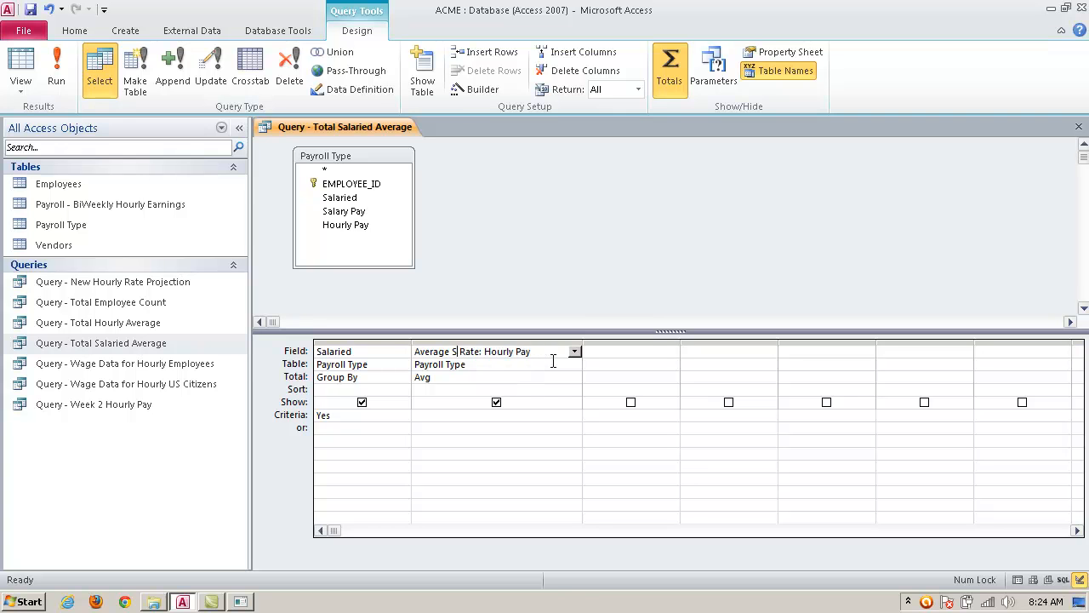
{"action": "left_click_drag", "start_coordinate": [499, 351], "coordinate": [480, 352]}
{"action": "type", "text": "Pay"}
{"action": "left_click_drag", "start_coordinate": [549, 352], "coordinate": [499, 352]}
{"action": "left_click", "coordinate": [358, 212]}
{"action": "type", "text": "Salary Pay"}
{"action": "left_click", "coordinate": [350, 211]}
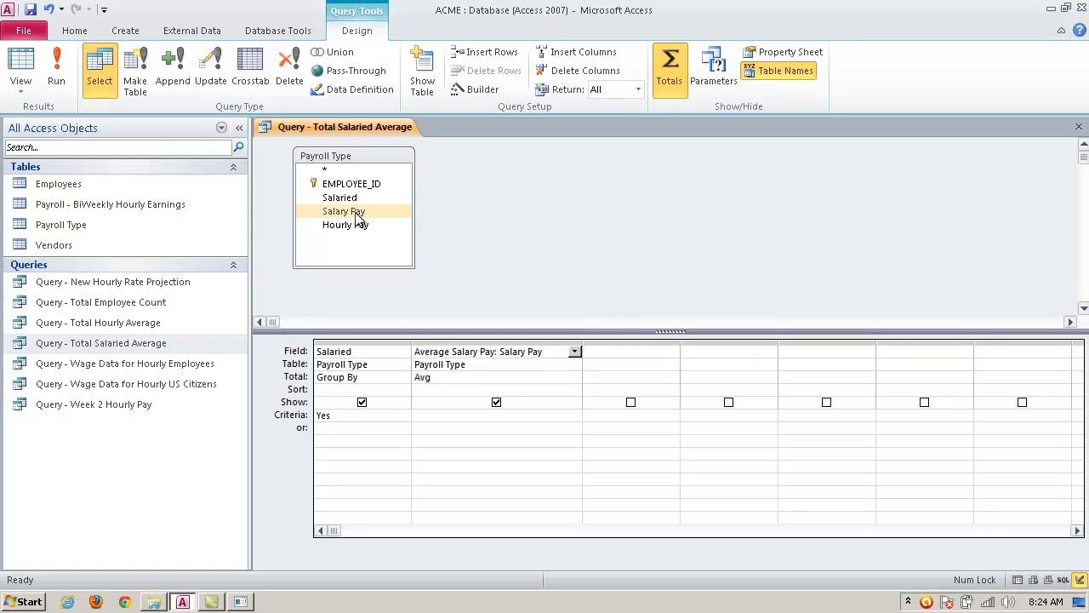
Step: Review the averaged column's table and total settings, and close the Total Salaried Average query saving the design changes
{"action": "left_click", "coordinate": [477, 368]}
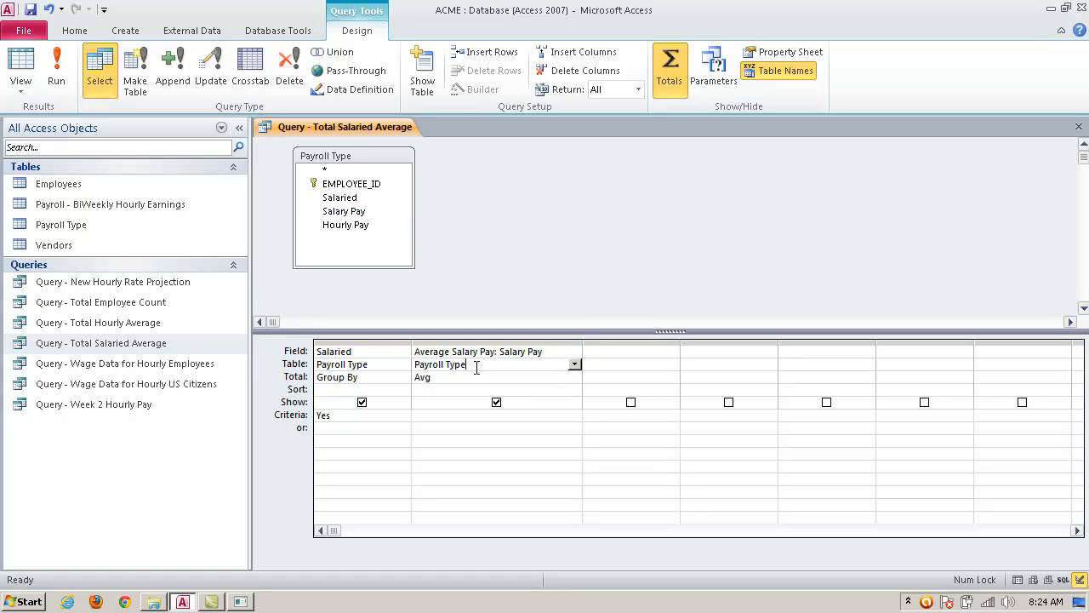
{"action": "left_click", "coordinate": [494, 377]}
{"action": "left_click", "coordinate": [383, 427]}
{"action": "left_click", "coordinate": [1078, 128]}
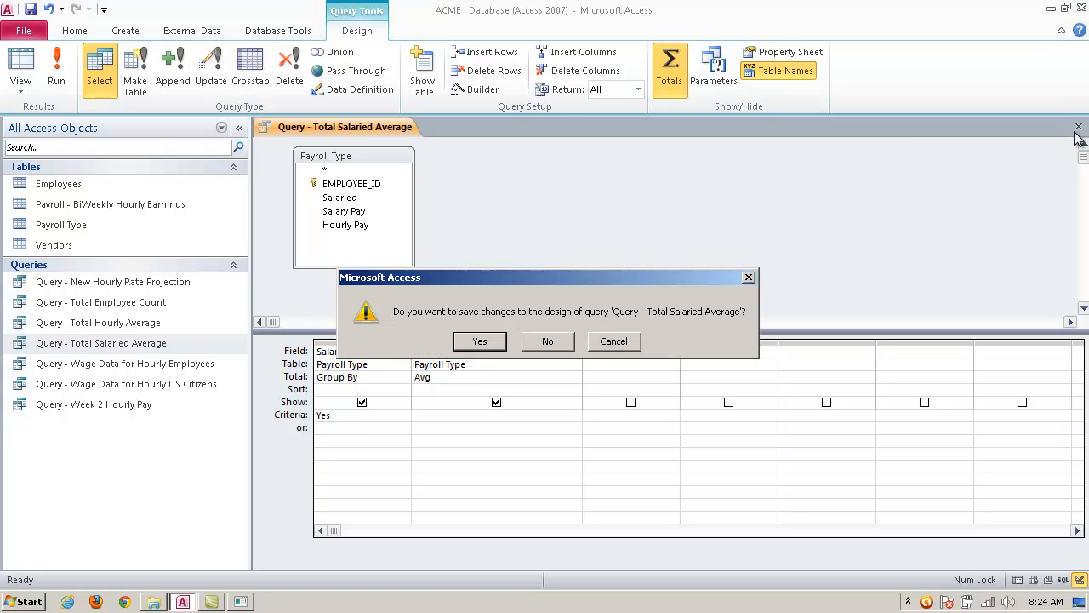
{"action": "left_click", "coordinate": [478, 342]}
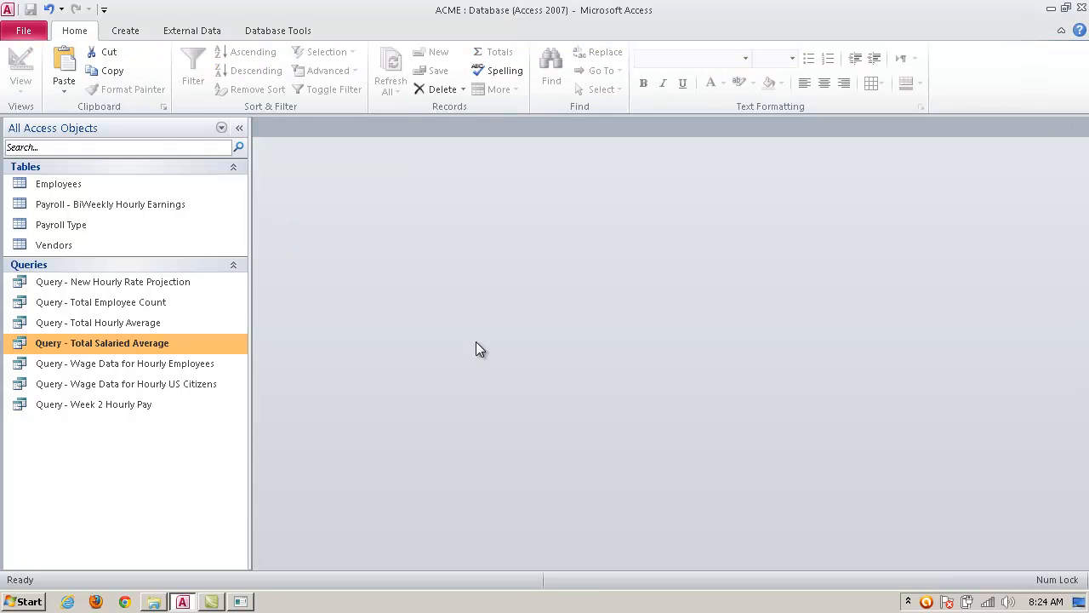
Step: Run the Total Hourly Average and Total Salaried Average queries to check their averages, closing each
{"action": "left_click", "coordinate": [153, 326]}
{"action": "left_click", "coordinate": [156, 349]}
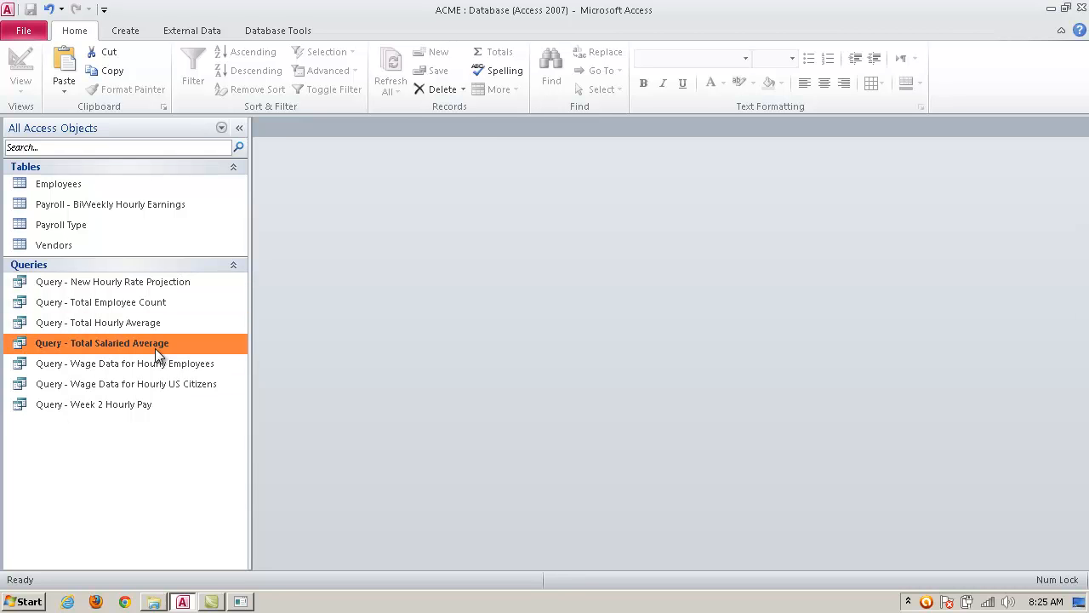
{"action": "left_click", "coordinate": [157, 328]}
{"action": "double_click", "coordinate": [156, 329]}
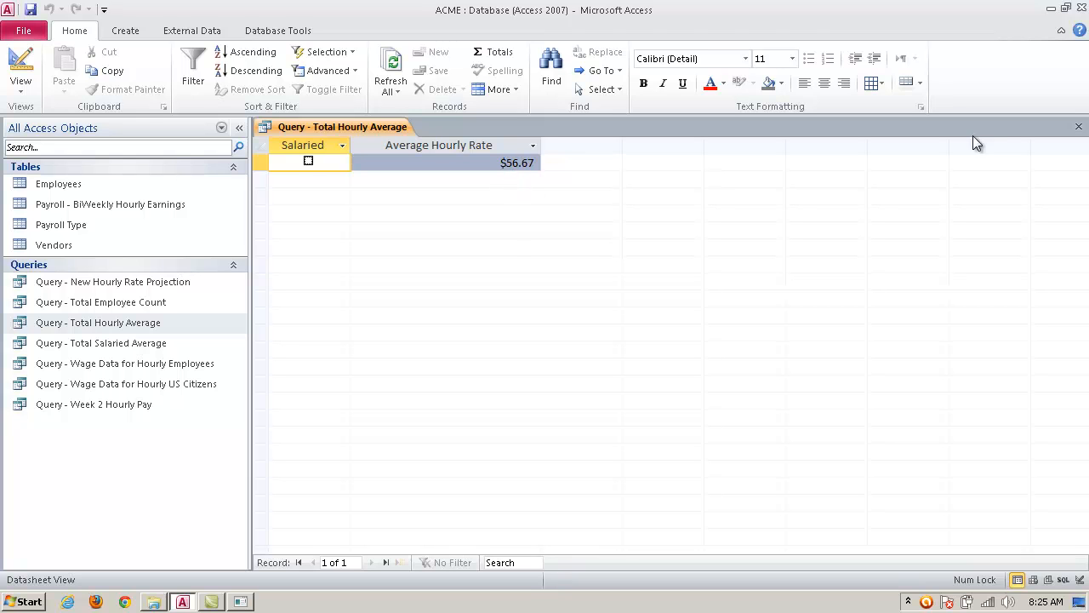
{"action": "left_click", "coordinate": [1078, 128]}
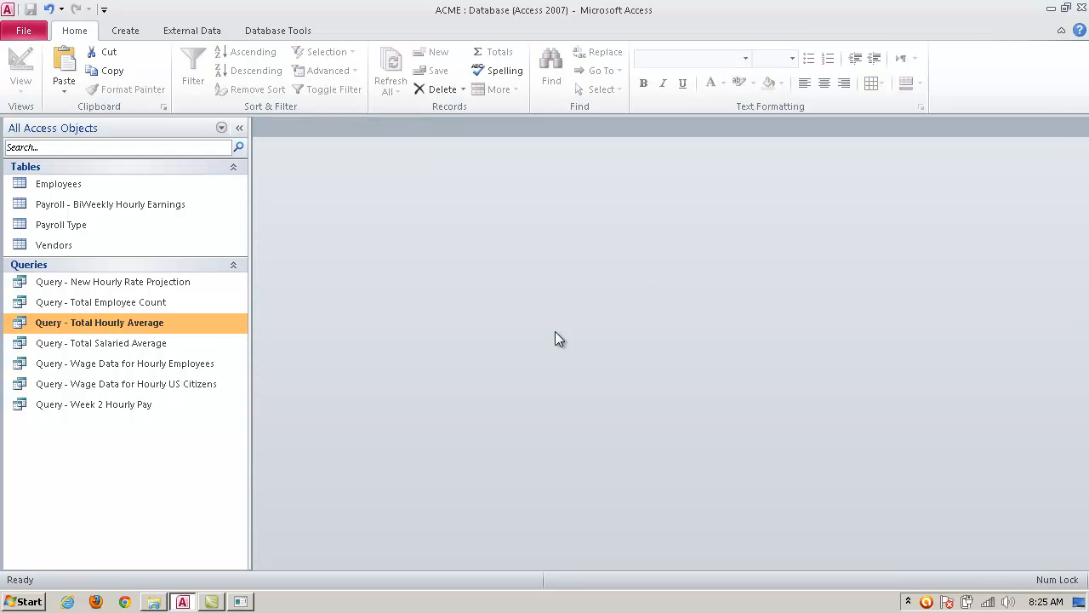
{"action": "double_click", "coordinate": [166, 349]}
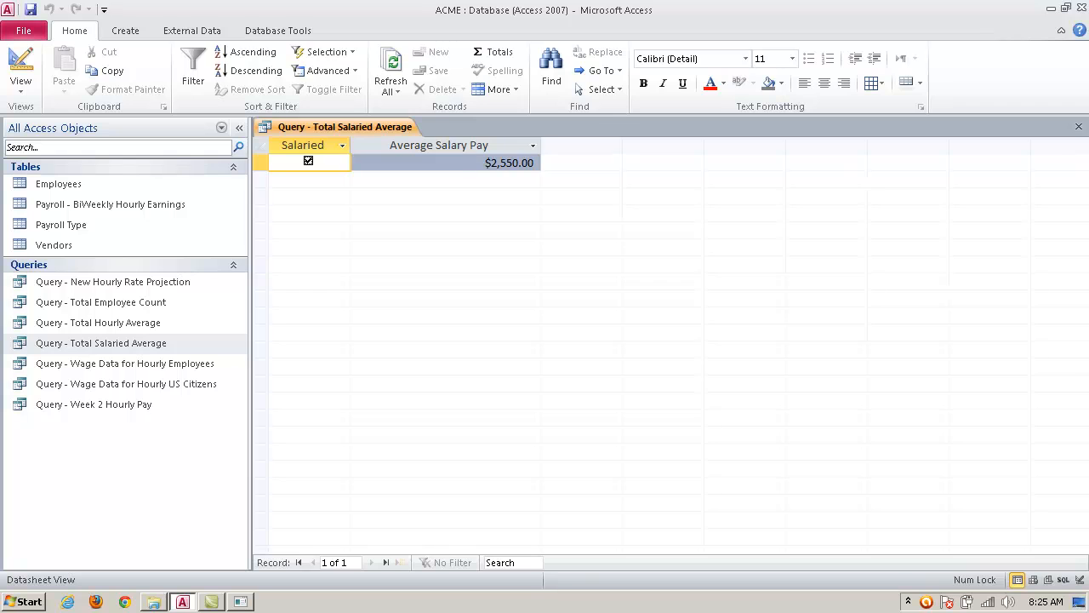
{"action": "left_click", "coordinate": [1078, 126]}
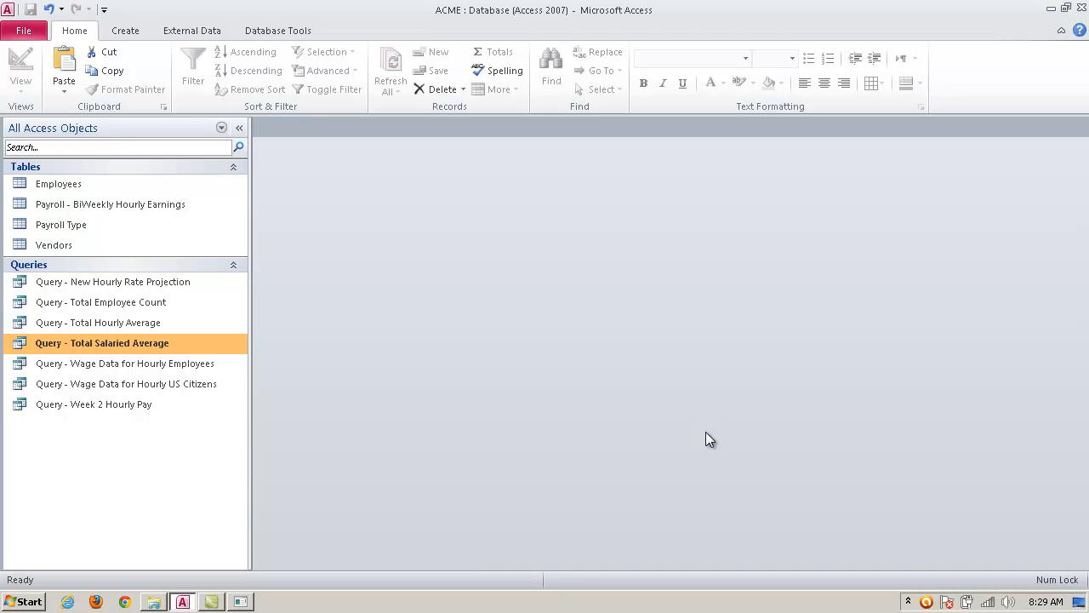
Step: Create a new query in design based on Query - Total Hourly Average, and enlarge its field list to show the full name
{"action": "left_click", "coordinate": [124, 33]}
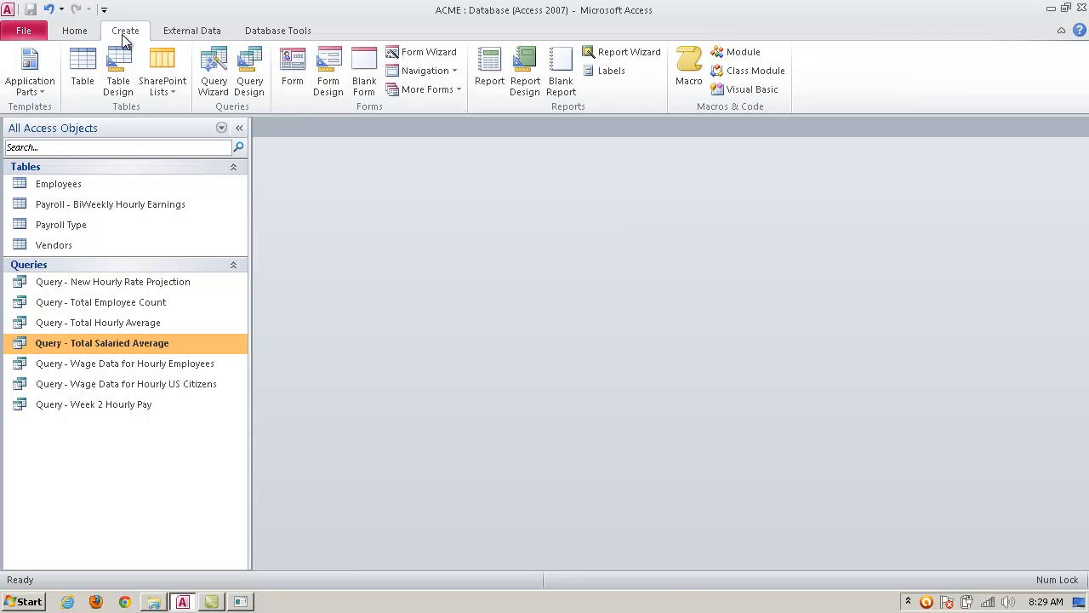
{"action": "left_click", "coordinate": [247, 88]}
{"action": "left_click_drag", "start_coordinate": [550, 336], "coordinate": [558, 246]}
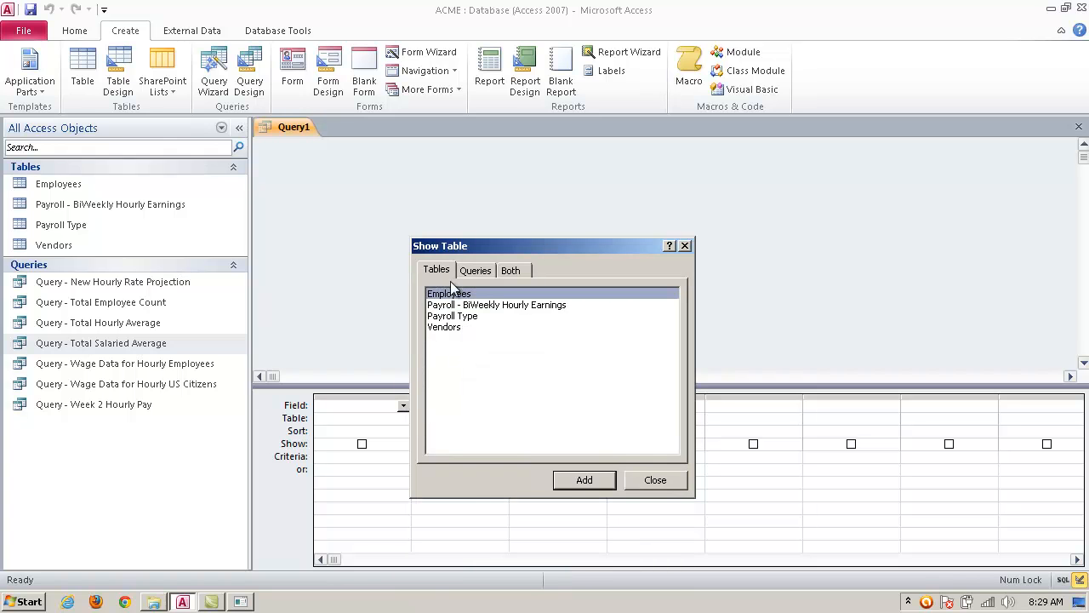
{"action": "left_click", "coordinate": [475, 269]}
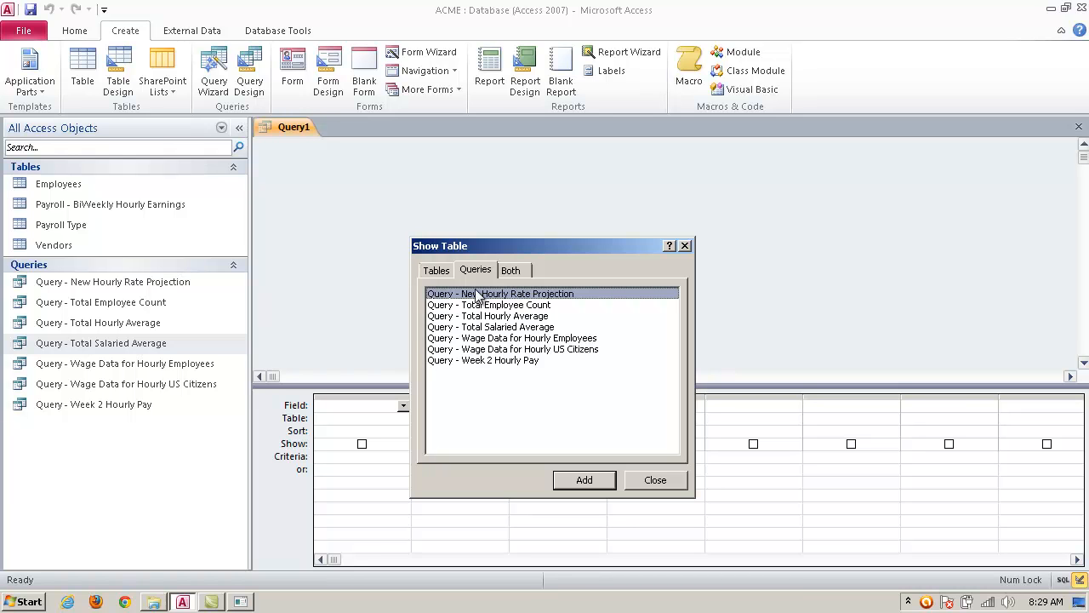
{"action": "left_click", "coordinate": [520, 319]}
{"action": "left_click", "coordinate": [585, 481]}
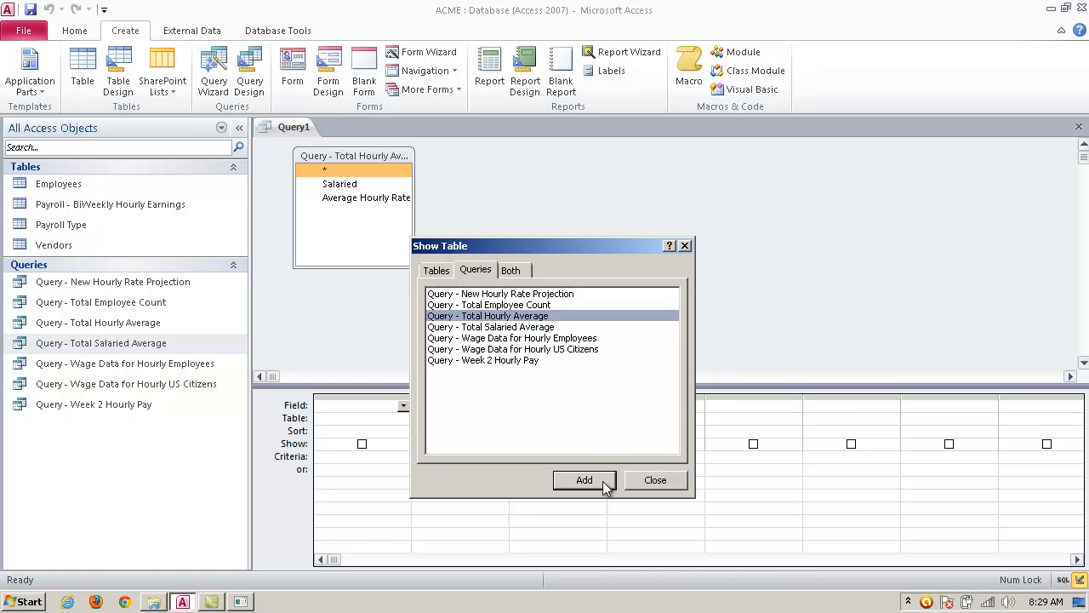
{"action": "left_click", "coordinate": [653, 481]}
{"action": "left_click_drag", "start_coordinate": [414, 266], "coordinate": [464, 308]}
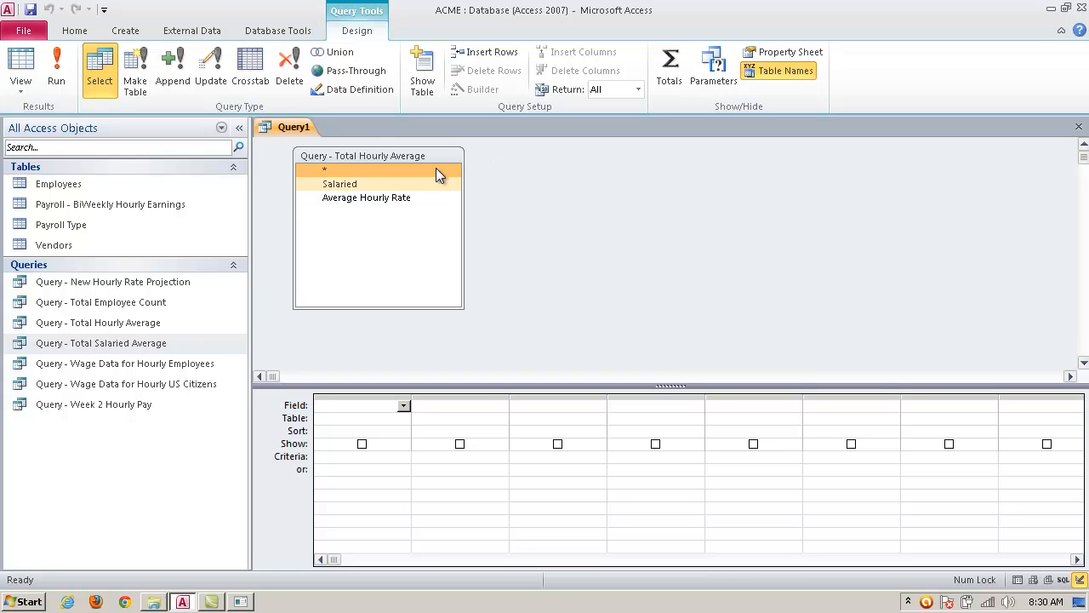
Step: Add the Salaried field to the query, hide it from the results and set its criteria to =No
{"action": "left_click", "coordinate": [404, 406]}
{"action": "left_click", "coordinate": [389, 432]}
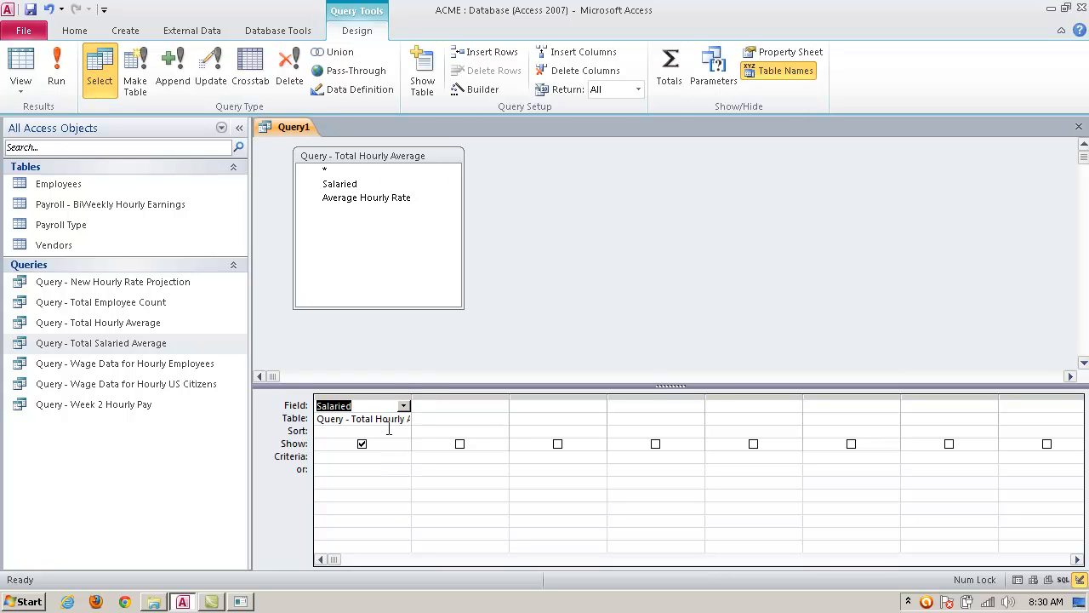
{"action": "left_click", "coordinate": [362, 446]}
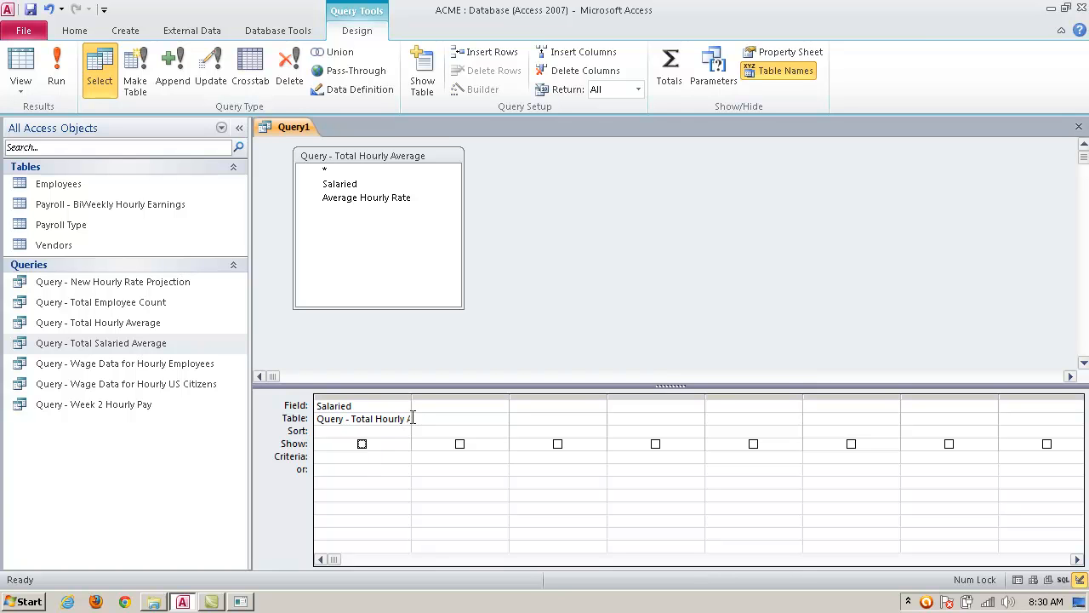
{"action": "left_click", "coordinate": [370, 458]}
{"action": "type", "text": "=No"}
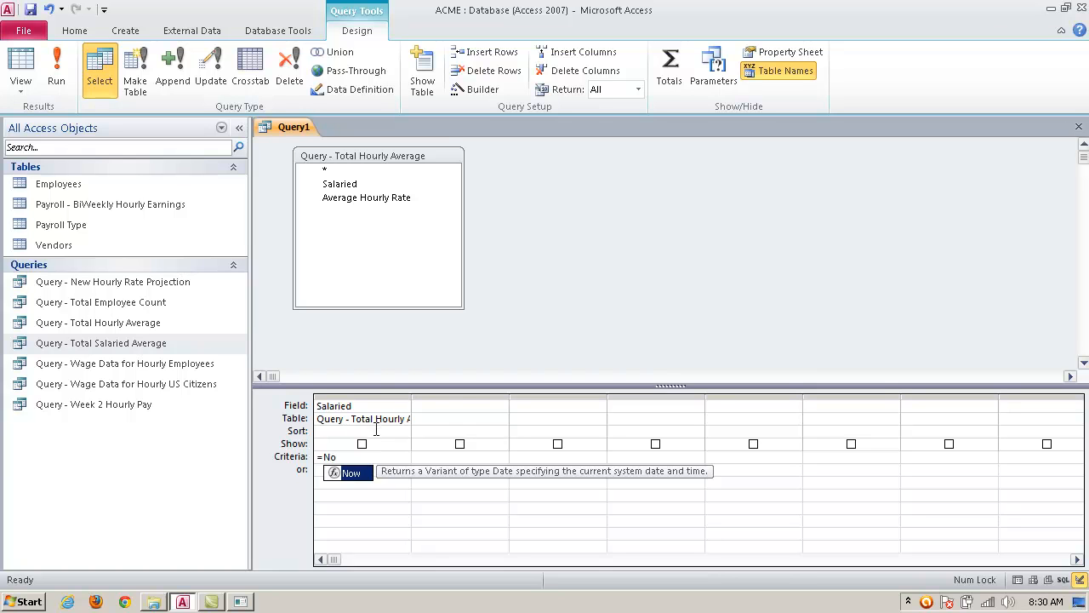
Step: Add the Average Hourly Rate field from Query - Total Hourly Average as the second column and widen that column
{"action": "left_click", "coordinate": [462, 408]}
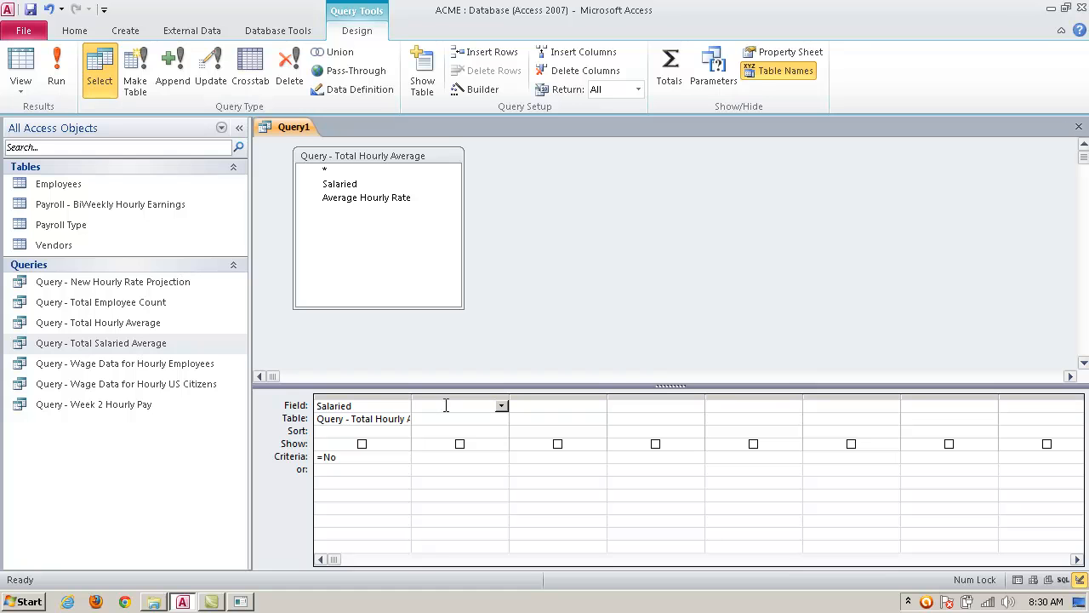
{"action": "left_click", "coordinate": [506, 419]}
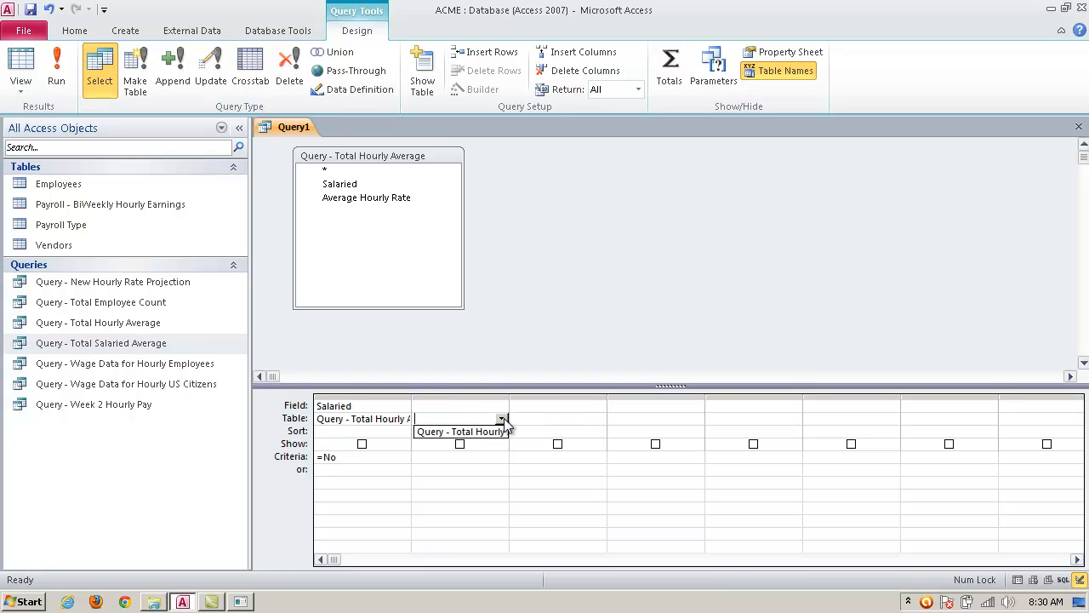
{"action": "left_click", "coordinate": [500, 432]}
{"action": "left_click", "coordinate": [501, 408]}
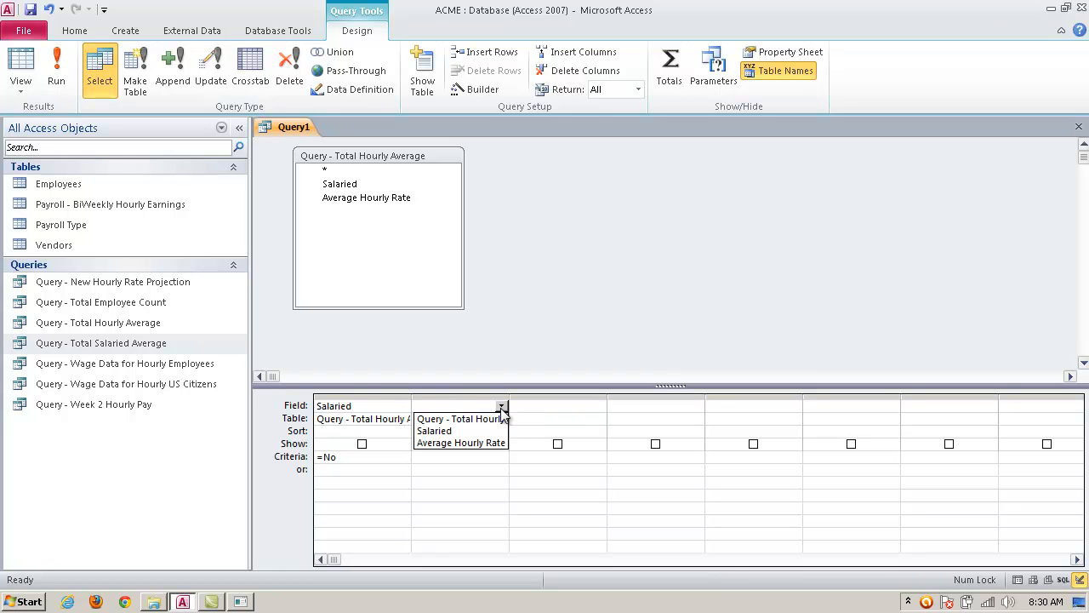
{"action": "left_click", "coordinate": [499, 443]}
{"action": "left_click_drag", "start_coordinate": [510, 392], "coordinate": [531, 393]}
Step: Caption the Average Hourly Rate field "Current Average Hourly Rate:" and widen its column to fit the expression
{"action": "left_click", "coordinate": [463, 409]}
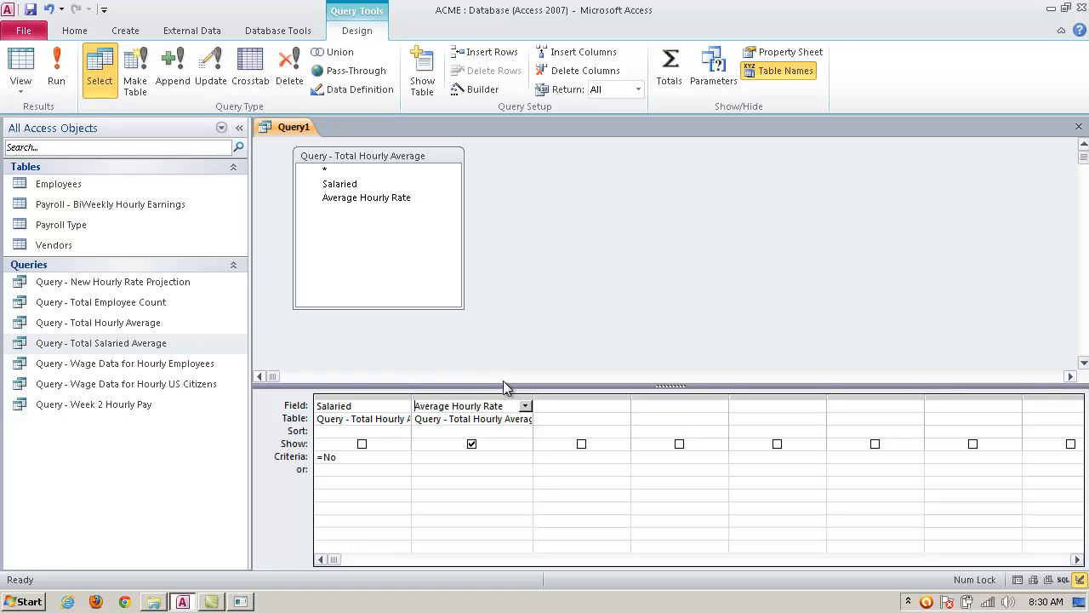
{"action": "type", "text": "Current Average Hourly Rate:"}
{"action": "left_click_drag", "start_coordinate": [534, 395], "coordinate": [613, 396]}
{"action": "double_click", "coordinate": [613, 397]}
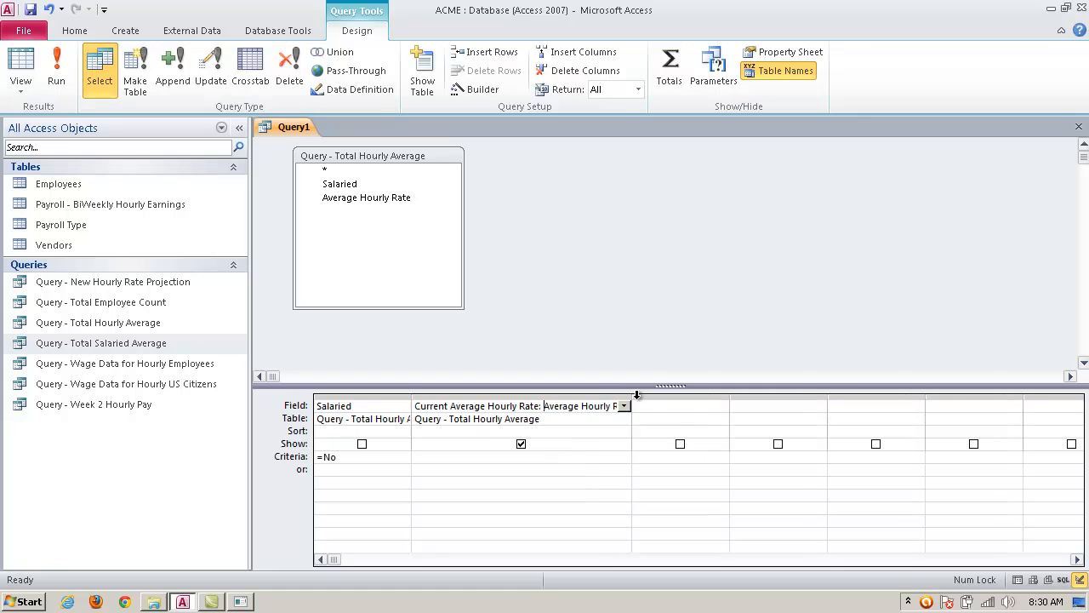
Step: Widen the second query column until its whole Current Average Hourly Rate expression fits, and review the caption and source field
{"action": "left_click", "coordinate": [654, 394]}
{"action": "mouse_move", "coordinate": [633, 396]}
{"action": "left_mouse_down"}
{"action": "mouse_move", "coordinate": [658, 395]}
{"action": "mouse_move", "coordinate": [641, 398]}
{"action": "left_mouse_up"}
{"action": "left_click", "coordinate": [643, 406]}
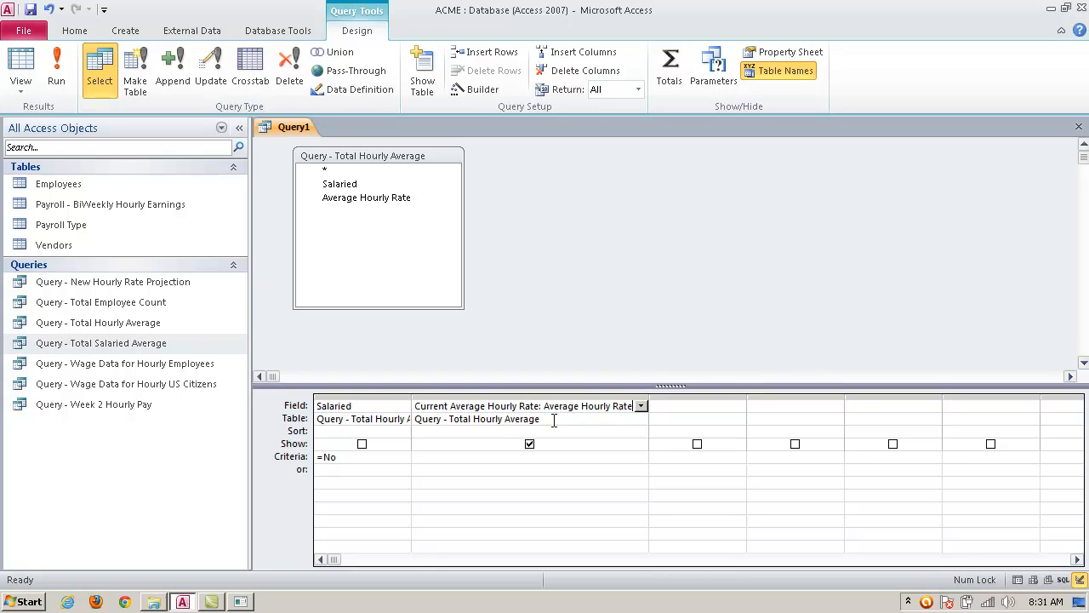
{"action": "left_click_drag", "start_coordinate": [539, 407], "coordinate": [406, 409]}
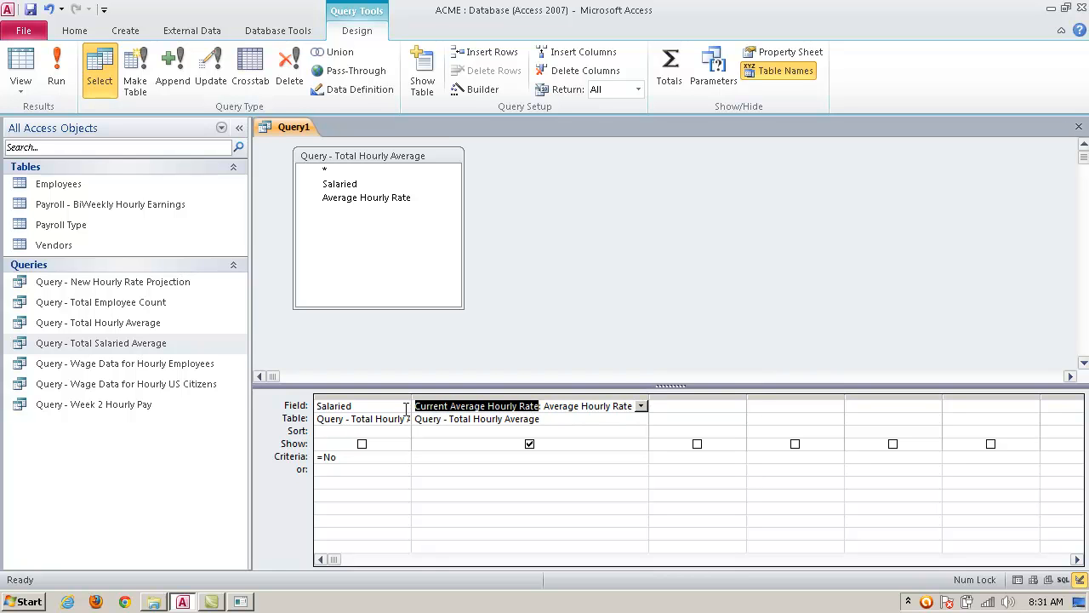
{"action": "left_click_drag", "start_coordinate": [543, 406], "coordinate": [639, 412]}
{"action": "left_click", "coordinate": [392, 195]}
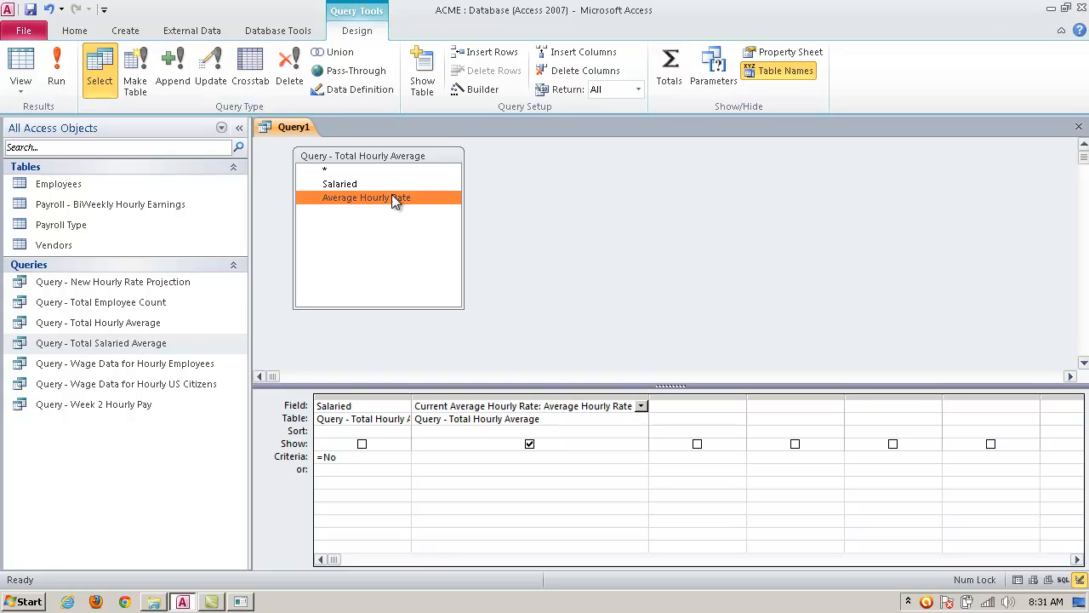
Step: Start a calculated field in the third column with the caption "Future Average Hourly Rate:" and widen that column
{"action": "left_click", "coordinate": [671, 406]}
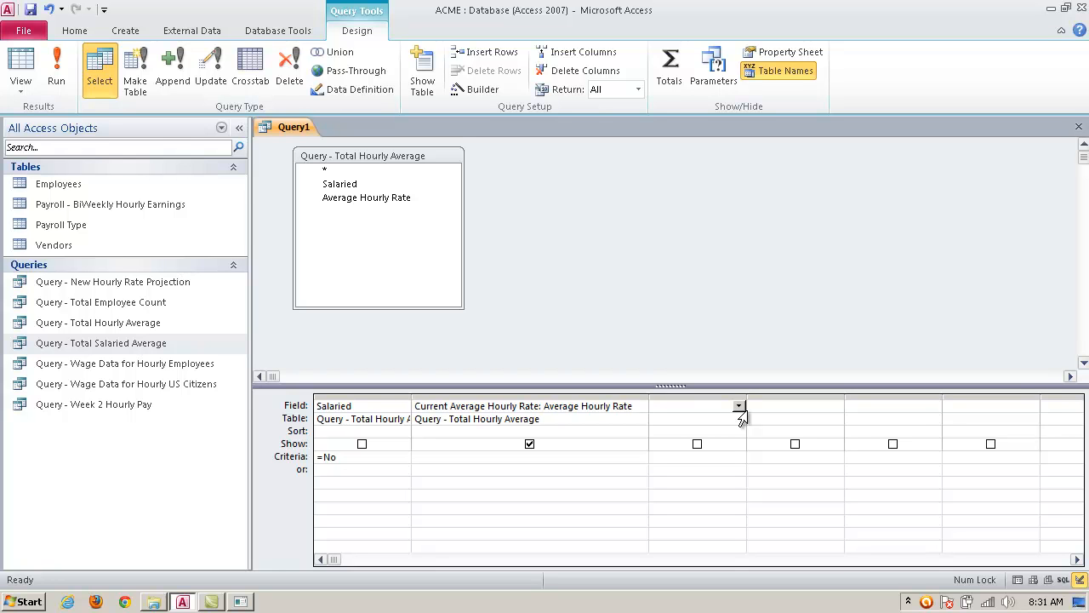
{"action": "type", "text": "N"}
{"action": "key", "text": "BackSpace"}
{"action": "type", "text": "Future"}
{"action": "key", "text": "BackSpace"}
{"action": "key", "text": "BackSpace"}
{"action": "key", "text": "BackSpace"}
{"action": "key", "text": "BackSpace"}
{"action": "key", "text": "BackSpace"}
{"action": "key", "text": "BackSpace"}
{"action": "type", "text": "Future Average Hourly Rate:"}
{"action": "left_click_drag", "start_coordinate": [748, 399], "coordinate": [953, 400]}
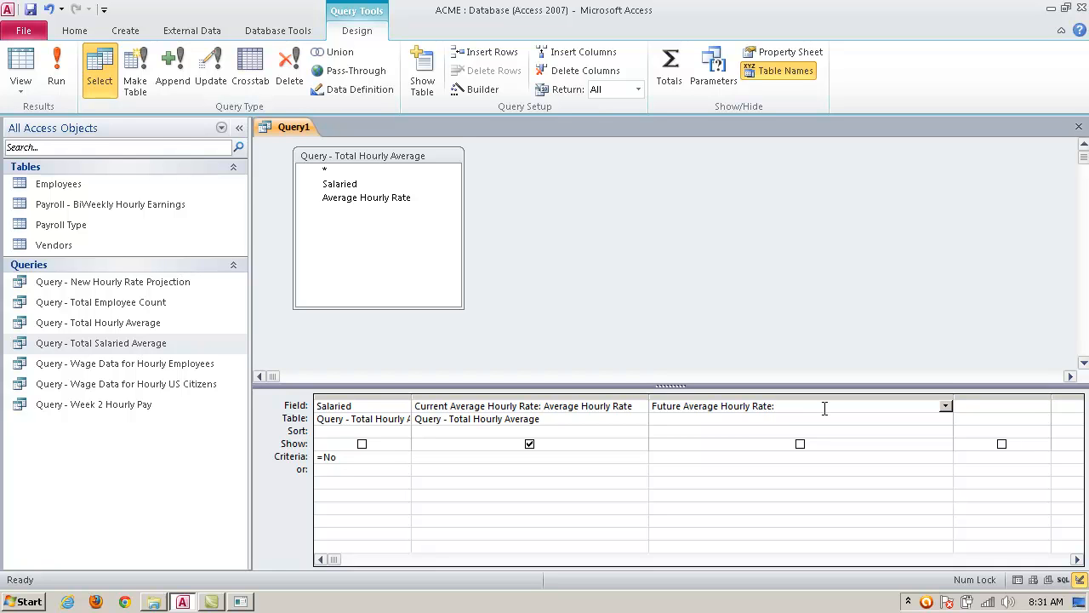
Step: Complete the Future Average Hourly Rate expression with [Average Hourly Rate] * 1.25 and fit the column width to it
{"action": "type", "text": "["}
{"action": "type", "text": "Average hourly"}
{"action": "type", "text": " rate"}
{"action": "type", "text": "]"}
{"action": "type", "text": "H"}
{"action": "left_click_drag", "start_coordinate": [849, 405], "coordinate": [853, 404]}
{"action": "type", "text": "R"}
{"action": "type", "text": "1.25"}
{"action": "left_click_drag", "start_coordinate": [953, 395], "coordinate": [916, 398]}
Step: Close the new query and save it as "Query - Compound Future Hourly Average"
{"action": "left_click", "coordinate": [1080, 127]}
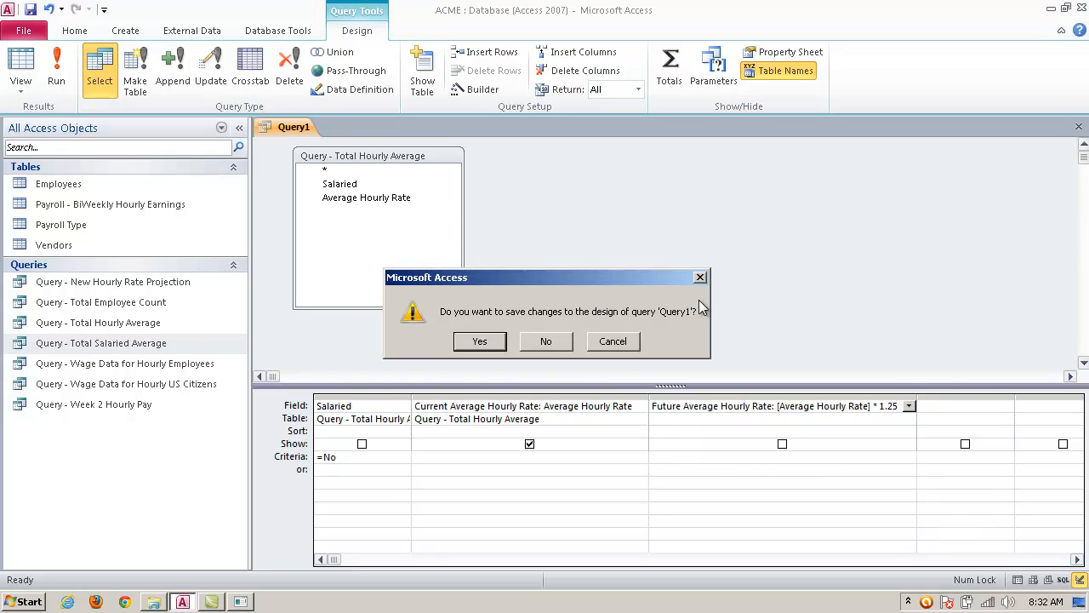
{"action": "left_click", "coordinate": [473, 341]}
{"action": "left_click", "coordinate": [497, 212]}
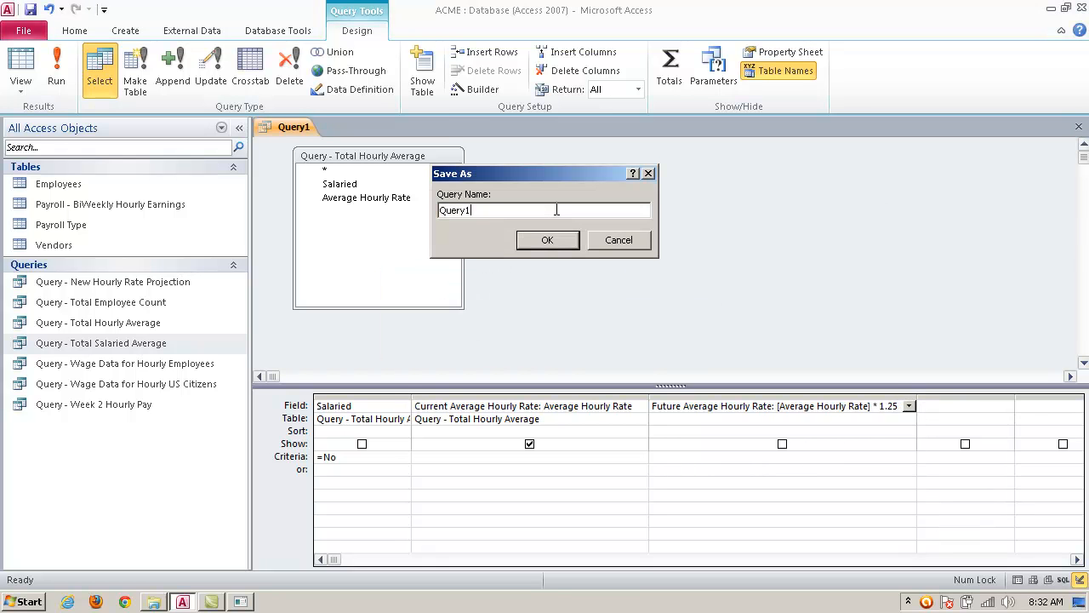
{"action": "key", "text": "BackSpace"}
{"action": "type", "text": "- Compound Future"}
{"action": "type", "text": "Hourly Average"}
{"action": "left_click", "coordinate": [545, 241]}
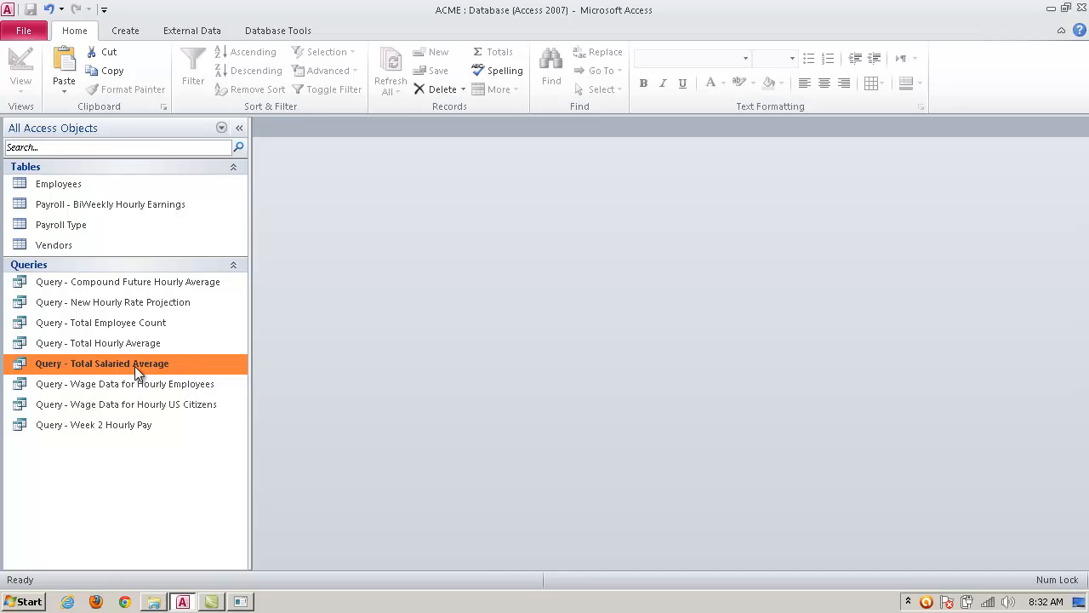
Step: Run Query - Total Salaried Average to look at its result, and close it
{"action": "double_click", "coordinate": [156, 365]}
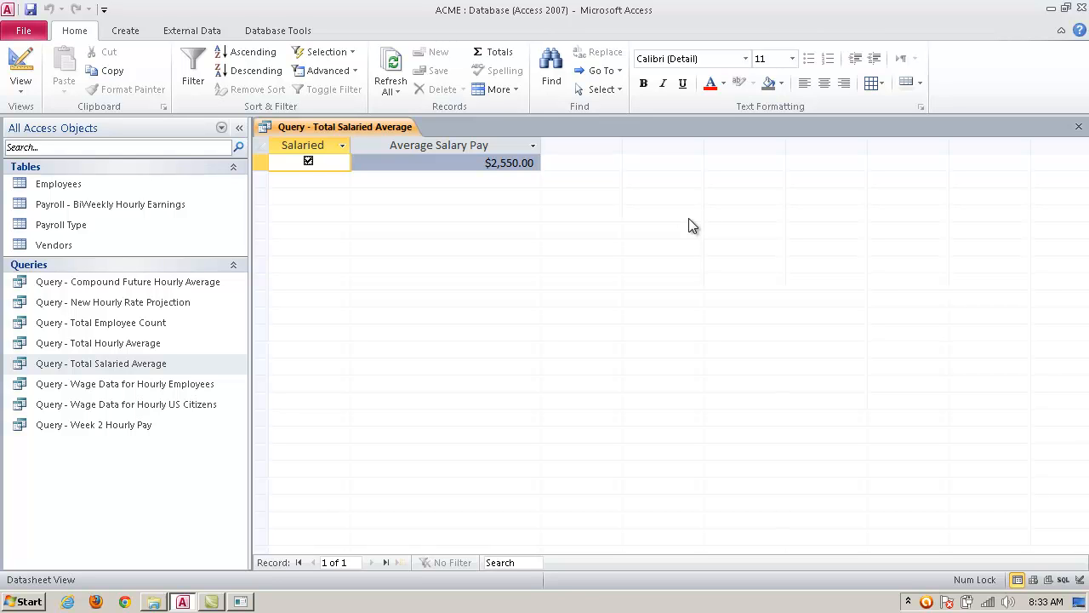
{"action": "left_click", "coordinate": [1079, 129]}
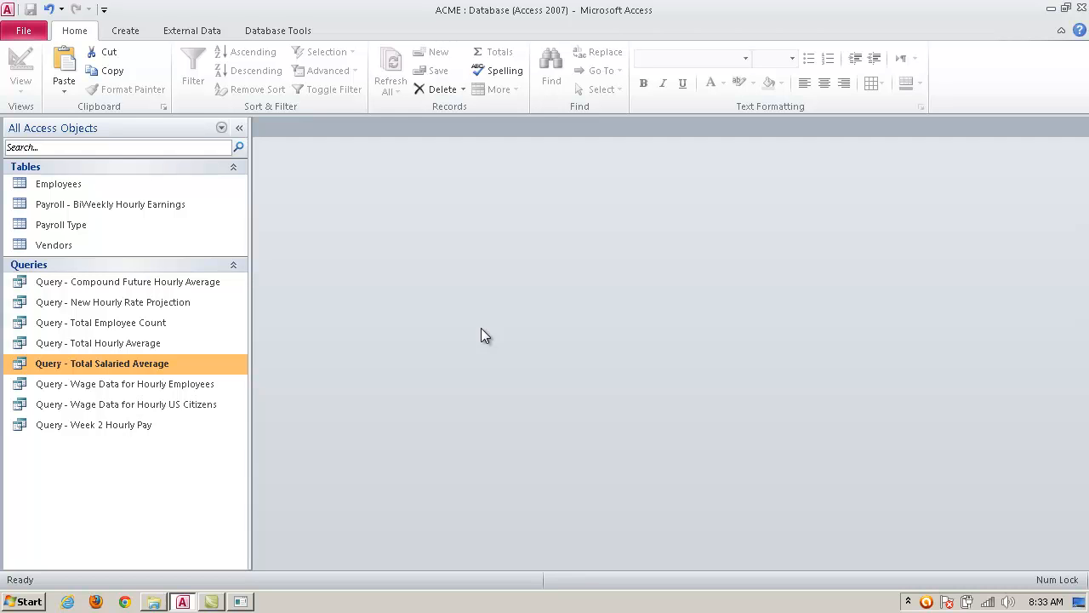
Step: Run Query - Compound Future Hourly Average, widen its Future Average Hourly Rate column, and close it with the layout saved
{"action": "left_click", "coordinate": [157, 283]}
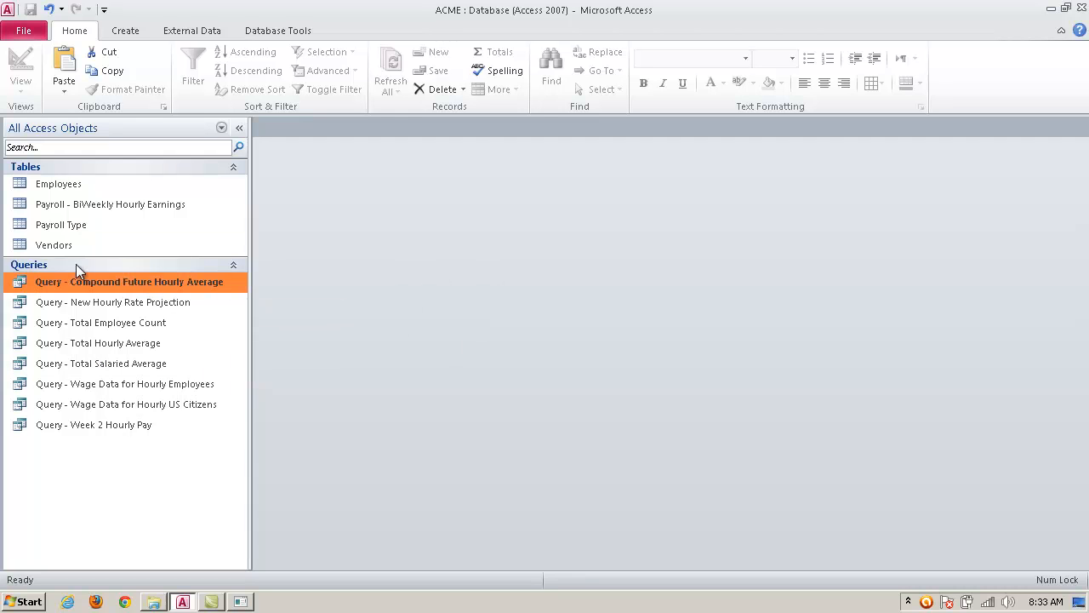
{"action": "double_click", "coordinate": [197, 281]}
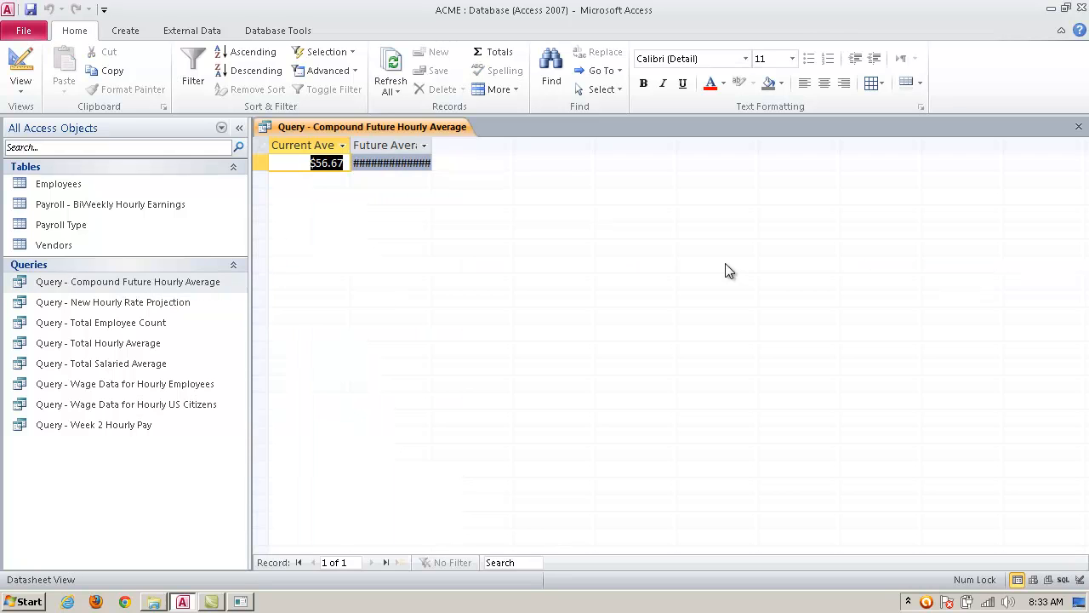
{"action": "left_click", "coordinate": [432, 135]}
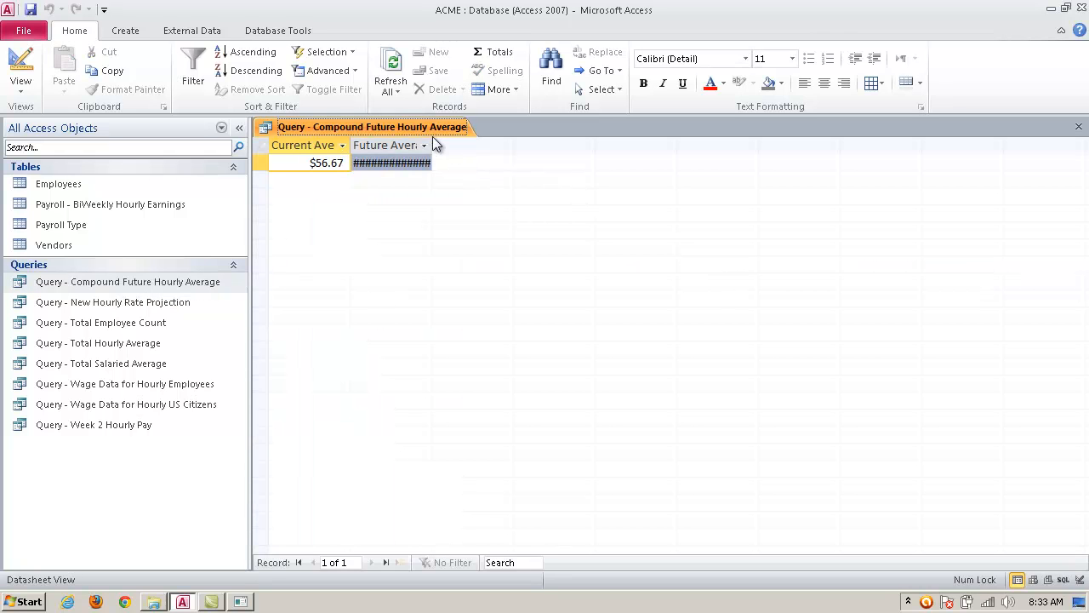
{"action": "left_click_drag", "start_coordinate": [433, 139], "coordinate": [535, 147]}
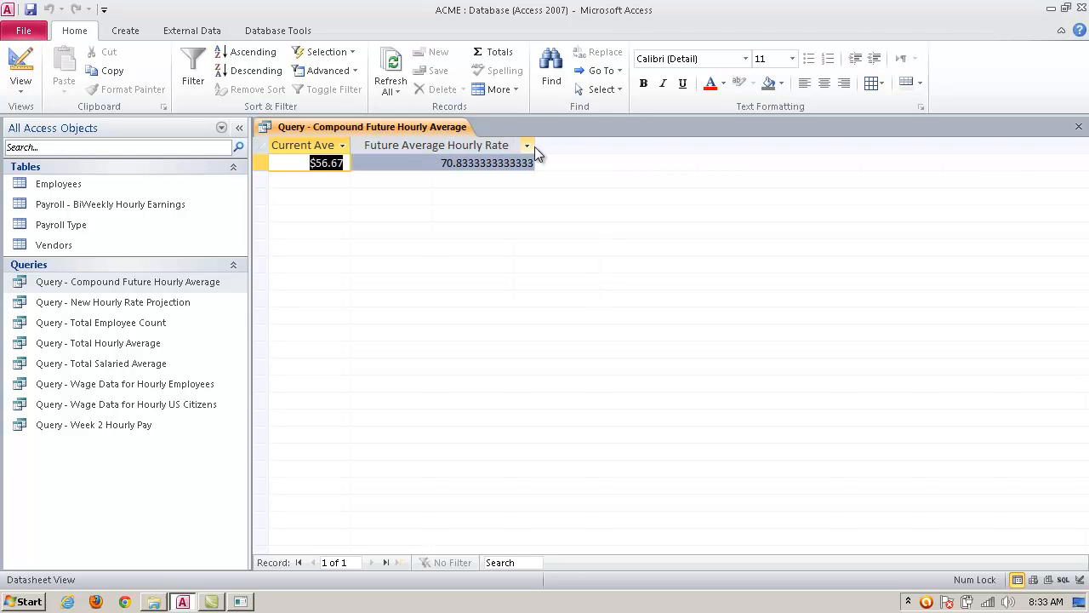
{"action": "left_click_drag", "start_coordinate": [533, 140], "coordinate": [565, 139]}
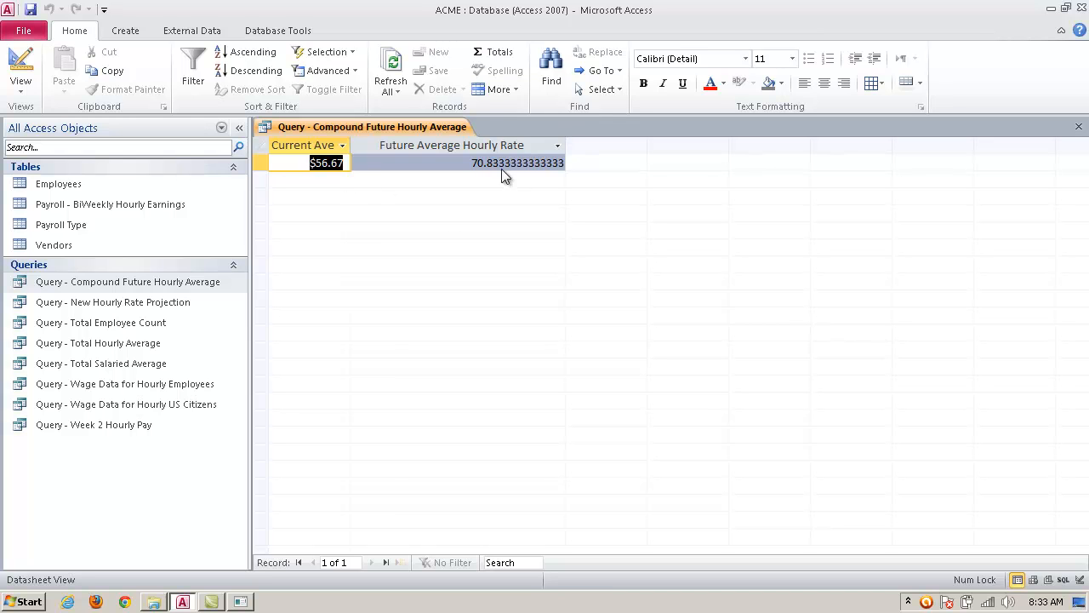
{"action": "left_click", "coordinate": [455, 165]}
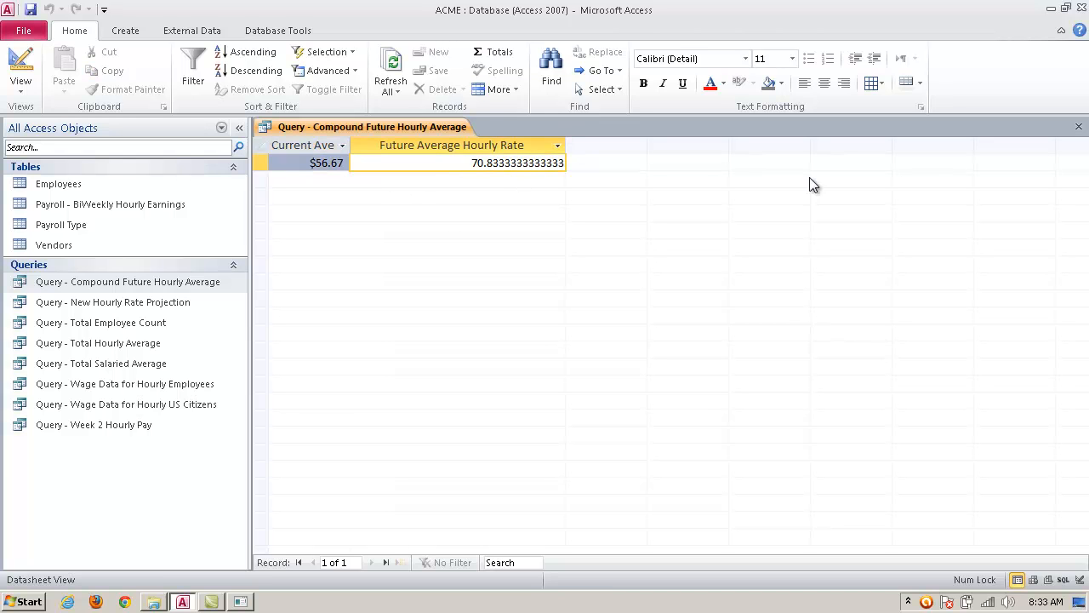
{"action": "left_click", "coordinate": [1079, 126]}
{"action": "left_click", "coordinate": [480, 341]}
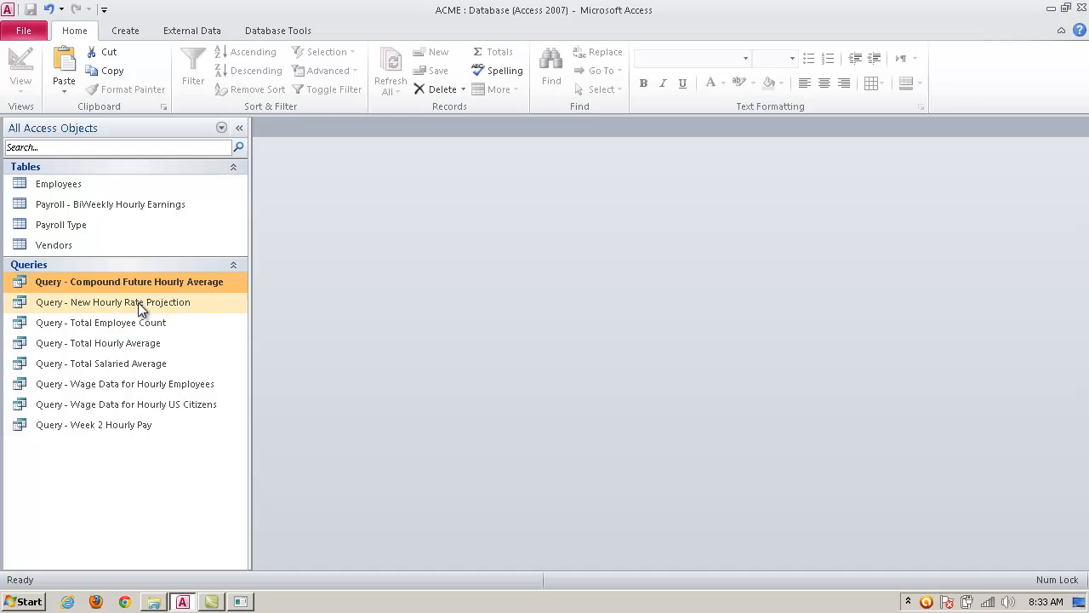
Step: Open Query - Compound Future Hourly Average in design and show the properties of the Future Average Hourly Rate field
{"action": "right_click", "coordinate": [155, 280]}
{"action": "left_click", "coordinate": [204, 307]}
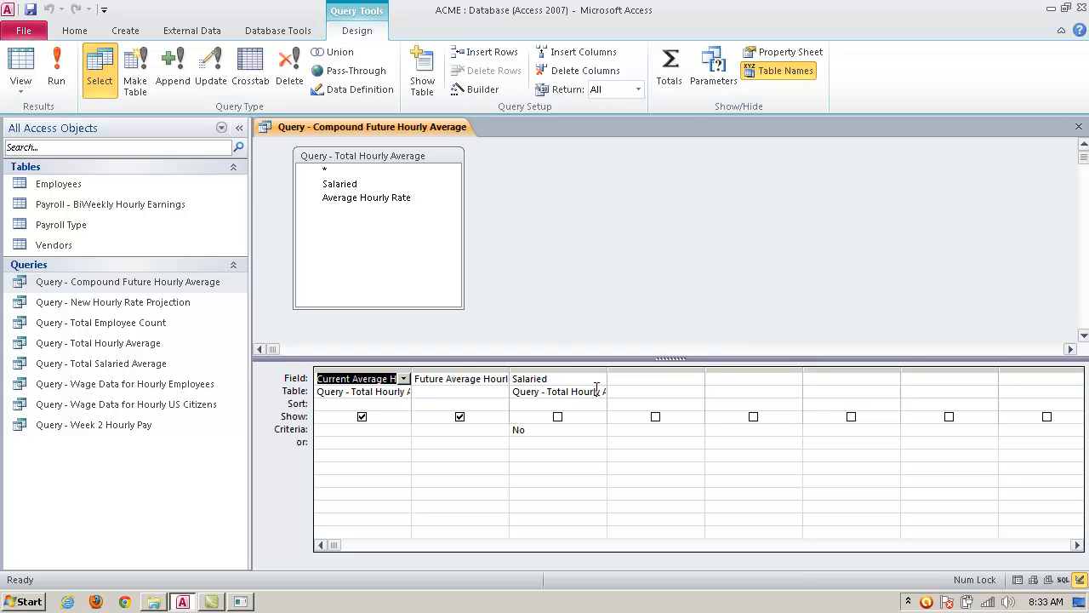
{"action": "left_click", "coordinate": [556, 372]}
{"action": "right_click", "coordinate": [558, 379]}
{"action": "right_click", "coordinate": [471, 373]}
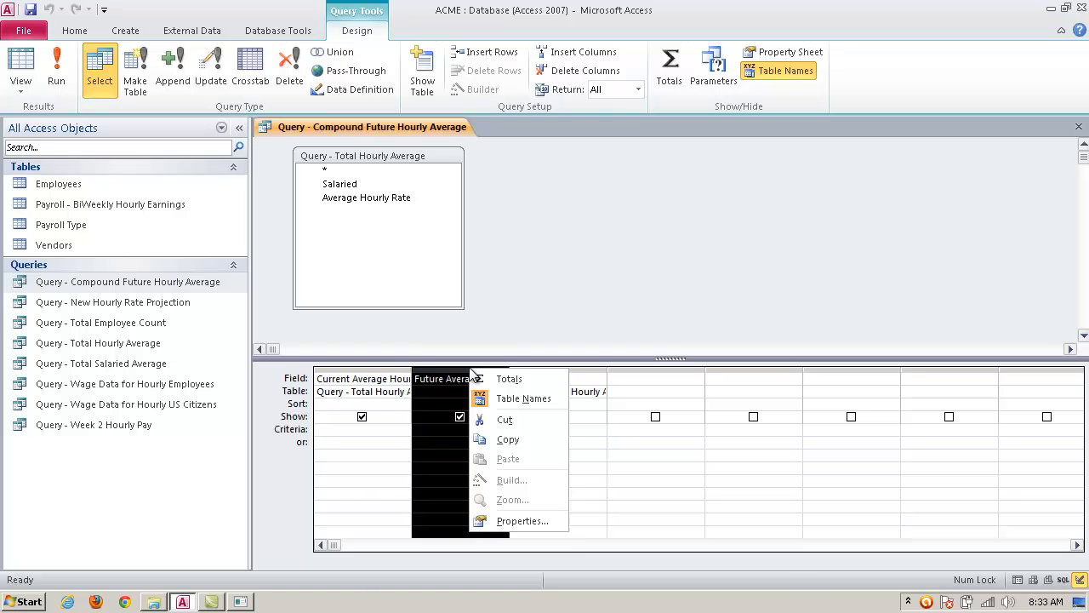
{"action": "left_click", "coordinate": [541, 522]}
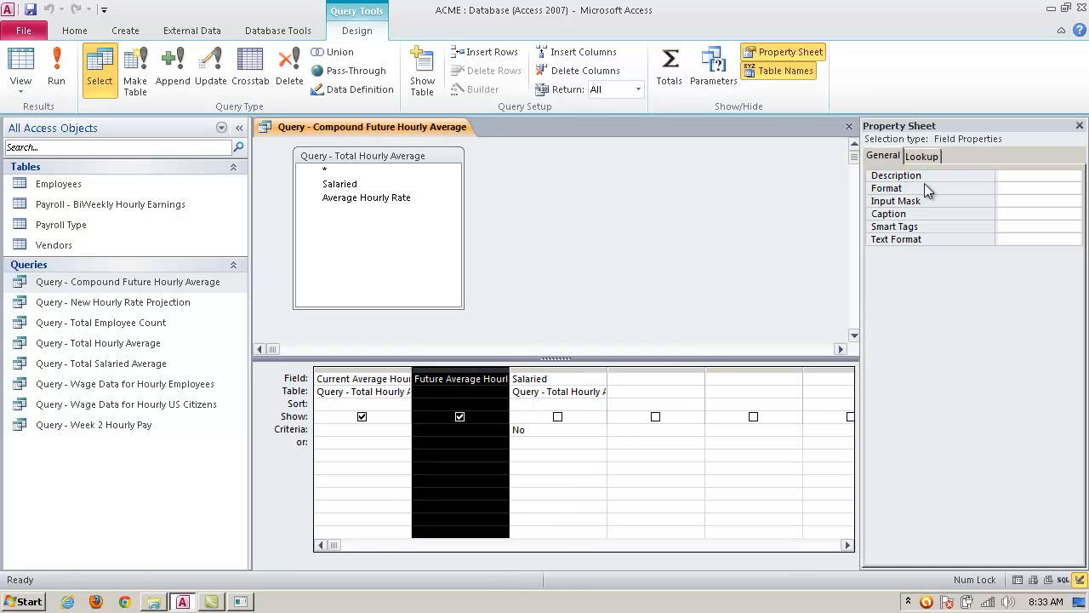
Step: Set the Future Average Hourly Rate field's format to Currency, and close the query with its changes saved
{"action": "left_click", "coordinate": [1041, 188]}
{"action": "left_click", "coordinate": [1072, 188]}
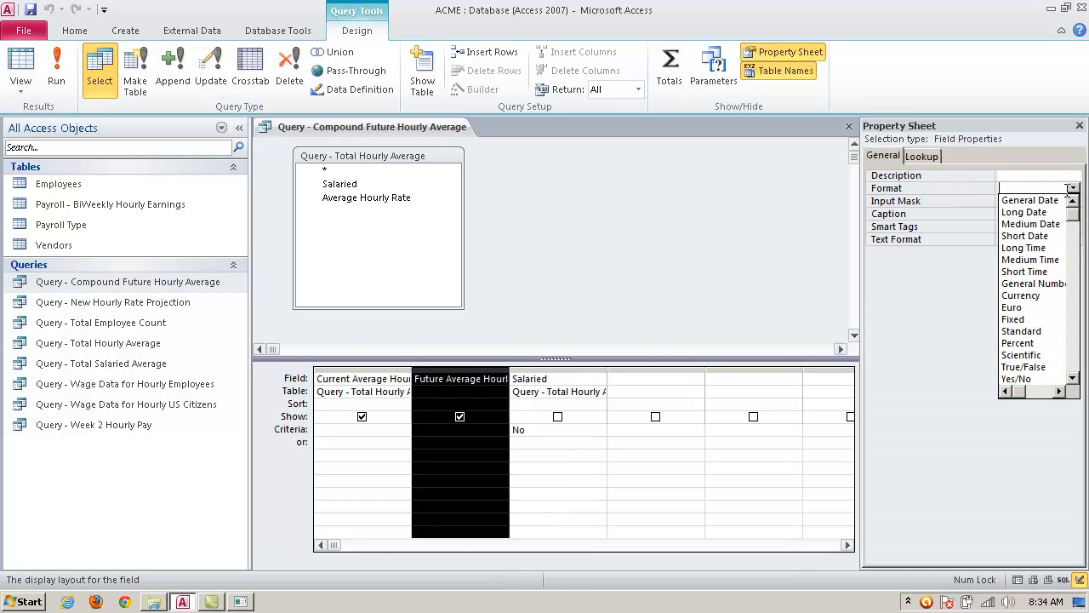
{"action": "left_click", "coordinate": [1021, 295]}
{"action": "left_click", "coordinate": [1079, 126]}
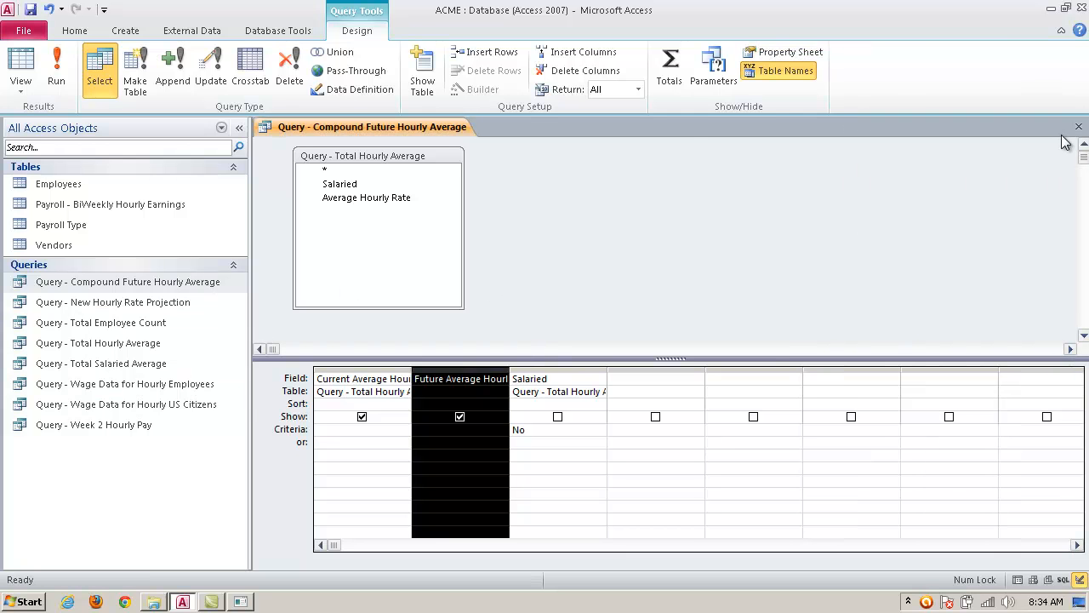
{"action": "left_click", "coordinate": [1079, 126]}
{"action": "left_click", "coordinate": [479, 340]}
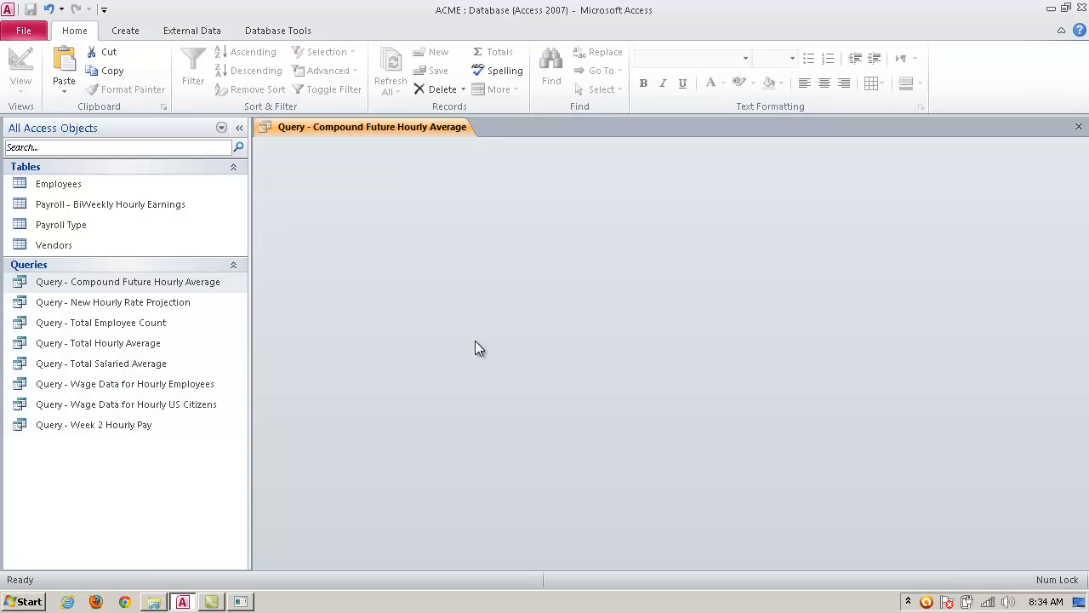
Step: Run Query - Compound Future Hourly Average, compare the formatted and unformatted values of both average rates, and close it
{"action": "double_click", "coordinate": [195, 280]}
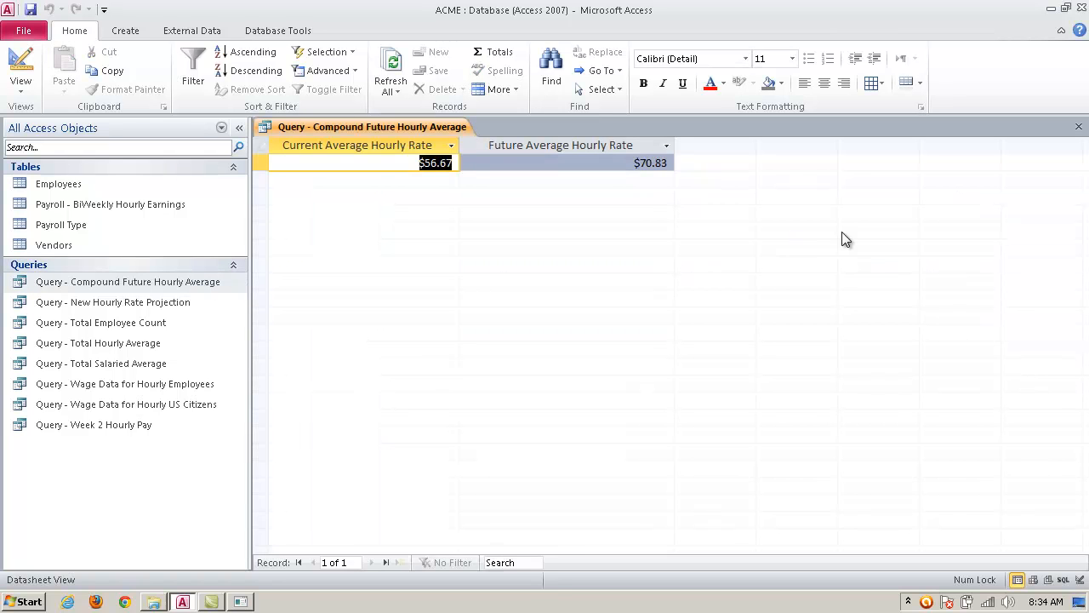
{"action": "left_click", "coordinate": [438, 165]}
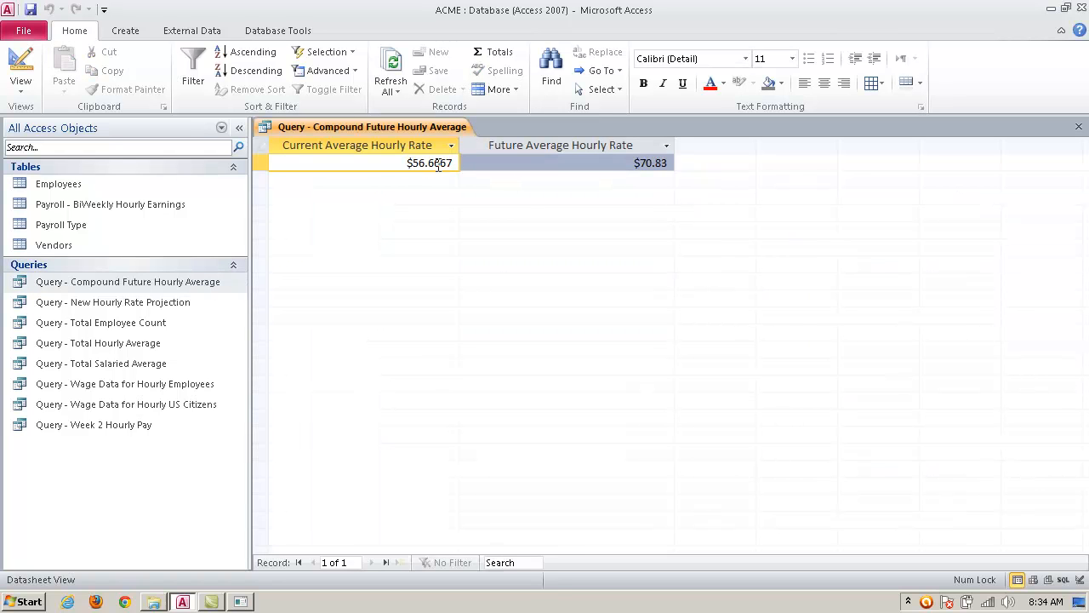
{"action": "left_click", "coordinate": [623, 164]}
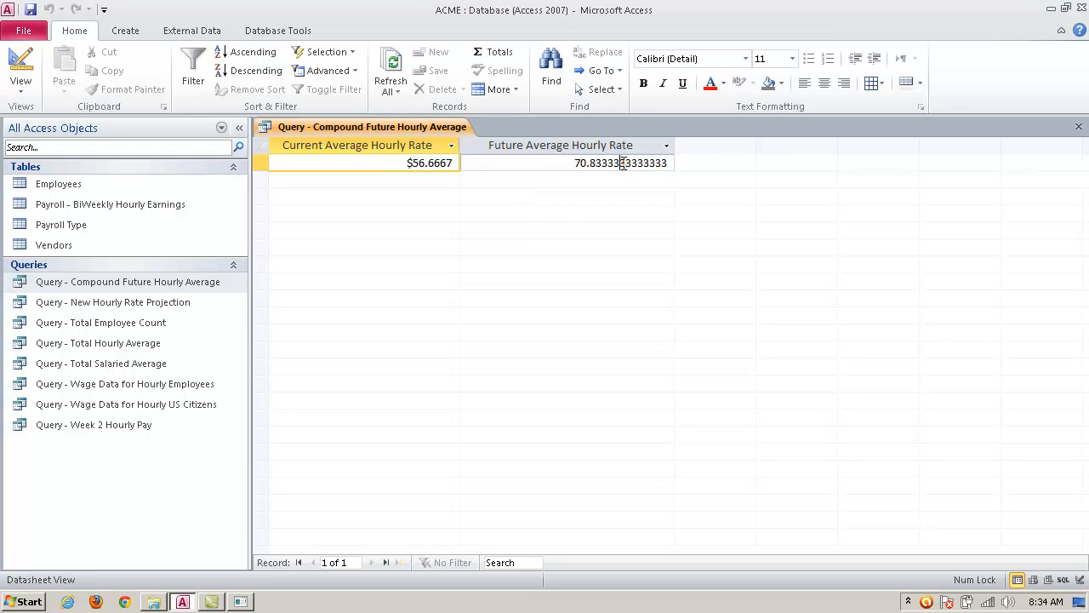
{"action": "left_click", "coordinate": [623, 163]}
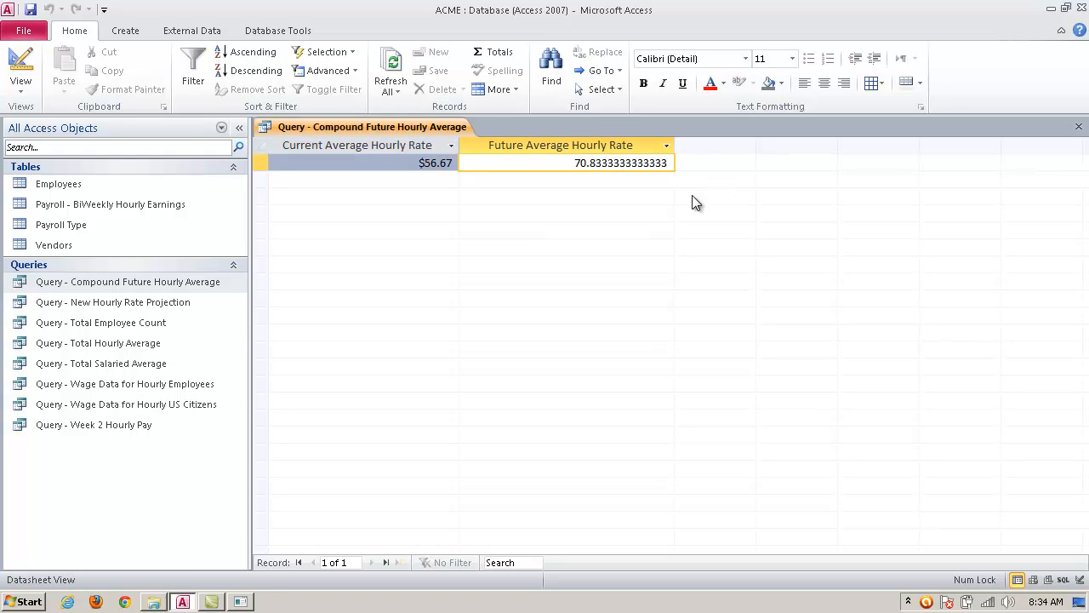
{"action": "left_click", "coordinate": [534, 165]}
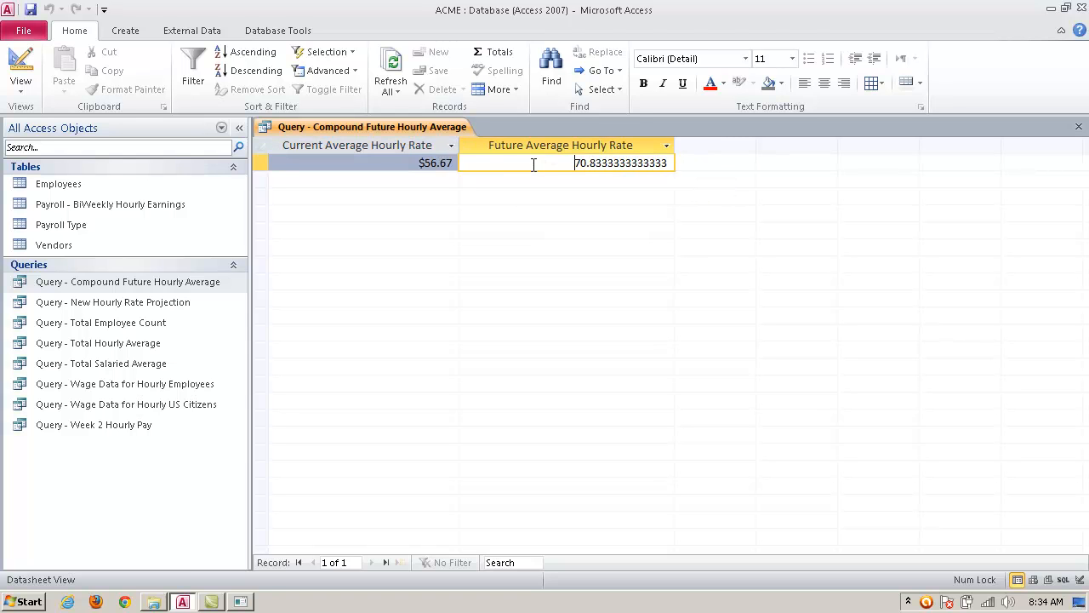
{"action": "left_click", "coordinate": [409, 165]}
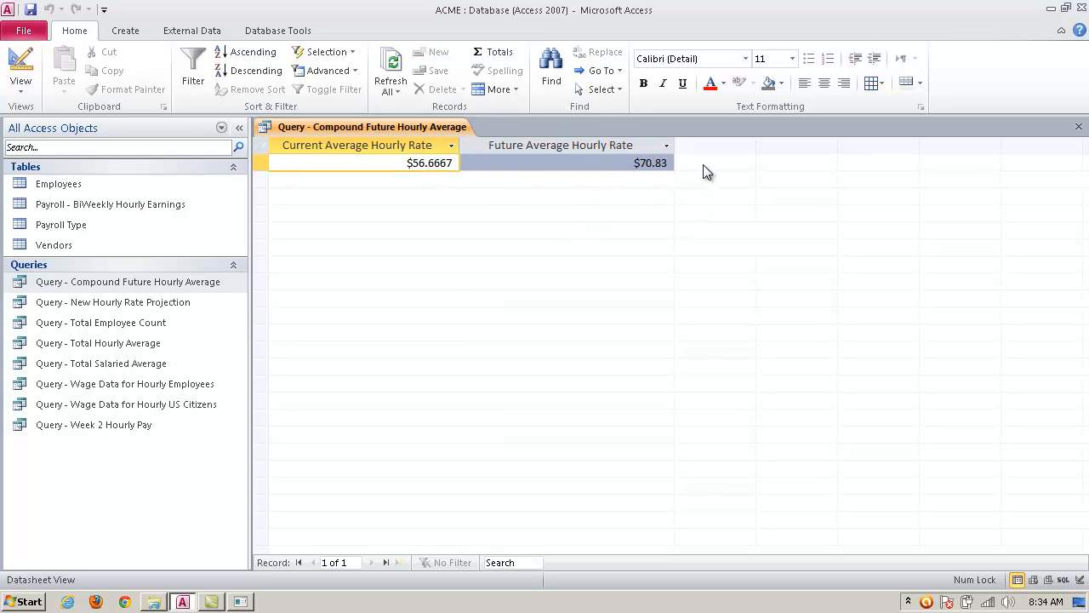
{"action": "left_click", "coordinate": [1079, 126]}
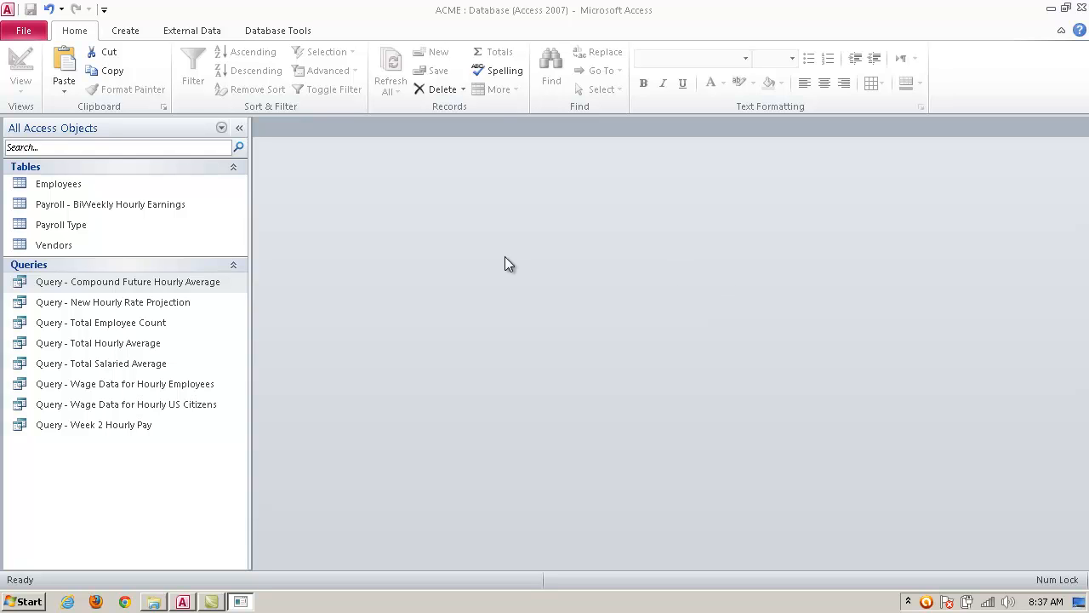
Step: Create a new query in design based on the Employees table, and enlarge and reposition its field list to show every field
{"action": "left_click", "coordinate": [128, 32]}
{"action": "left_click", "coordinate": [249, 70]}
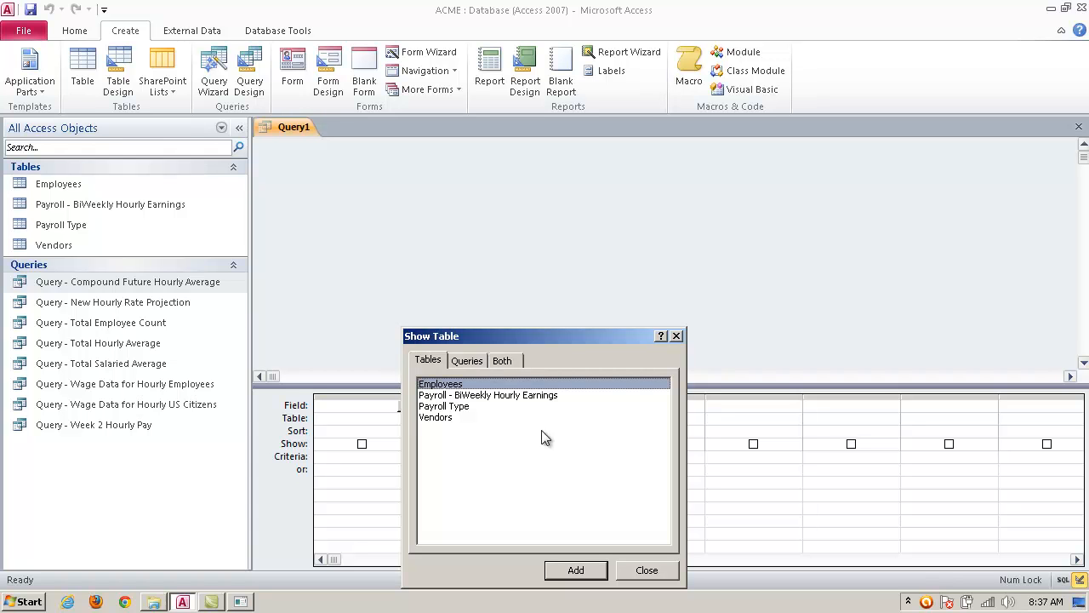
{"action": "left_click", "coordinate": [574, 570]}
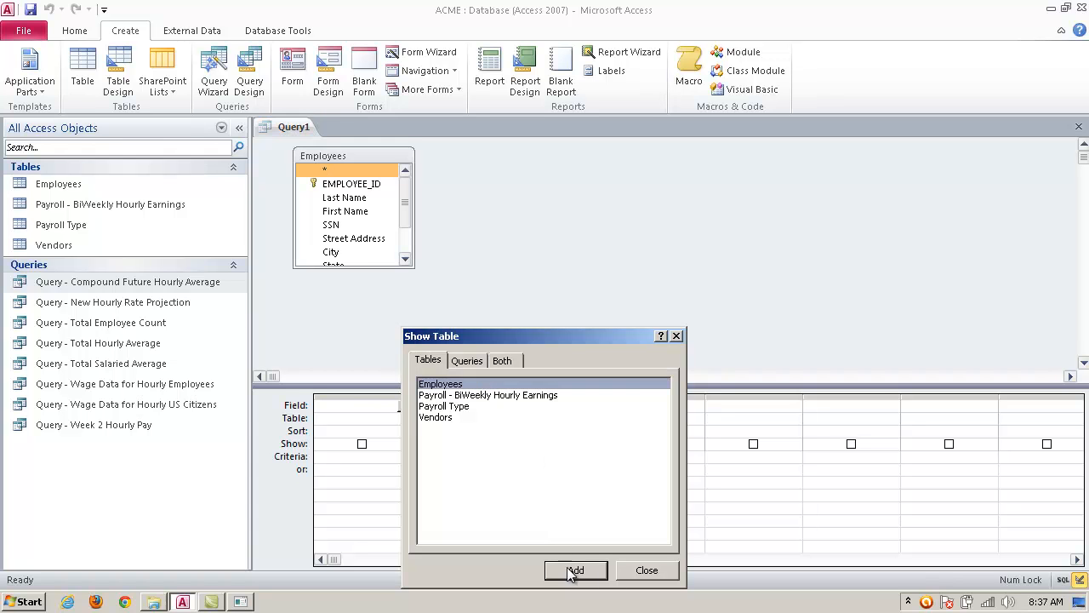
{"action": "left_click", "coordinate": [647, 570]}
{"action": "left_click_drag", "start_coordinate": [363, 267], "coordinate": [380, 365]}
{"action": "left_click", "coordinate": [380, 170]}
{"action": "left_click_drag", "start_coordinate": [387, 155], "coordinate": [399, 159]}
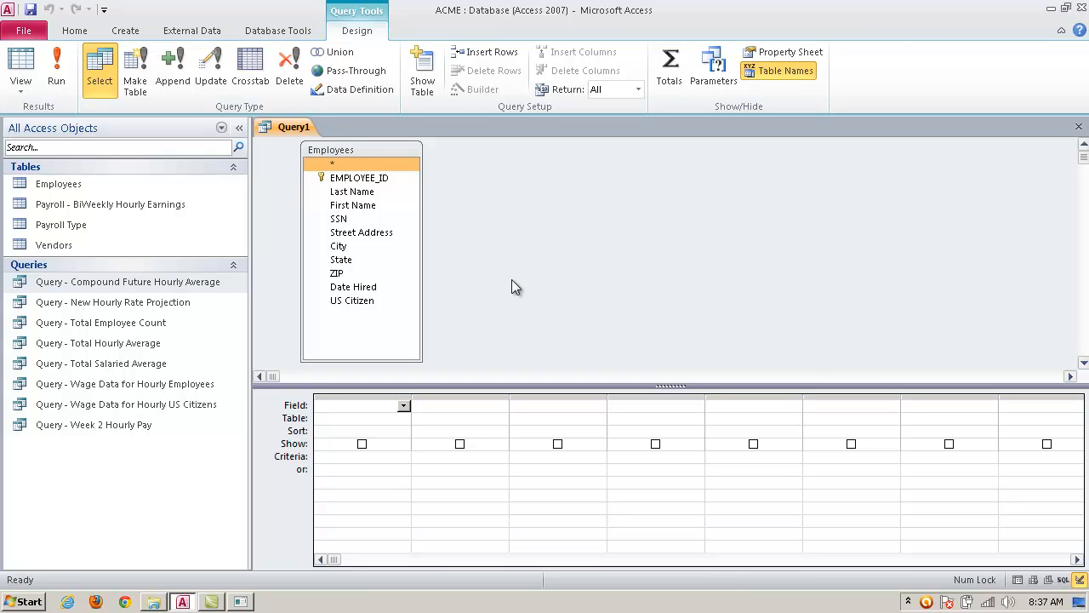
Step: Add the EMPLOYEE_ID field from Employees as the first query column and narrow that column
{"action": "left_click", "coordinate": [404, 406]}
{"action": "left_click", "coordinate": [391, 431]}
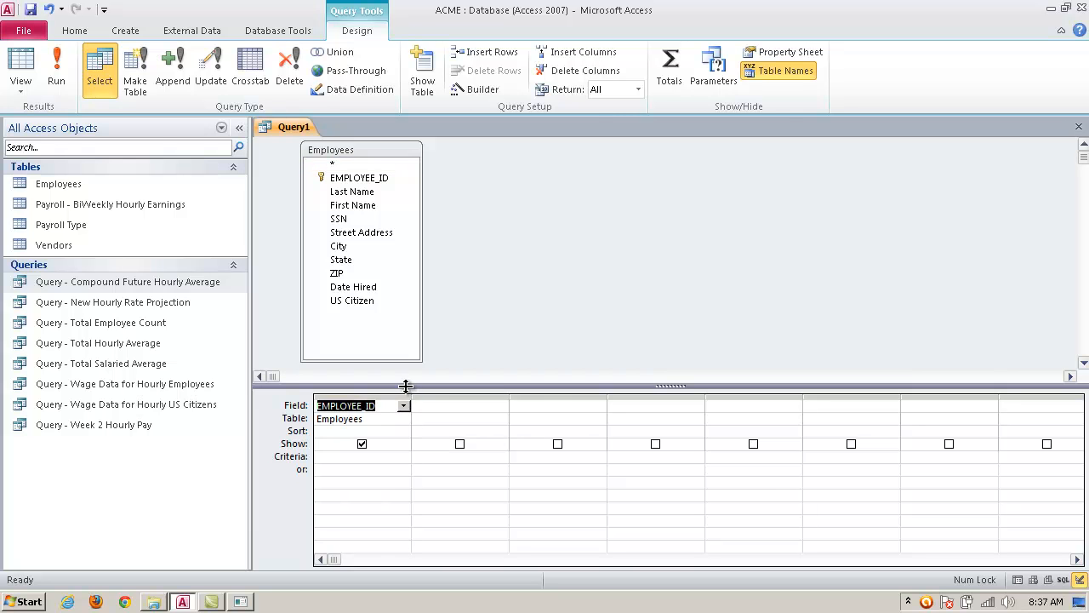
{"action": "mouse_move", "coordinate": [411, 393]}
{"action": "left_mouse_down"}
{"action": "mouse_move", "coordinate": [383, 394]}
{"action": "mouse_move", "coordinate": [394, 396]}
{"action": "left_mouse_up"}
Step: Add the Last Name and First Name fields as the second and third query columns, and narrow the first three columns
{"action": "left_click", "coordinate": [464, 405]}
{"action": "left_click", "coordinate": [485, 406]}
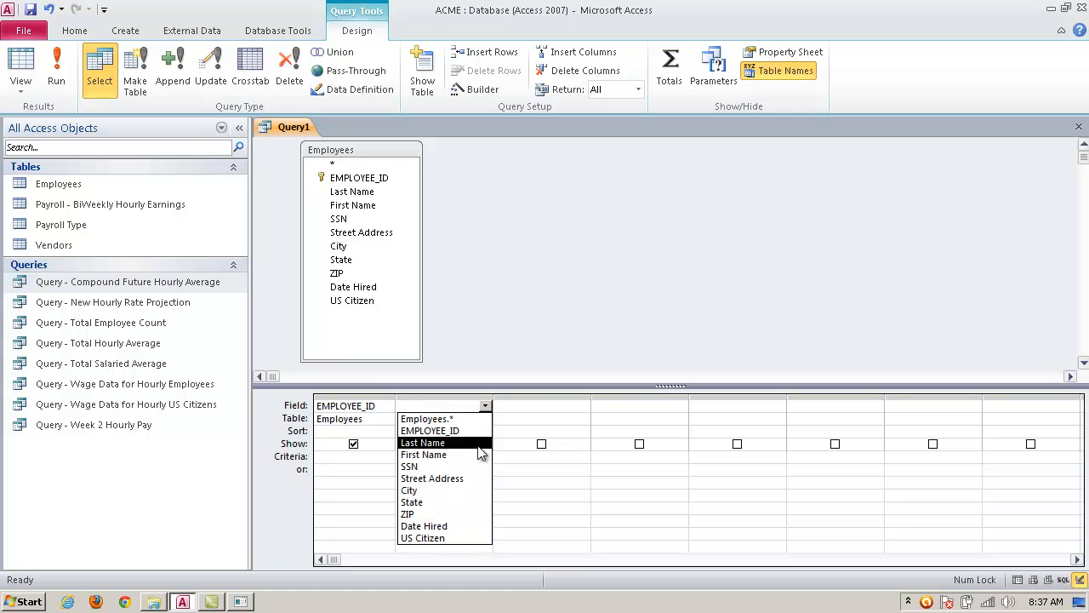
{"action": "left_click", "coordinate": [459, 435]}
{"action": "left_click_drag", "start_coordinate": [492, 397], "coordinate": [465, 400]}
{"action": "left_click", "coordinate": [546, 405]}
{"action": "left_click", "coordinate": [554, 406]}
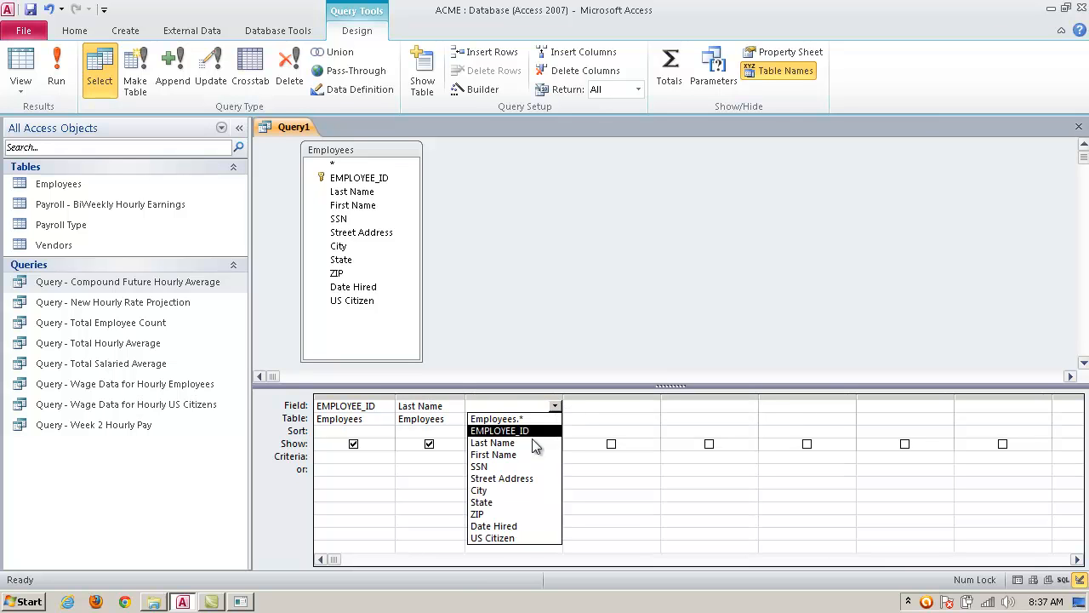
{"action": "left_click", "coordinate": [522, 452]}
{"action": "left_click_drag", "start_coordinate": [562, 394], "coordinate": [534, 400]}
{"action": "left_click", "coordinate": [574, 405]}
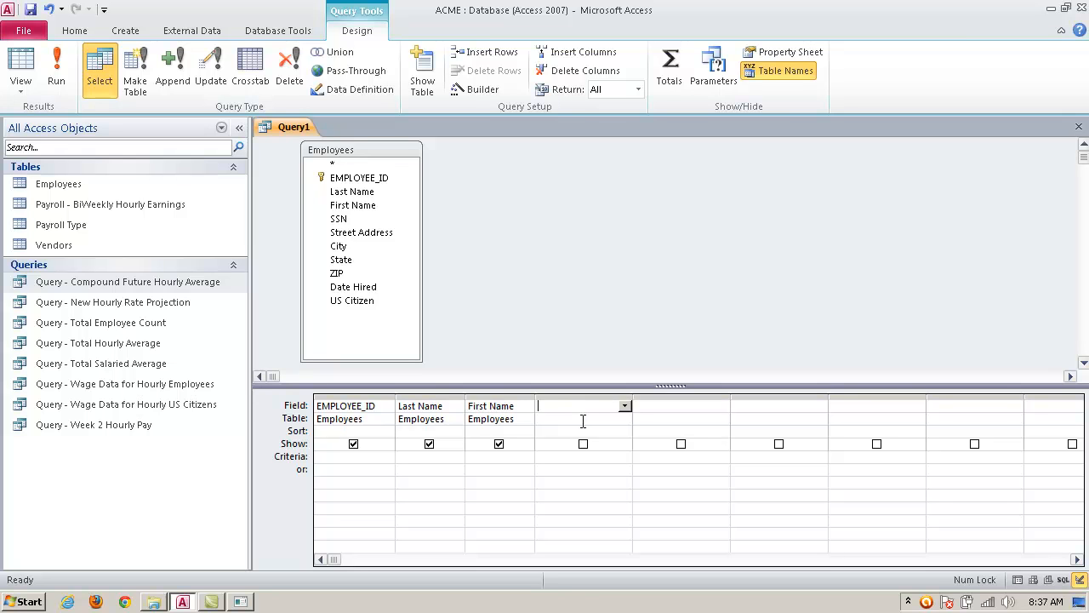
{"action": "left_click_drag", "start_coordinate": [395, 397], "coordinate": [384, 395]}
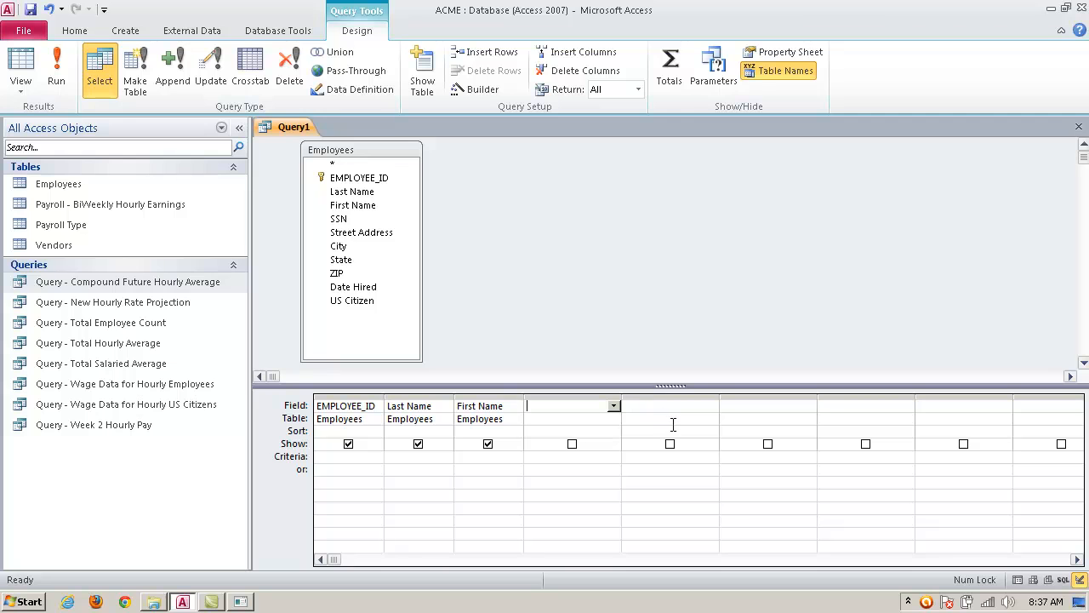
Step: Start a calculated field named 10th Year Anniversary Bonus: in the fourth column and widen that column to fit a full expression
{"action": "type", "text": "10th"}
{"action": "type", "text": " Year Anni"}
{"action": "type", "text": "versary Bon"}
{"action": "type", "text": "us"}
{"action": "type", "text": ":"}
{"action": "left_click_drag", "start_coordinate": [621, 397], "coordinate": [809, 412]}
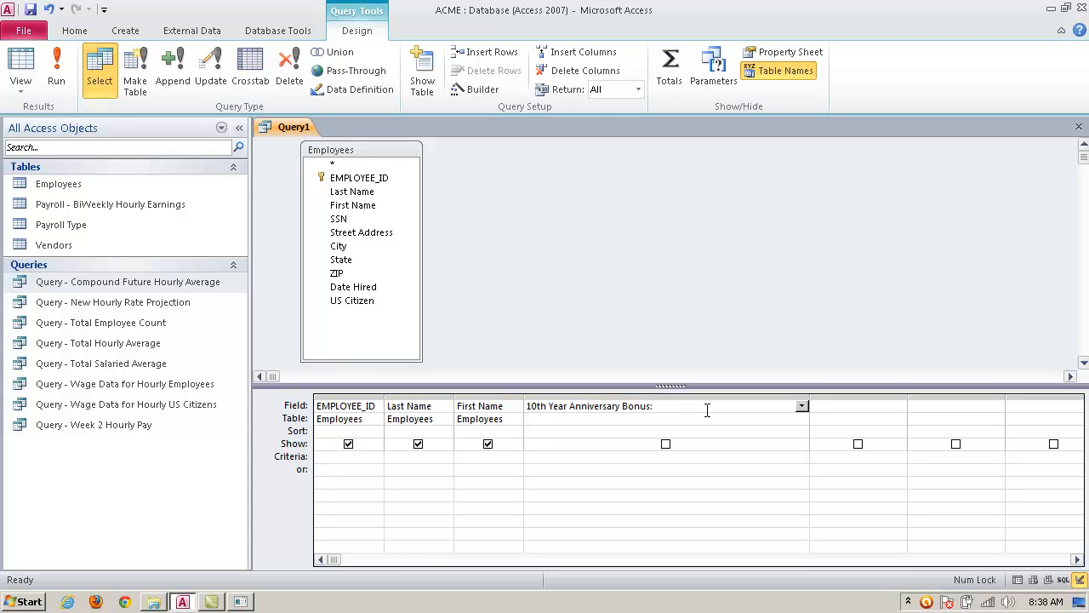
Step: Complete the 10th Year Anniversary Bonus field with the expression (Date()-[Date Hired])*5
{"action": "type", "text": "("}
{"action": "key", "text": "Return"}
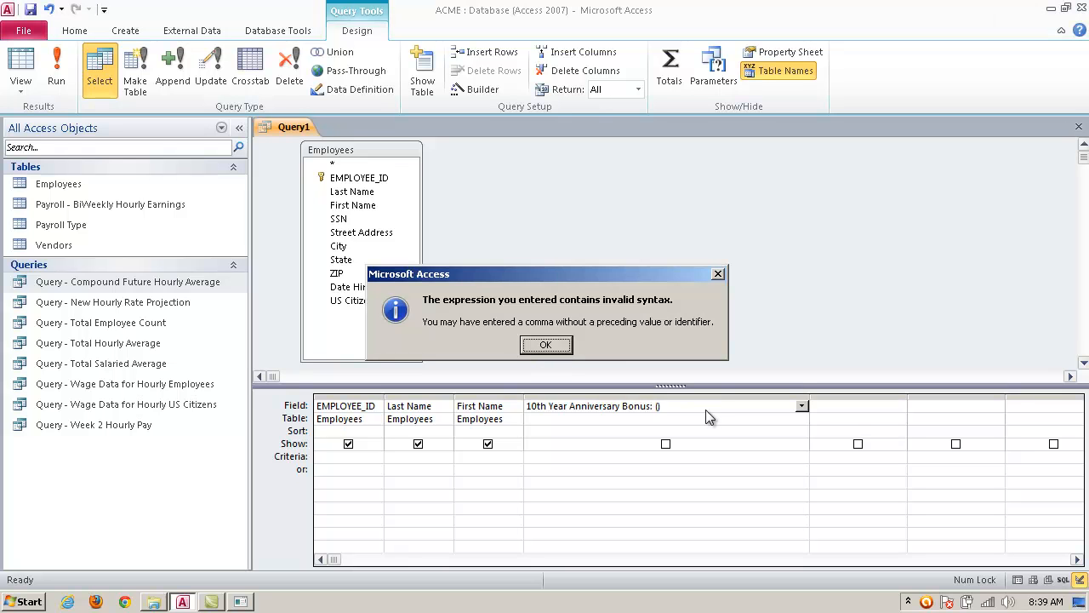
{"action": "left_click", "coordinate": [546, 345]}
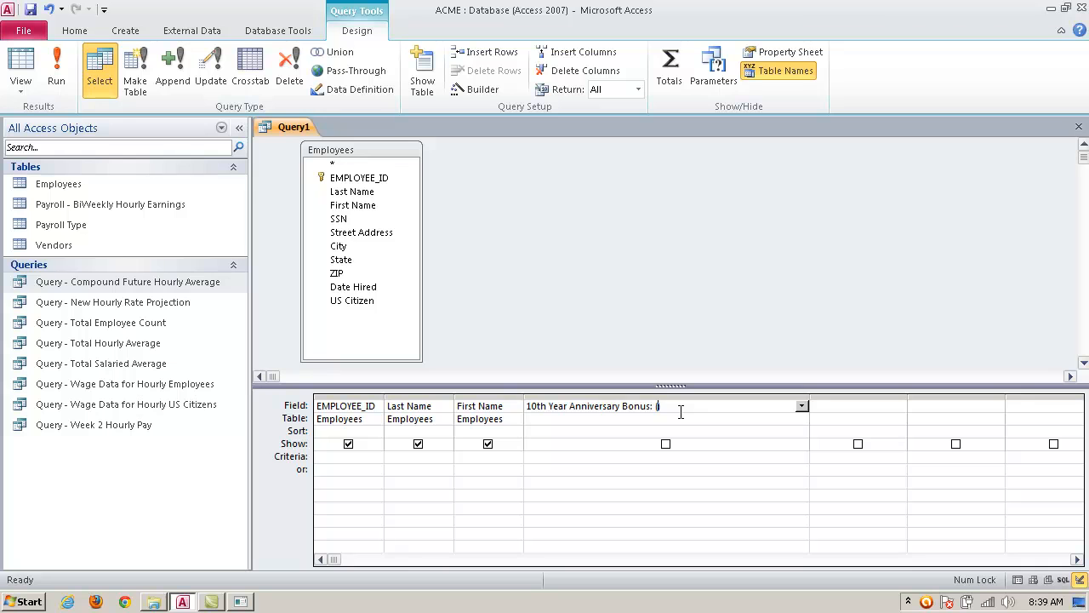
{"action": "type", "text": "Date() - [Date Hired]"}
{"action": "key", "text": "ctrl+shift+Left"}
{"action": "key", "text": "ctrl+shift+Left"}
{"action": "key", "text": "ctrl+shift+Left"}
{"action": "key", "text": "ctrl+shift+Left"}
{"action": "key", "text": "ctrl+shift+Left"}
{"action": "key", "text": "ctrl+shift+Left"}
{"action": "left_click", "coordinate": [756, 407]}
{"action": "type", "text": "5"}
{"action": "left_click", "coordinate": [674, 421]}
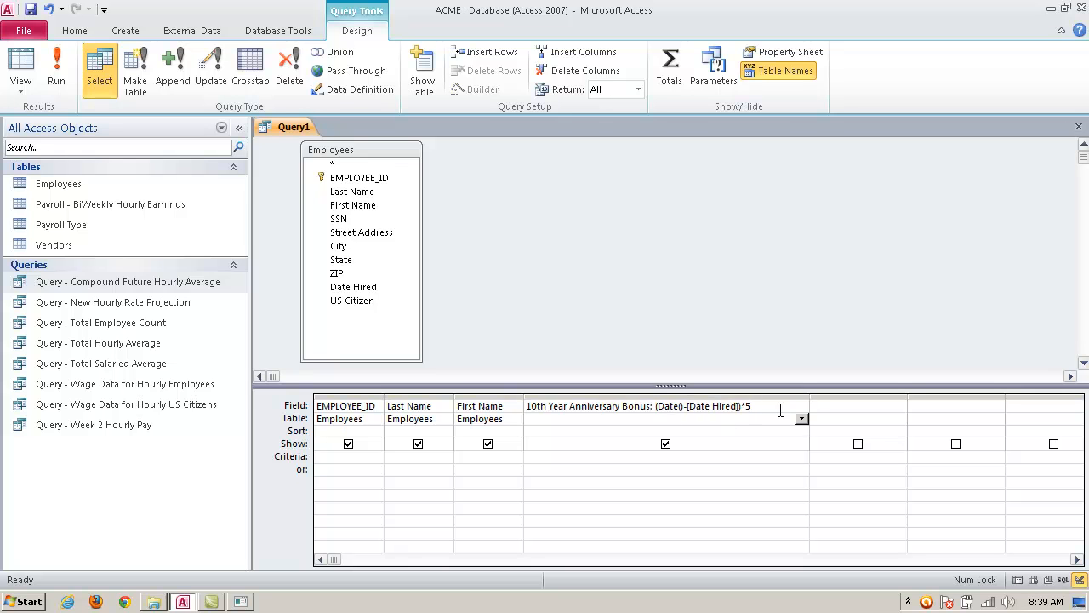
Step: Set the format of the 10th Year Anniversary Bonus field to Currency and close its properties
{"action": "right_click", "coordinate": [714, 399]}
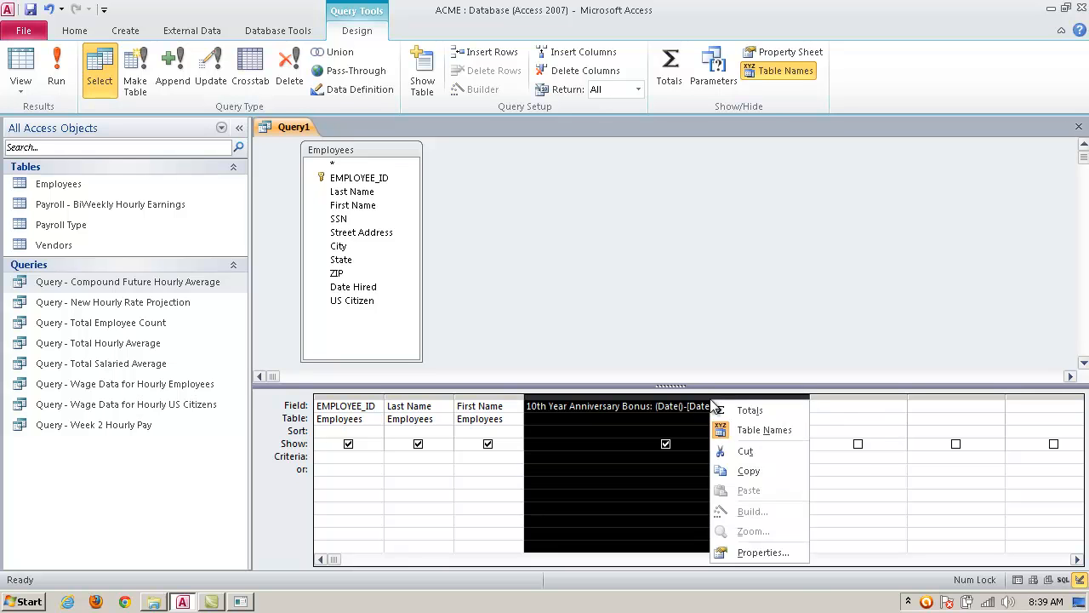
{"action": "left_click", "coordinate": [734, 552]}
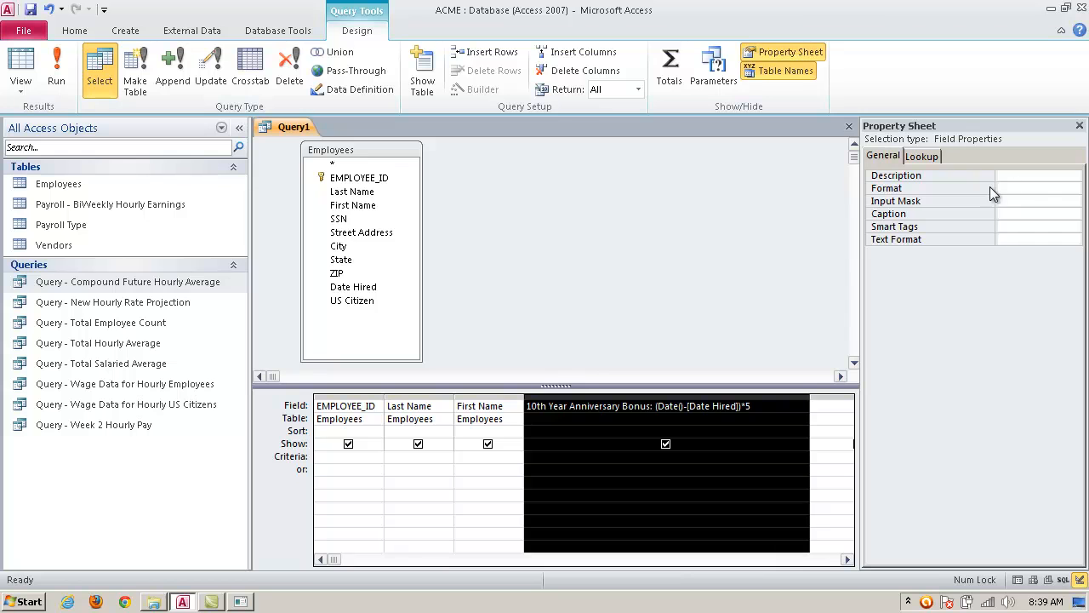
{"action": "left_click", "coordinate": [1030, 188]}
{"action": "left_click", "coordinate": [1073, 187]}
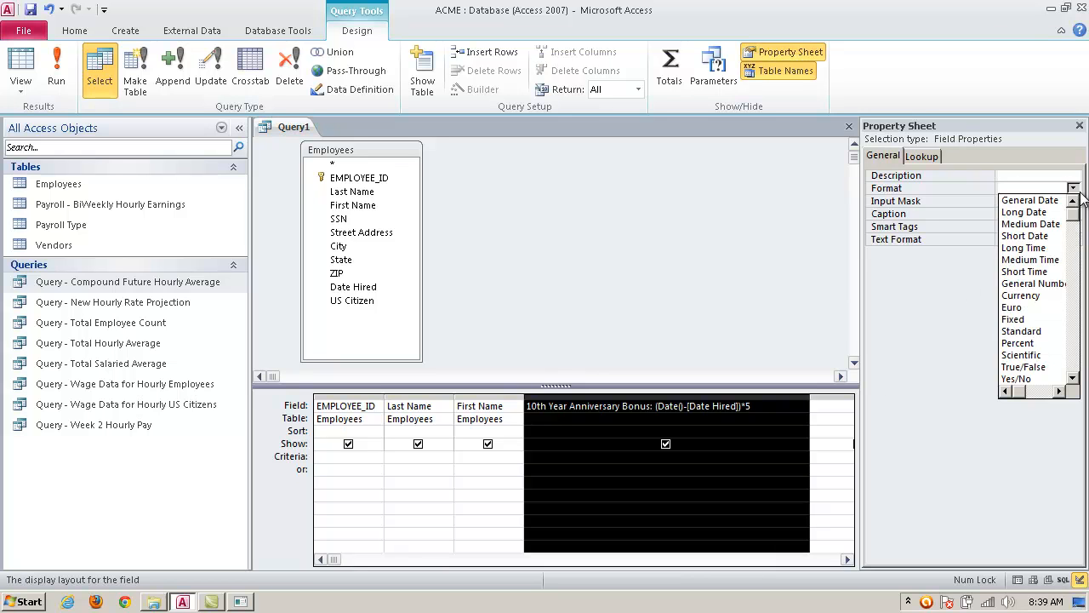
{"action": "left_click", "coordinate": [1021, 295]}
{"action": "left_click", "coordinate": [1079, 125]}
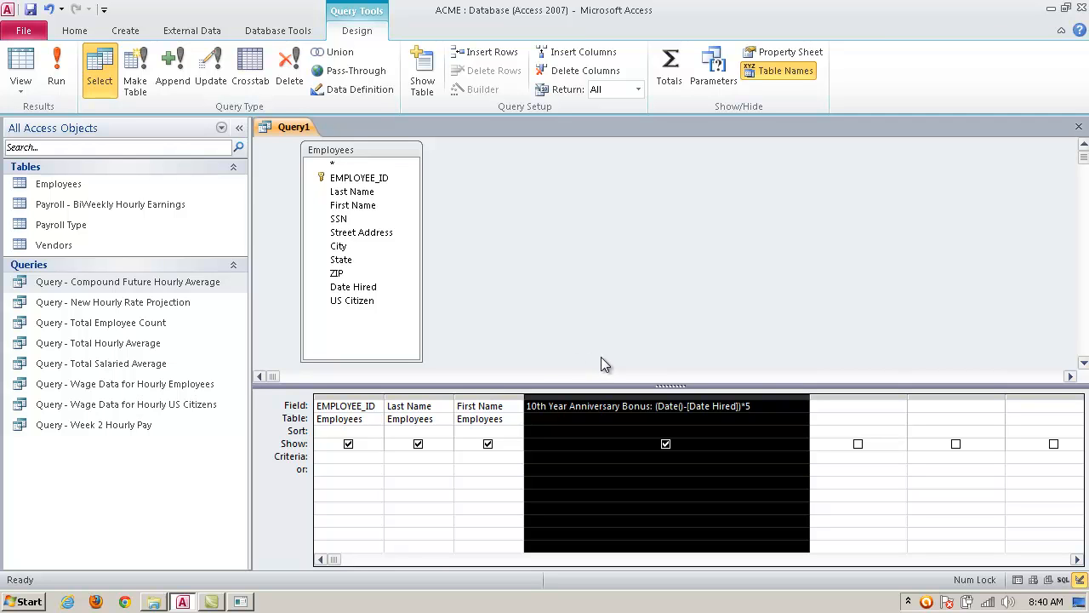
Step: Close the new query and save it as "Query - DATE Dependent Bonus for 10th Anniversary"
{"action": "left_click", "coordinate": [1079, 128]}
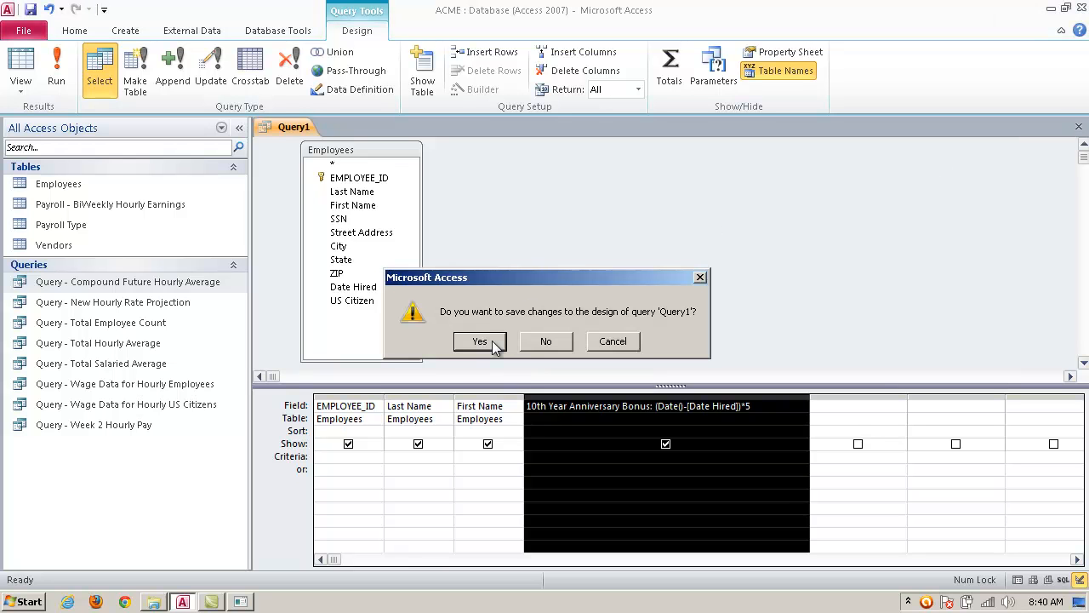
{"action": "left_click", "coordinate": [480, 341]}
{"action": "left_click", "coordinate": [491, 210]}
{"action": "key", "text": "BackSpace"}
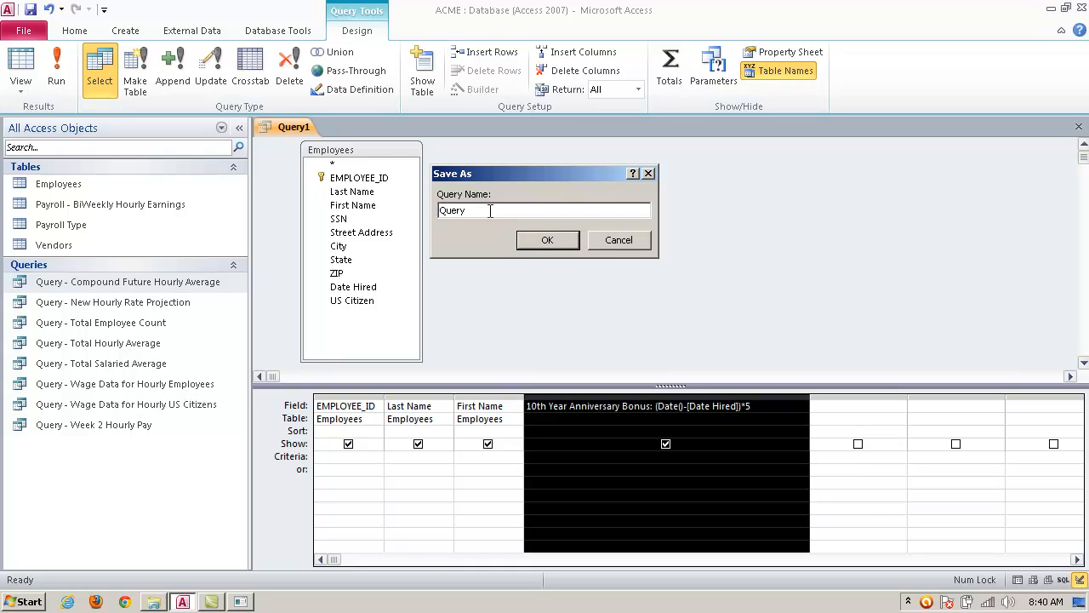
{"action": "type", "text": "- DATE Dependent Bonus for 10th Anniversary"}
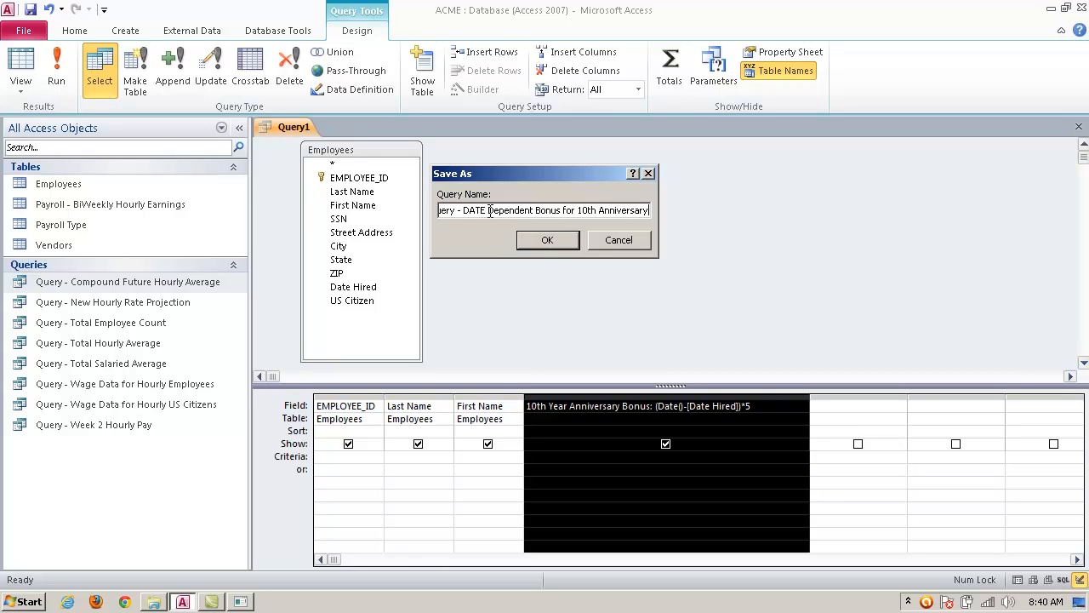
{"action": "left_click", "coordinate": [554, 246]}
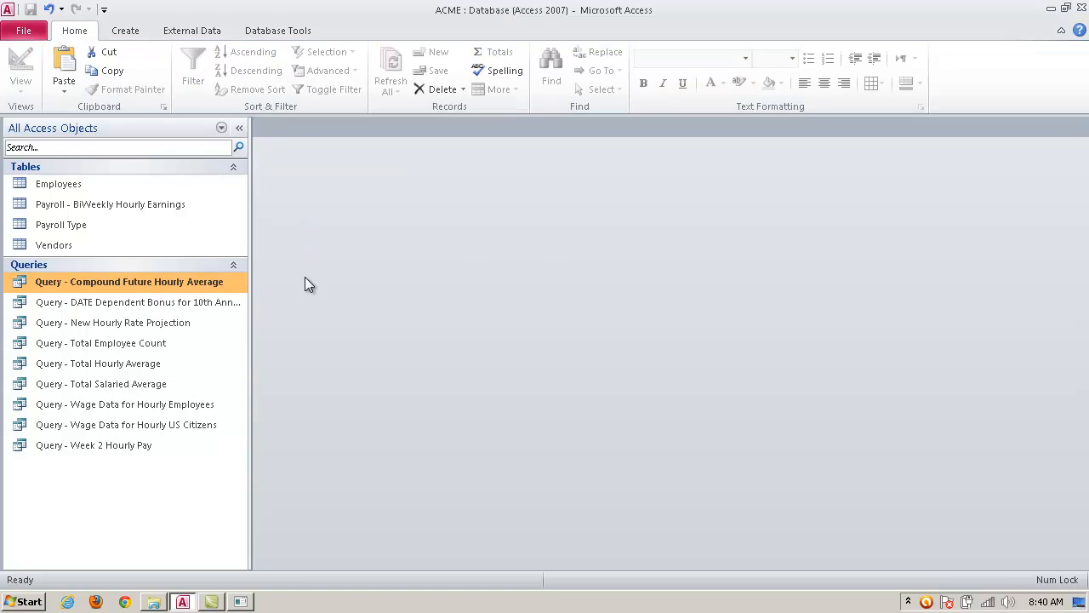
Step: Widen the object list to show the full query names and run Query - DATE Dependent Bonus for 10th Anniversary
{"action": "left_click_drag", "start_coordinate": [252, 289], "coordinate": [294, 291]}
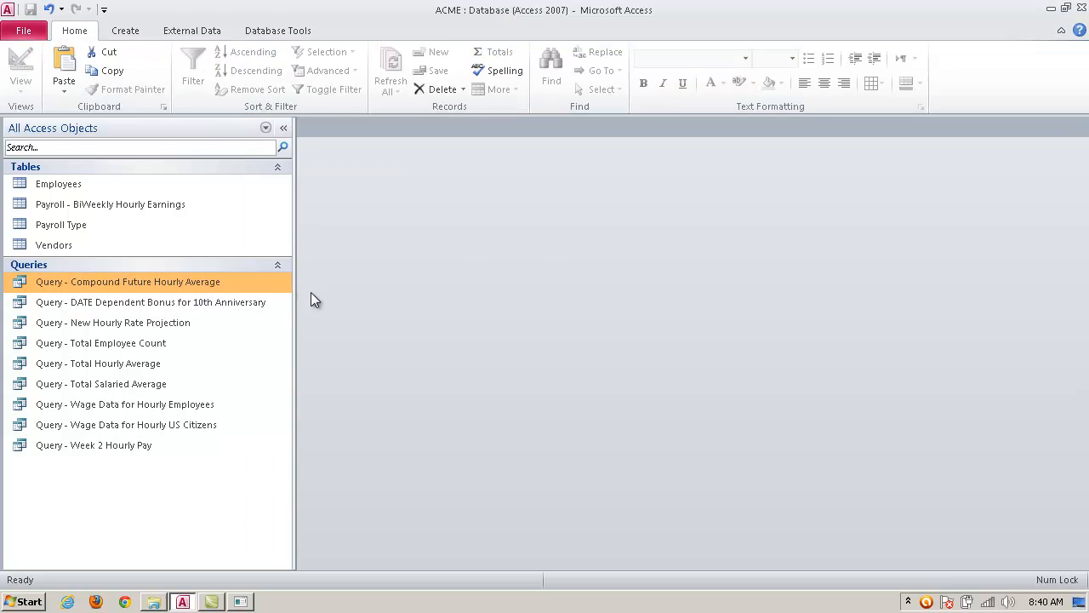
{"action": "left_click", "coordinate": [282, 305]}
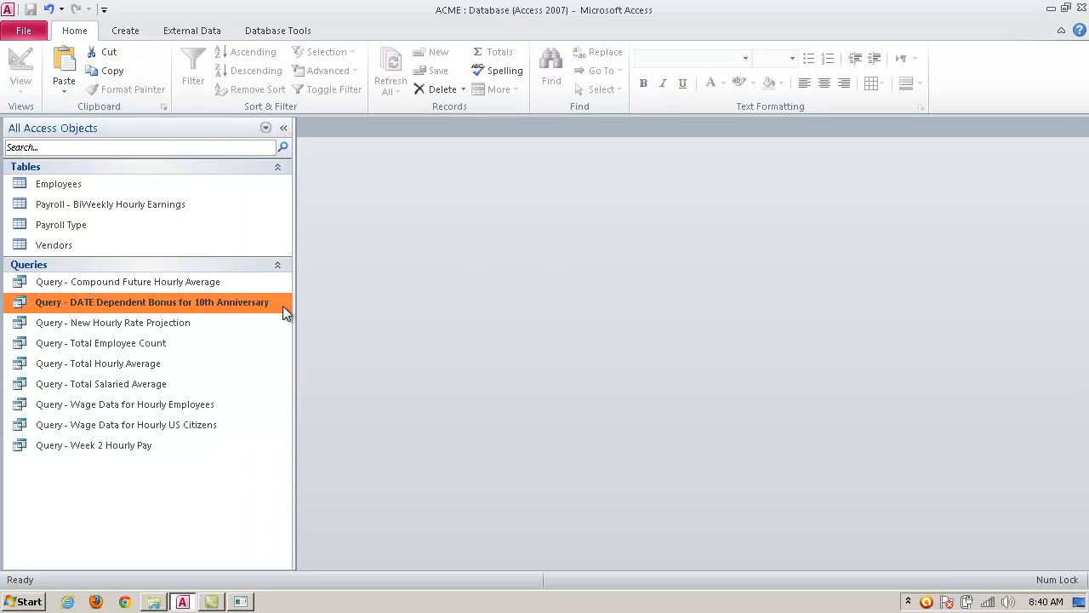
{"action": "double_click", "coordinate": [225, 304]}
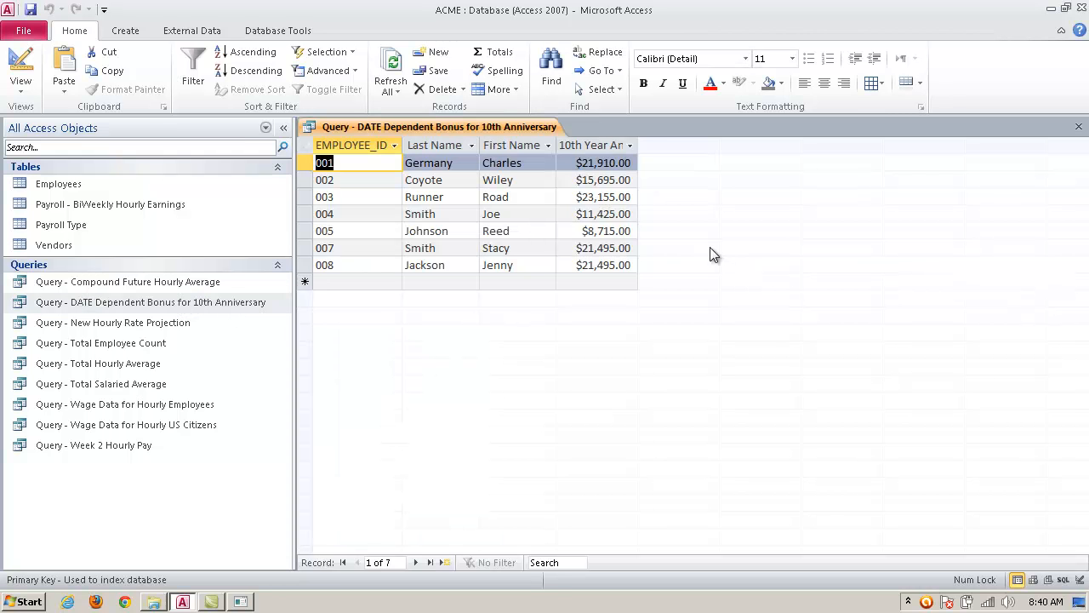
Step: Widen the 10th Year Anniversary Bonus column to show its full heading, and close the query with its layout saved
{"action": "left_click_drag", "start_coordinate": [638, 145], "coordinate": [749, 145]}
{"action": "left_click", "coordinate": [681, 145]}
{"action": "left_click", "coordinate": [686, 145]}
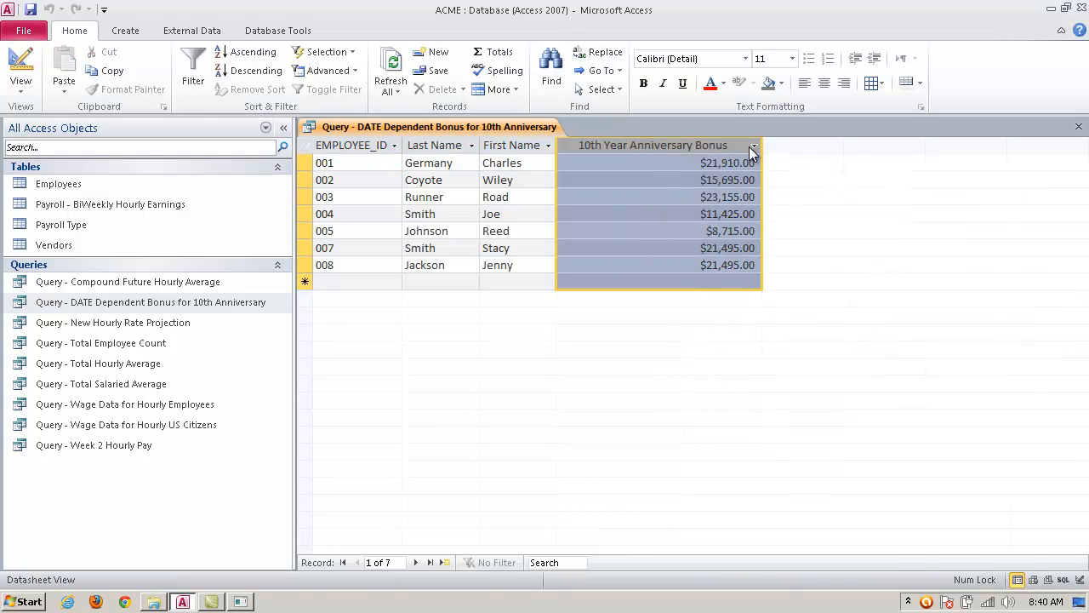
{"action": "left_click", "coordinate": [752, 148]}
{"action": "left_click", "coordinate": [806, 142]}
{"action": "left_click", "coordinate": [1080, 125]}
{"action": "left_click", "coordinate": [482, 342]}
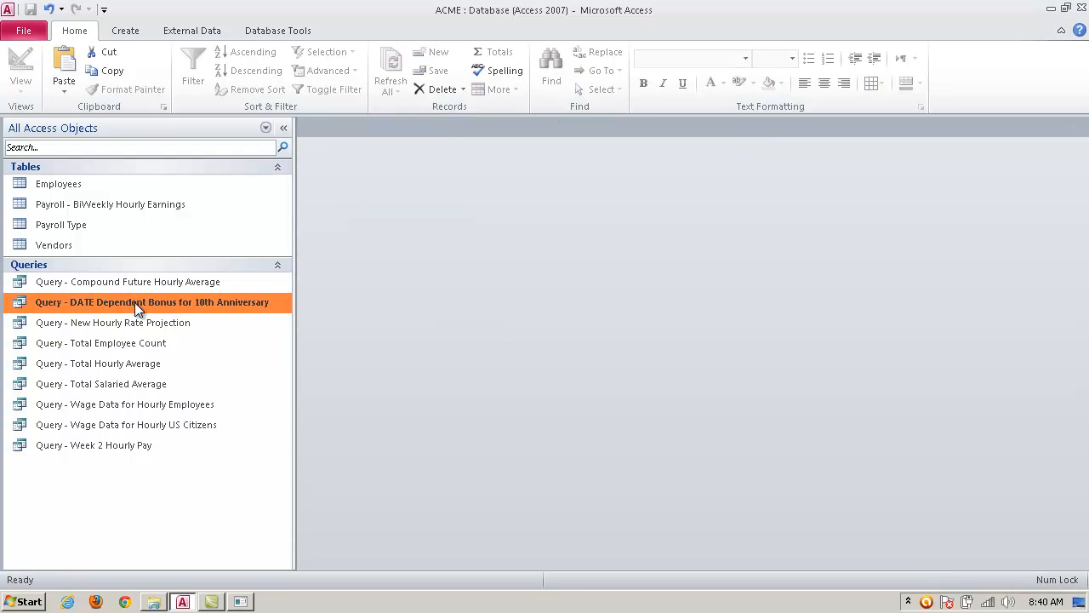
Step: Open Query - DATE Dependent Bonus for 10th Anniversary in design and move the bonus expression from the fourth column to the fifth
{"action": "right_click", "coordinate": [135, 302]}
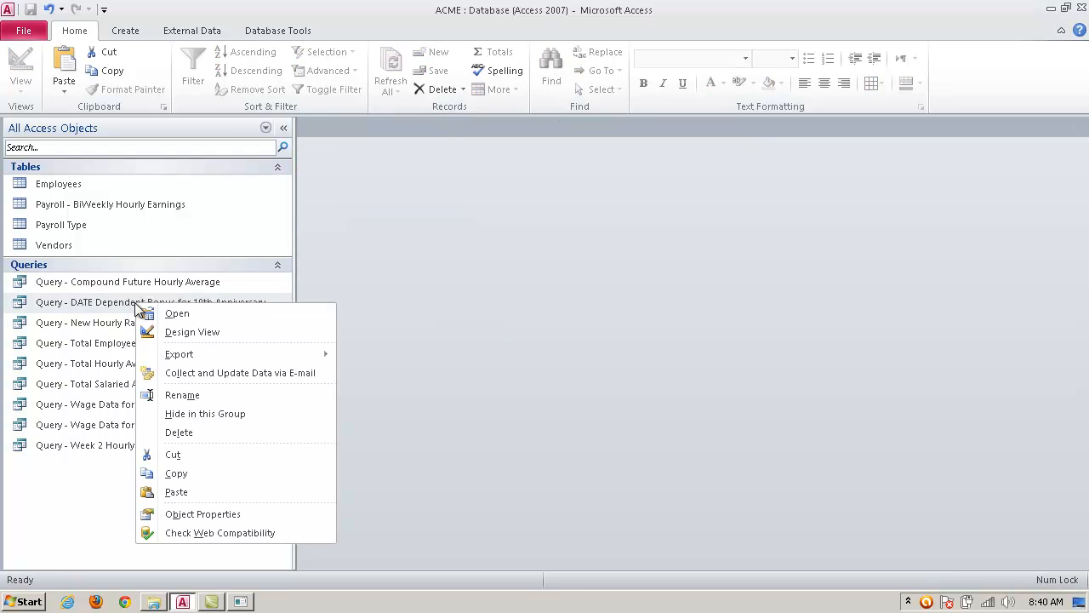
{"action": "left_click", "coordinate": [203, 337]}
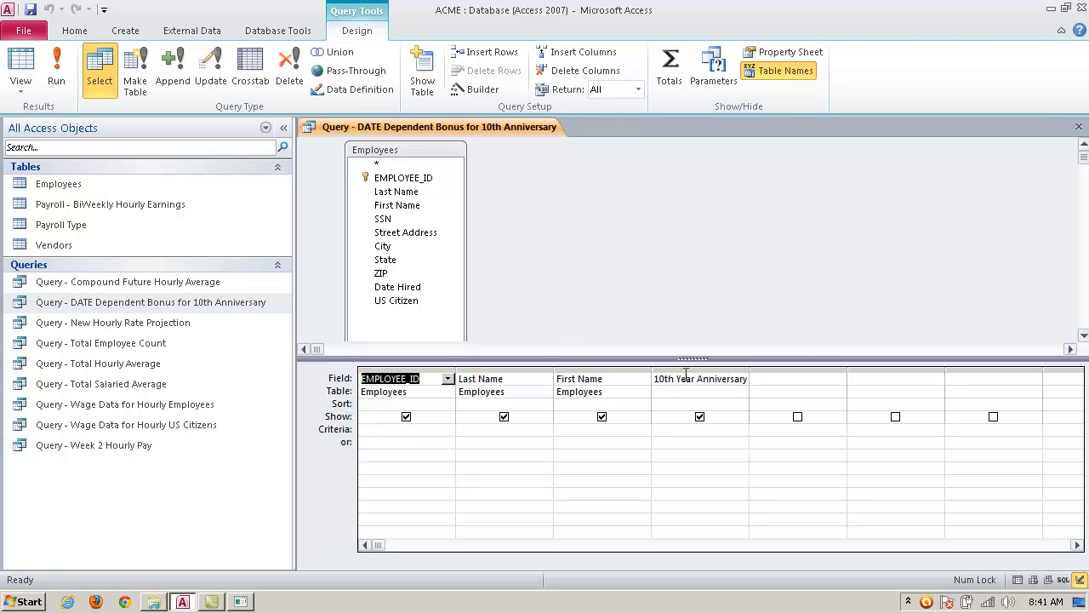
{"action": "left_click_drag", "start_coordinate": [654, 379], "coordinate": [746, 379]}
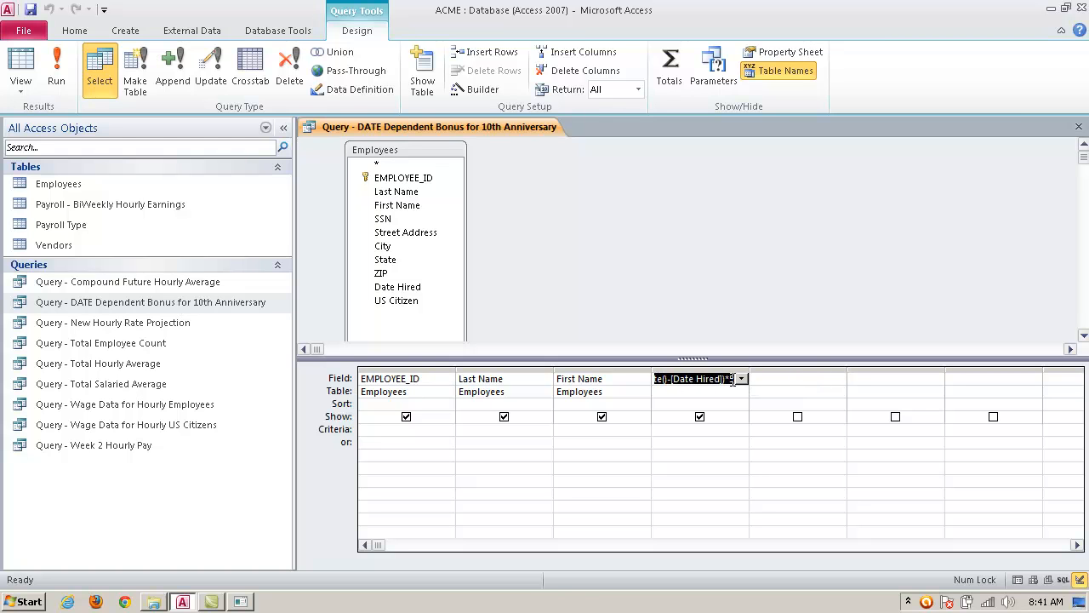
{"action": "left_click", "coordinate": [730, 379]}
{"action": "left_click", "coordinate": [787, 377]}
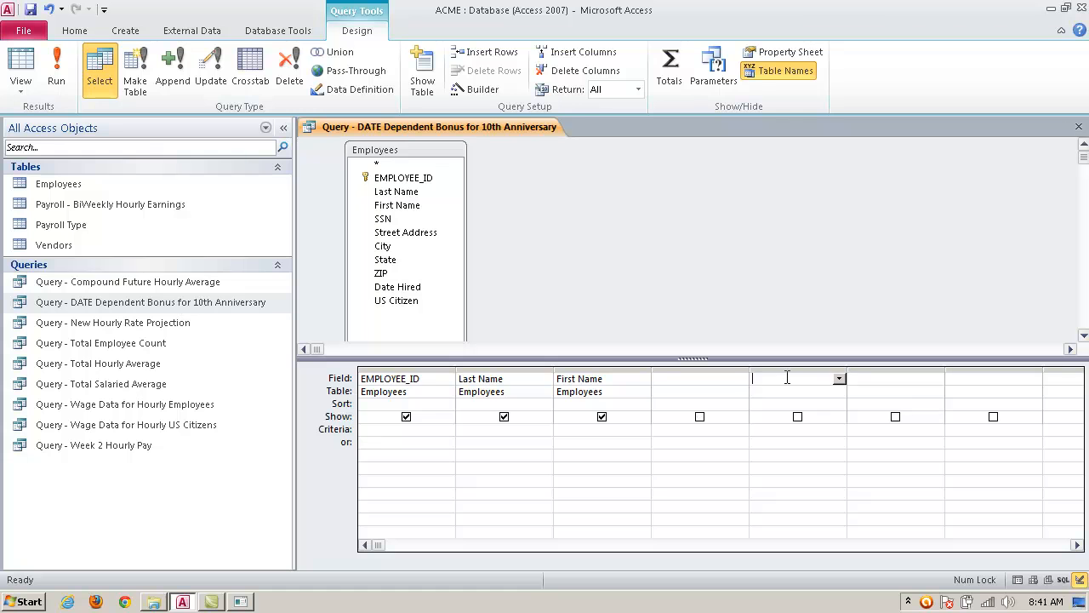
{"action": "key", "text": "ctrl+v"}
{"action": "left_click", "coordinate": [658, 379]}
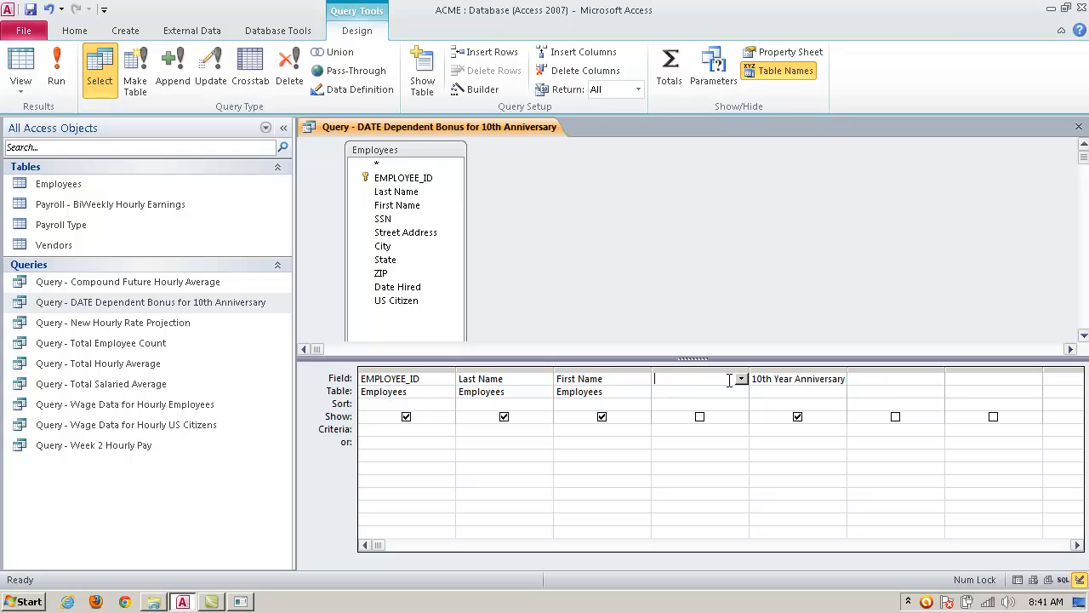
{"action": "left_click_drag", "start_coordinate": [775, 379], "coordinate": [882, 378]}
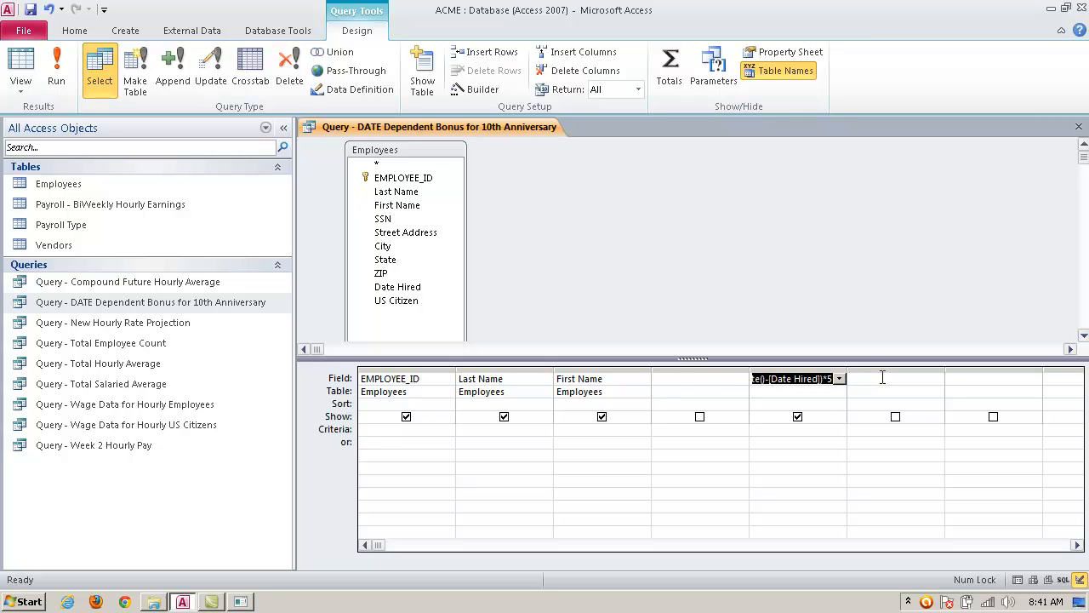
{"action": "left_click_drag", "start_coordinate": [765, 381], "coordinate": [670, 379]}
{"action": "left_click", "coordinate": [670, 378]}
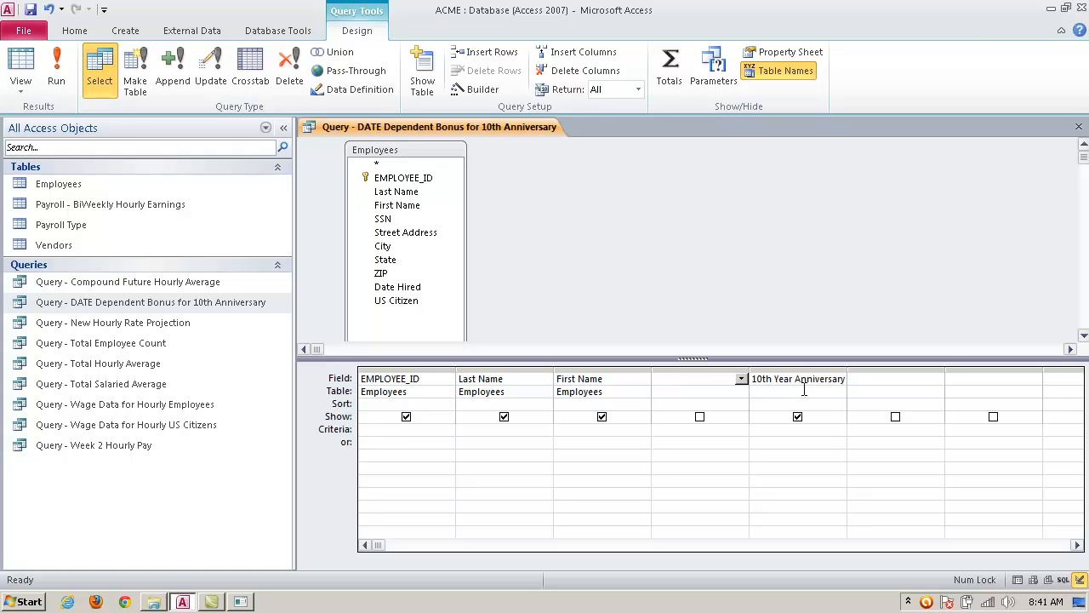
Step: Enter the calculated field Days With Company: Date() - [Date Hired] in the empty fourth column, and close the query with its changes saved
{"action": "type", "text": "Days With "}
{"action": "type", "text": "Company"}
{"action": "type", "text": ": Date()"}
{"action": "type", "text": " - "}
{"action": "type", "text": "[Date Hired"}
{"action": "left_click_drag", "start_coordinate": [724, 381], "coordinate": [616, 374]}
{"action": "left_click_drag", "start_coordinate": [719, 387], "coordinate": [755, 380]}
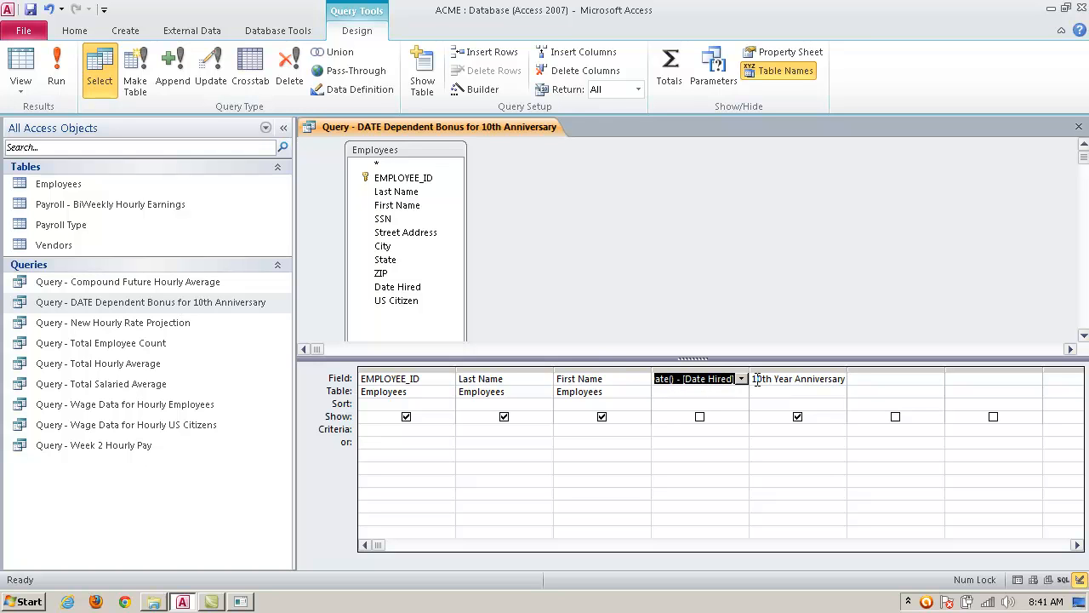
{"action": "left_click", "coordinate": [736, 380]}
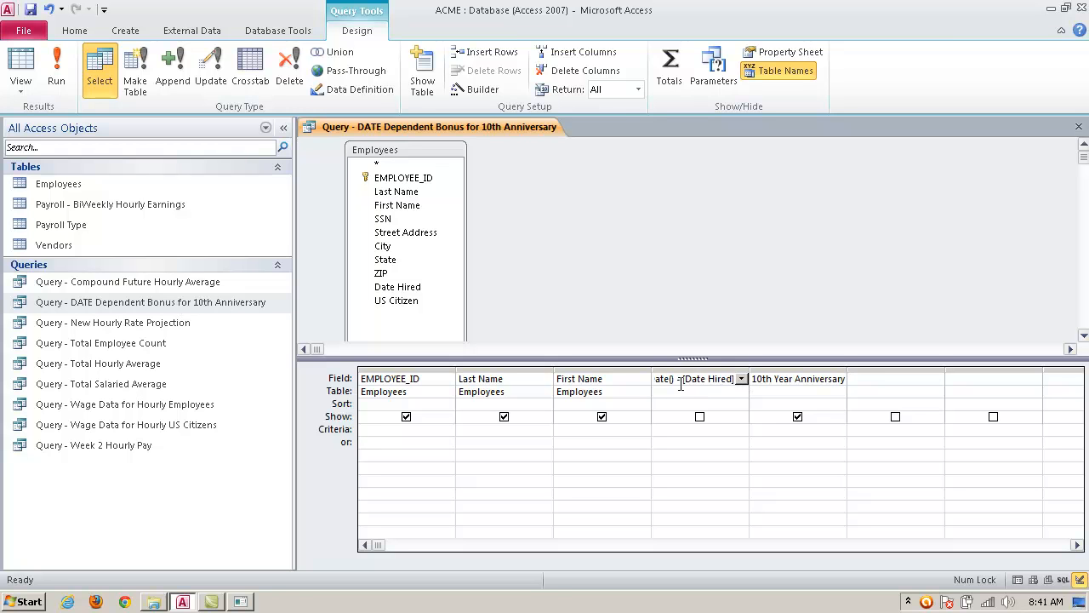
{"action": "left_click", "coordinate": [709, 394]}
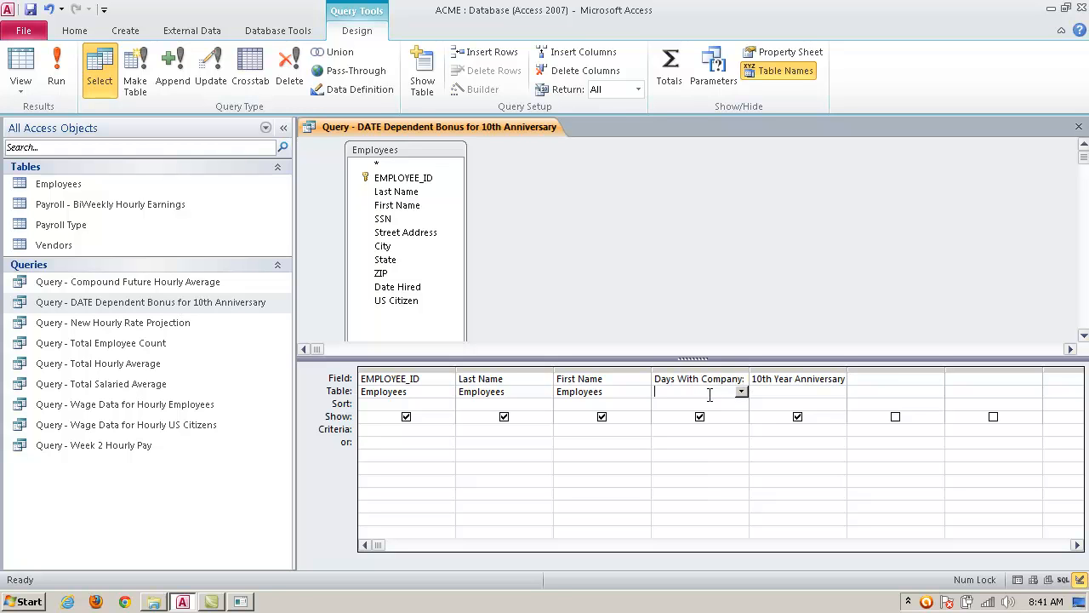
{"action": "left_click", "coordinate": [1079, 126]}
{"action": "left_click", "coordinate": [473, 342]}
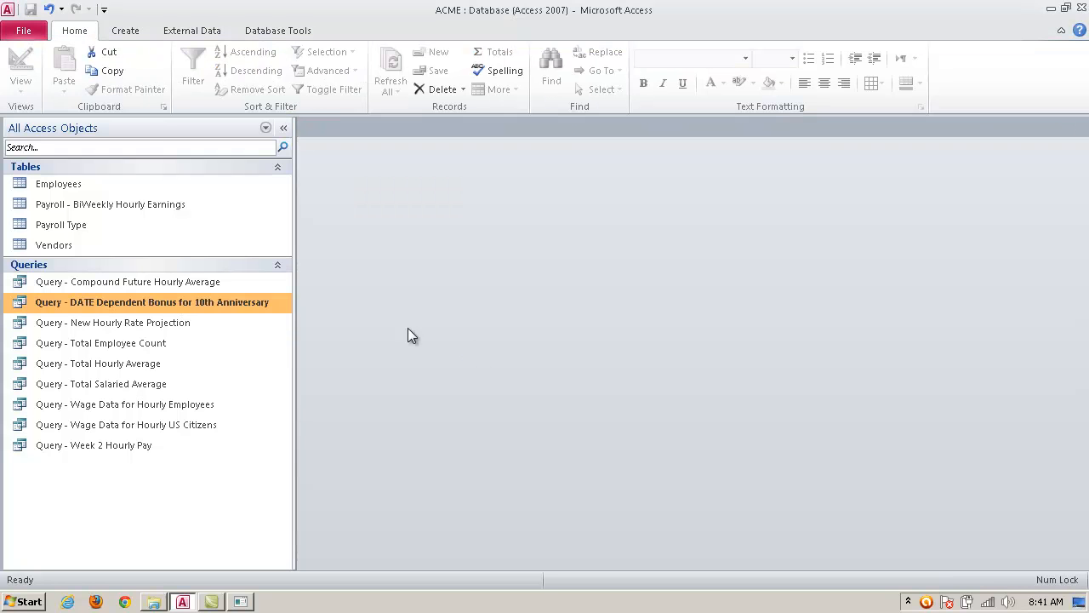
Step: Run Query - DATE Dependent Bonus for 10th Anniversary, widen its Days With Company column to show the full heading, and close it with the layout saved
{"action": "double_click", "coordinate": [164, 300]}
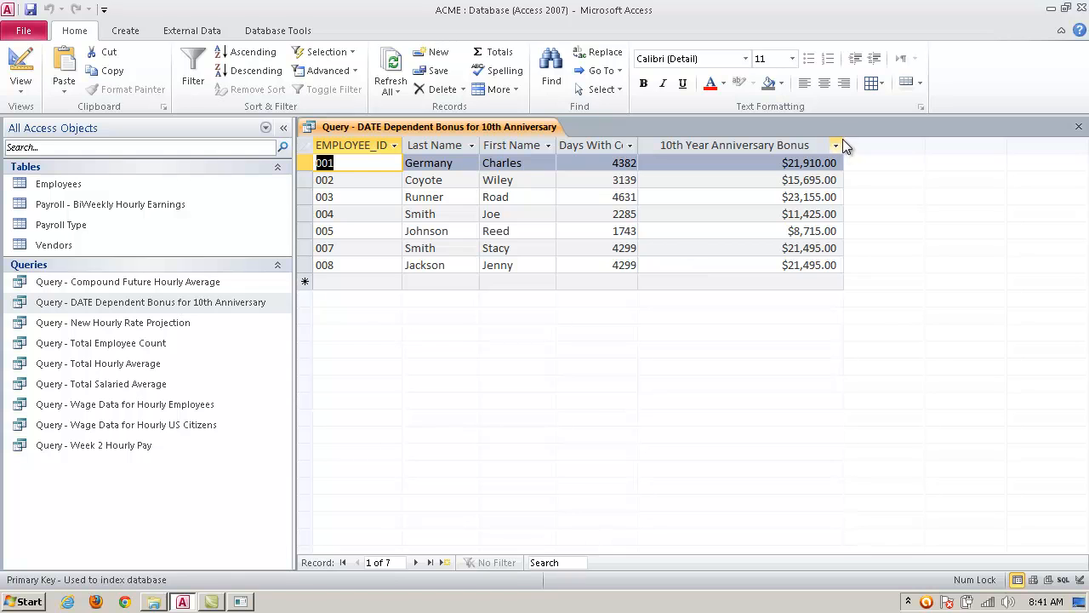
{"action": "left_click_drag", "start_coordinate": [638, 146], "coordinate": [686, 146]}
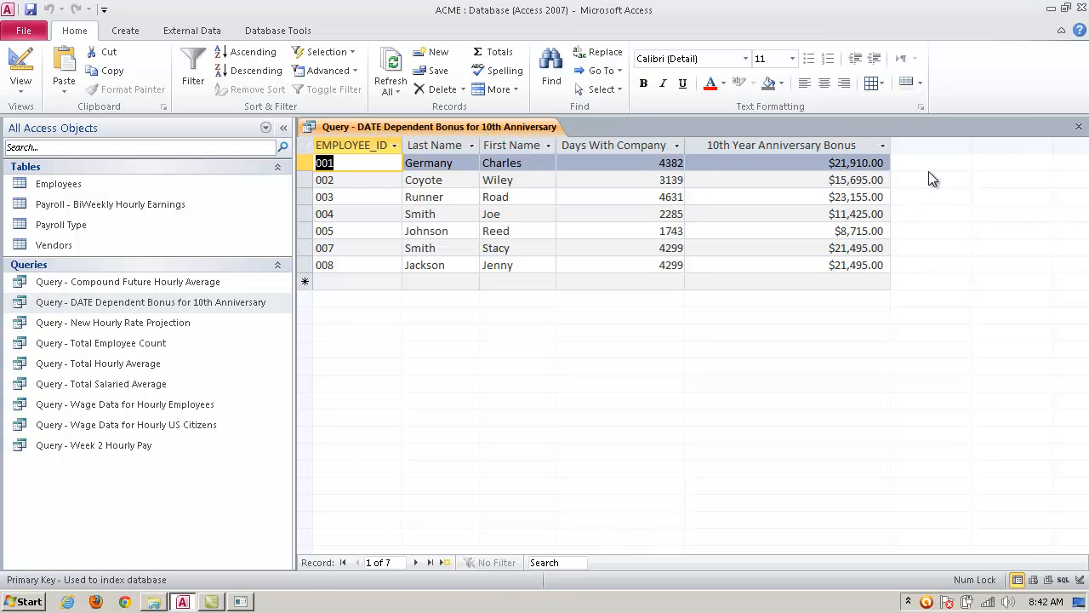
{"action": "left_click", "coordinate": [1079, 129]}
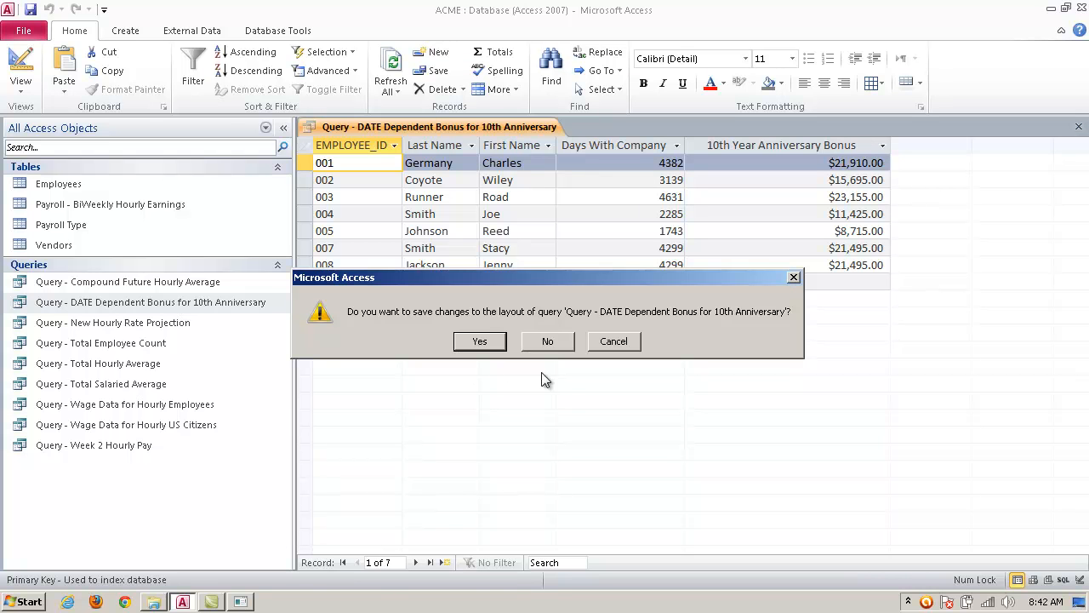
{"action": "left_click", "coordinate": [498, 341]}
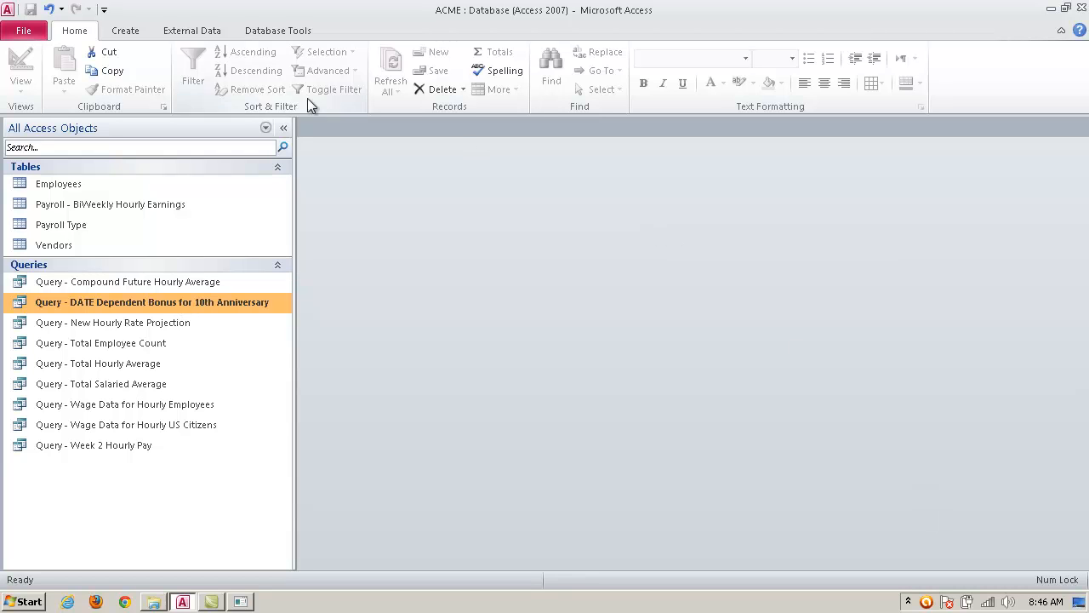
Step: Start a new table in design with a Text field EMPLOYEE_ID as primary key, and narrow the Field Name column to fit
{"action": "left_click", "coordinate": [125, 32]}
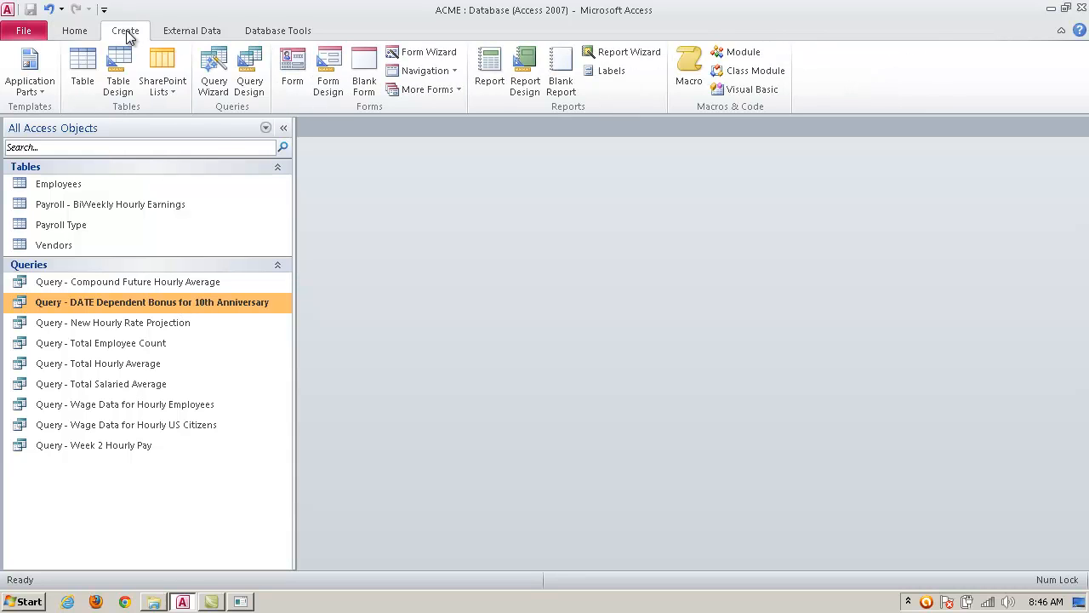
{"action": "left_click", "coordinate": [117, 66]}
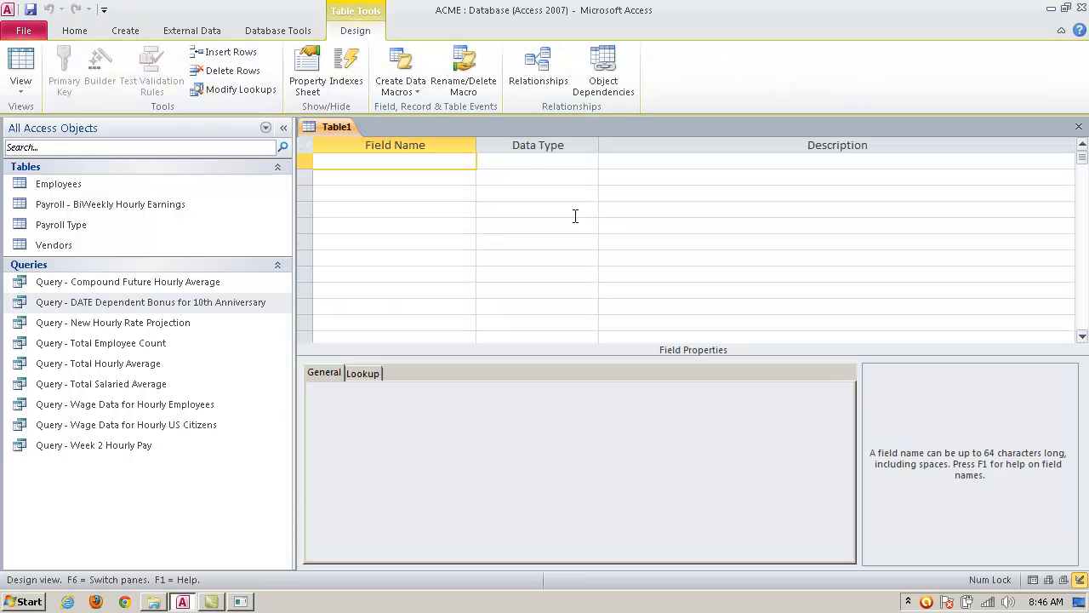
{"action": "type", "text": "EMPLOYEE_ID"}
{"action": "left_click_drag", "start_coordinate": [475, 145], "coordinate": [401, 150]}
{"action": "key", "text": "Tab"}
{"action": "key", "text": "Tab"}
{"action": "key", "text": "Tab"}
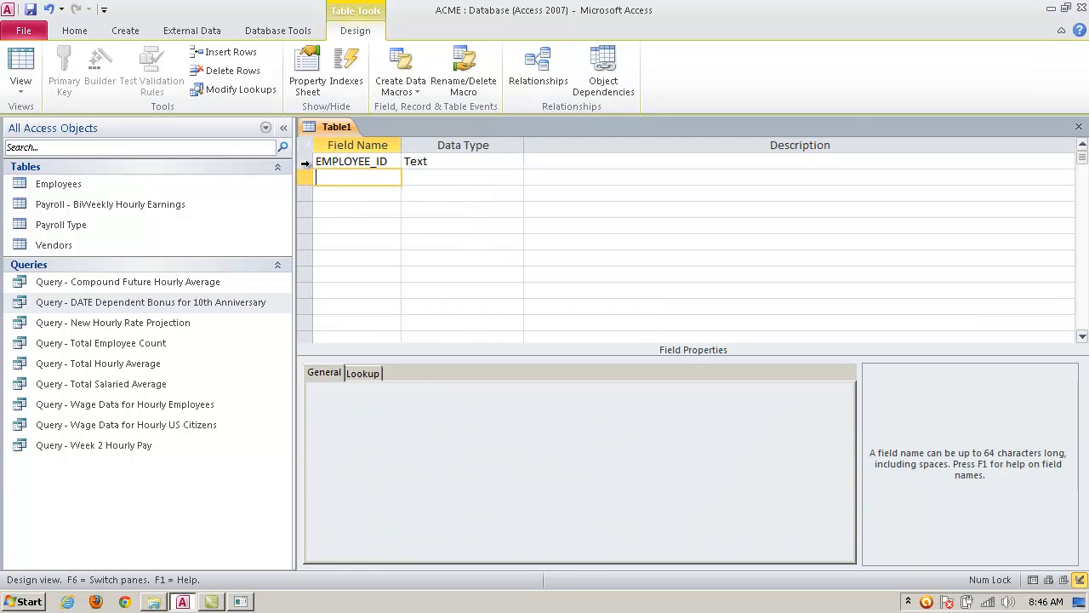
{"action": "right_click", "coordinate": [303, 165]}
{"action": "left_click", "coordinate": [336, 175]}
Step: Add a field IN with the Date/Time data type and the Medium Time format
{"action": "type", "text": "IN"}
{"action": "key", "text": "Tab"}
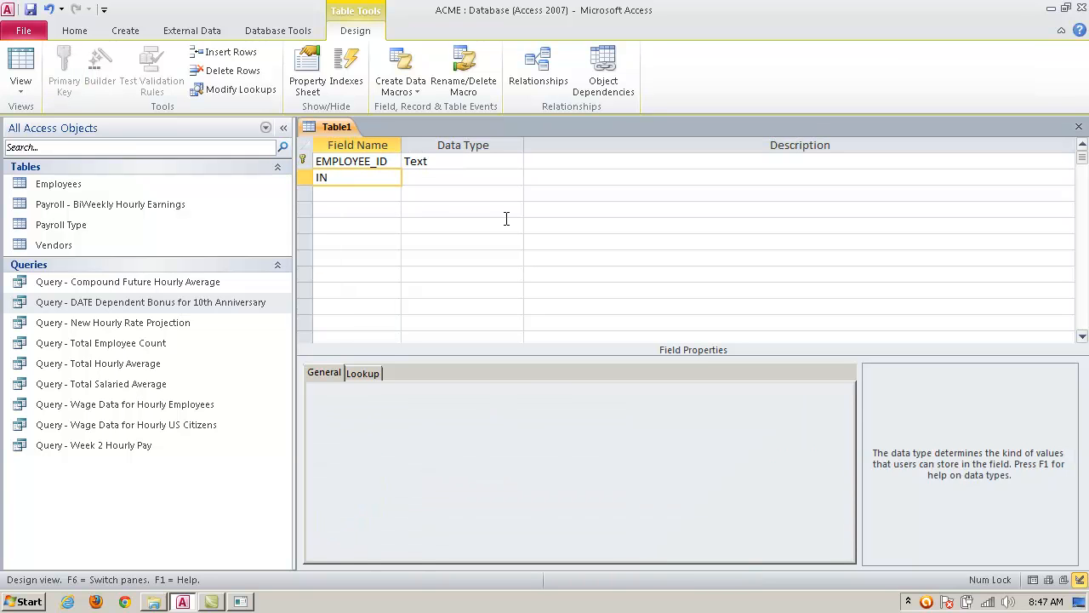
{"action": "left_click", "coordinate": [516, 178]}
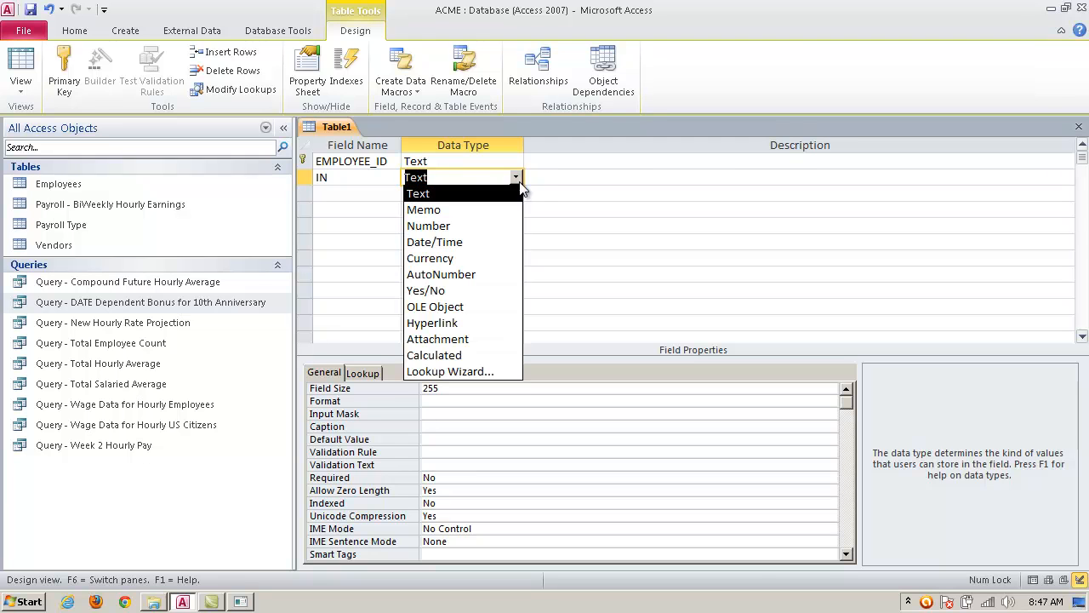
{"action": "left_click", "coordinate": [475, 243]}
{"action": "left_click", "coordinate": [431, 390]}
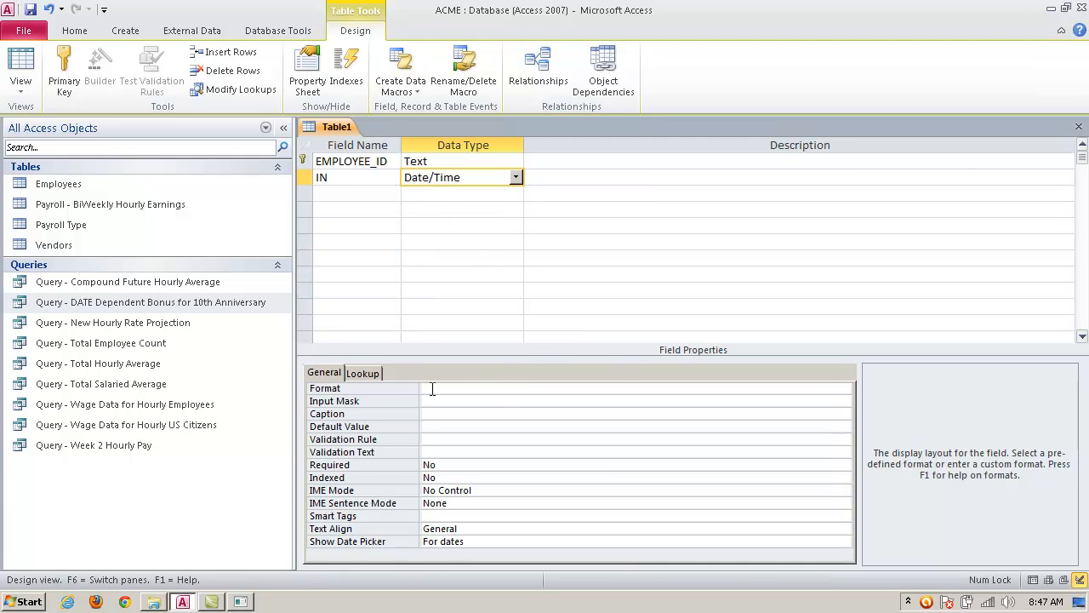
{"action": "left_click", "coordinate": [844, 389]}
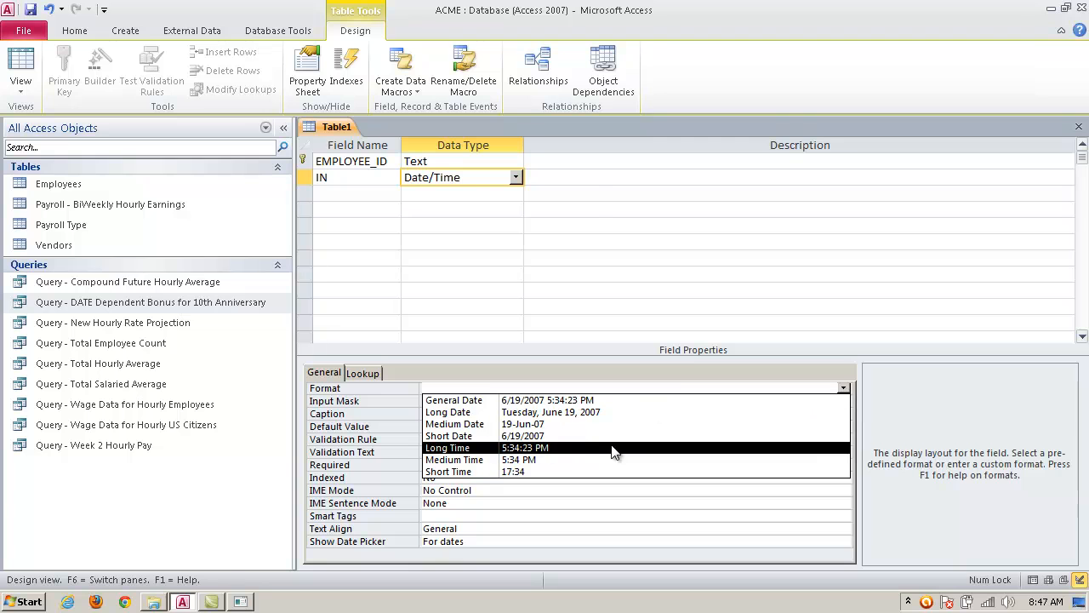
{"action": "left_click", "coordinate": [532, 460]}
{"action": "left_click", "coordinate": [541, 174]}
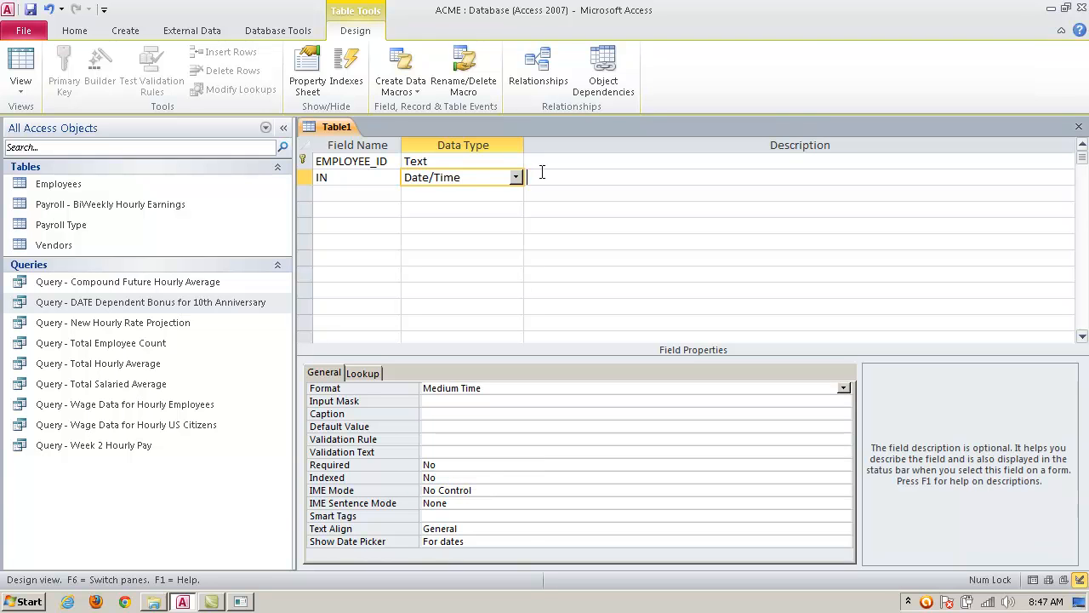
Step: Add a field OUT below IN with the Date/Time data type and the Medium Time format
{"action": "left_click", "coordinate": [362, 196]}
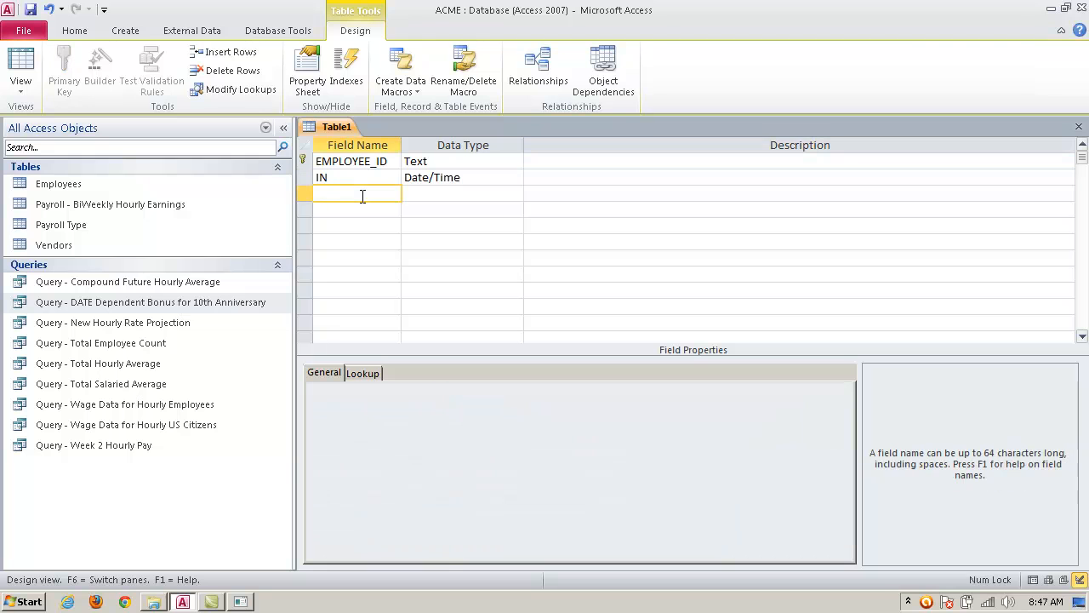
{"action": "type", "text": "OUT"}
{"action": "key", "text": "Tab"}
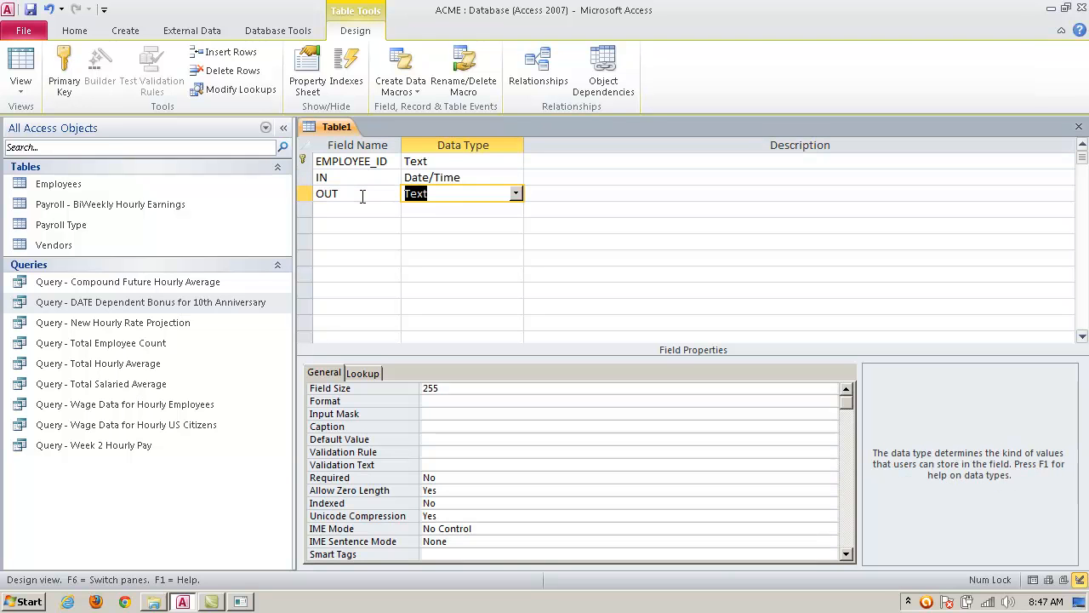
{"action": "left_click", "coordinate": [517, 195]}
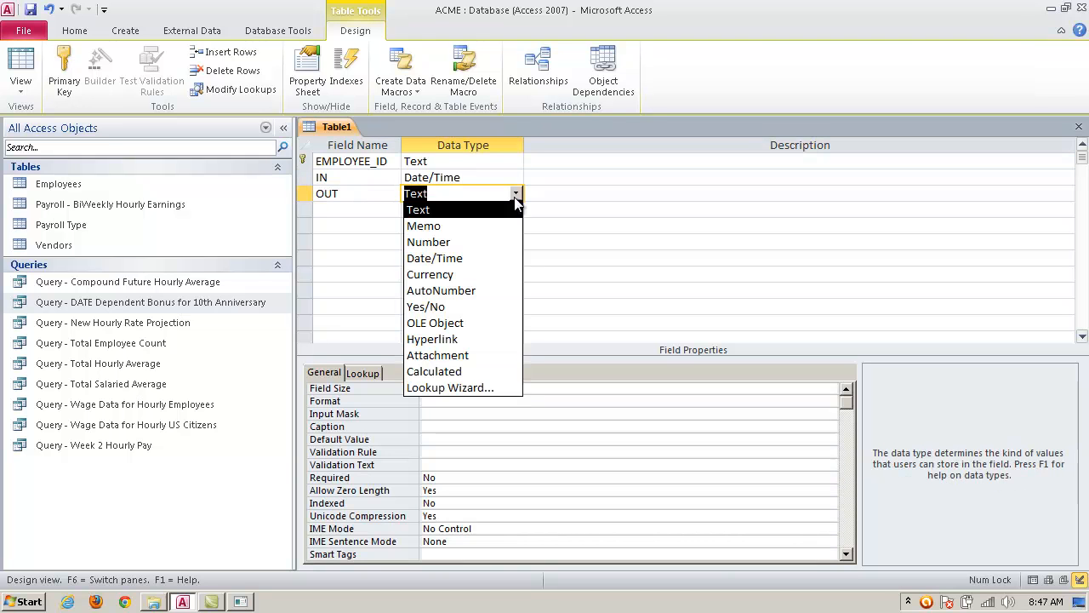
{"action": "left_click", "coordinate": [480, 261]}
{"action": "left_click", "coordinate": [539, 385]}
{"action": "left_click", "coordinate": [843, 387]}
{"action": "left_click", "coordinate": [566, 460]}
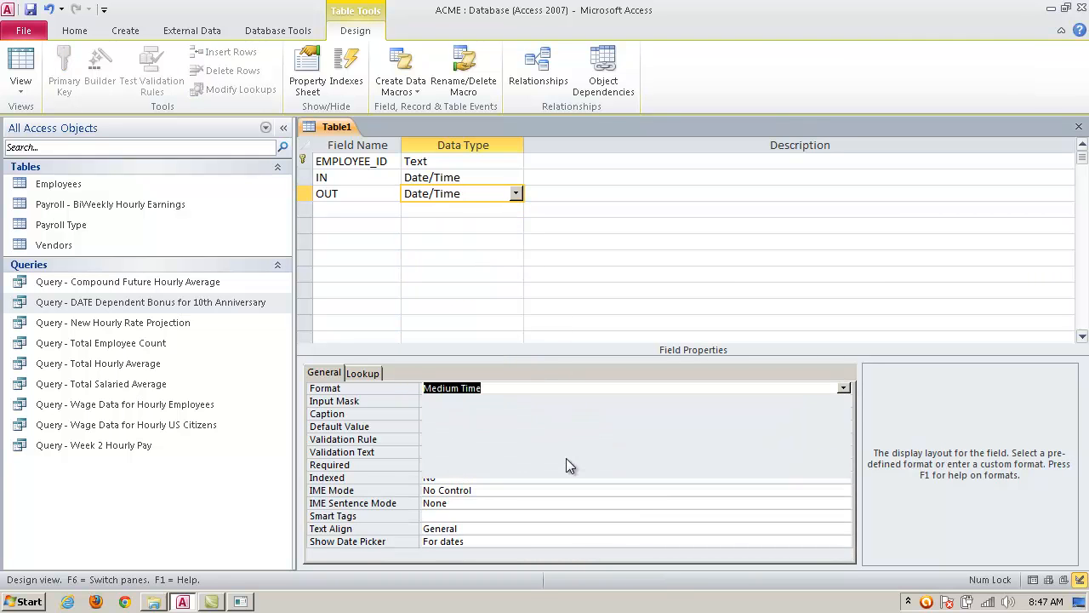
{"action": "left_click", "coordinate": [581, 195]}
{"action": "key", "text": "Return"}
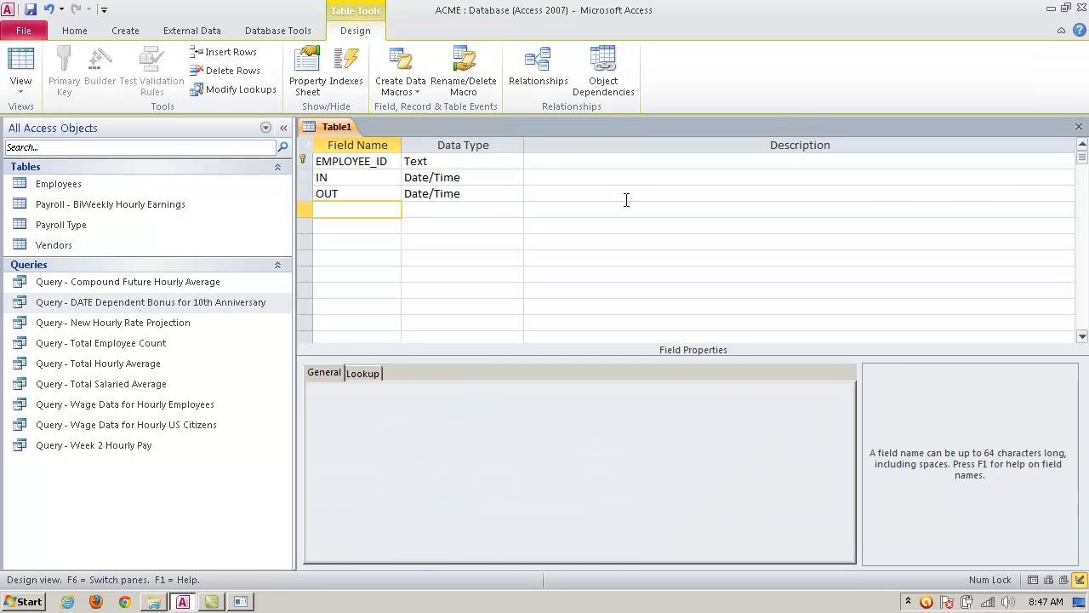
Step: Add a fourth field, first entered as DATE, and change its name to DATE_WORKED
{"action": "type", "text": "DATE"}
{"action": "key", "text": "Return"}
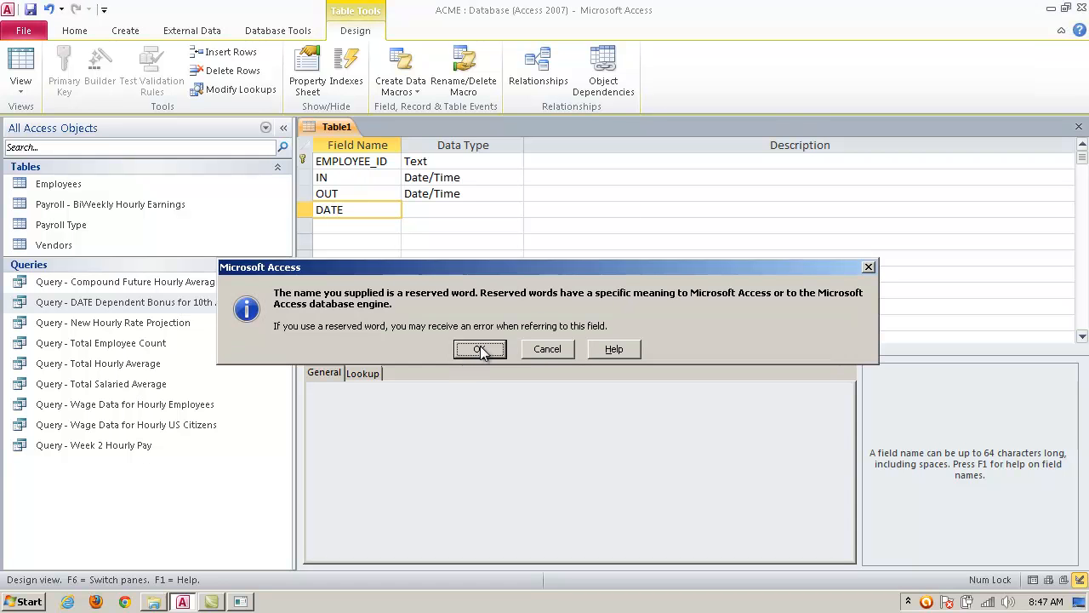
{"action": "left_click", "coordinate": [547, 349]}
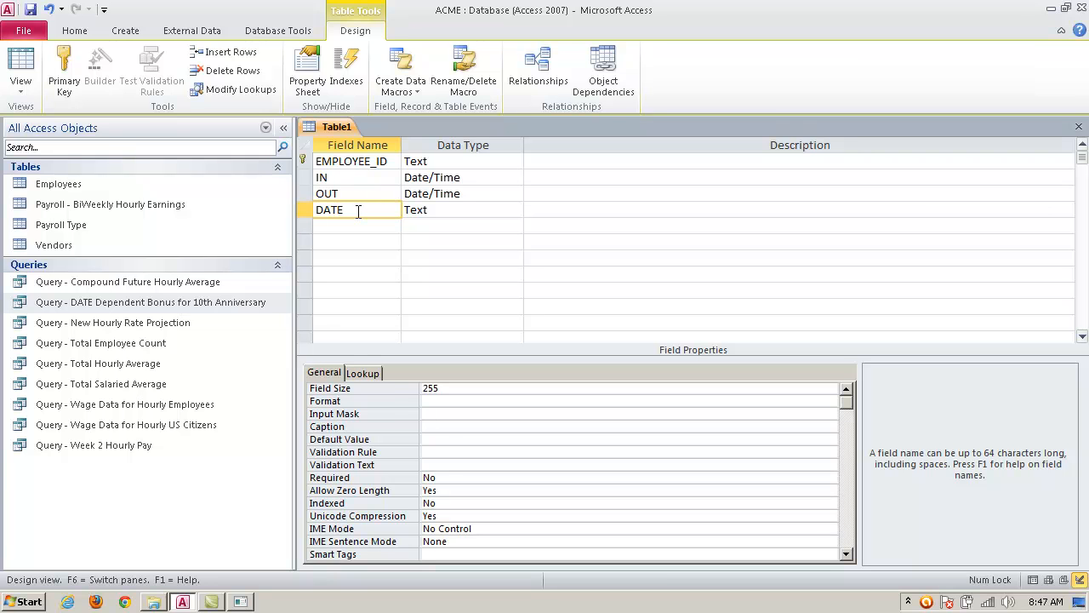
{"action": "key", "text": "BackSpace"}
{"action": "key", "text": "BackSpace"}
{"action": "key", "text": "BackSpace"}
{"action": "type", "text": "ATE"}
{"action": "type", "text": "_WORKED"}
Step: Set the DATE_WORKED field to the Date/Time data type with the Long Date format
{"action": "left_click", "coordinate": [435, 216]}
{"action": "left_click", "coordinate": [526, 217]}
{"action": "left_click", "coordinate": [517, 211]}
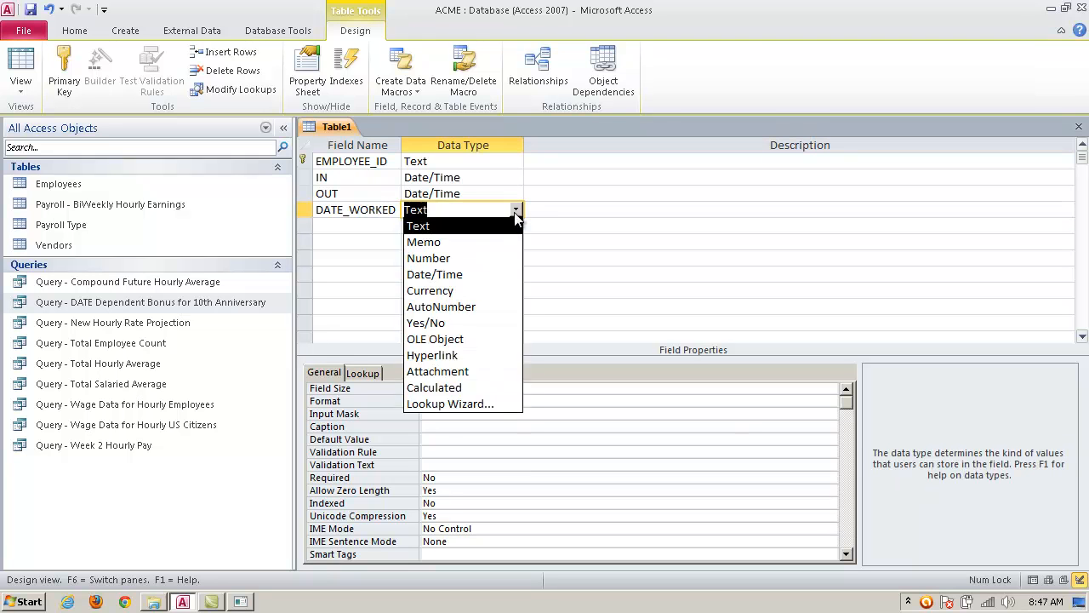
{"action": "left_click", "coordinate": [469, 274]}
{"action": "left_click", "coordinate": [479, 390]}
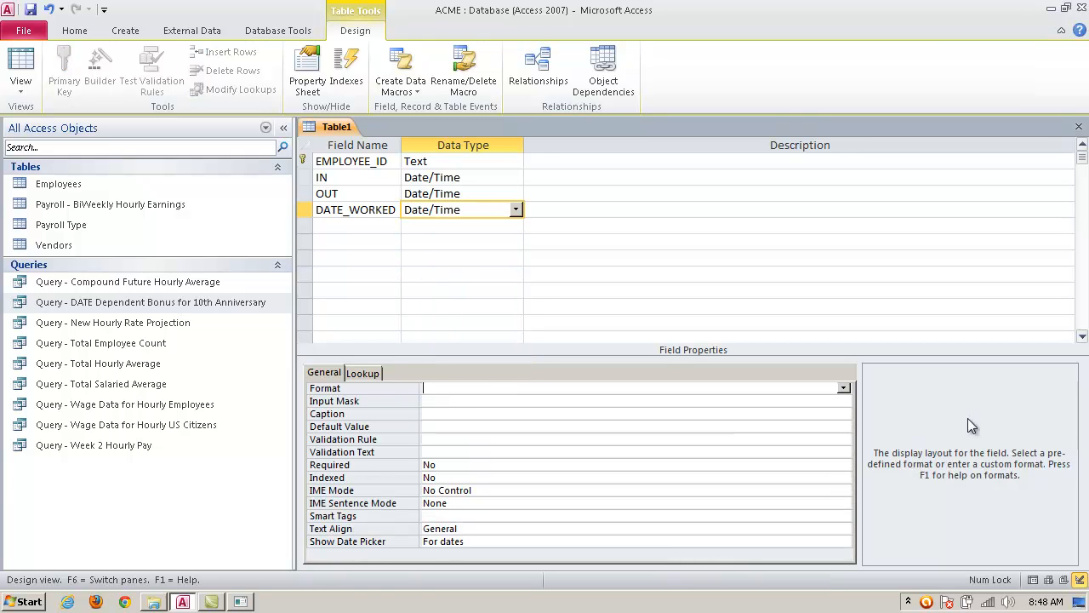
{"action": "left_click", "coordinate": [845, 387]}
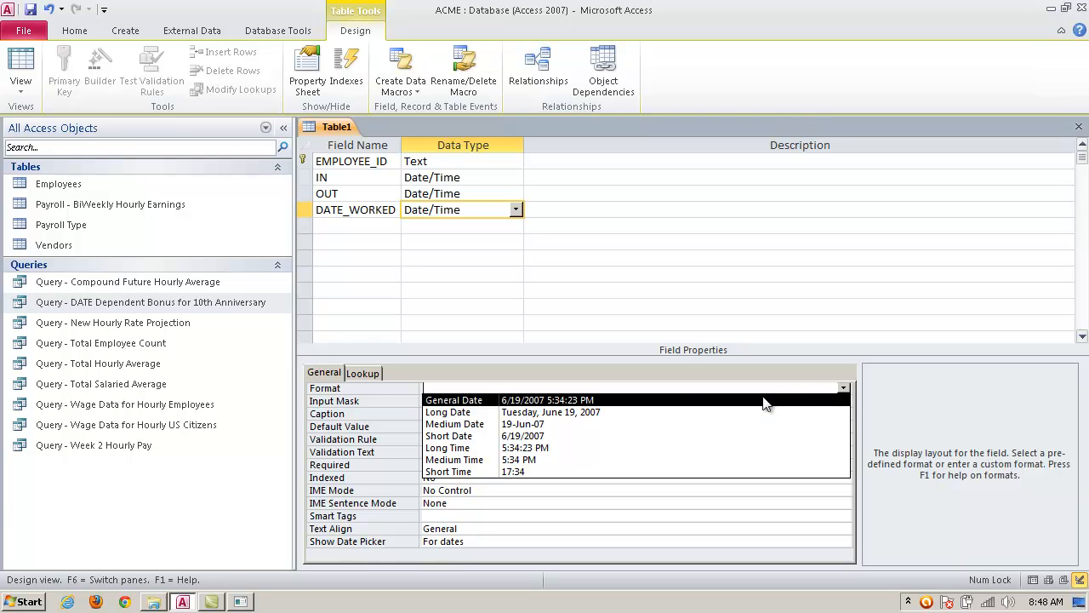
{"action": "left_click", "coordinate": [639, 415]}
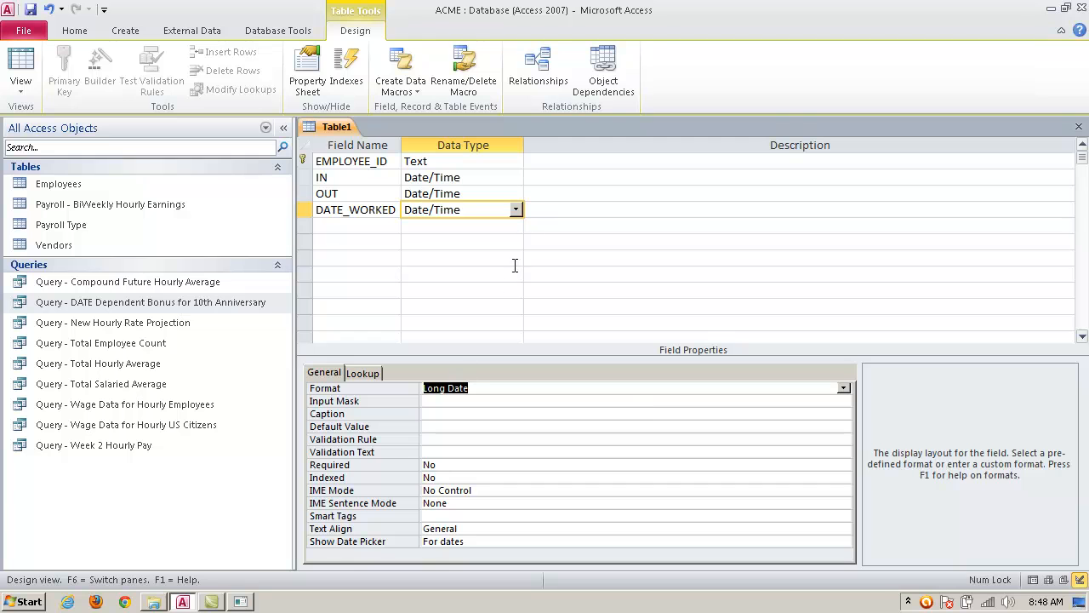
{"action": "left_click", "coordinate": [555, 211]}
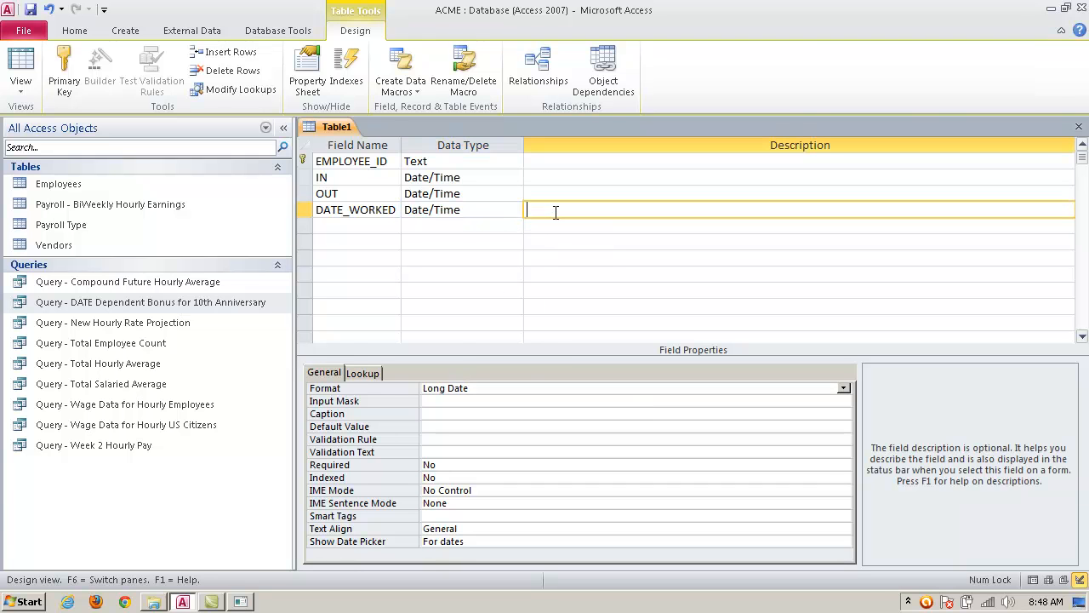
Step: Close the new table's design and save the table as Time Clock
{"action": "left_click", "coordinate": [1079, 126]}
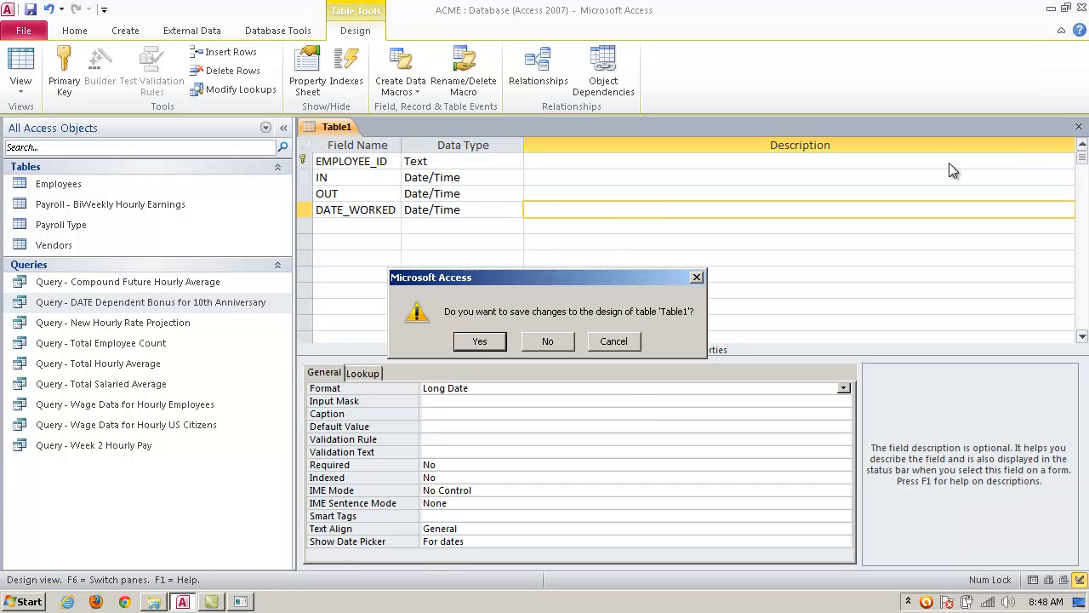
{"action": "left_click", "coordinate": [480, 341]}
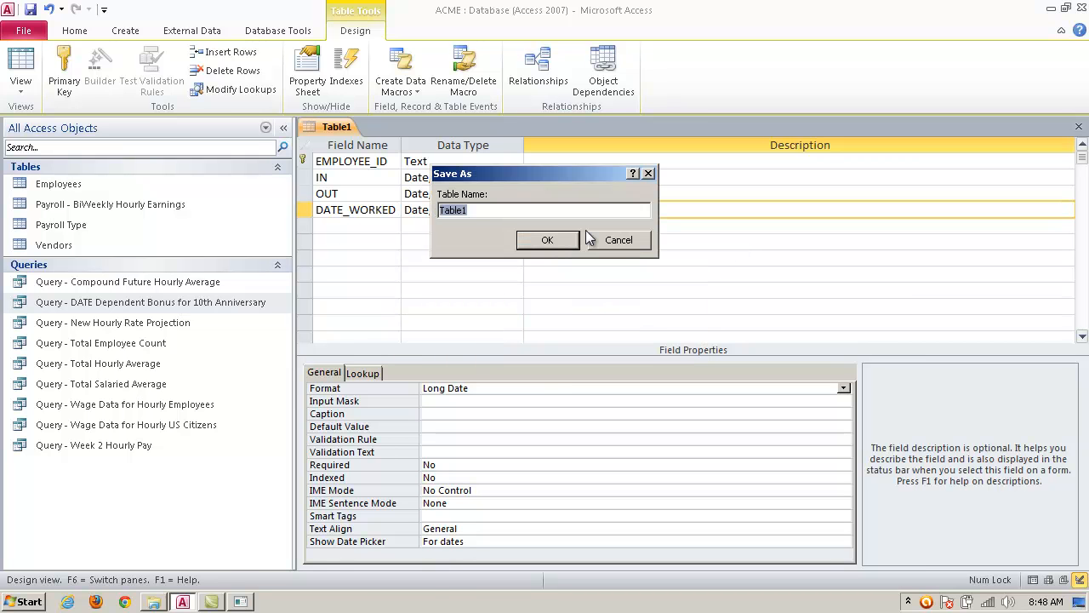
{"action": "type", "text": "Time CLock"}
{"action": "key", "text": "BackSpace"}
{"action": "type", "text": "l"}
{"action": "key", "text": "Return"}
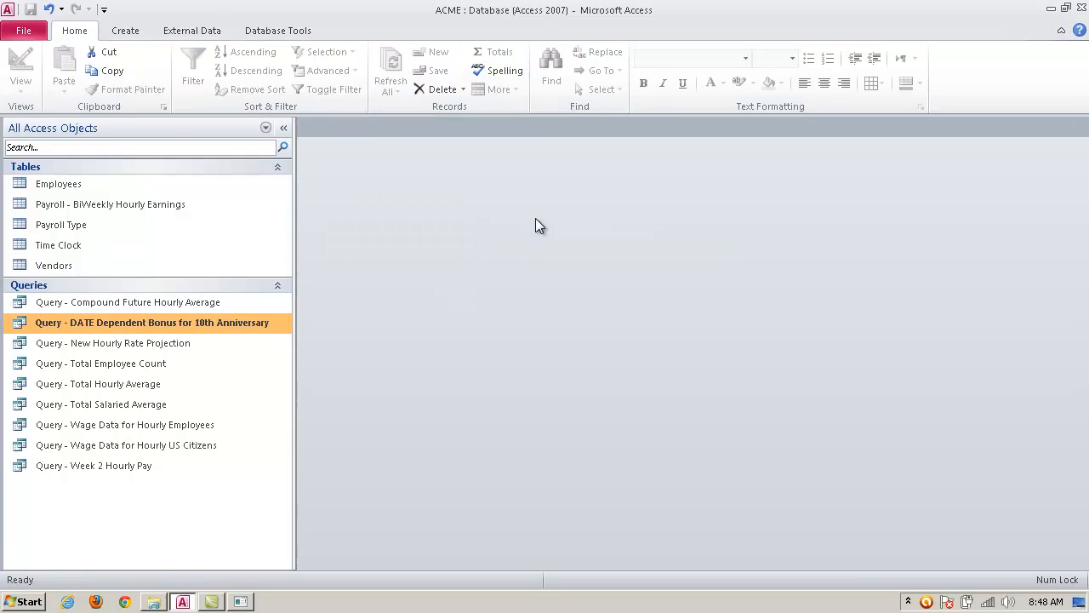
Step: Open the Time Clock table, enter the first record's employee ID with three leading zeros, and close the table
{"action": "left_click", "coordinate": [76, 243]}
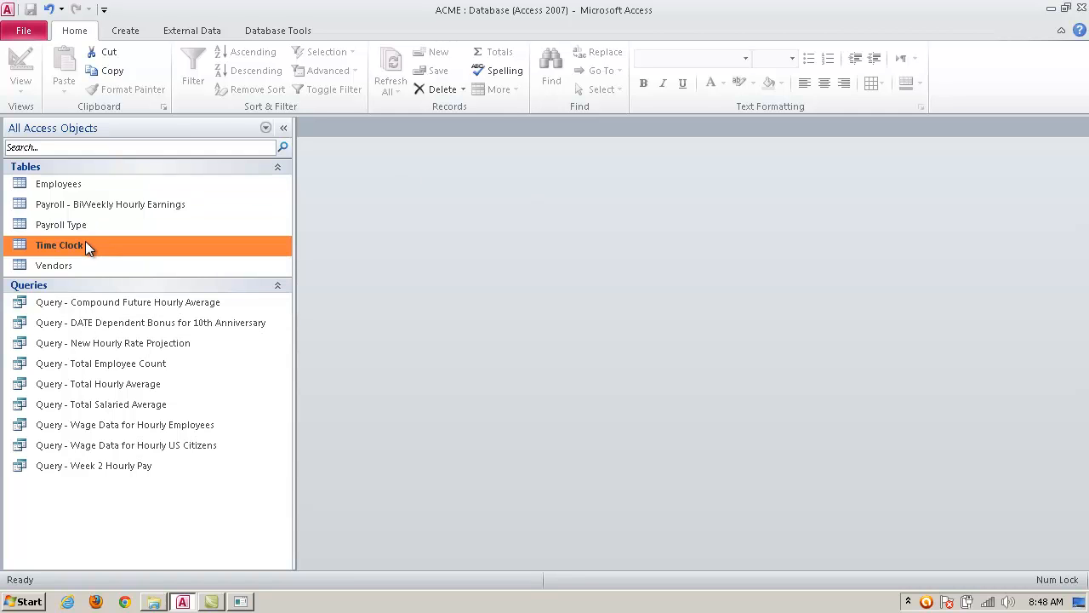
{"action": "right_click", "coordinate": [85, 245]}
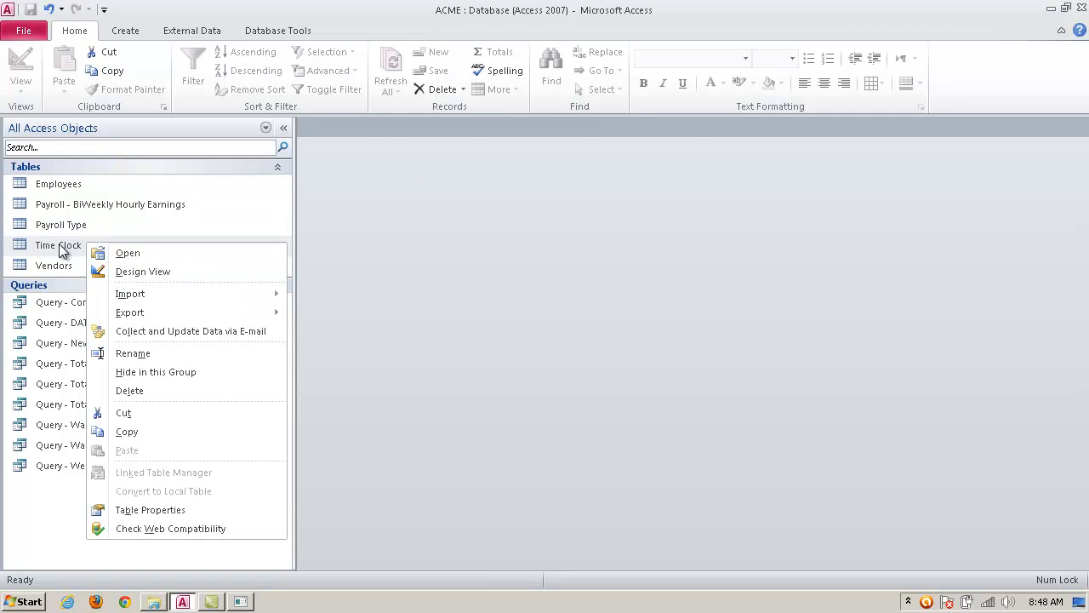
{"action": "left_click", "coordinate": [158, 255]}
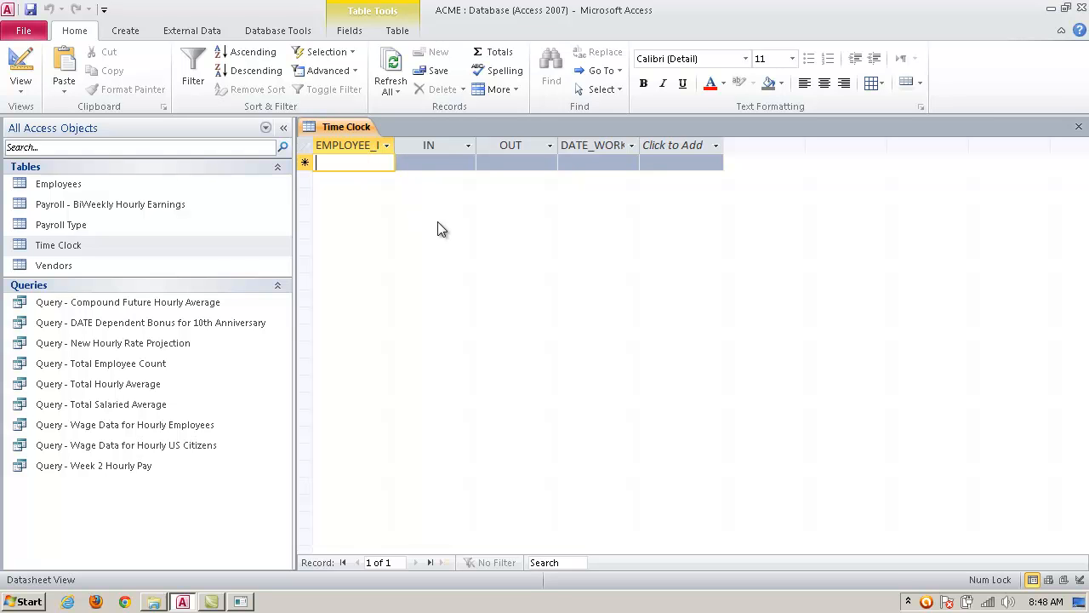
{"action": "type", "text": "0001"}
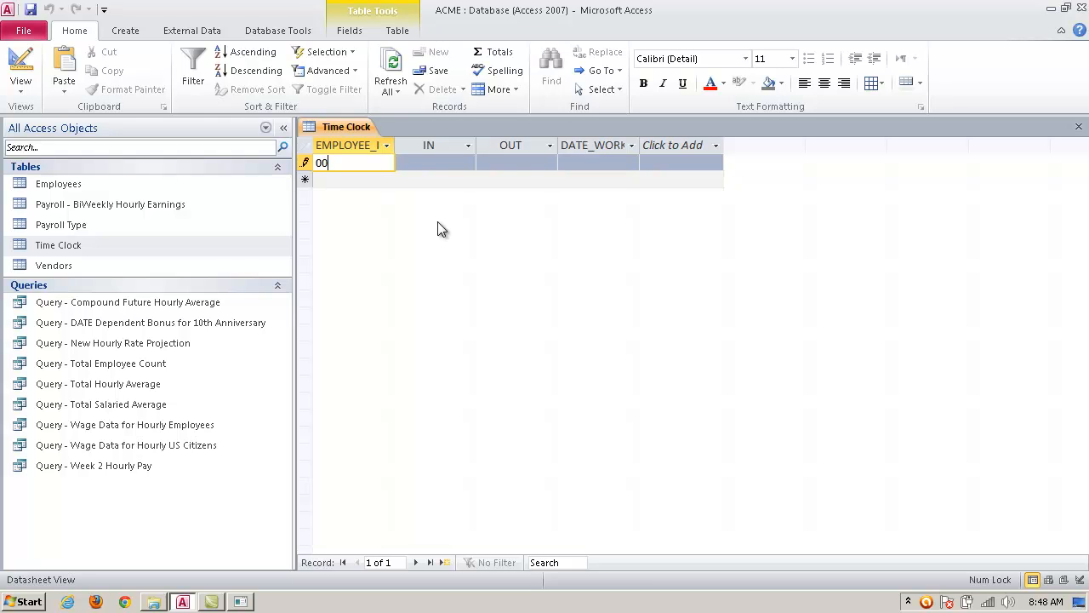
{"action": "left_click", "coordinate": [1079, 126]}
Step: Check the employee ID format in the Employees table, and remove the extra zero from the first record's ID in Time Clock
{"action": "double_click", "coordinate": [77, 186]}
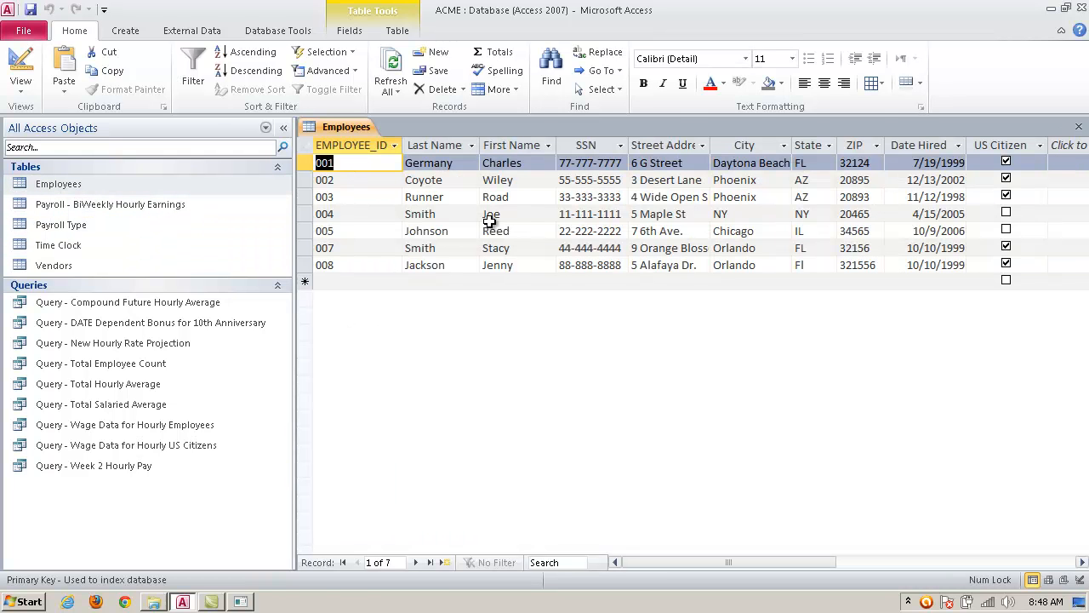
{"action": "left_click", "coordinate": [1079, 127]}
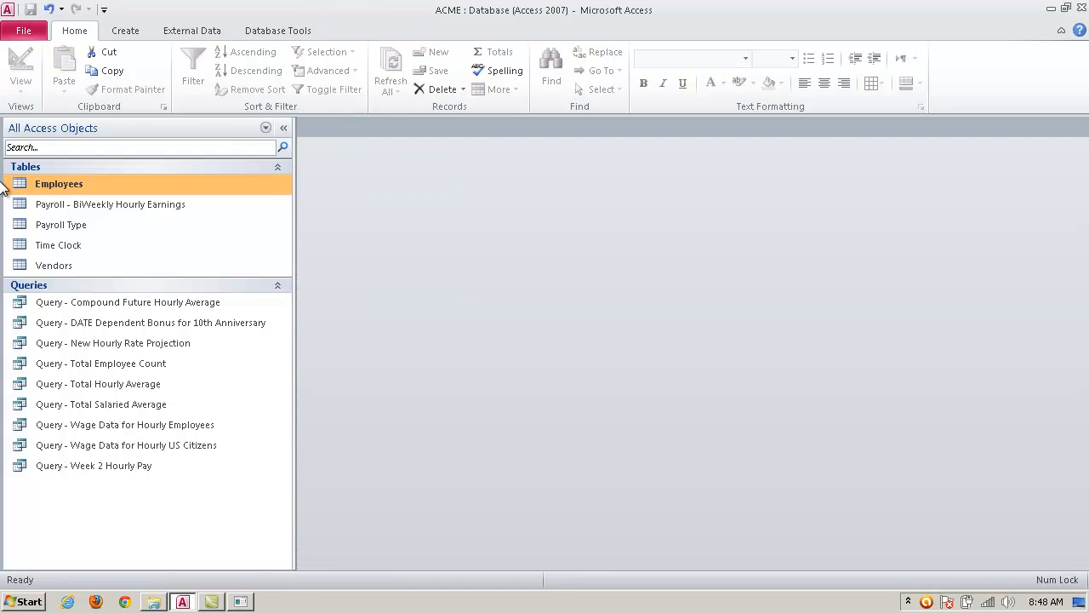
{"action": "double_click", "coordinate": [77, 245]}
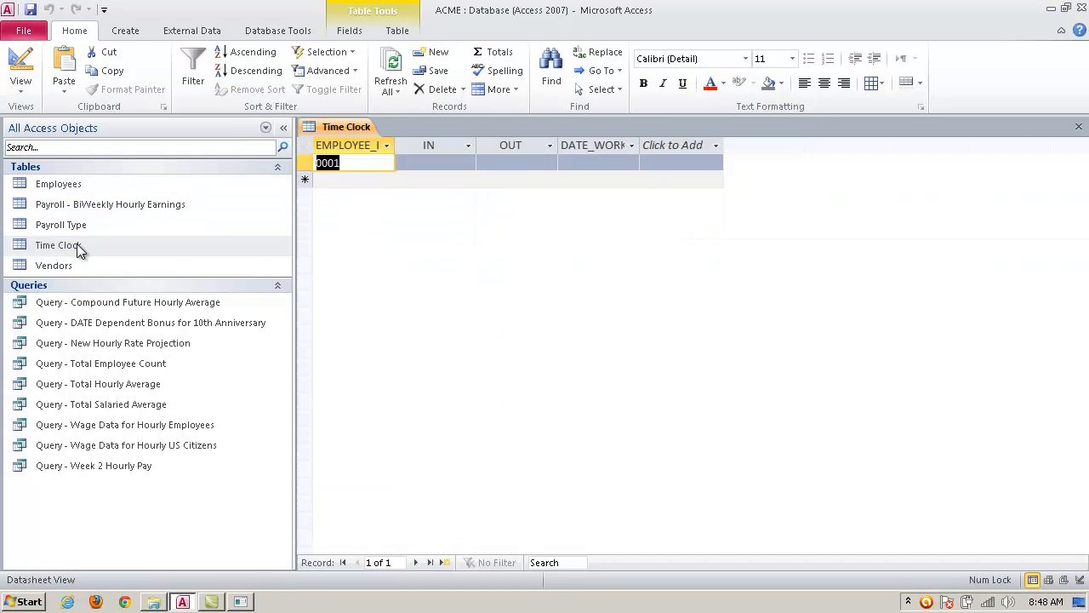
{"action": "left_click", "coordinate": [337, 163]}
{"action": "key", "text": "BackSpace"}
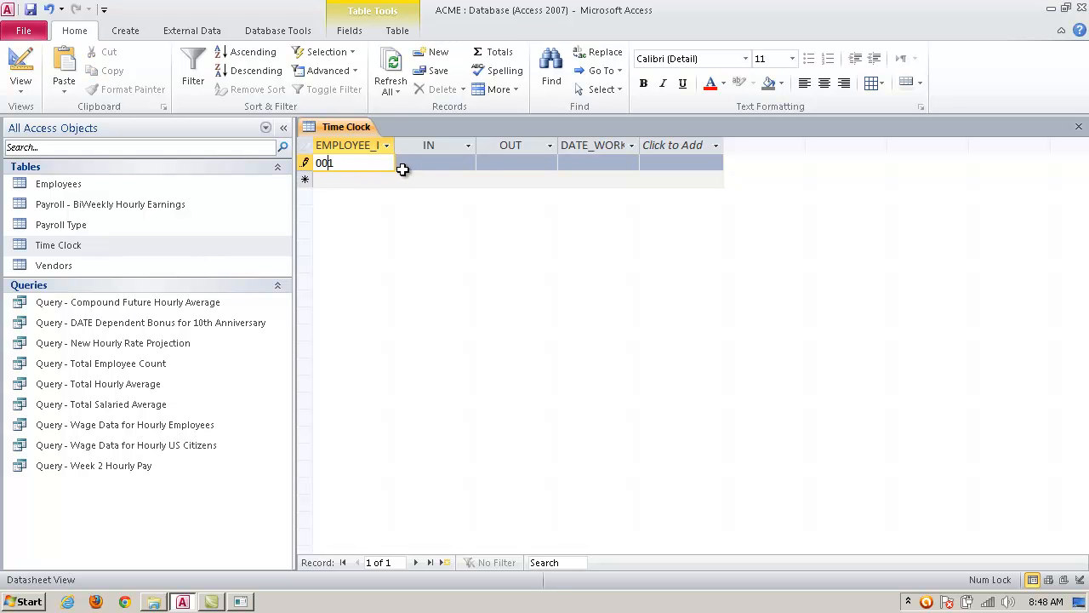
Step: Complete the first Time Clock record with IN 7:00 AM, OUT 5:00 PM and DATE_WORKED August 1, 2011
{"action": "left_click", "coordinate": [430, 168]}
{"action": "left_click", "coordinate": [431, 167]}
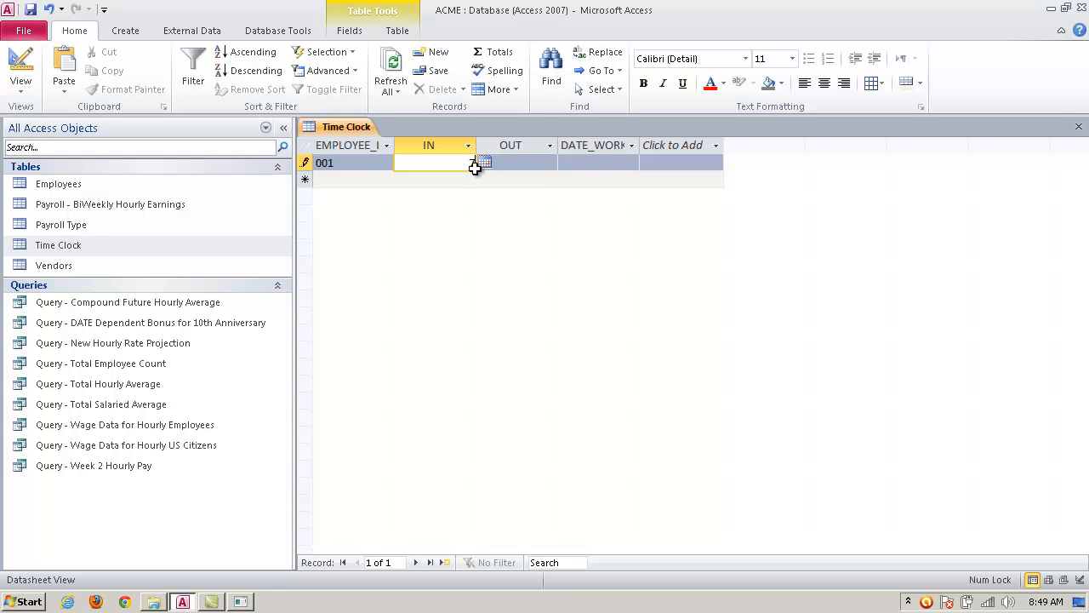
{"action": "type", "text": "7:00 AM"}
{"action": "key", "text": "Tab"}
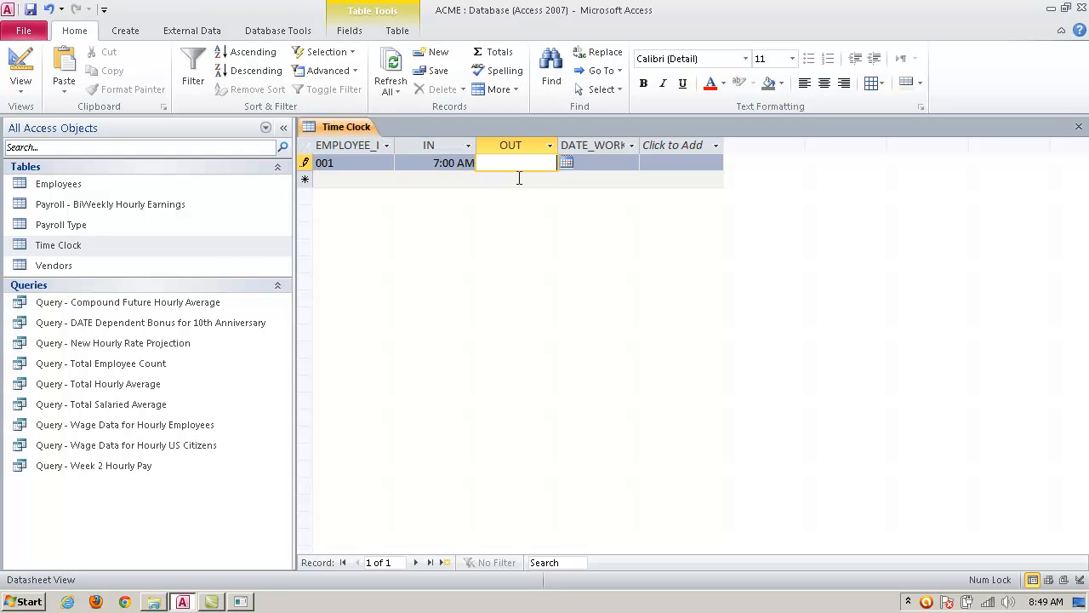
{"action": "type", "text": "5:00 PM"}
{"action": "key", "text": "Tab"}
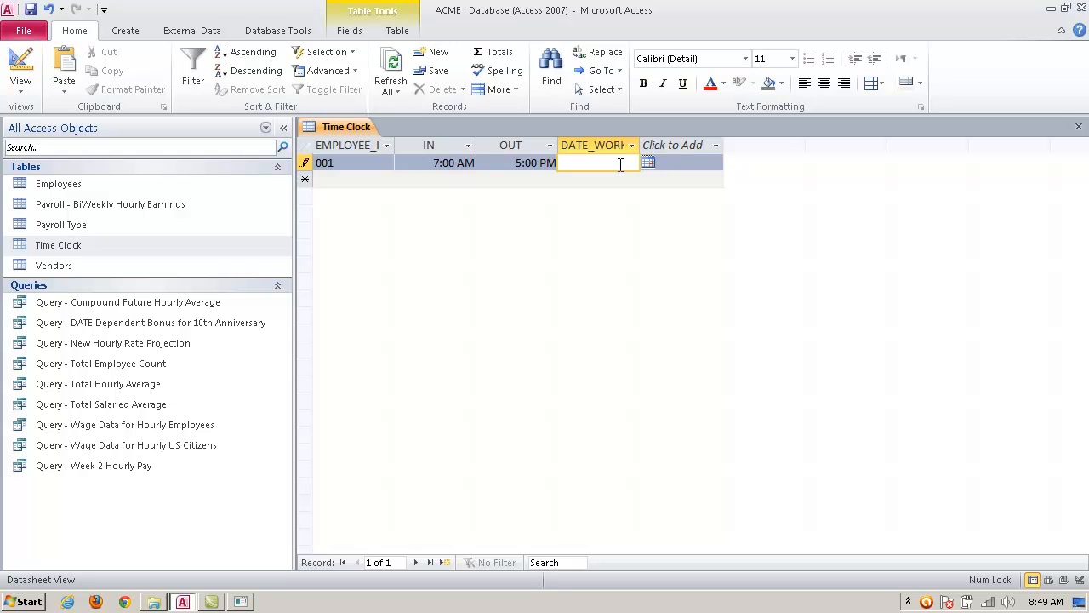
{"action": "type", "text": "0"}
{"action": "type", "text": "8"}
{"action": "type", "text": "/0"}
{"action": "type", "text": "1/20"}
{"action": "type", "text": "13"}
{"action": "key", "text": "Return"}
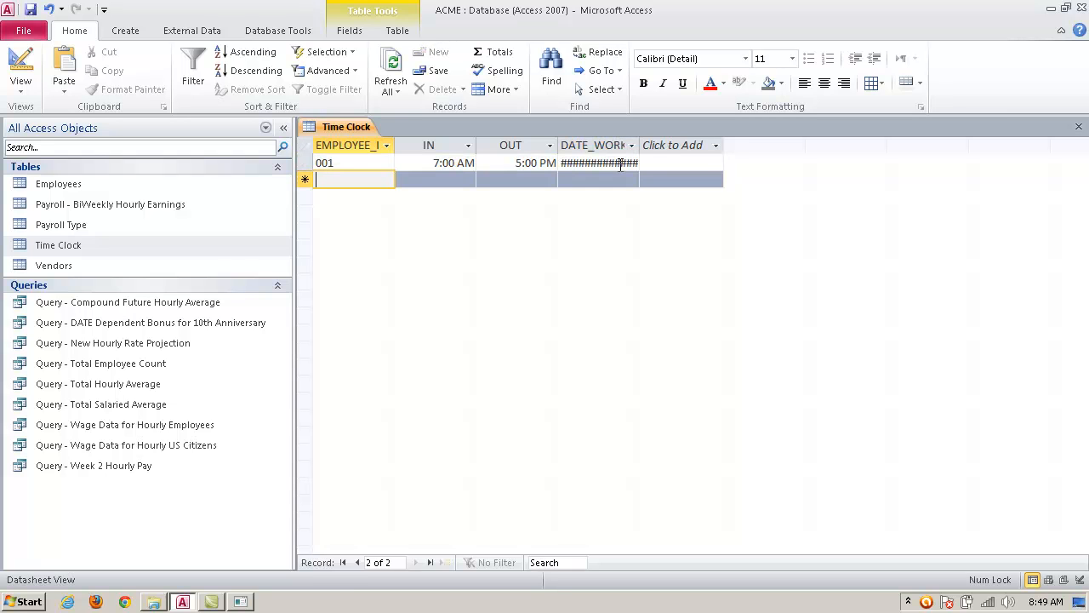
Step: Widen the DATE_WORKED column to fit the full long date with little spare space
{"action": "left_click_drag", "start_coordinate": [638, 145], "coordinate": [763, 143]}
{"action": "left_click", "coordinate": [666, 143]}
{"action": "left_click", "coordinate": [665, 143]}
{"action": "left_click", "coordinate": [688, 143]}
{"action": "left_click", "coordinate": [737, 141]}
{"action": "left_click", "coordinate": [766, 143]}
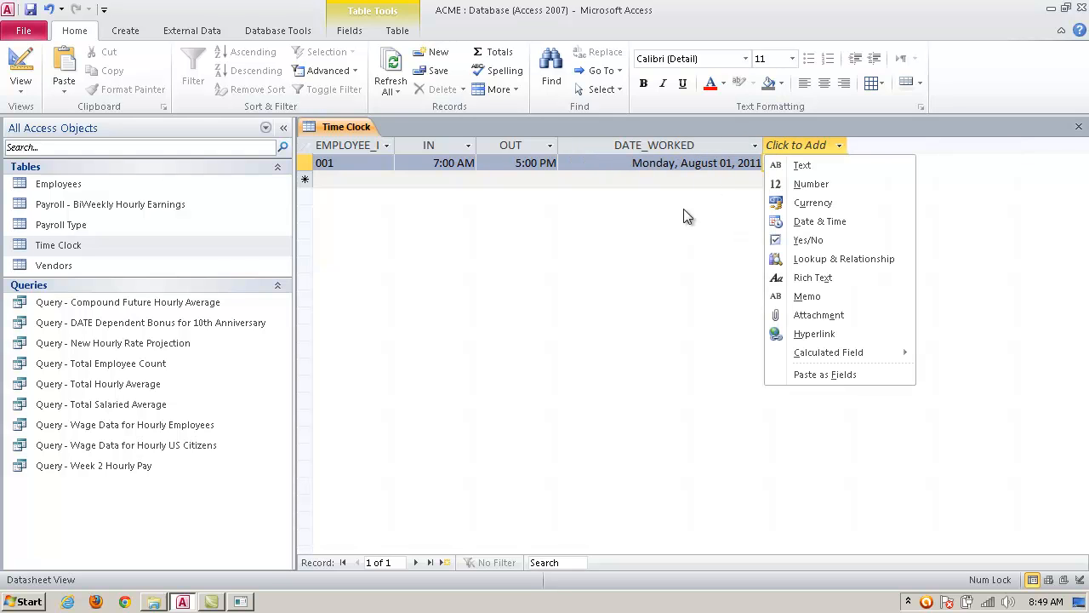
{"action": "left_click", "coordinate": [763, 146]}
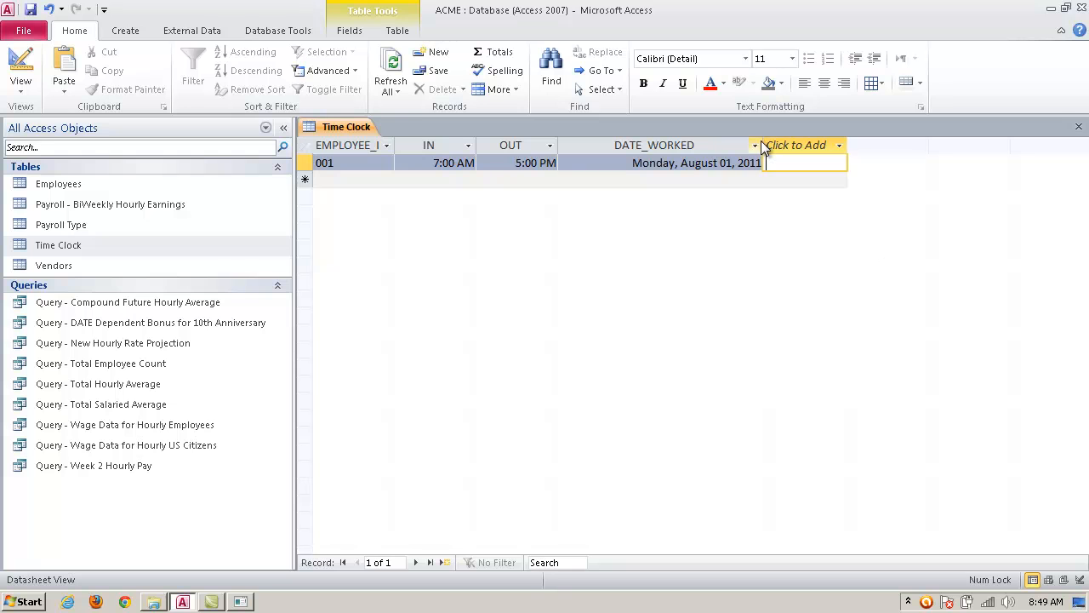
{"action": "left_click_drag", "start_coordinate": [760, 143], "coordinate": [737, 140]}
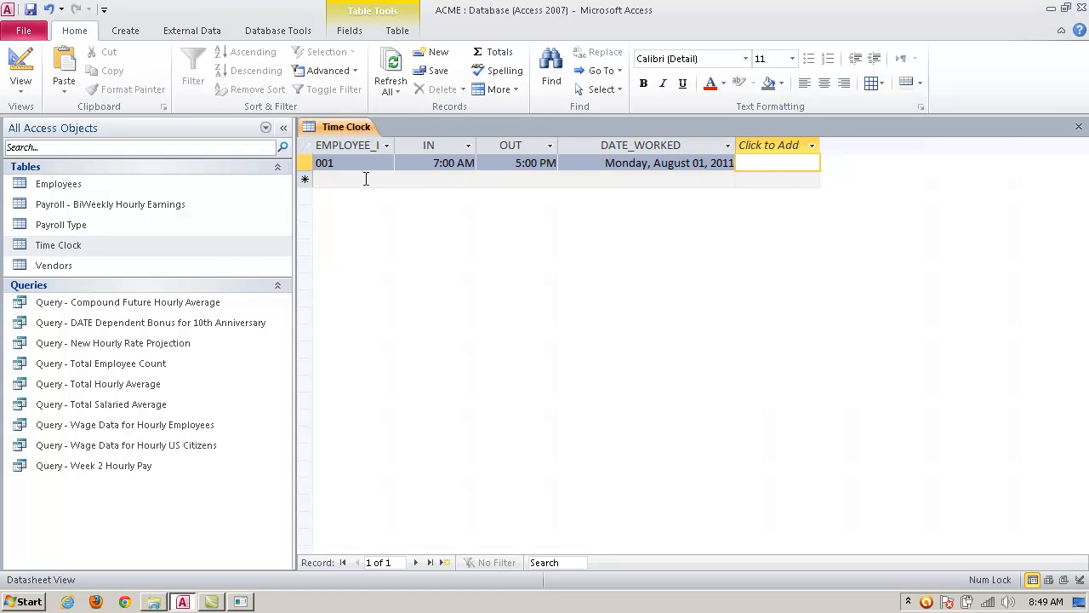
Step: Add a second record with the next employee ID, repeating the IN, OUT and DATE_WORKED values from the record above
{"action": "left_click", "coordinate": [387, 179]}
{"action": "type", "text": "002"}
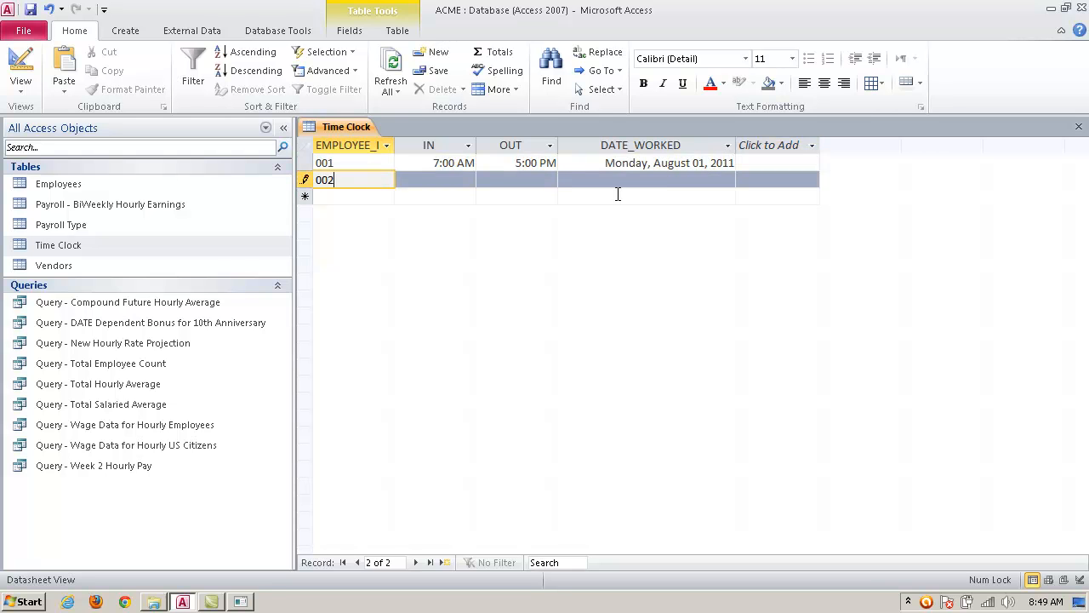
{"action": "key", "text": "Caps_Lock"}
{"action": "key", "text": "Tab"}
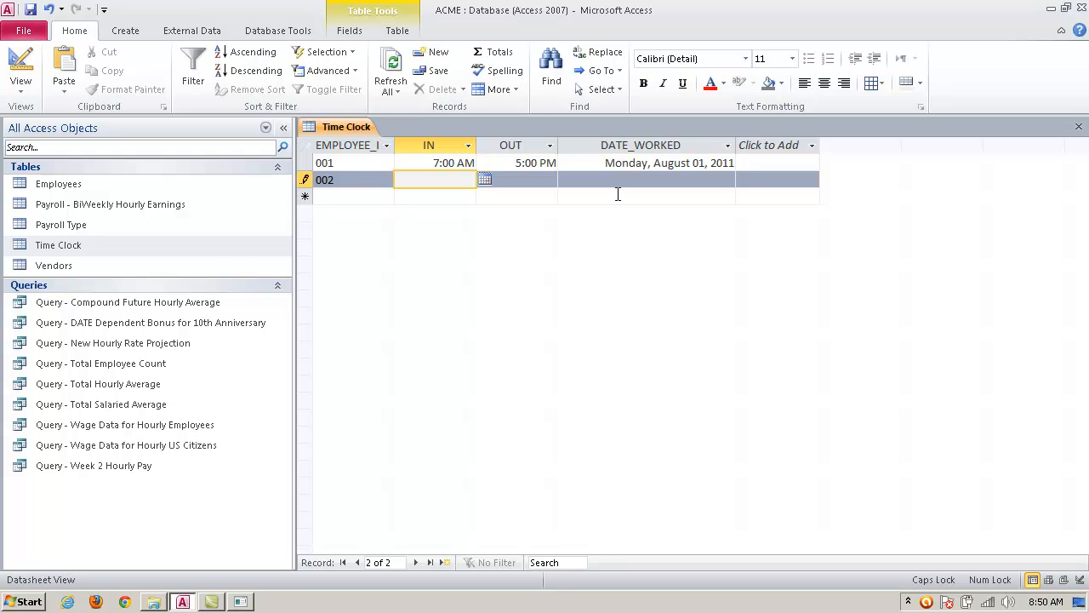
{"action": "key", "text": "ctrl+apostrophe"}
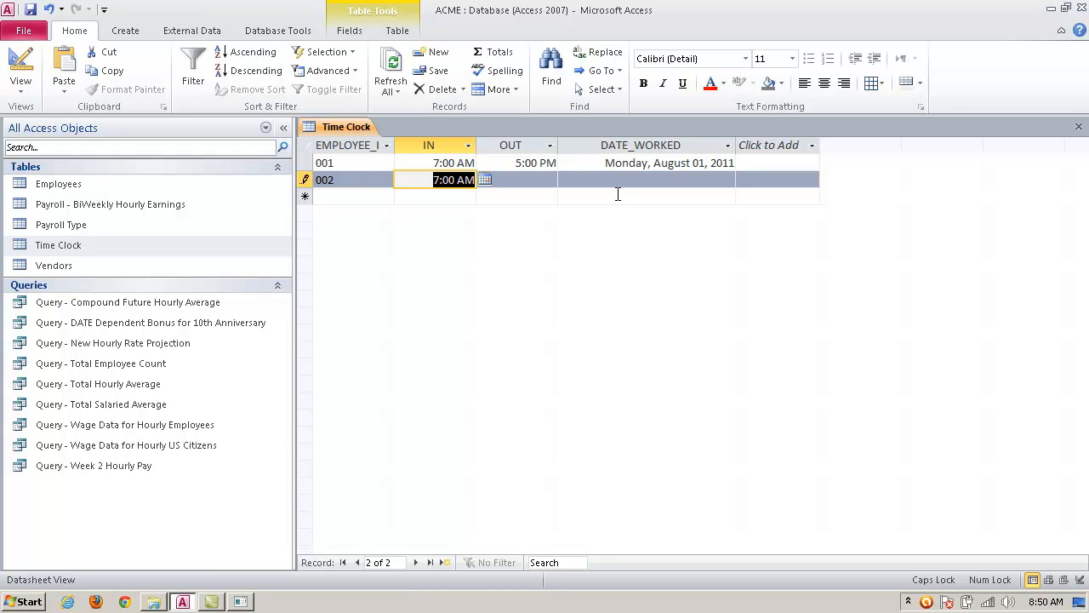
{"action": "key", "text": "Tab"}
{"action": "key", "text": "ctrl+apostrophe"}
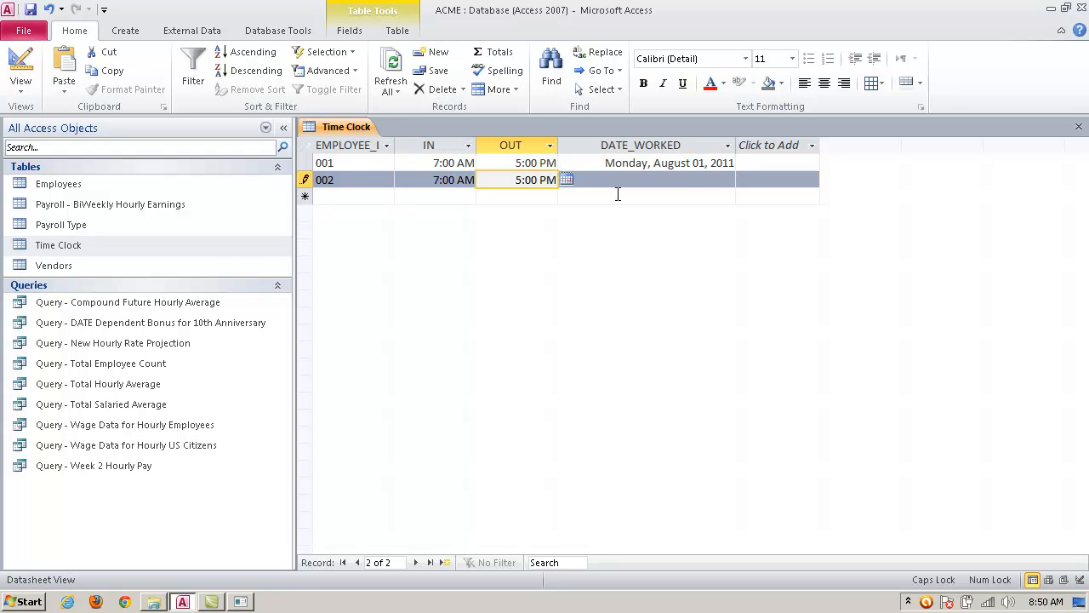
{"action": "key", "text": "Tab"}
{"action": "key", "text": "ctrl+apostrophe"}
{"action": "key", "text": "Tab"}
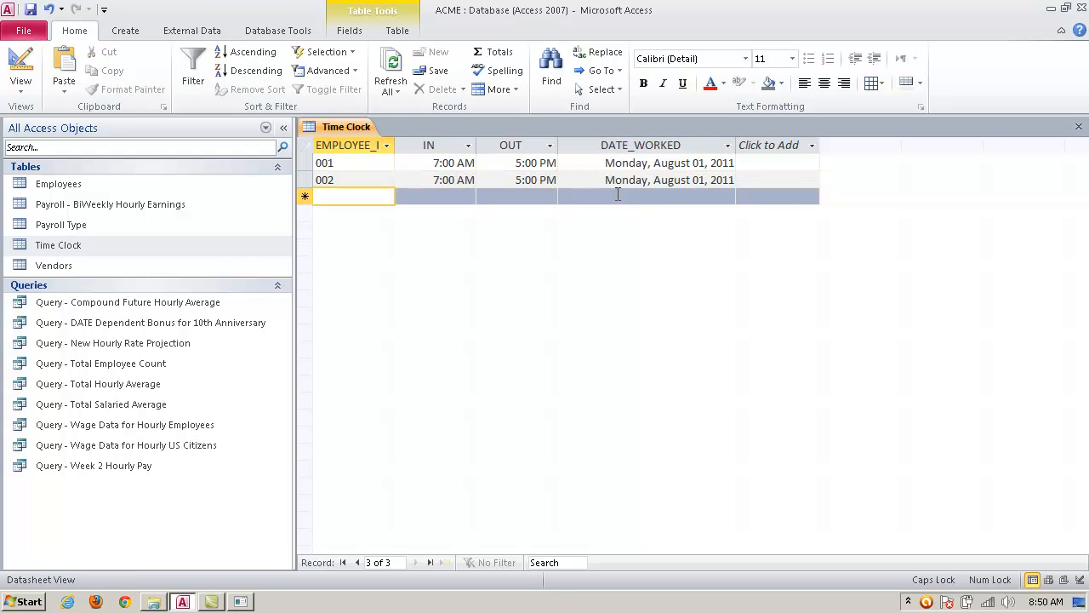
Step: Start a third record with the next employee ID, IN 8:35 AM and OUT 4:45 PM
{"action": "type", "text": "003"}
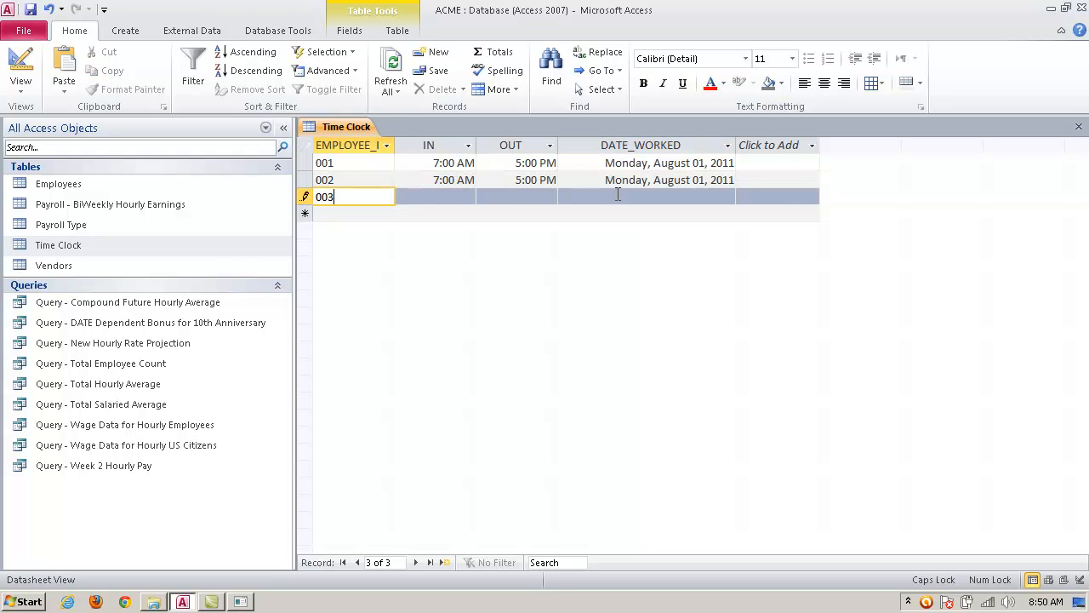
{"action": "key", "text": "Tab"}
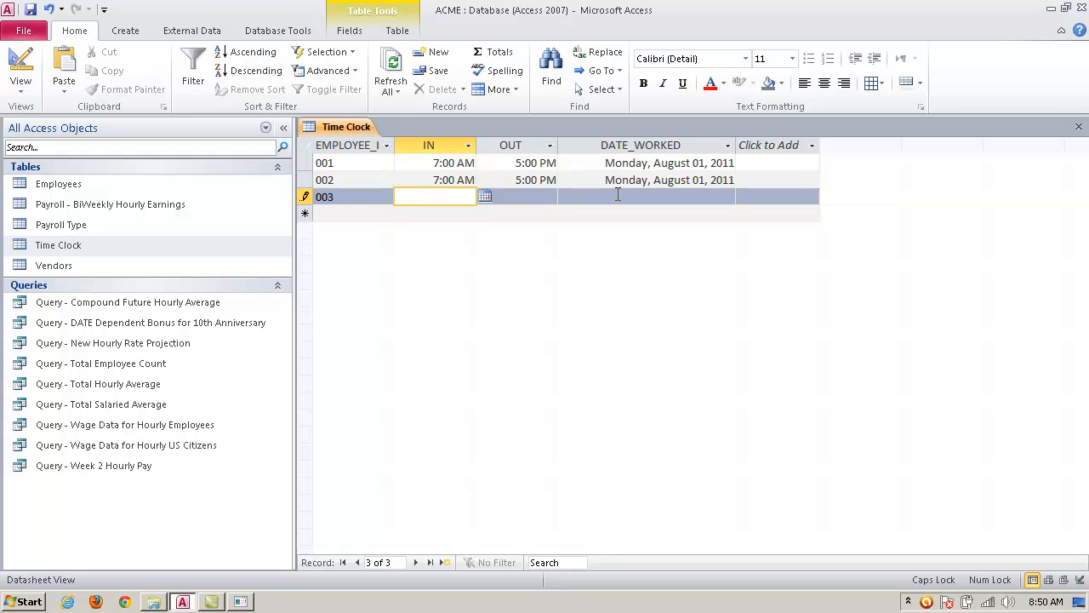
{"action": "type", "text": "8:35 AM"}
{"action": "key", "text": "Tab"}
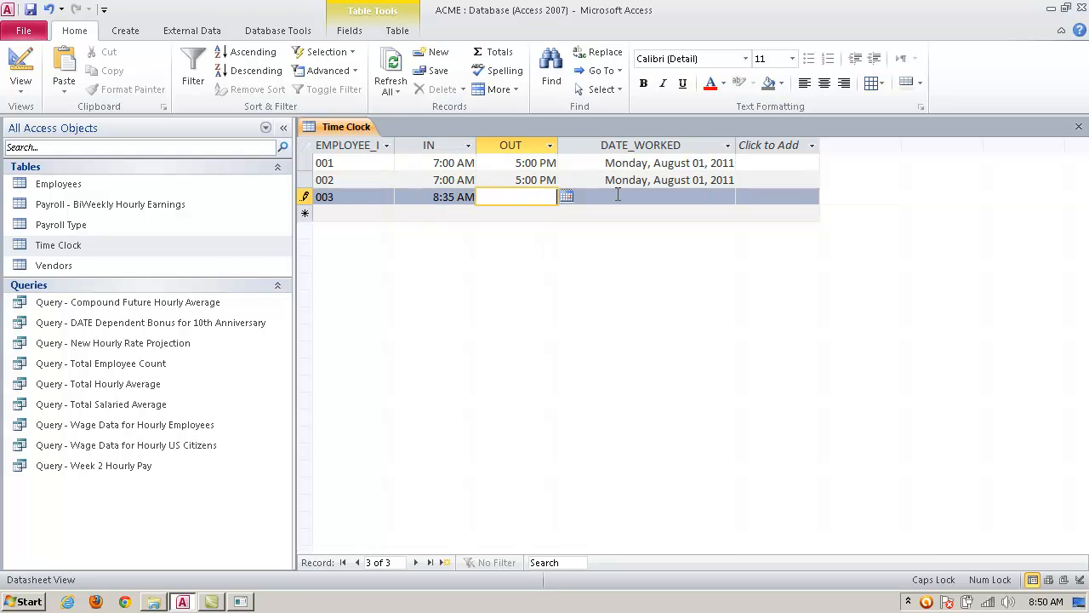
{"action": "type", "text": "4:45 PM"}
{"action": "key", "text": "Tab"}
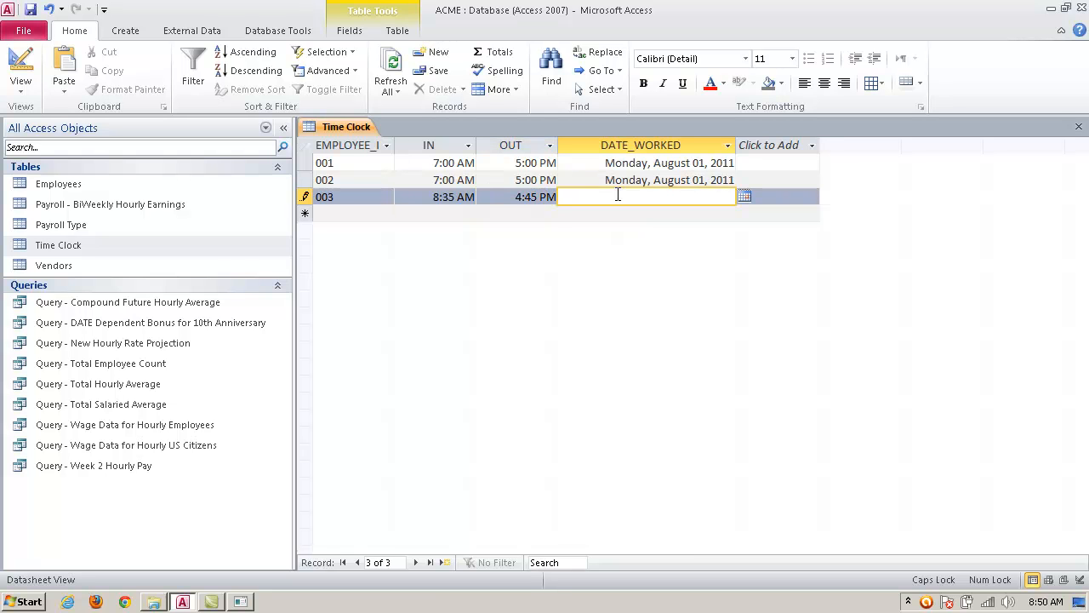
{"action": "type", "text": "08"}
{"action": "type", "text": "/02"}
{"action": "type", "text": "/"}
{"action": "type", "text": "20"}
{"action": "key", "text": "BackSpace"}
{"action": "key", "text": "BackSpace"}
{"action": "key", "text": "BackSpace"}
{"action": "key", "text": "BackSpace"}
{"action": "key", "text": "BackSpace"}
{"action": "key", "text": "BackSpace"}
{"action": "key", "text": "BackSpace"}
{"action": "key", "text": "BackSpace"}
Step: Fill the third record's DATE_WORKED by repeating the date from the record above
{"action": "key", "text": "ctrl+apostrophe"}
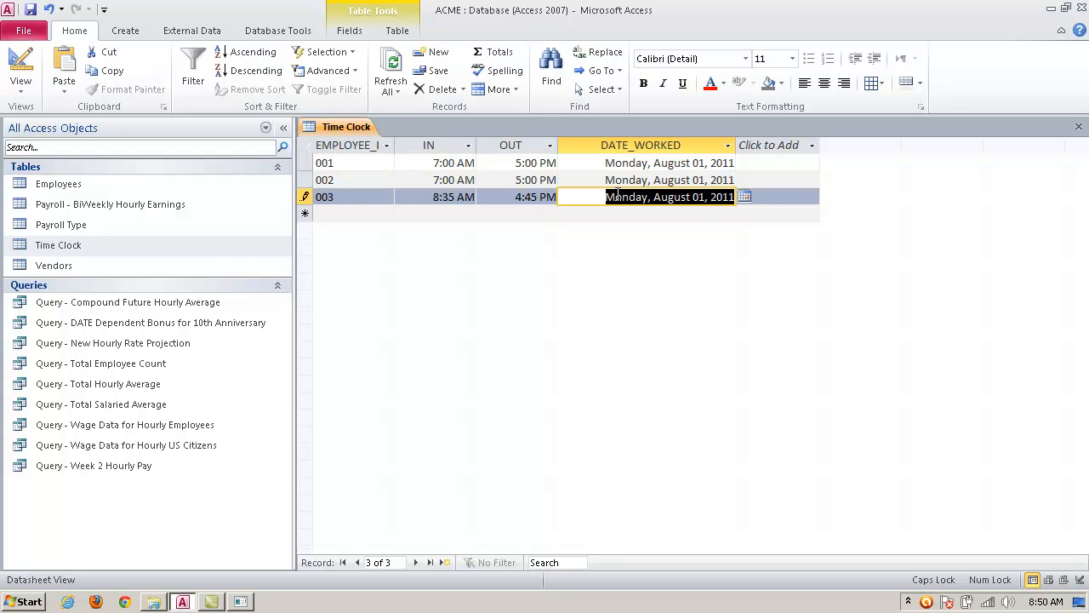
{"action": "key", "text": "Tab"}
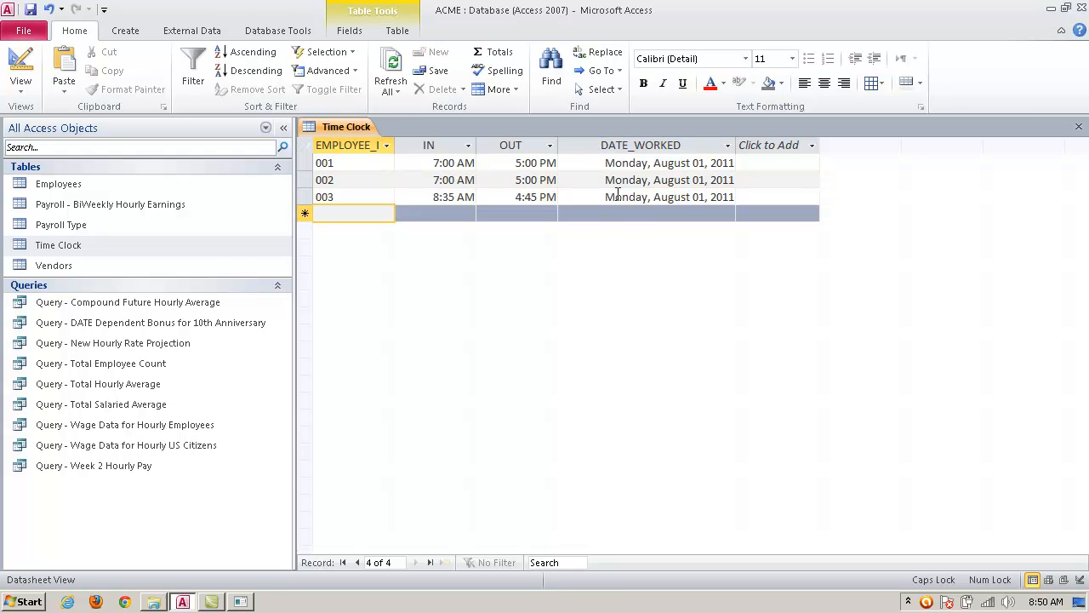
Step: Add a fourth record with the next employee ID, IN 9:12 AM, OUT 3:53 PM and the date from the record above
{"action": "type", "text": "004"}
{"action": "key", "text": "Tab"}
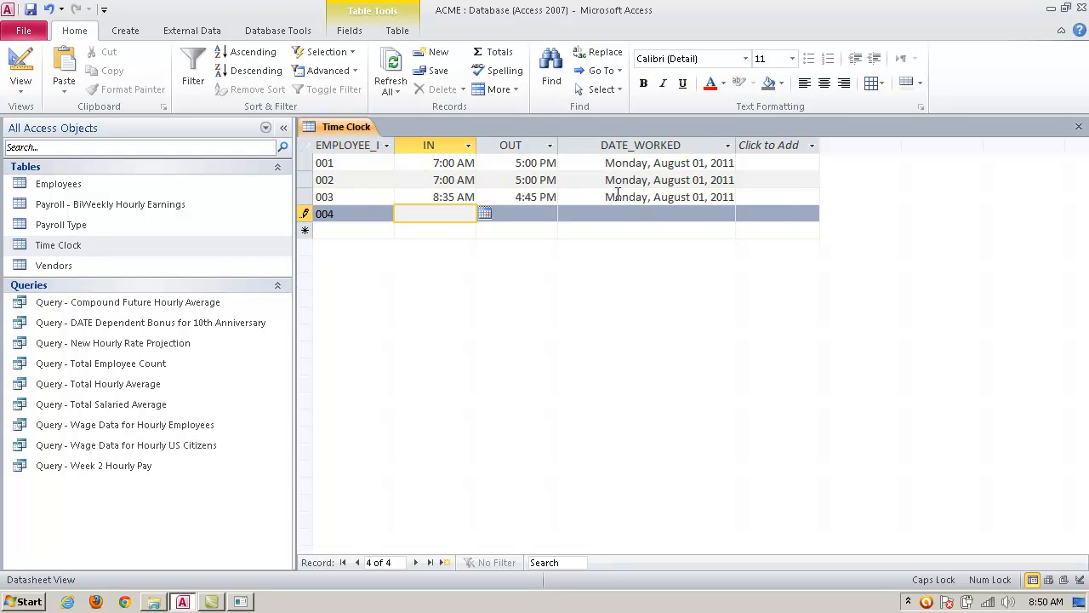
{"action": "type", "text": "9:12 AM"}
{"action": "key", "text": "Tab"}
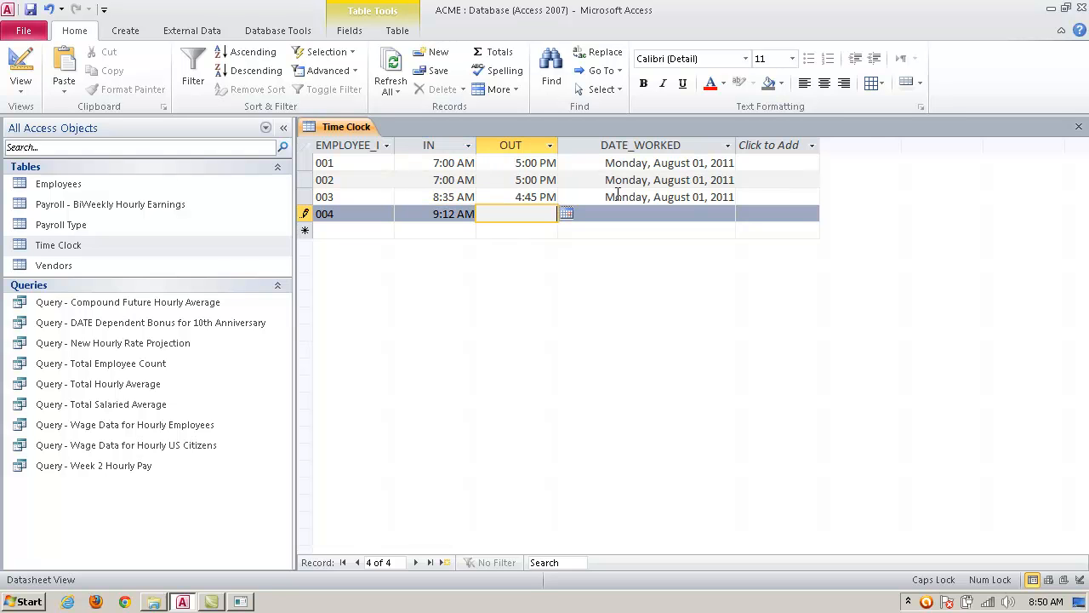
{"action": "type", "text": "3:53 PM"}
{"action": "key", "text": "Tab"}
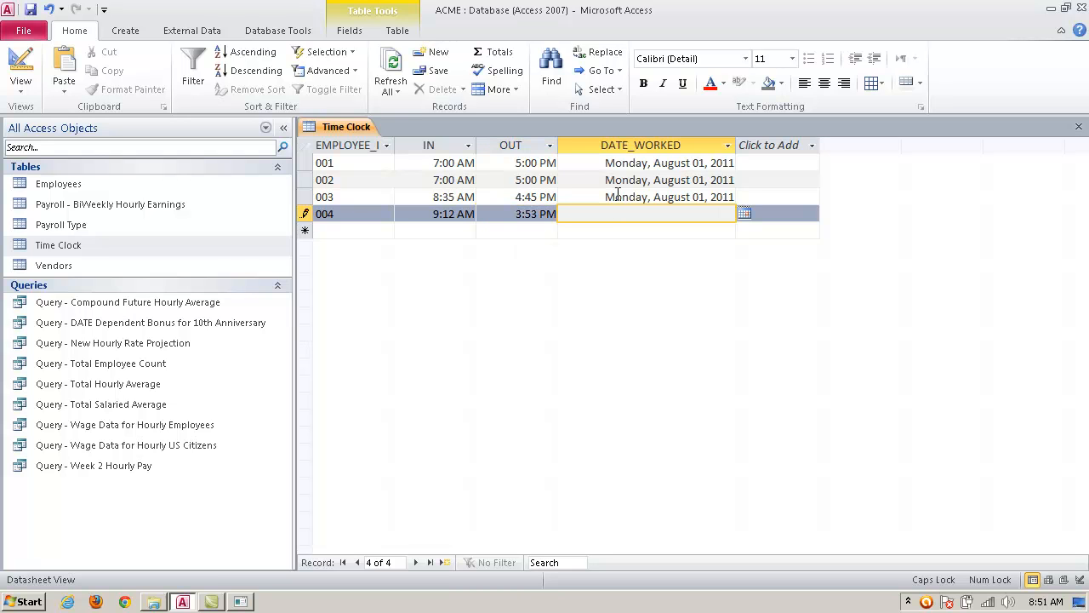
{"action": "key", "text": "ctrl+apostrophe"}
{"action": "key", "text": "Tab"}
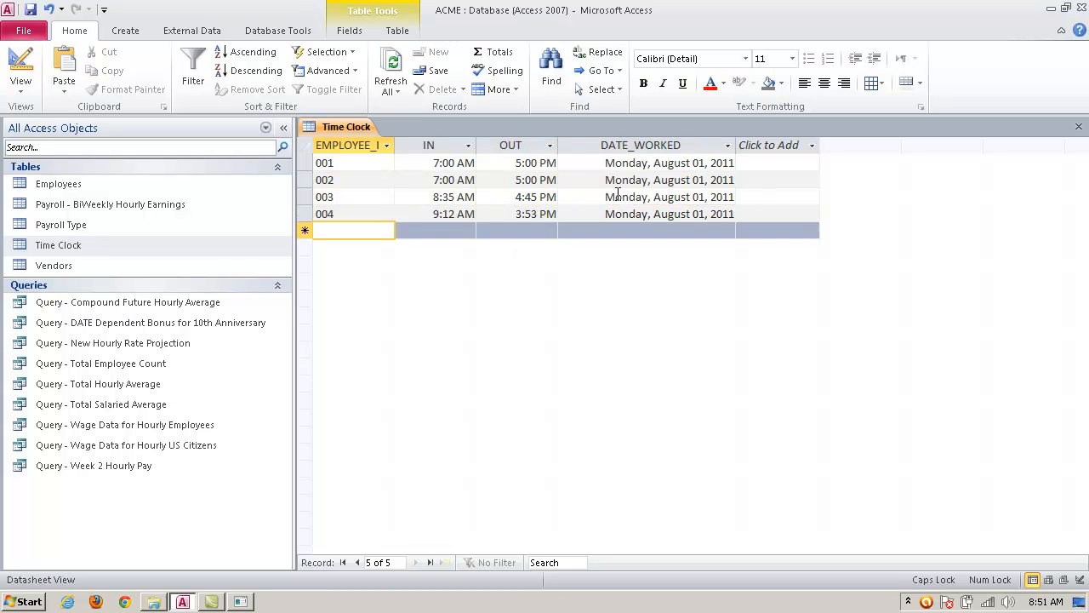
Step: Add a fifth record with the next employee ID, IN 6:05 AM, OUT 5:32 PM and the date from the record above
{"action": "type", "text": "005"}
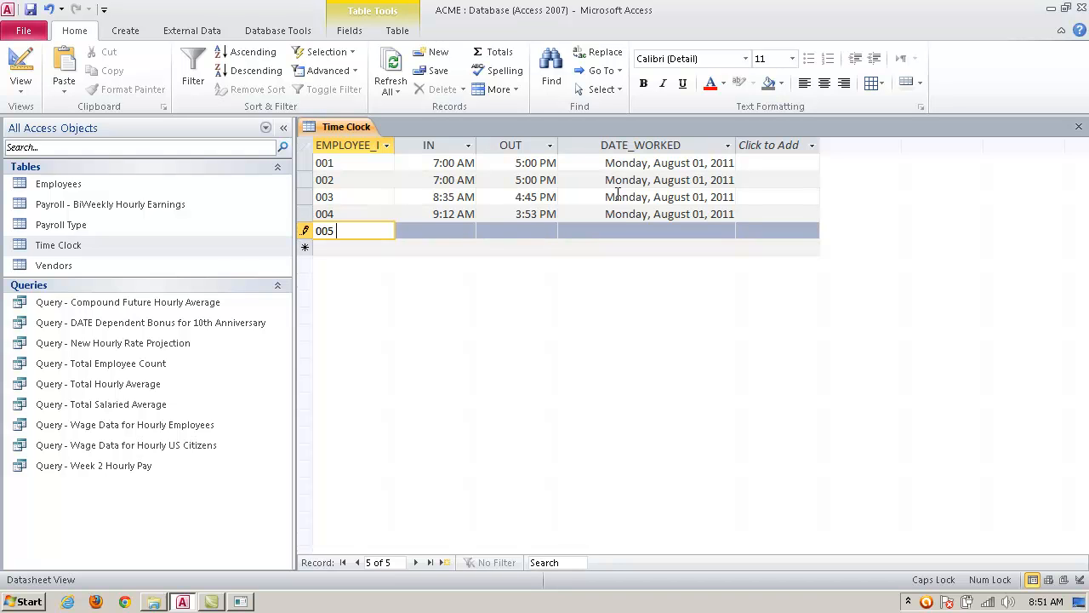
{"action": "key", "text": "Tab"}
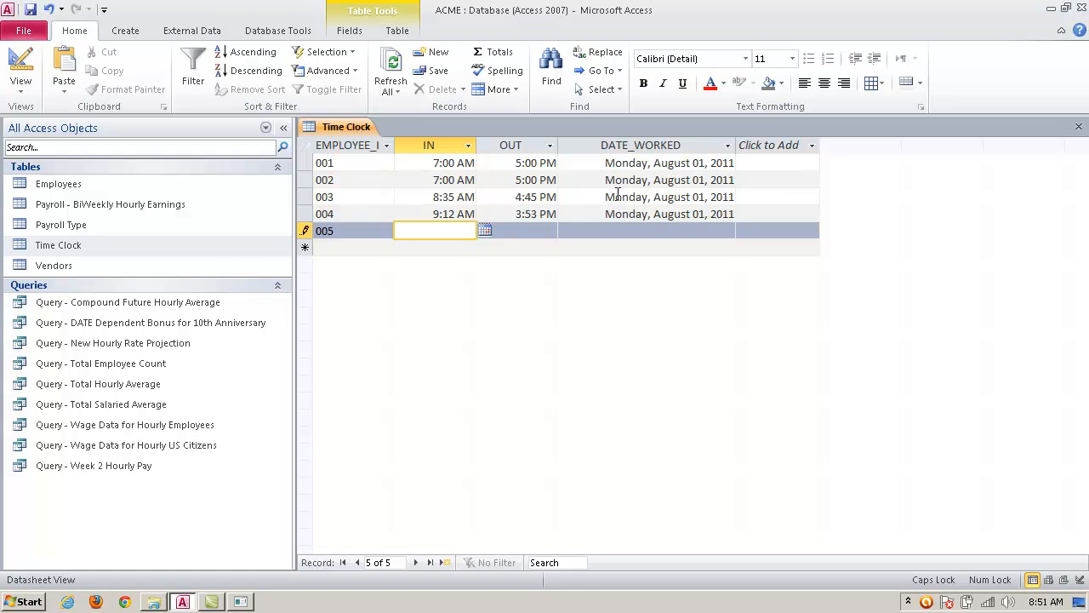
{"action": "type", "text": "6:05 AM"}
{"action": "key", "text": "Tab"}
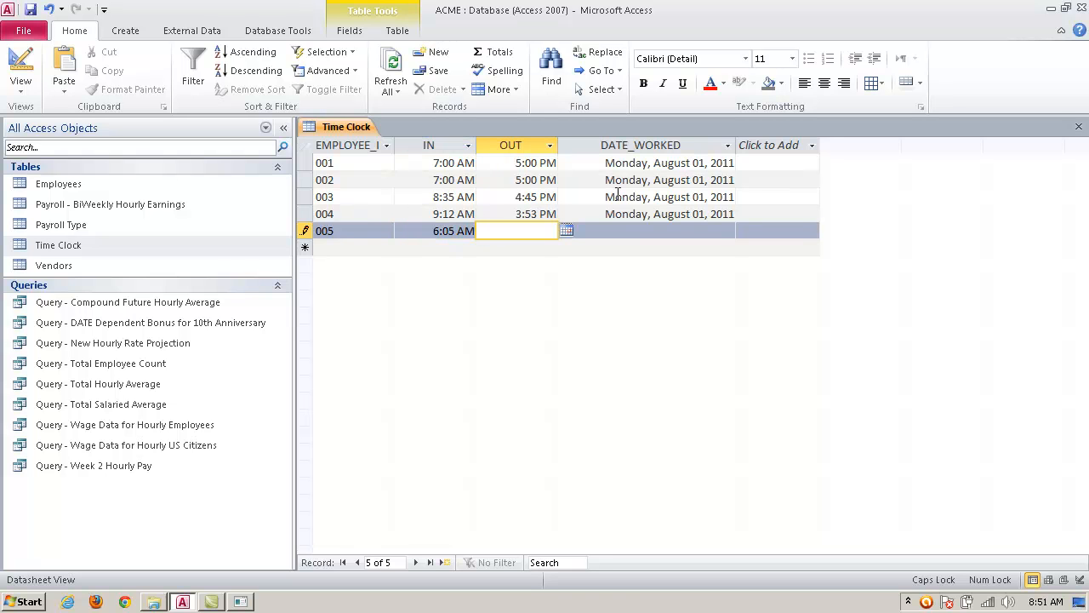
{"action": "type", "text": "5:32 PM"}
{"action": "key", "text": "Tab"}
{"action": "key", "text": "ctrl+apostrophe"}
{"action": "key", "text": "Tab"}
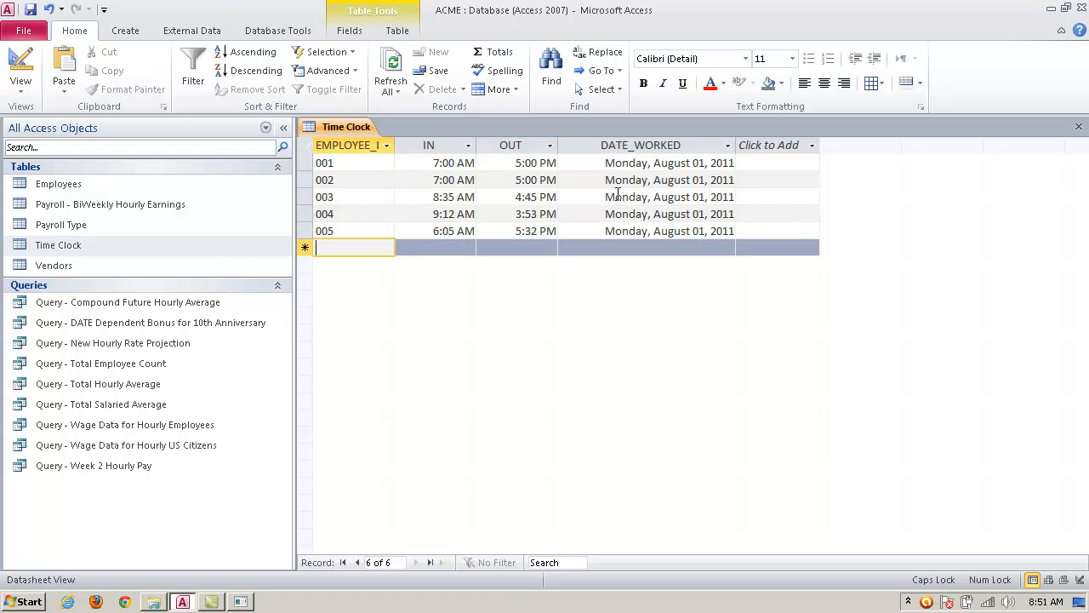
Step: Add a sixth record, skipping one employee ID, with IN 7:33 AM, OUT 5:02 PM and the date from the record above
{"action": "type", "text": "007"}
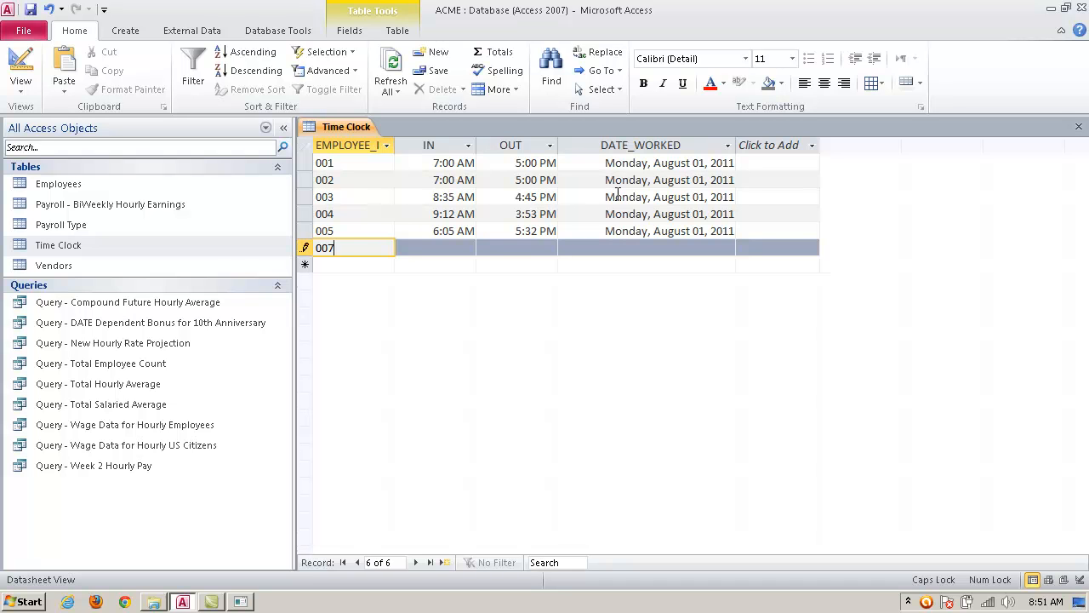
{"action": "key", "text": "Tab"}
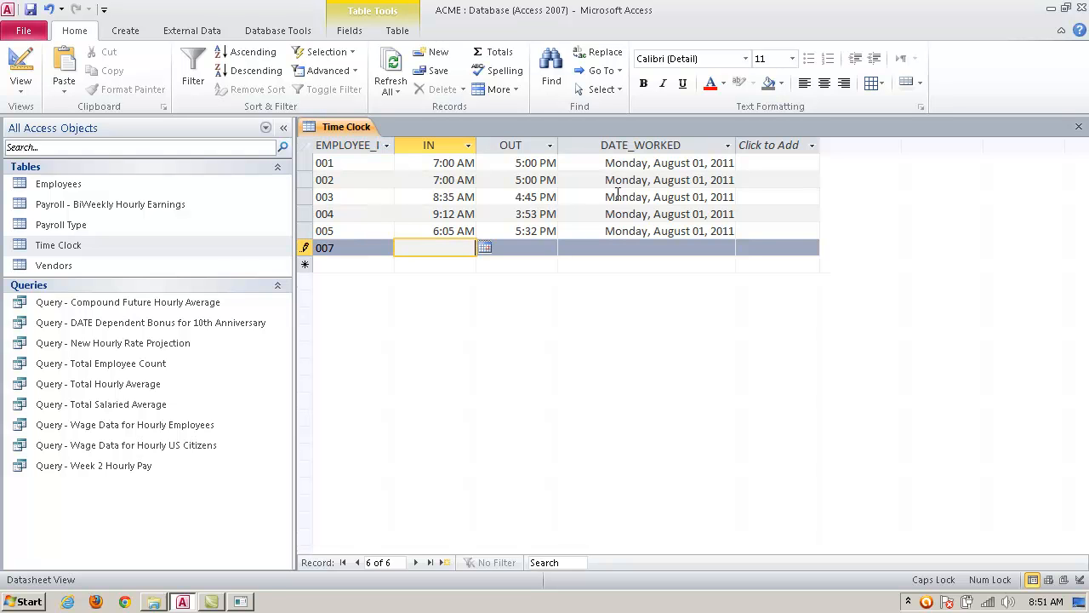
{"action": "type", "text": "7:33 AM"}
{"action": "key", "text": "Tab"}
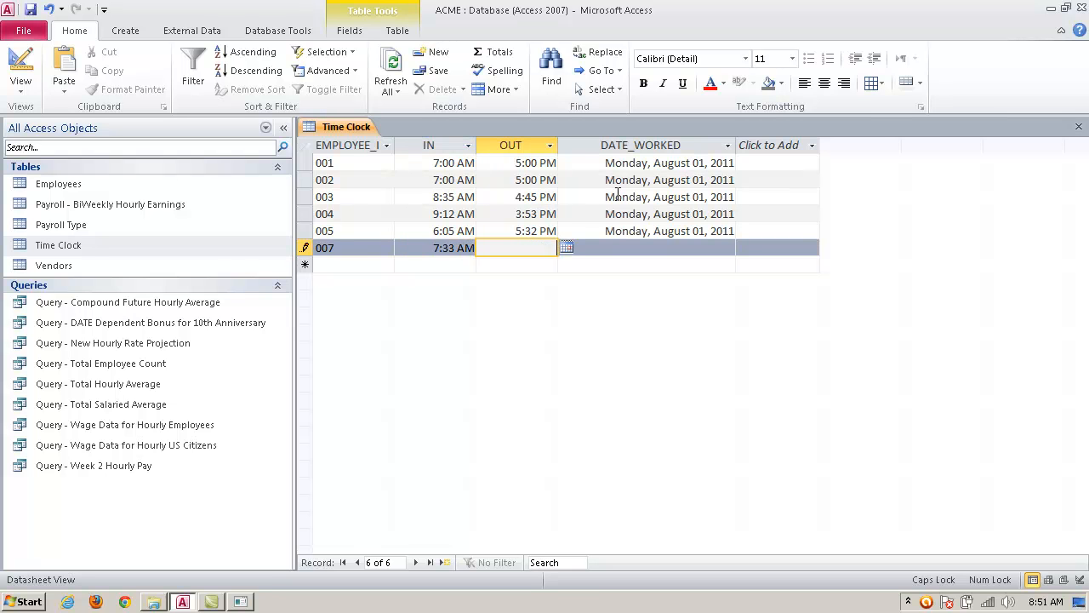
{"action": "type", "text": "5:02 PM"}
{"action": "key", "text": "Tab"}
{"action": "key", "text": "ctrl+apostrophe"}
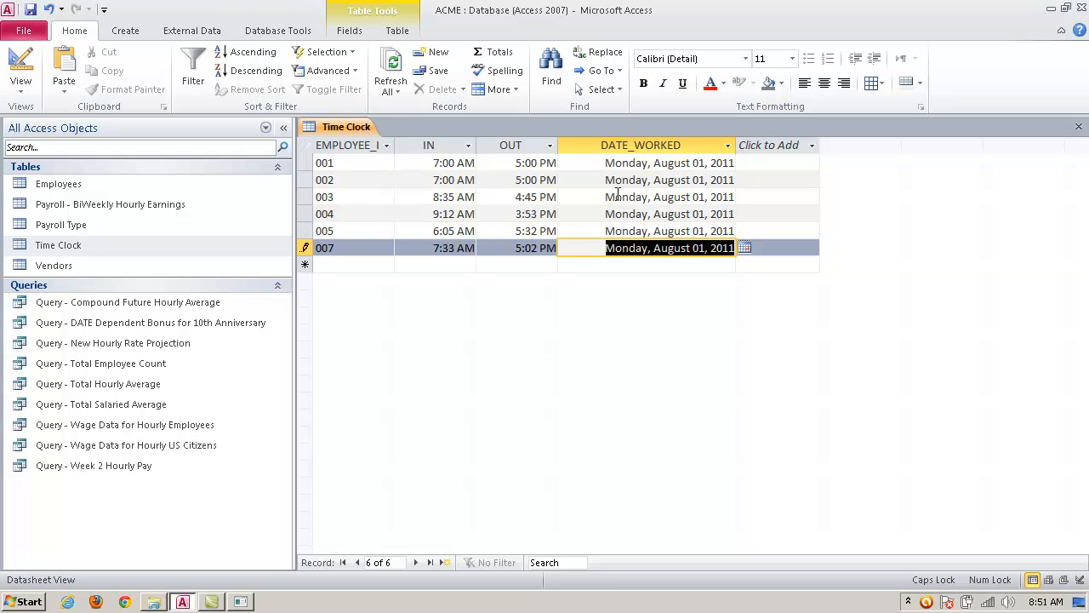
{"action": "key", "text": "Tab"}
Step: Add a seventh record with the next employee ID, IN 8:05 AM, OUT 4:12 PM and the date from the record above
{"action": "type", "text": "008"}
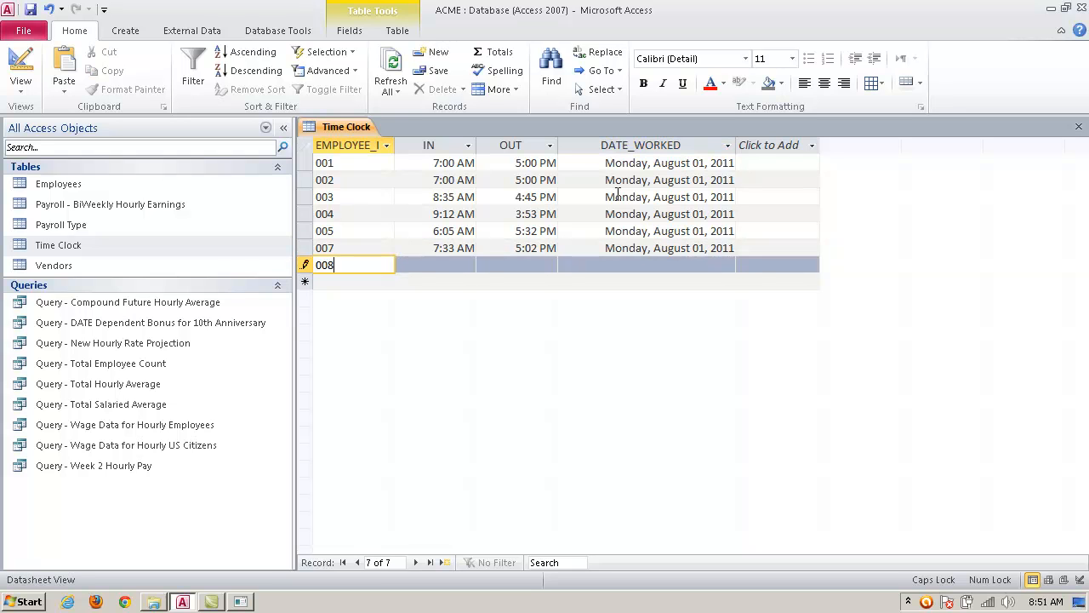
{"action": "key", "text": "Tab"}
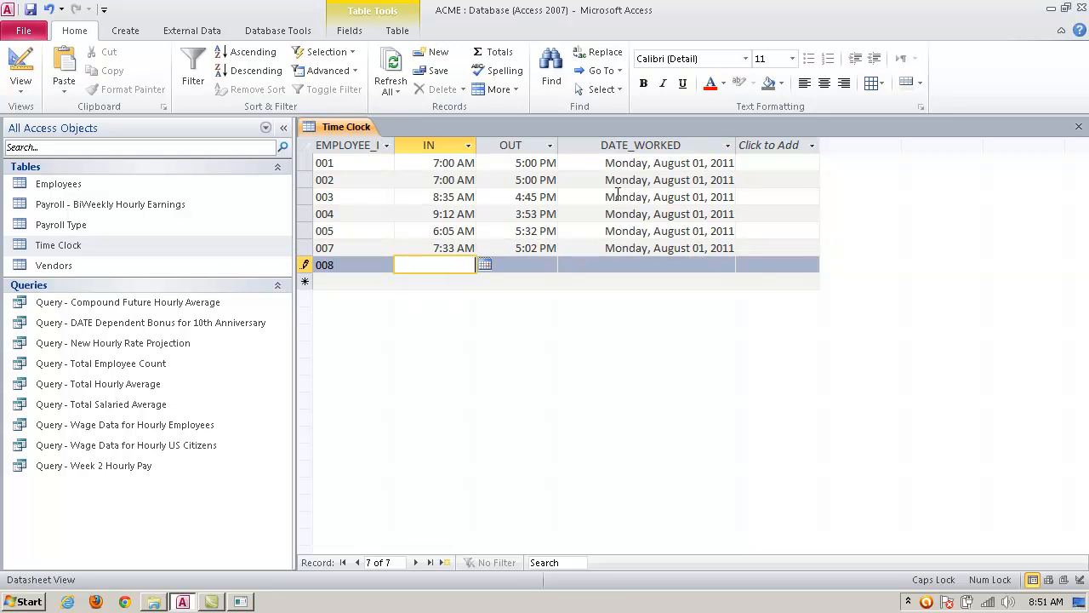
{"action": "type", "text": "8:05 AM"}
{"action": "key", "text": "Tab"}
{"action": "type", "text": "4"}
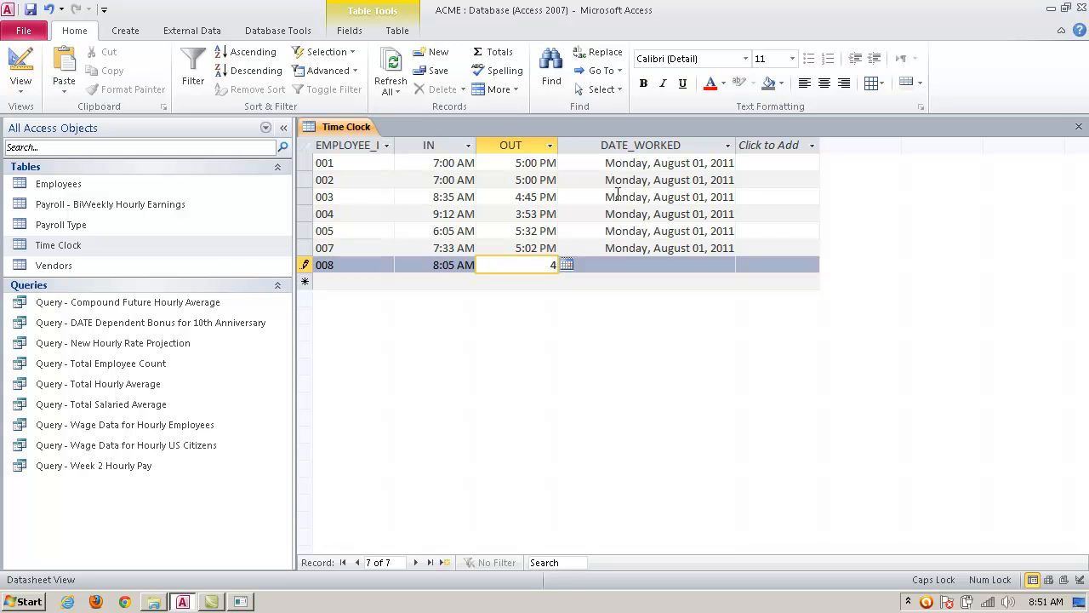
{"action": "type", "text": ":12 PM"}
{"action": "key", "text": "Tab"}
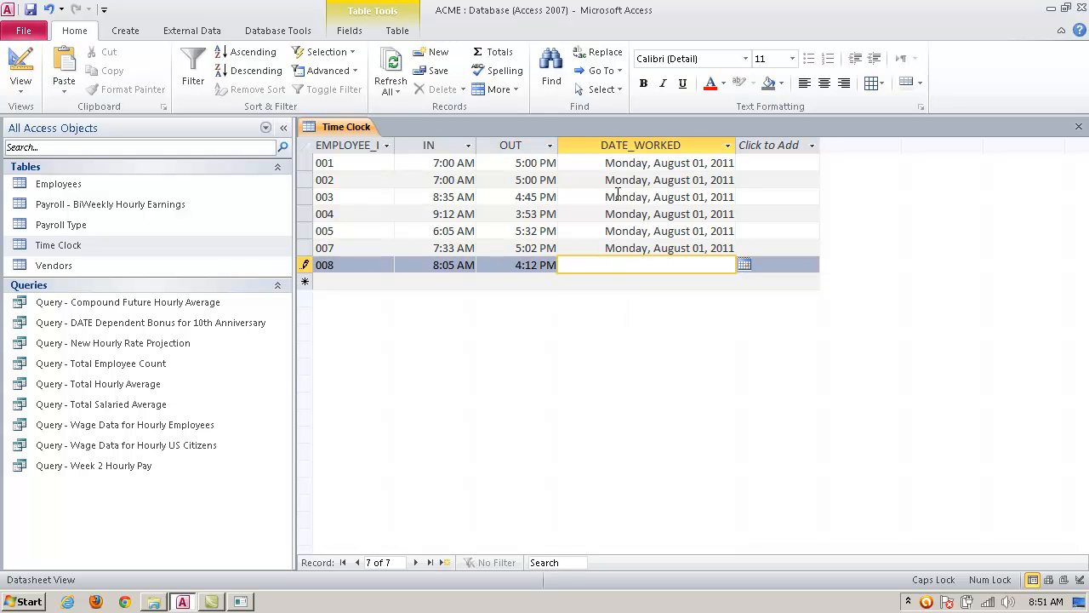
{"action": "key", "text": "ctrl+apostrophe"}
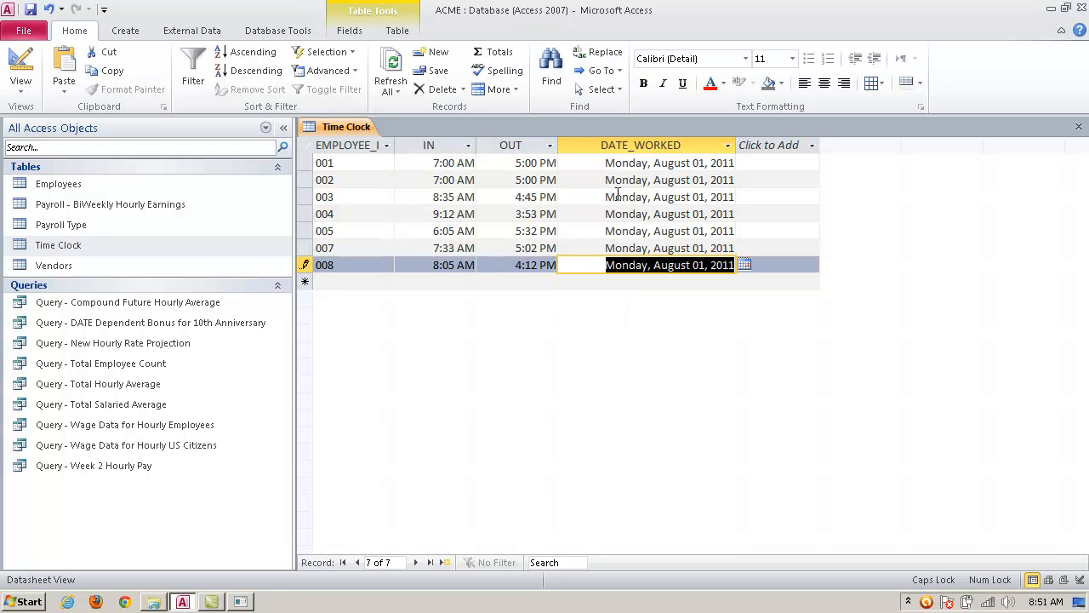
Step: Change the OUT time of the last Time Clock record to 4:44 PM
{"action": "left_click", "coordinate": [537, 264]}
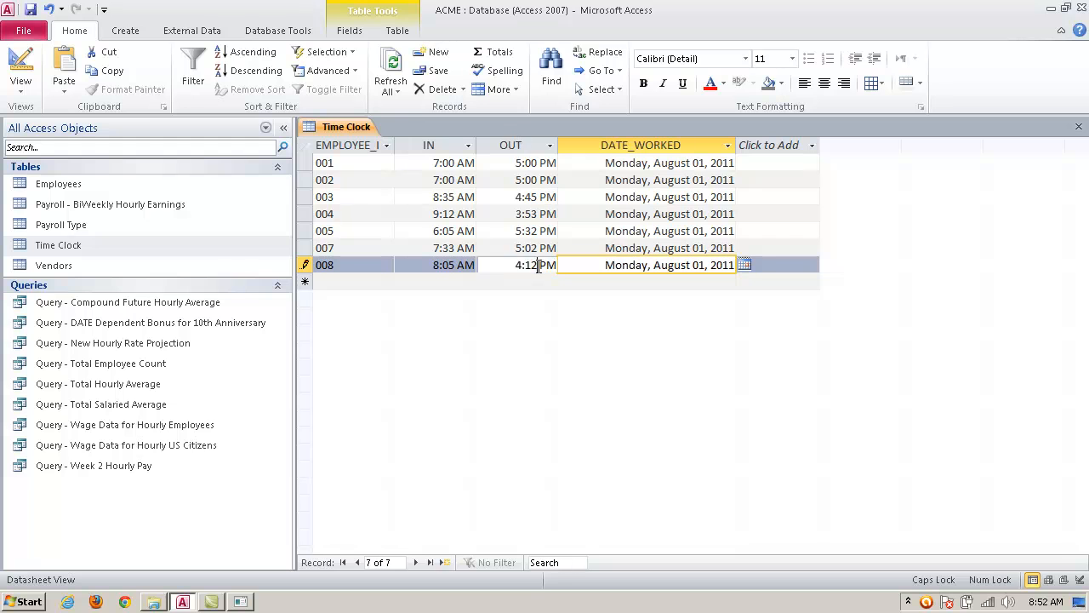
{"action": "double_click", "coordinate": [530, 264]}
{"action": "type", "text": "44"}
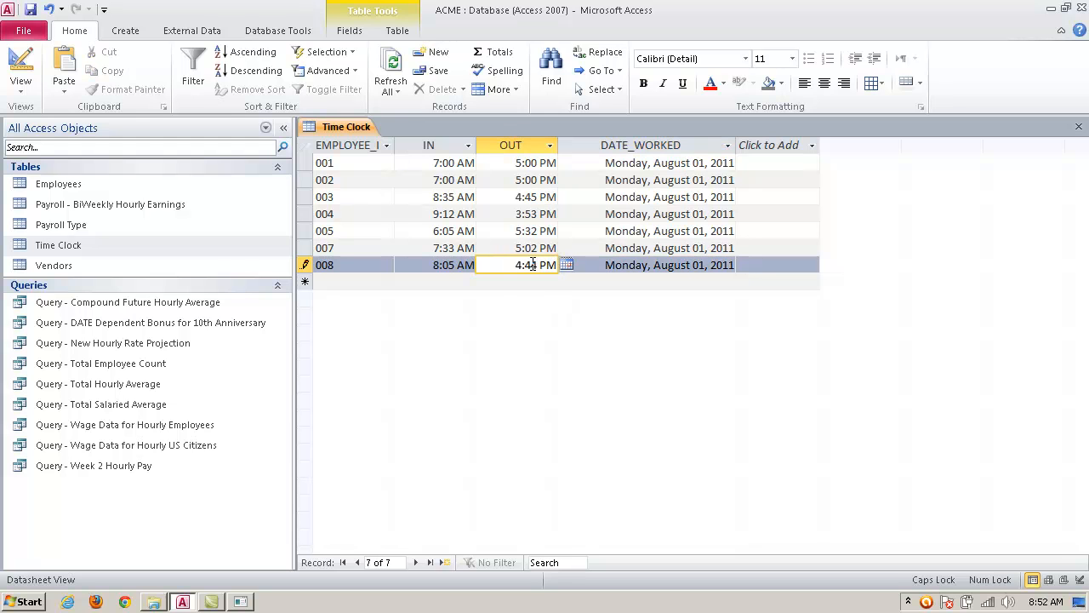
{"action": "left_click", "coordinate": [754, 266]}
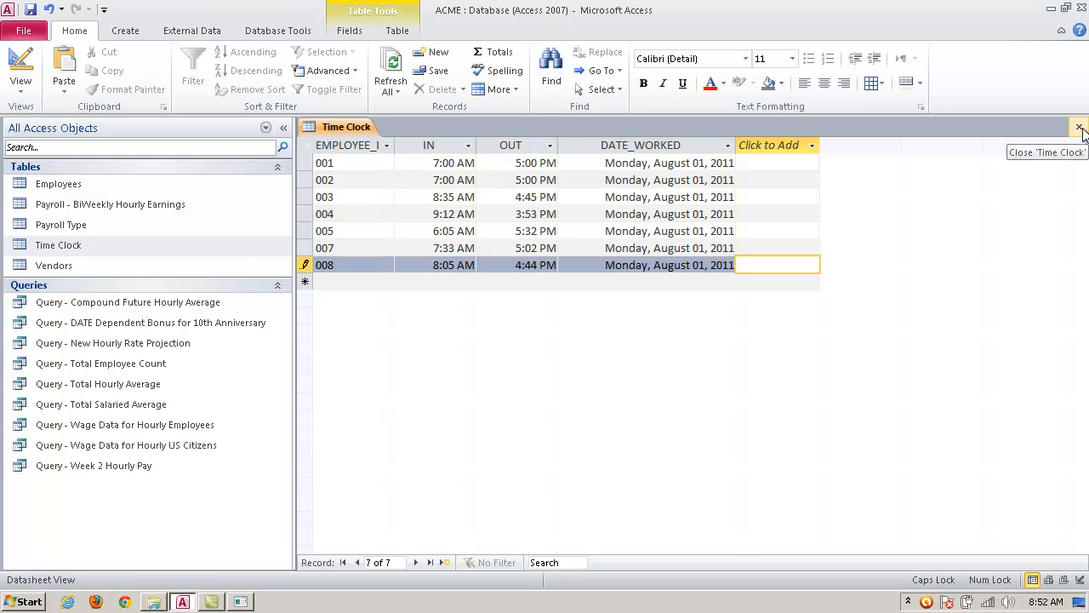
Step: Widen the EMPLOYEE_ID column to show its full heading, and close the Time Clock table, saving the layout changes
{"action": "left_click_drag", "start_coordinate": [395, 141], "coordinate": [421, 141]}
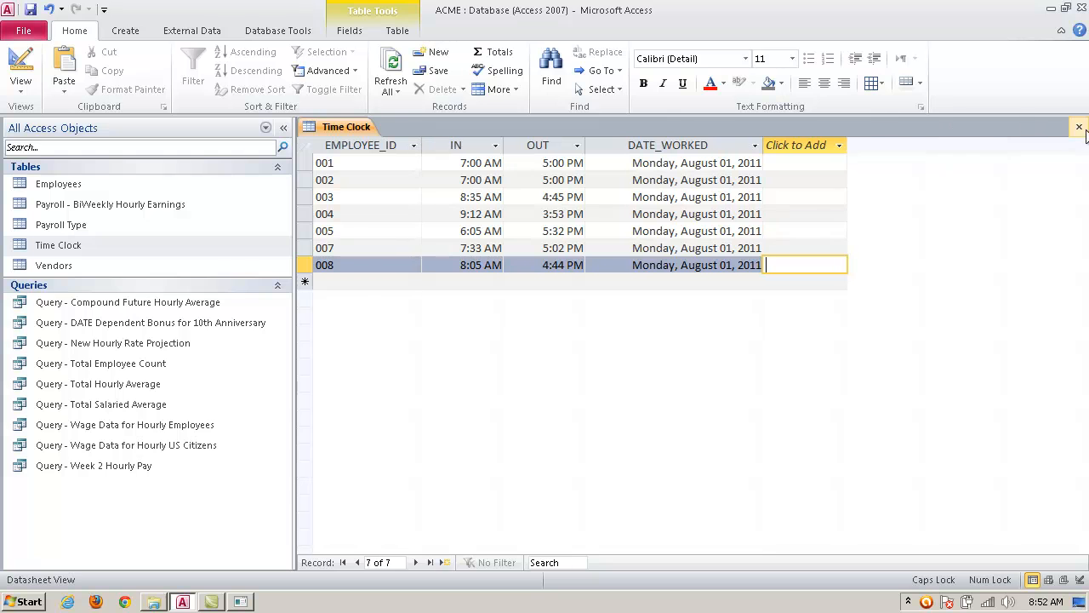
{"action": "left_click", "coordinate": [1081, 129]}
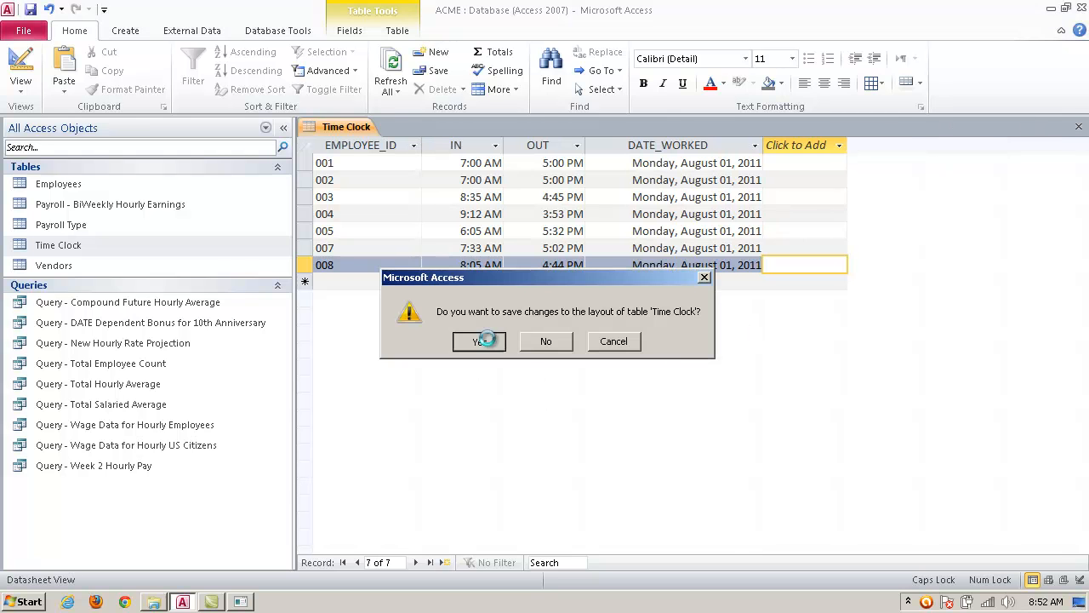
{"action": "left_click", "coordinate": [481, 338]}
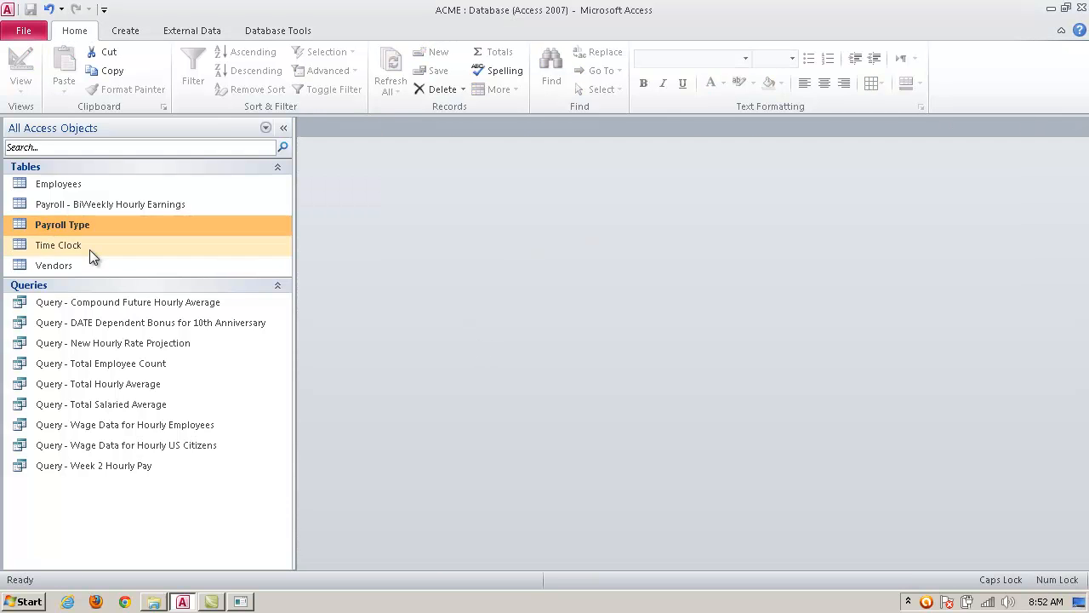